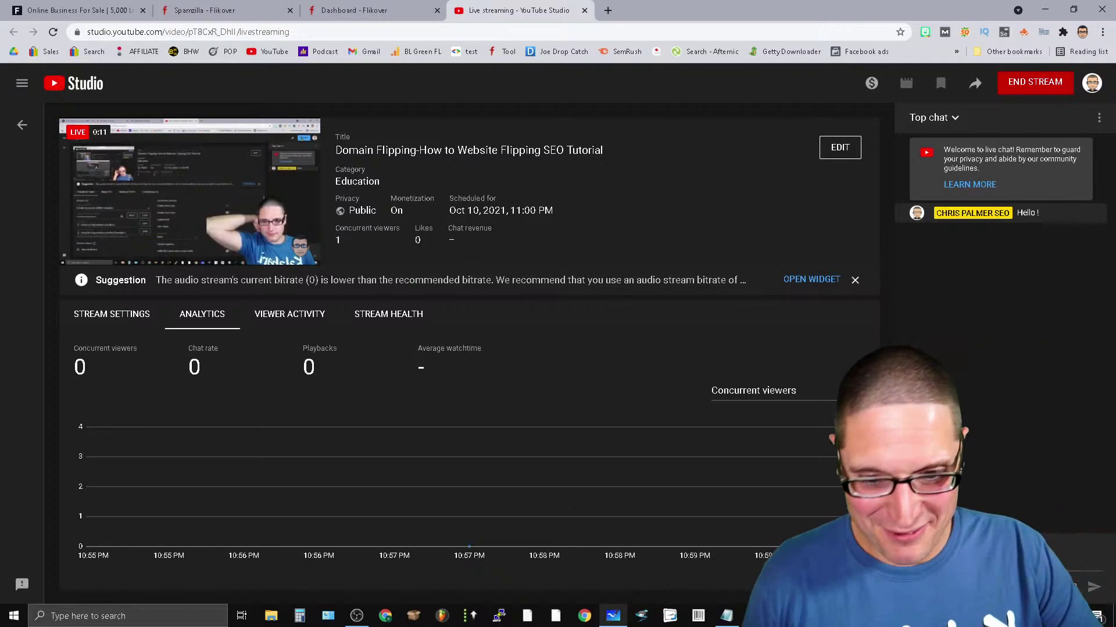
# Bring up Microsoft Whiteboard to read the viewer's question about flipping a domain, and return to the browser.
pyautogui.click(613, 615)
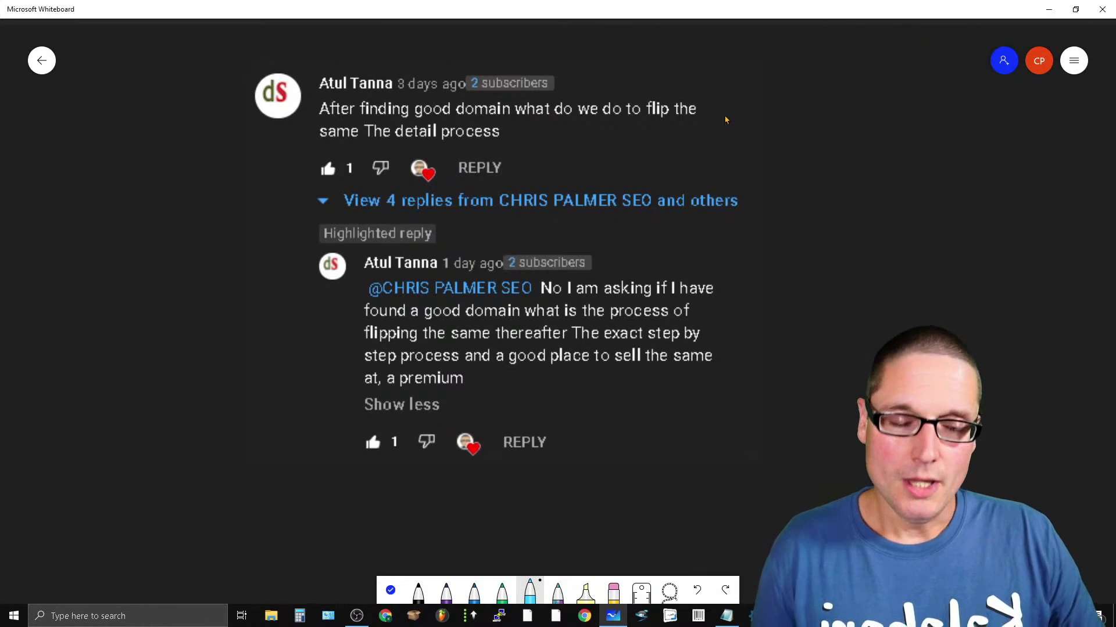
pyautogui.click(1048, 10)
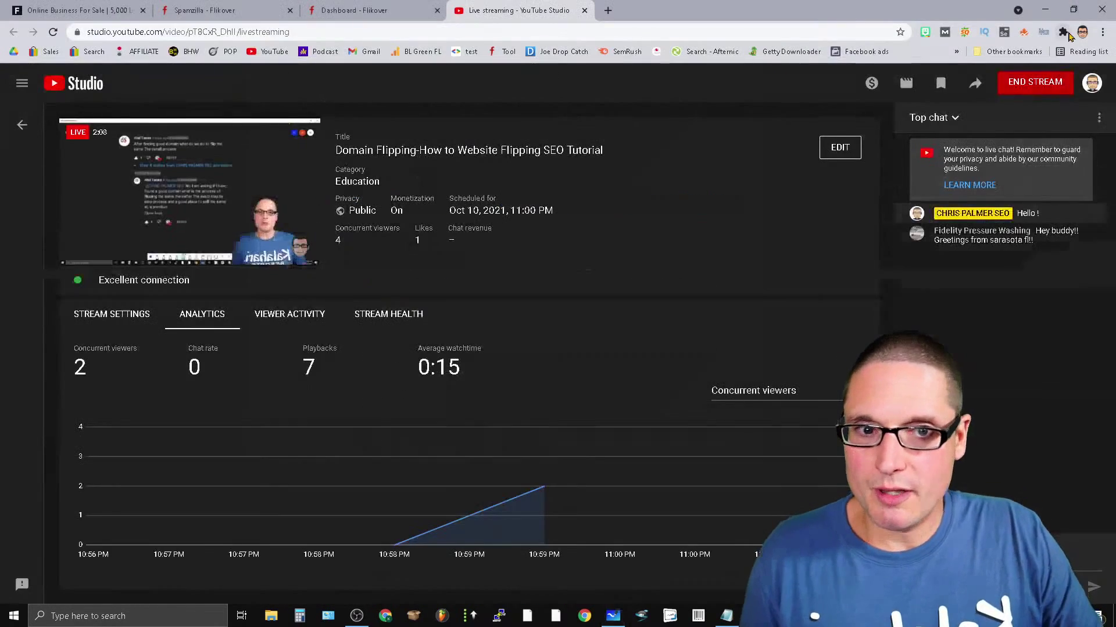
# Look over the Flippa business listings and the domain category options by price, age and extension.
pyautogui.click(73, 10)
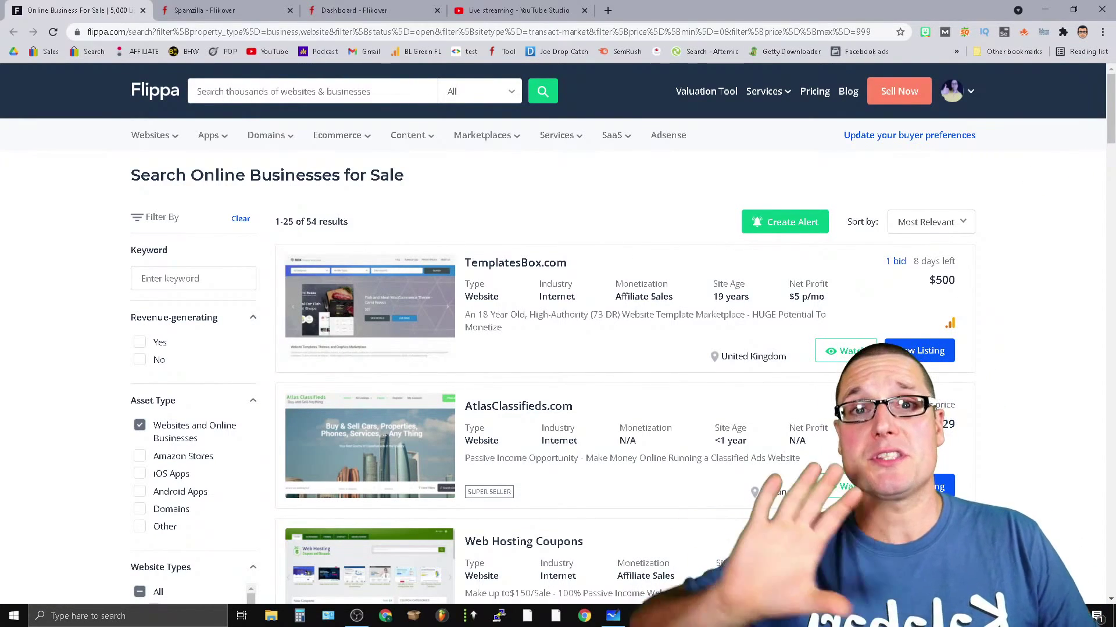
pyautogui.scroll(-3, 112, 436)
pyautogui.scroll(-3, 104, 419)
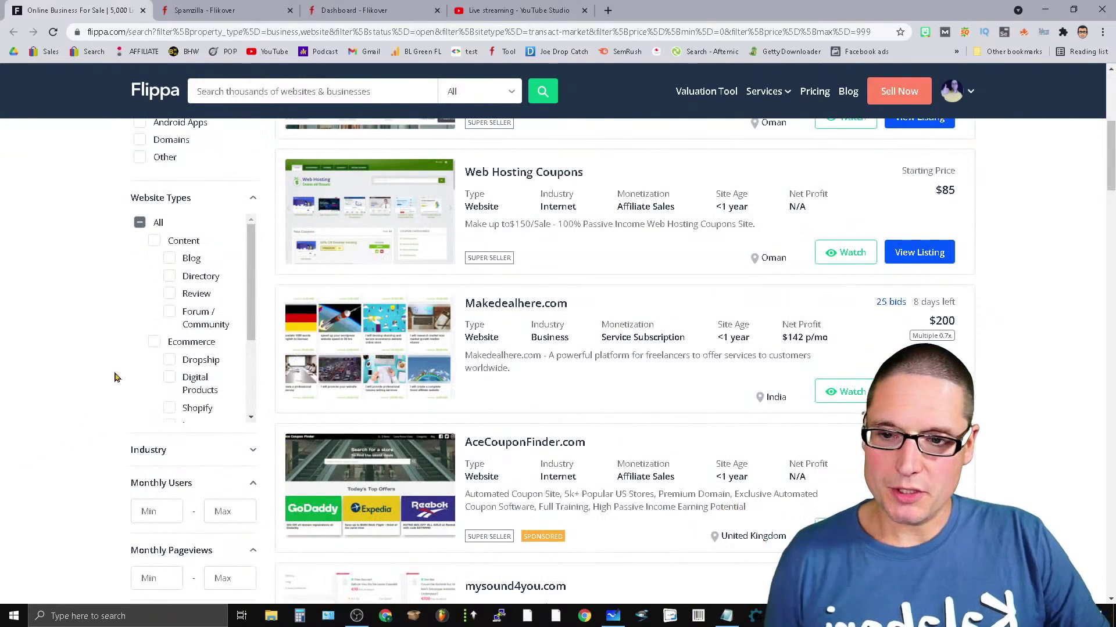
pyautogui.scroll(7, 151, 375)
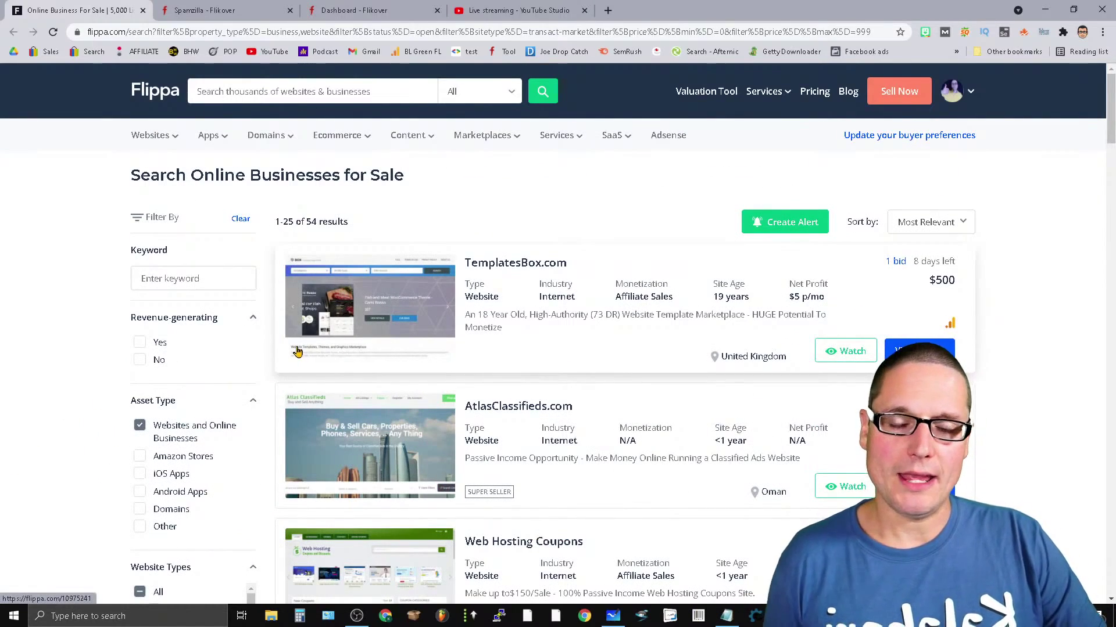
pyautogui.moveTo(178, 136)
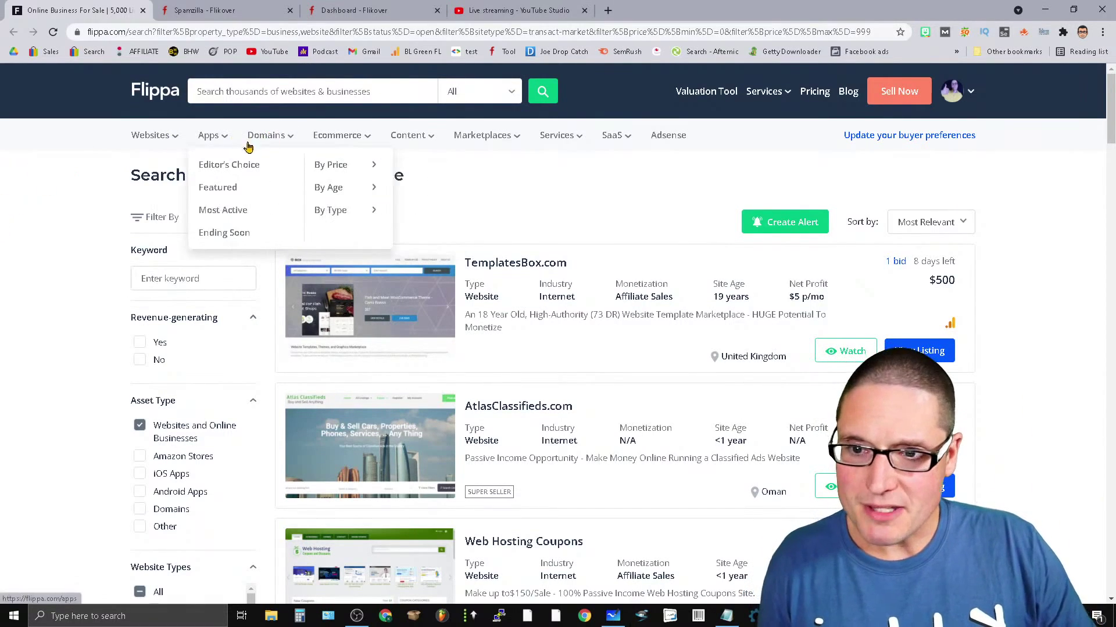
pyautogui.moveTo(285, 142)
pyautogui.moveTo(367, 227)
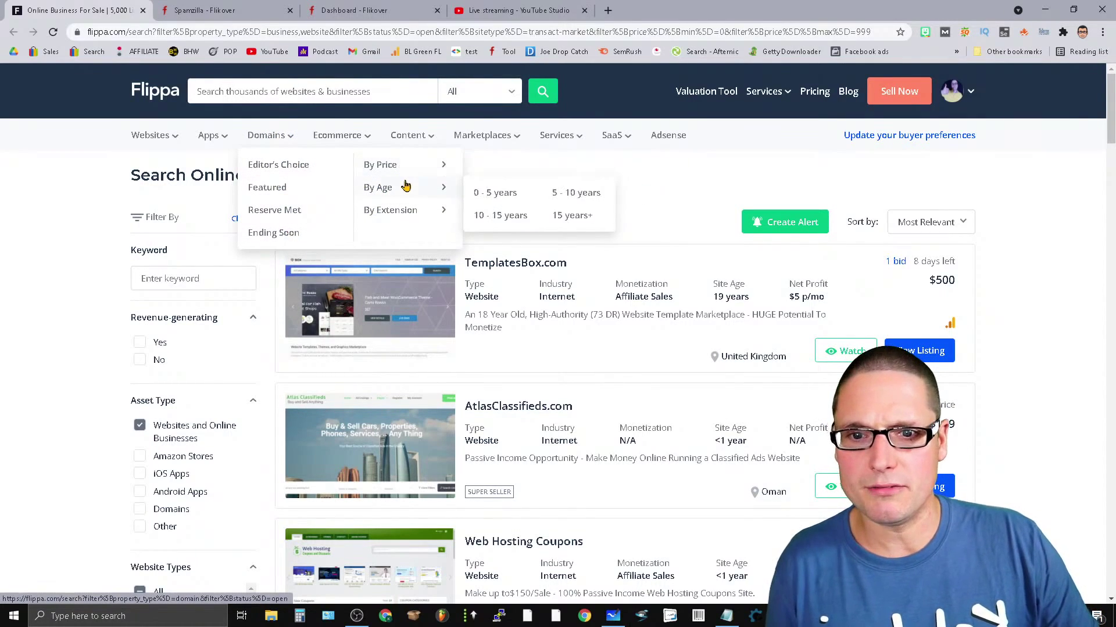
pyautogui.scroll(-6, 35, 366)
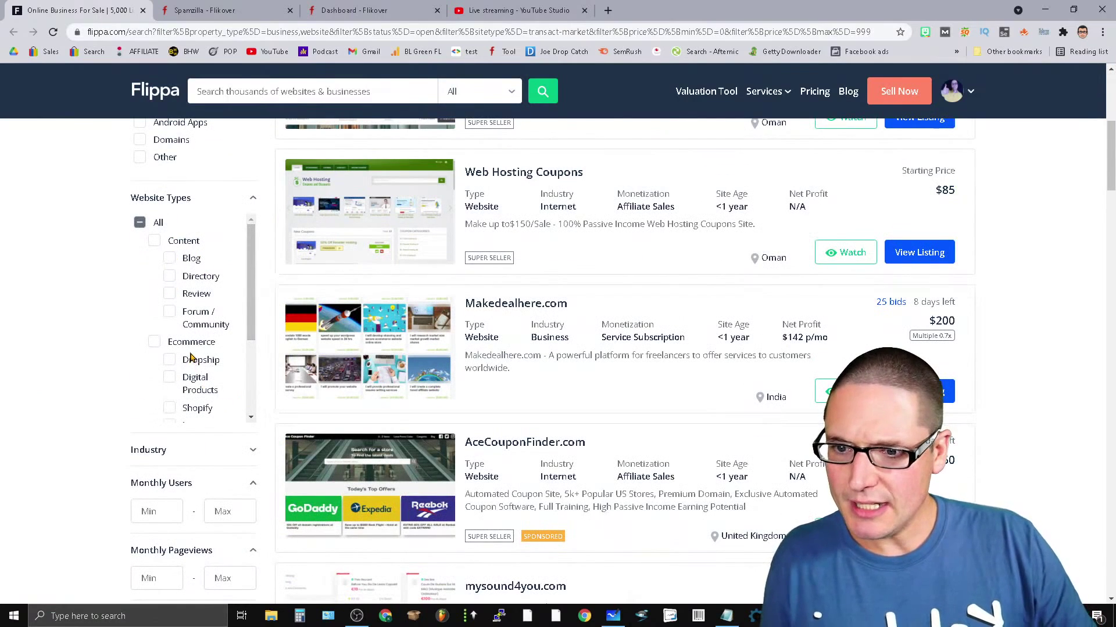
# Expand the Industry filter options and restrict the website types to Blog.
pyautogui.scroll(-2, 197, 375)
pyautogui.click(192, 451)
pyautogui.scroll(-5, 216, 529)
pyautogui.scroll(5, 201, 519)
pyautogui.scroll(2, 190, 387)
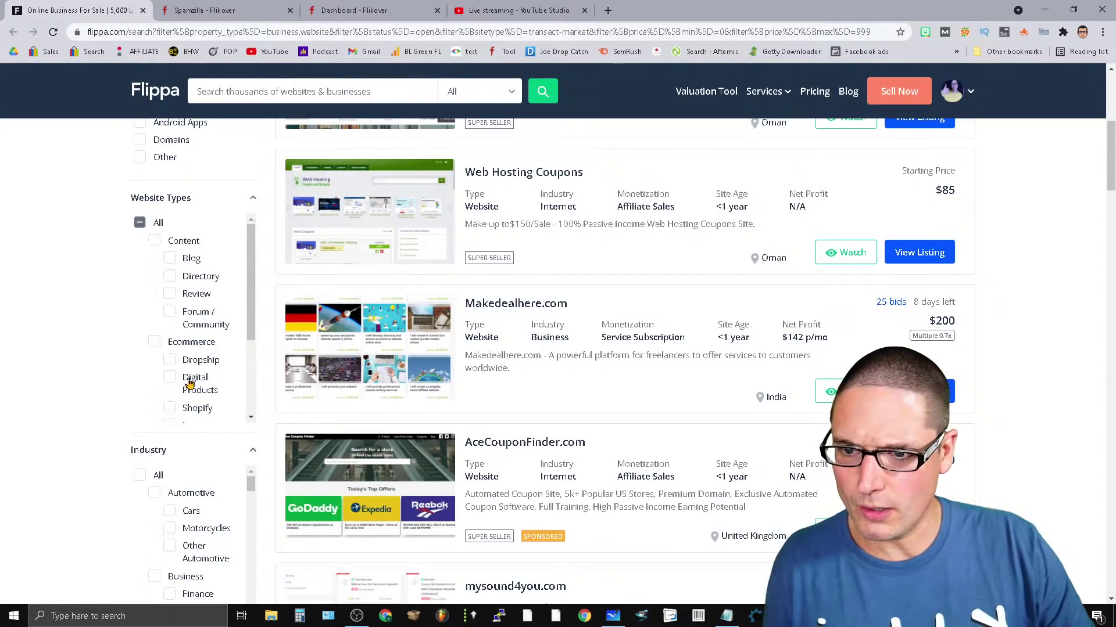
pyautogui.click(171, 258)
# Look through the industry options and set the minimum site age filter to 1 year.
pyautogui.moveTo(251, 259)
pyautogui.mouseDown()
pyautogui.moveTo(265, 330)
pyautogui.moveTo(259, 250)
pyautogui.mouseUp()
pyautogui.scroll(-5, 135, 555)
pyautogui.scroll(-5, 121, 575)
pyautogui.scroll(-8, 32, 553)
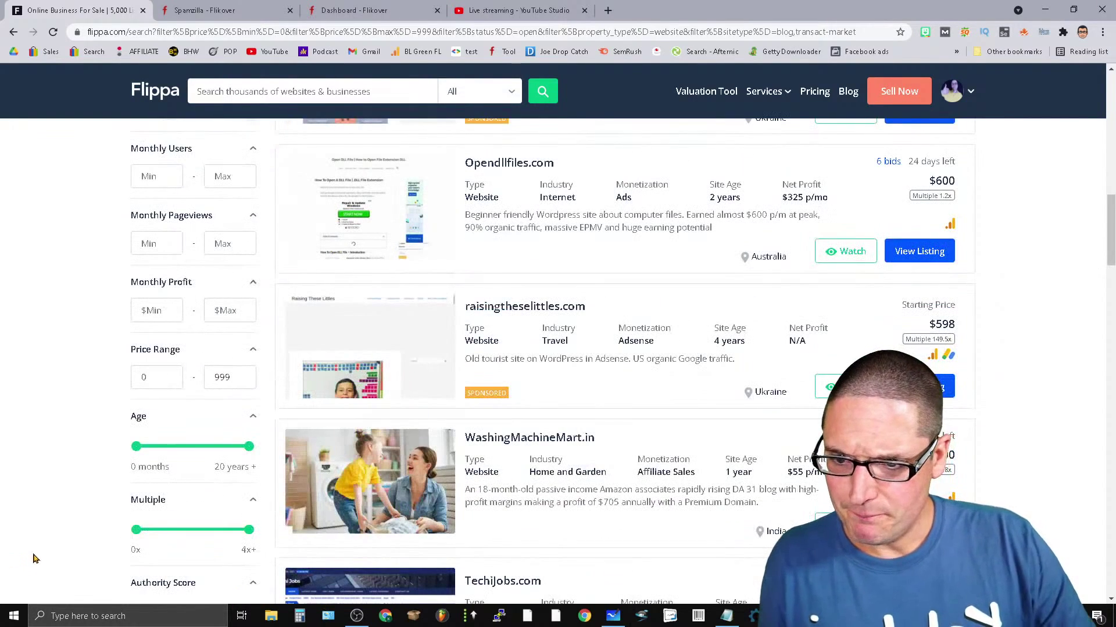
pyautogui.scroll(3, 260, 458)
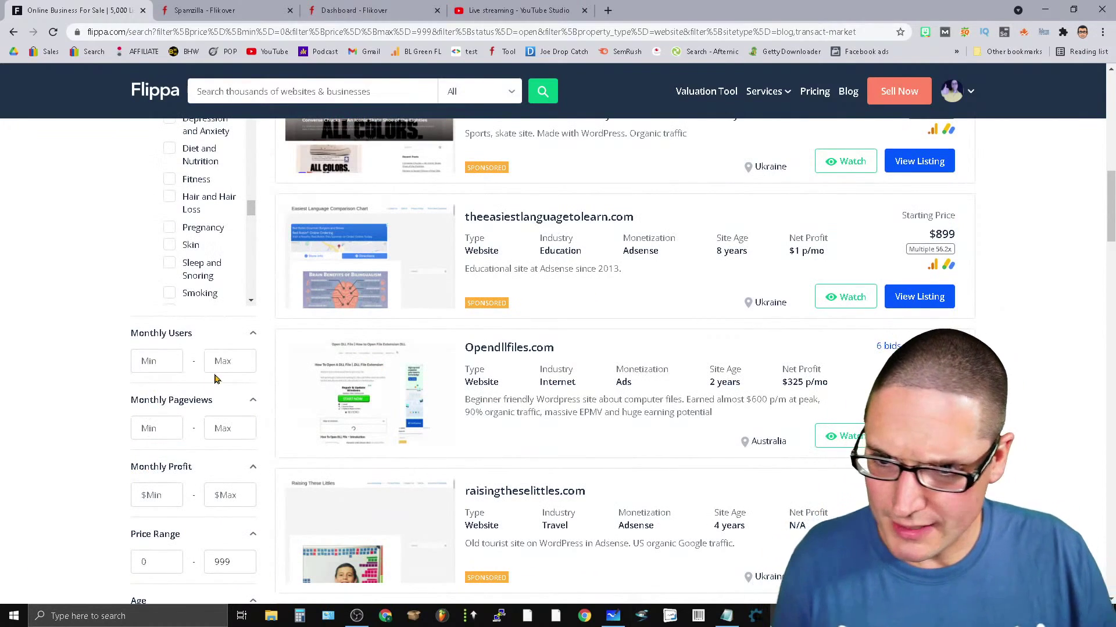
pyautogui.scroll(-3, 60, 494)
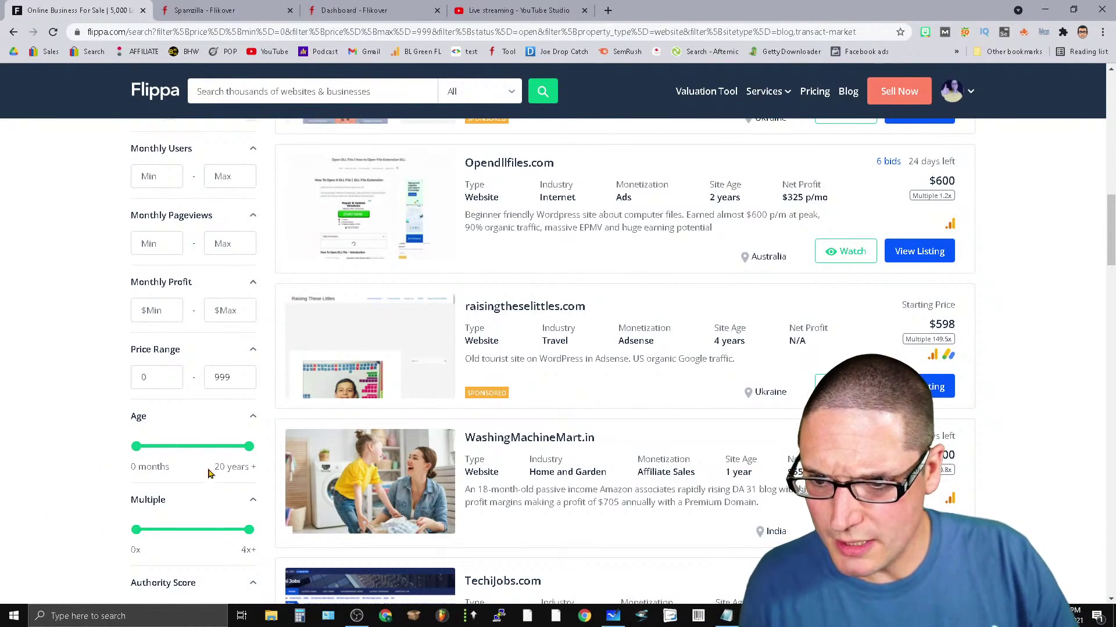
pyautogui.scroll(-3, 151, 556)
pyautogui.moveTo(146, 269); pyautogui.dragTo(180, 268)
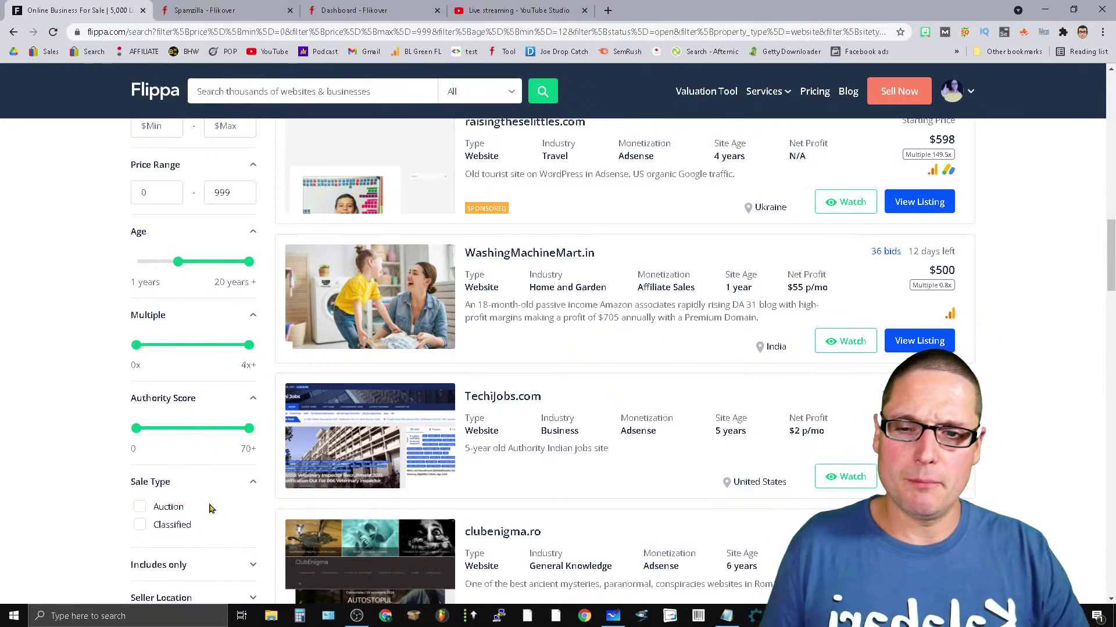
# Limit the results to listings that include verified traffic.
pyautogui.scroll(-6, 244, 465)
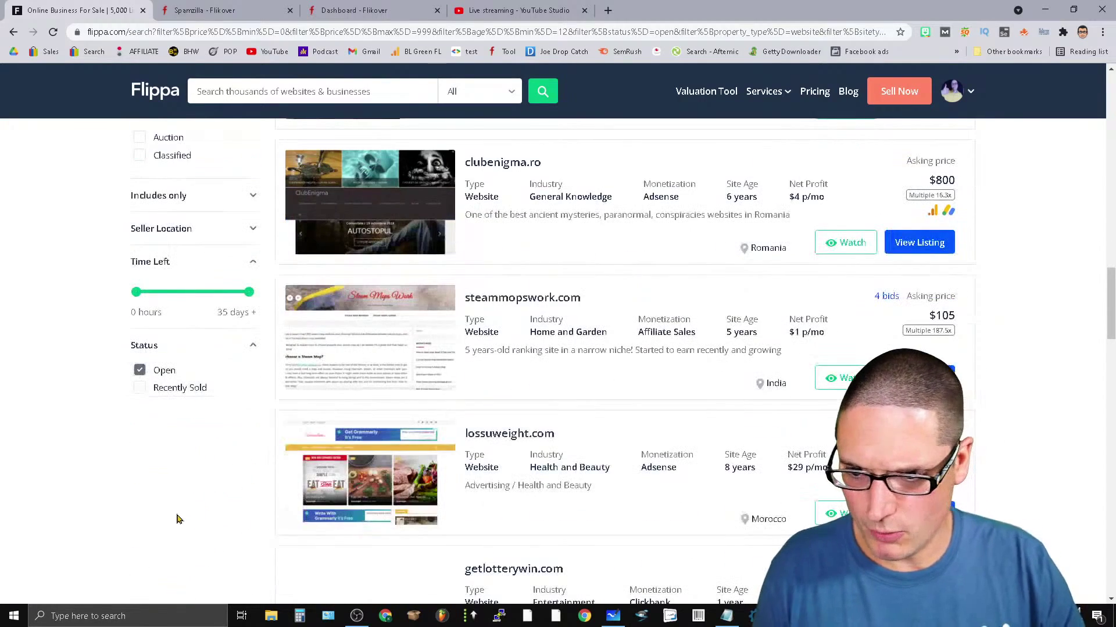
pyautogui.scroll(3, 182, 516)
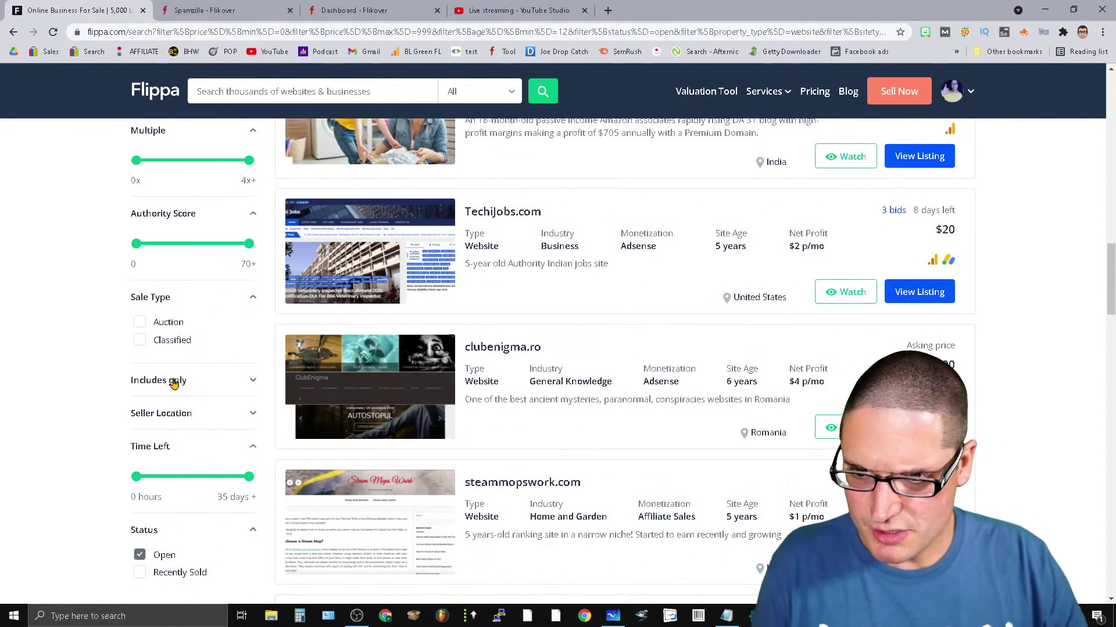
pyautogui.click(194, 382)
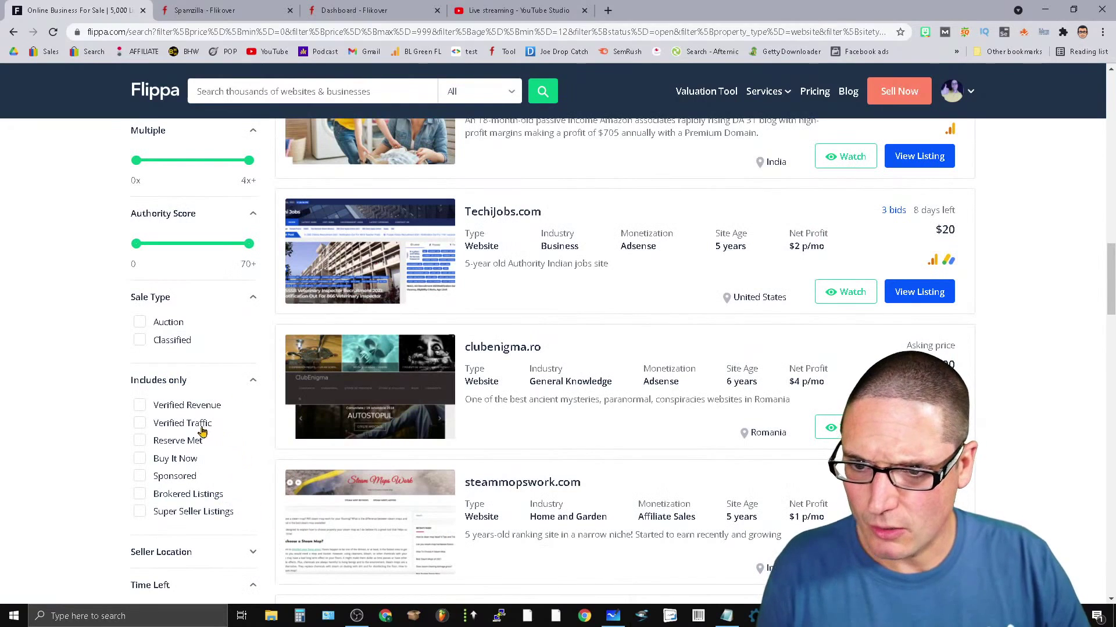
pyautogui.click(171, 430)
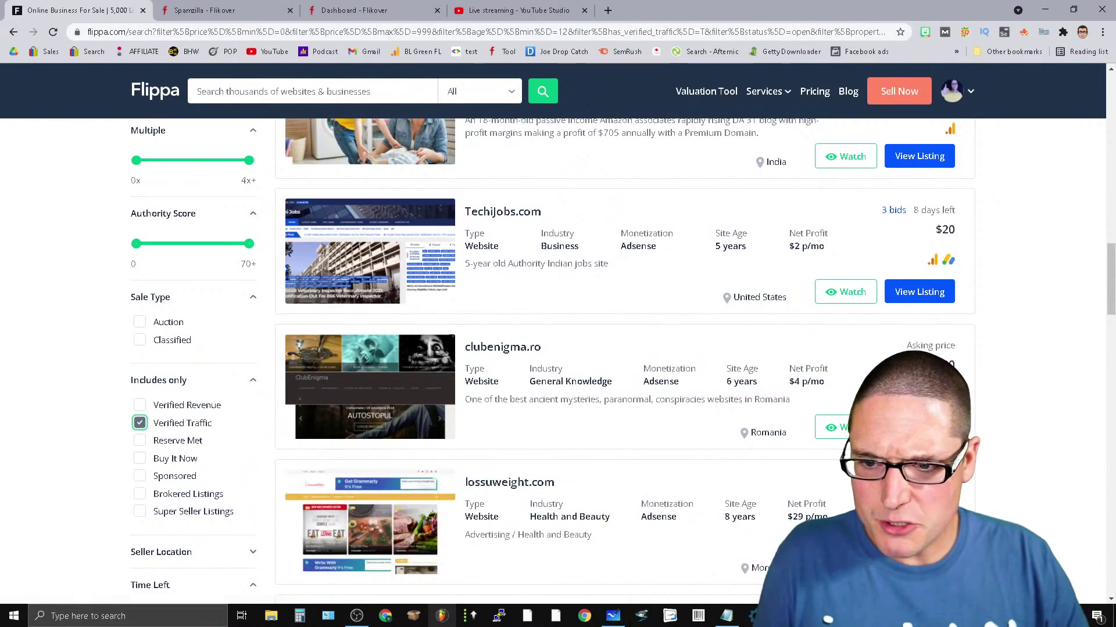
# Open the Adsense category of website listings and choose Most Relevant as the sort order.
pyautogui.scroll(-3, 41, 488)
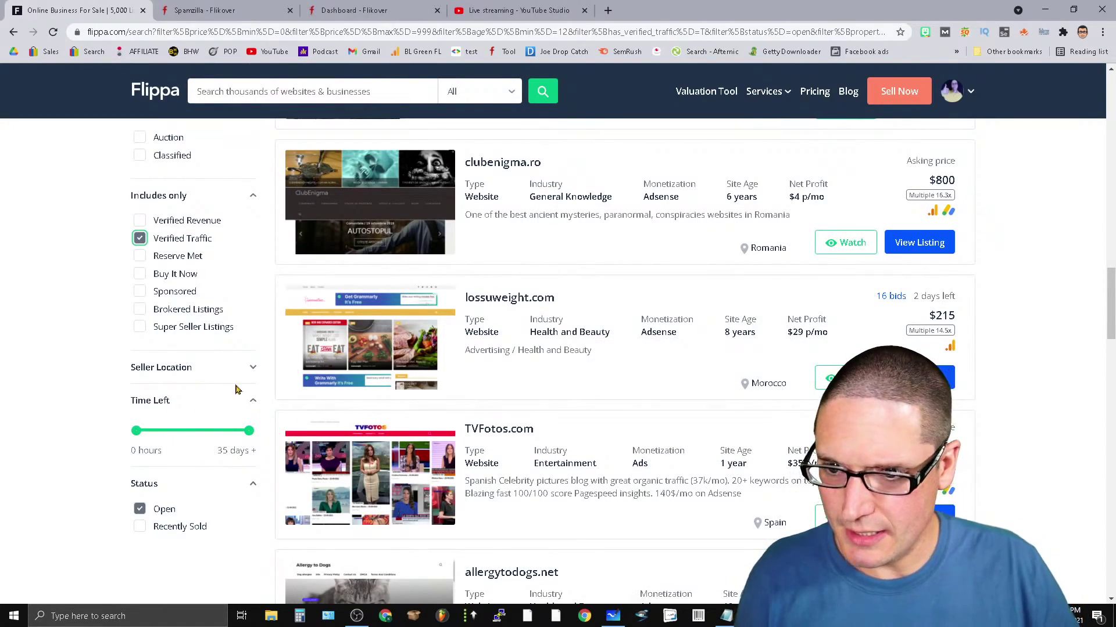
pyautogui.scroll(-3, 192, 581)
pyautogui.scroll(20, 176, 580)
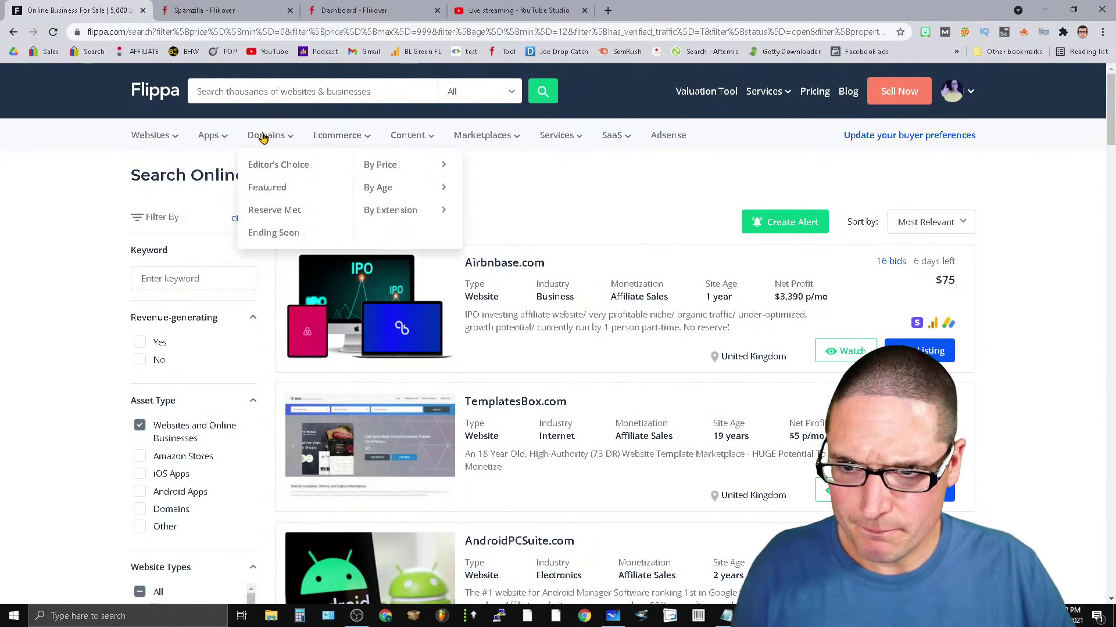
pyautogui.moveTo(172, 142)
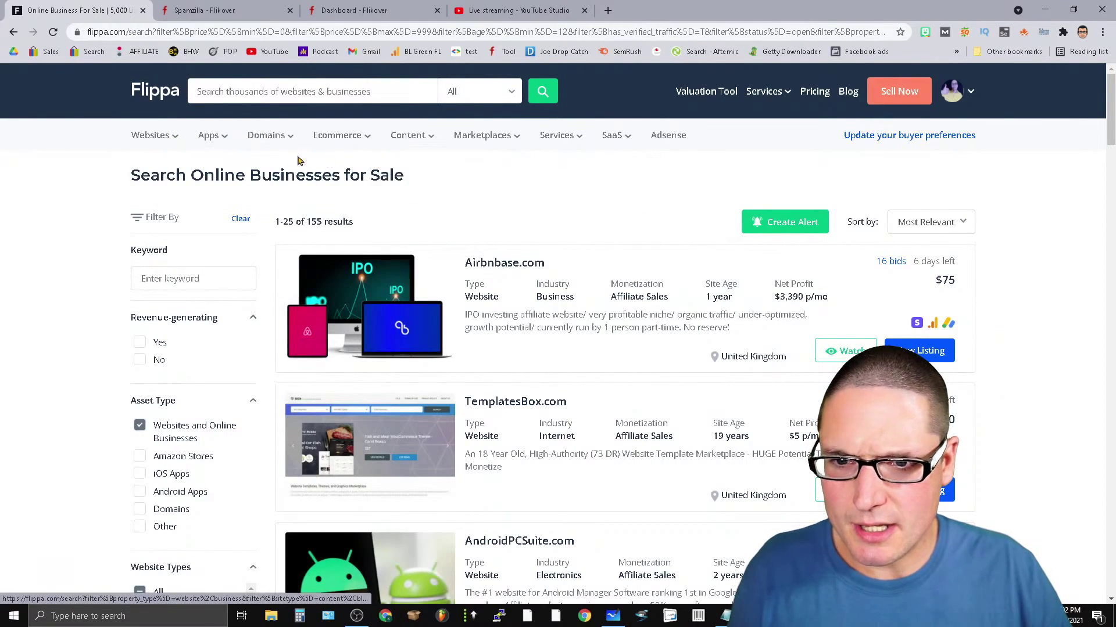
pyautogui.moveTo(430, 143)
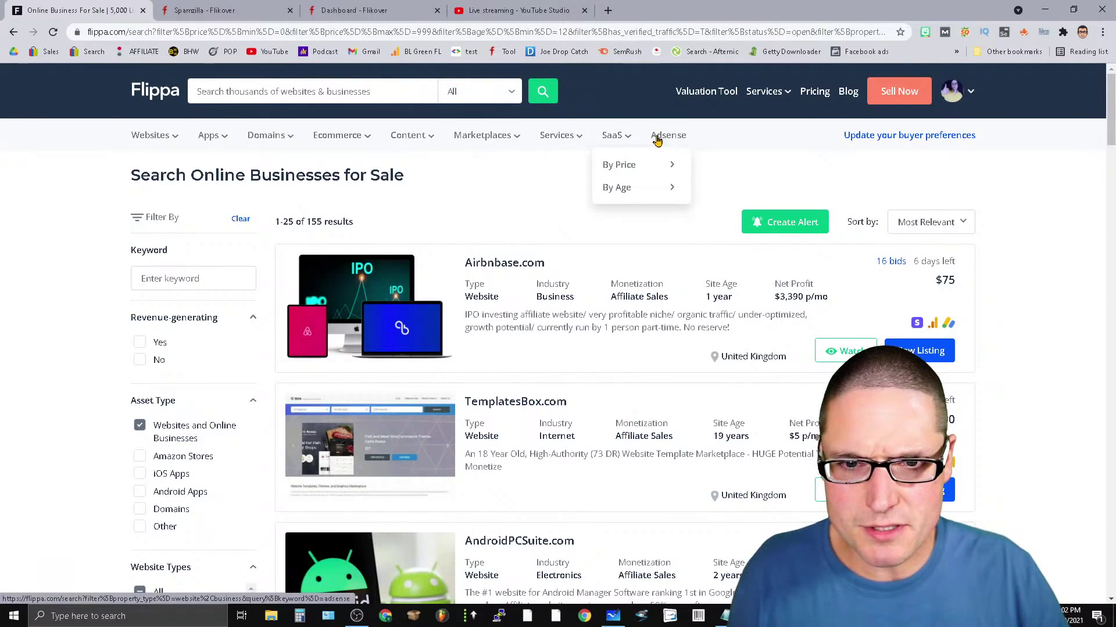
pyautogui.click(686, 147)
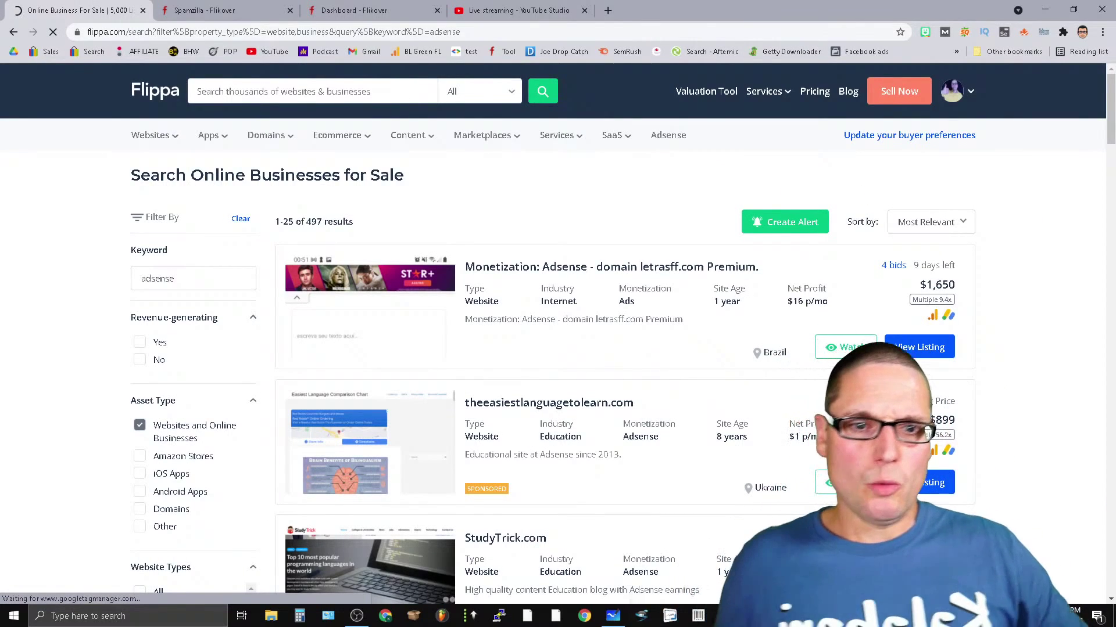
pyautogui.click(960, 222)
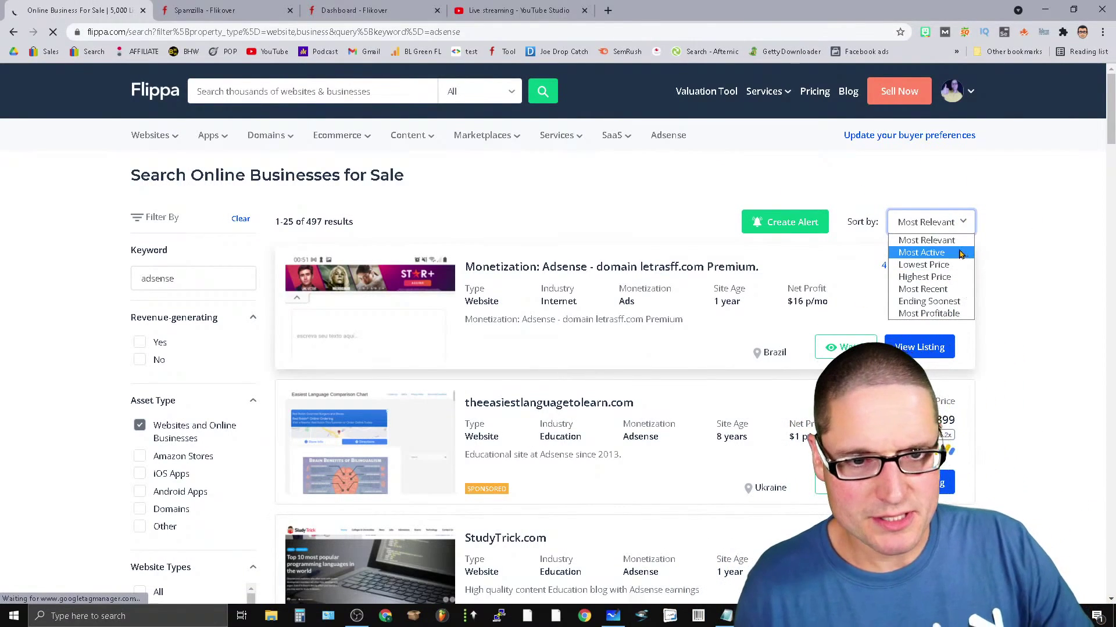
pyautogui.click(926, 241)
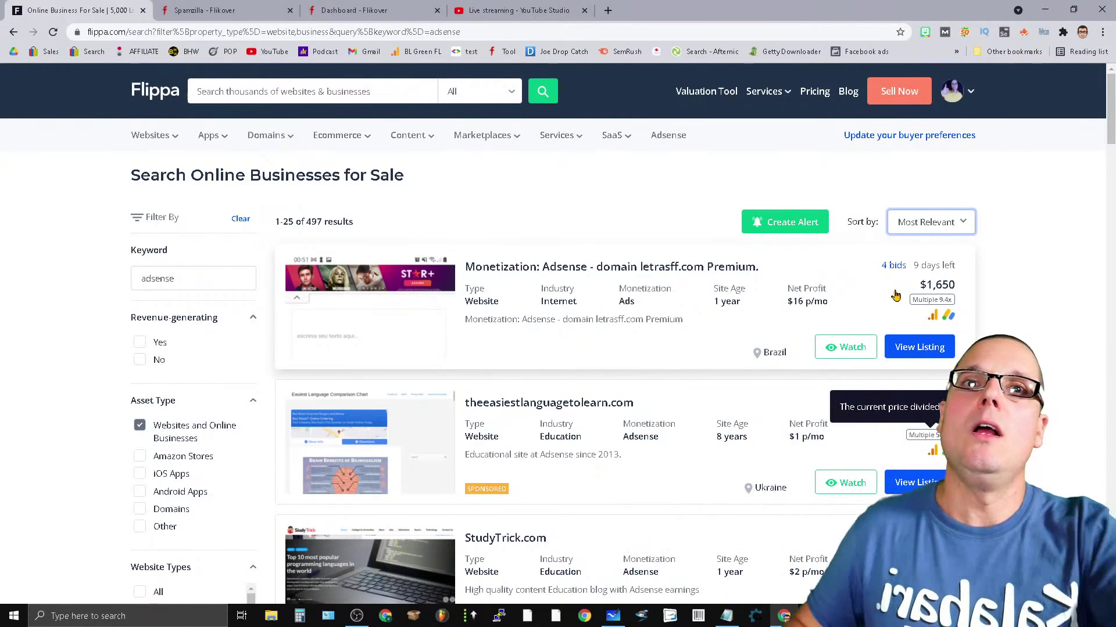
# Examine the Adsense listings, comparing their prices, site ages, net profits and profit multiples.
pyautogui.scroll(-5, 630, 366)
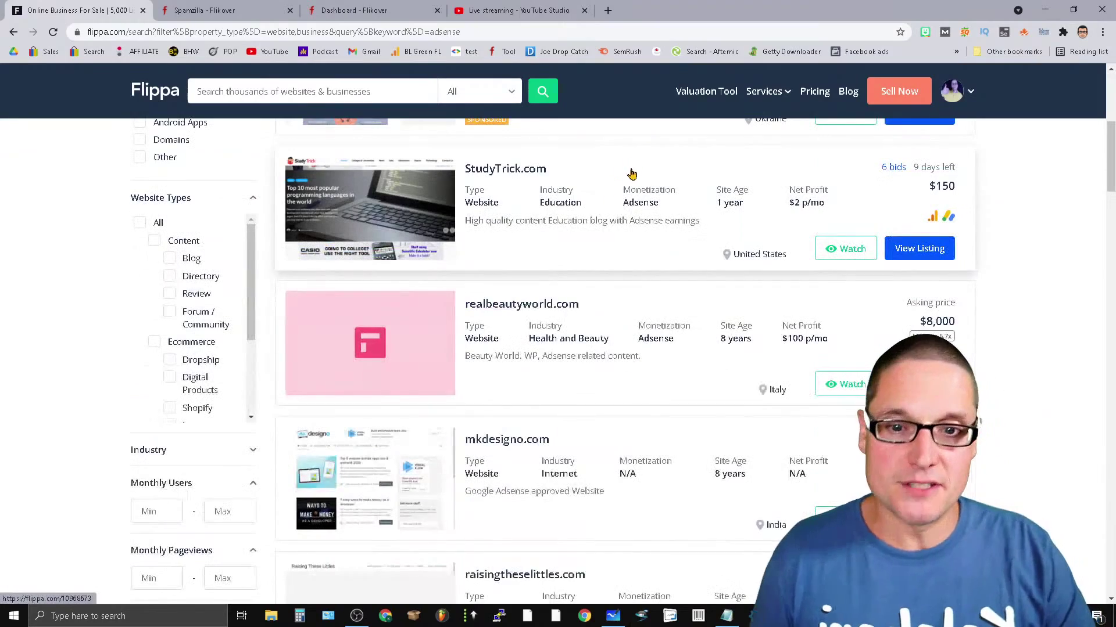
pyautogui.scroll(-5, 1006, 282)
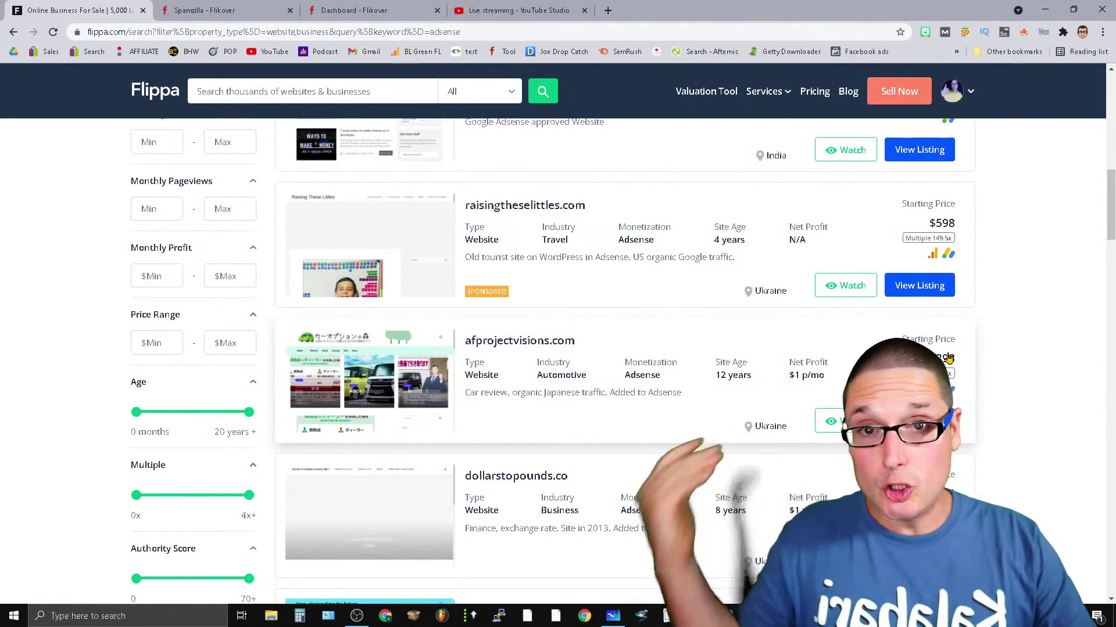
pyautogui.scroll(10, 751, 428)
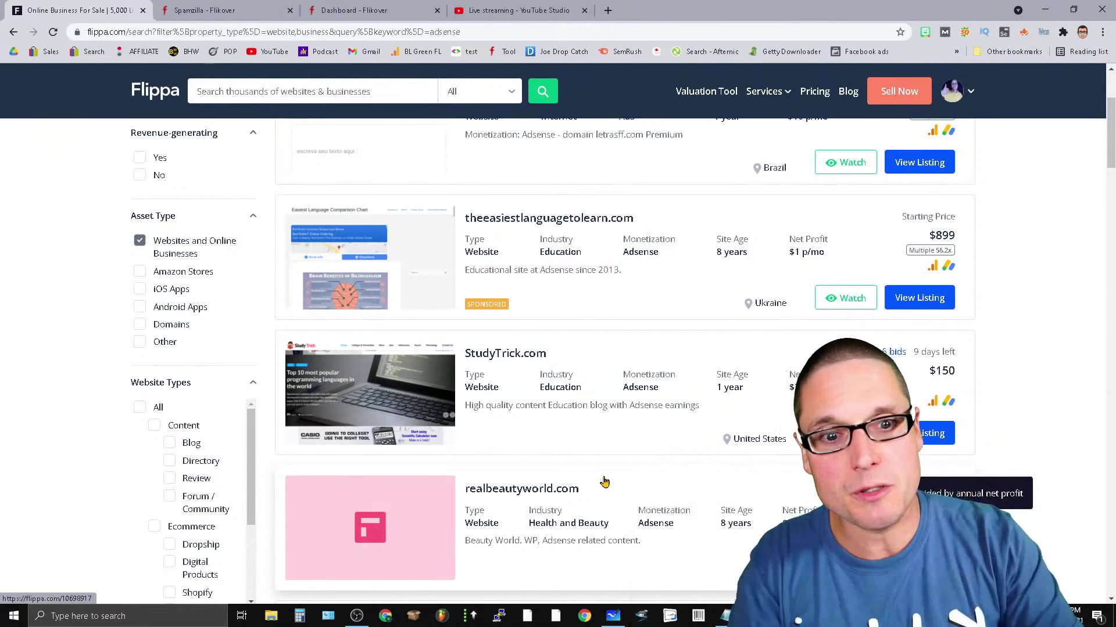
pyautogui.scroll(3, 598, 523)
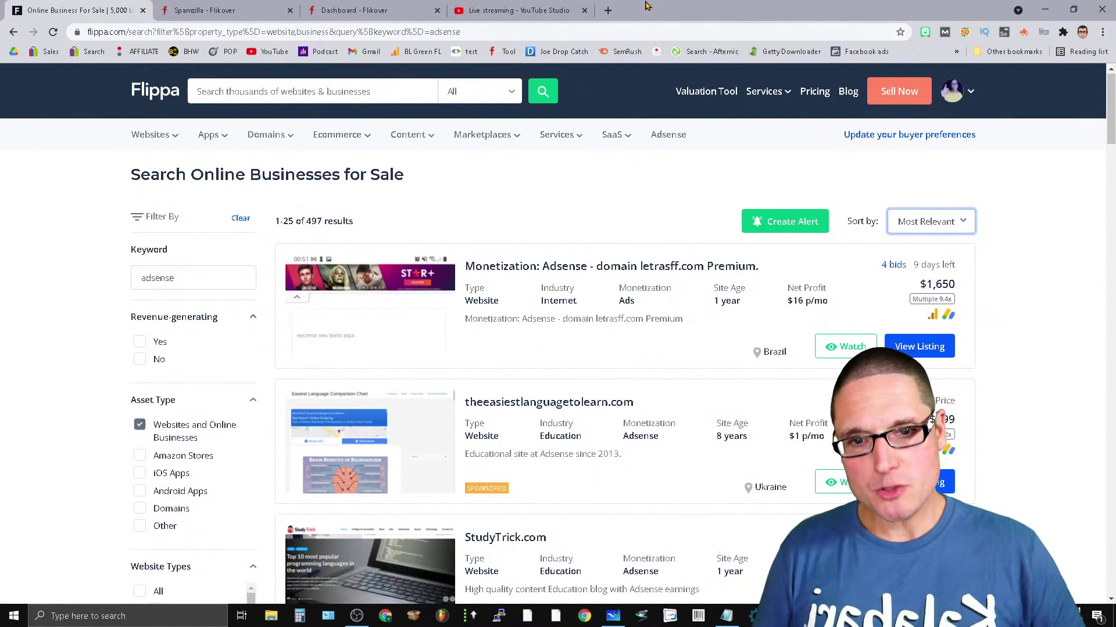
# Search Google for "way back machines" in a new browser tab and open the Internet Archive's Wayback Machine page.
pyautogui.click(607, 10)
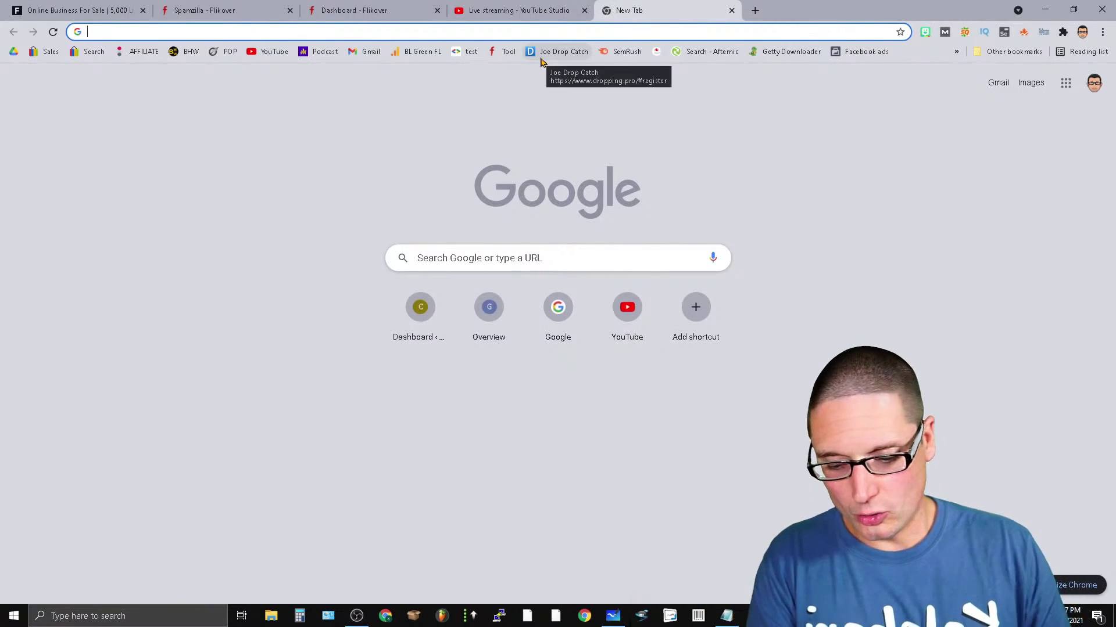
pyautogui.write('w')
pyautogui.click(562, 258)
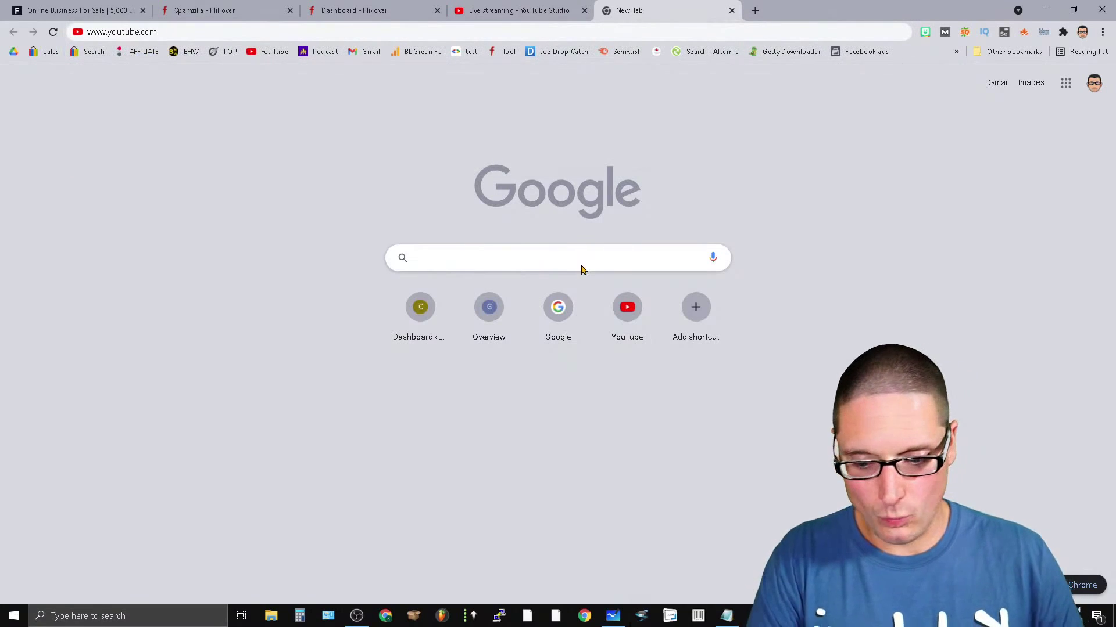
pyautogui.write('way back')
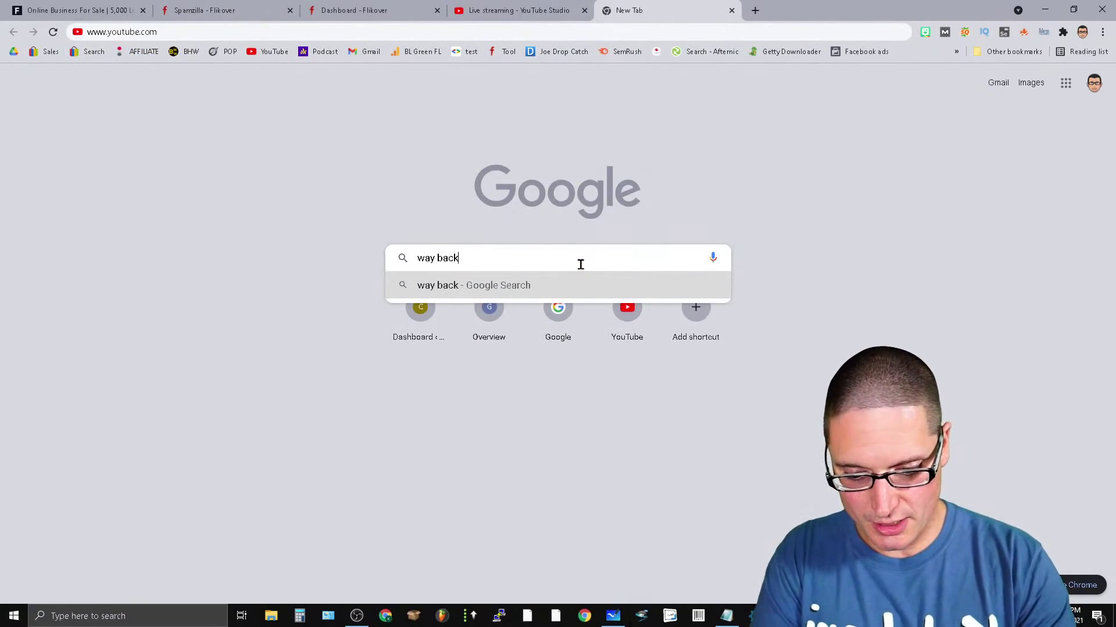
pyautogui.write(' machines')
pyautogui.press('Return')
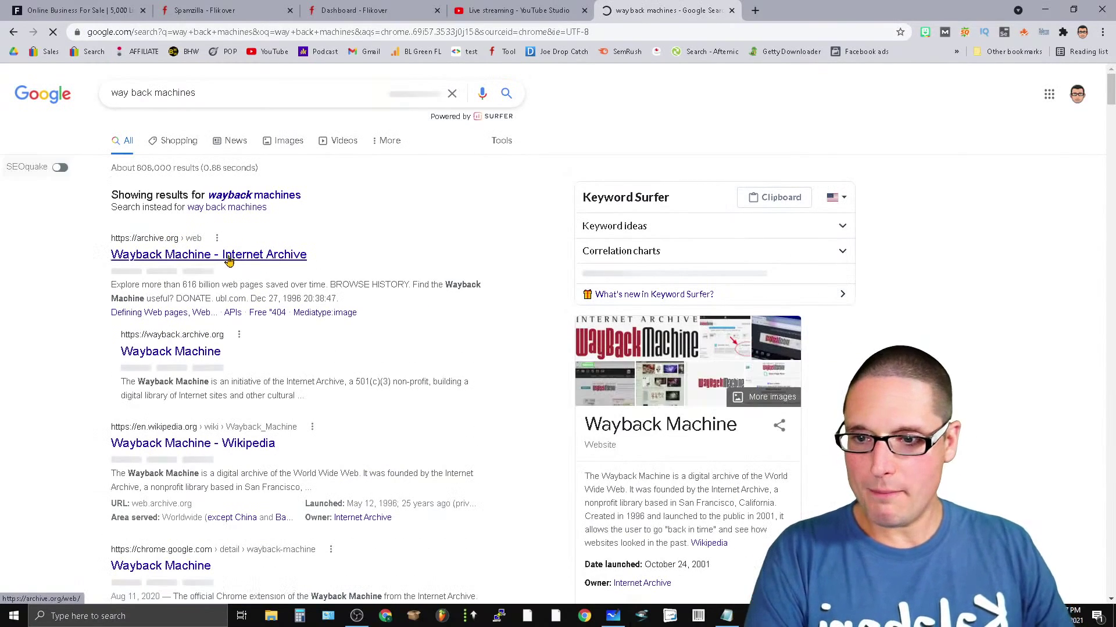
pyautogui.click(228, 264)
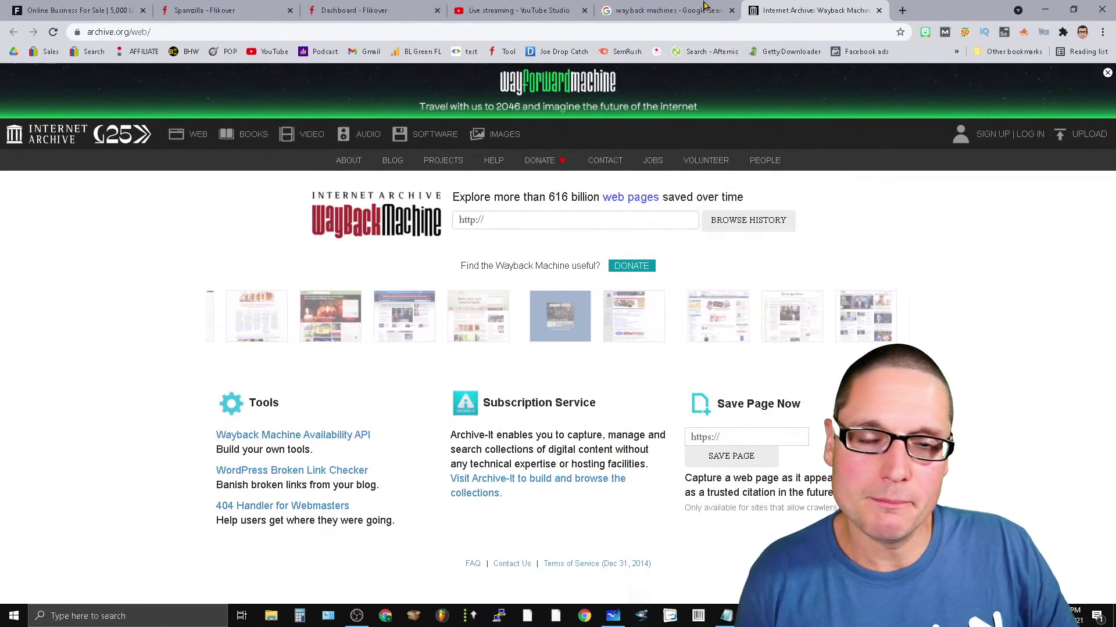
pyautogui.click(669, 7)
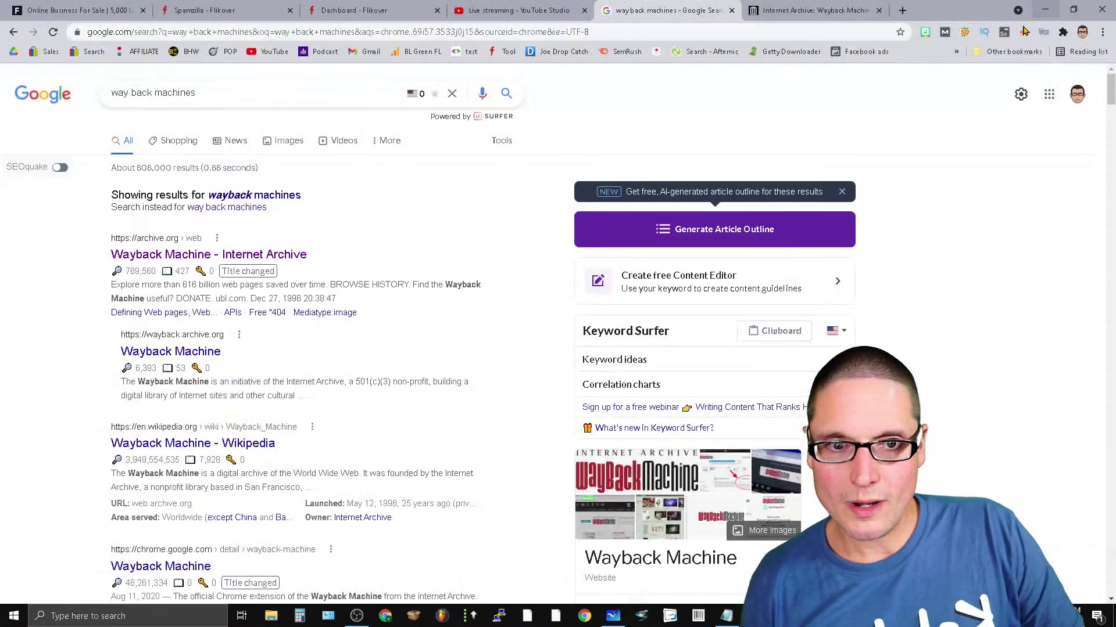
pyautogui.click(828, 5)
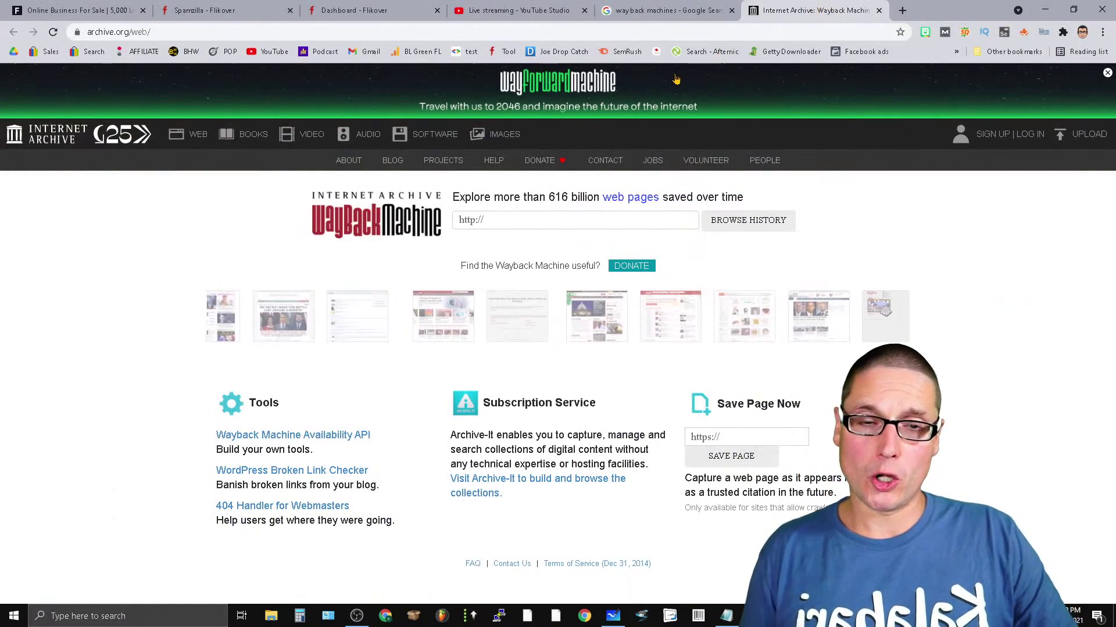
# Open Spamzilla's expired domains list through its Flikover access page and sort it by SEM traffic, highest first.
pyautogui.click(389, 7)
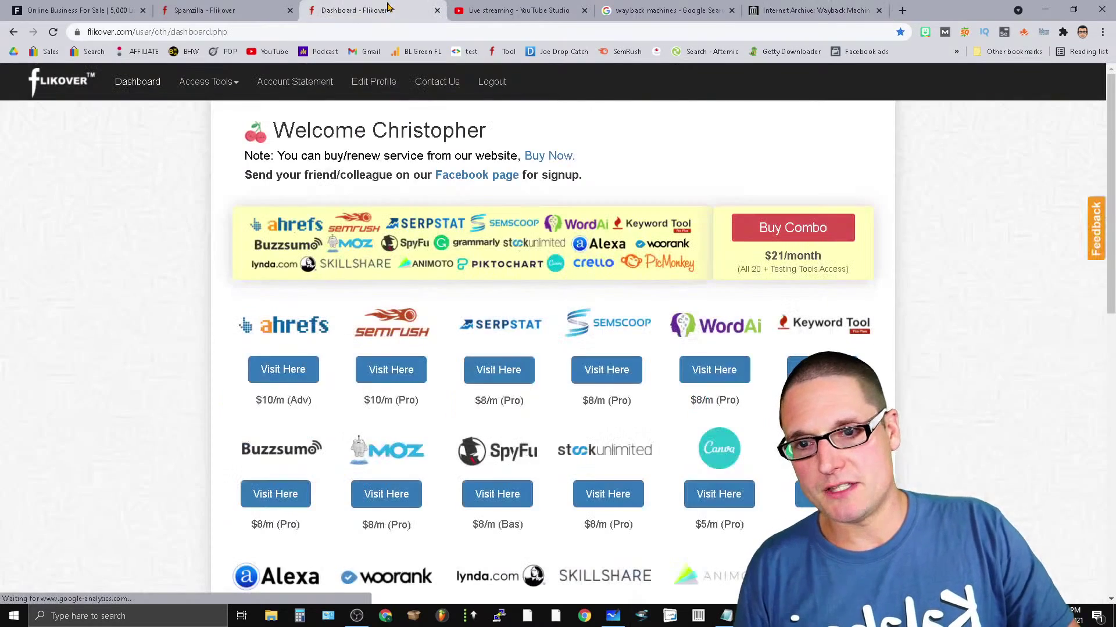
pyautogui.click(267, 8)
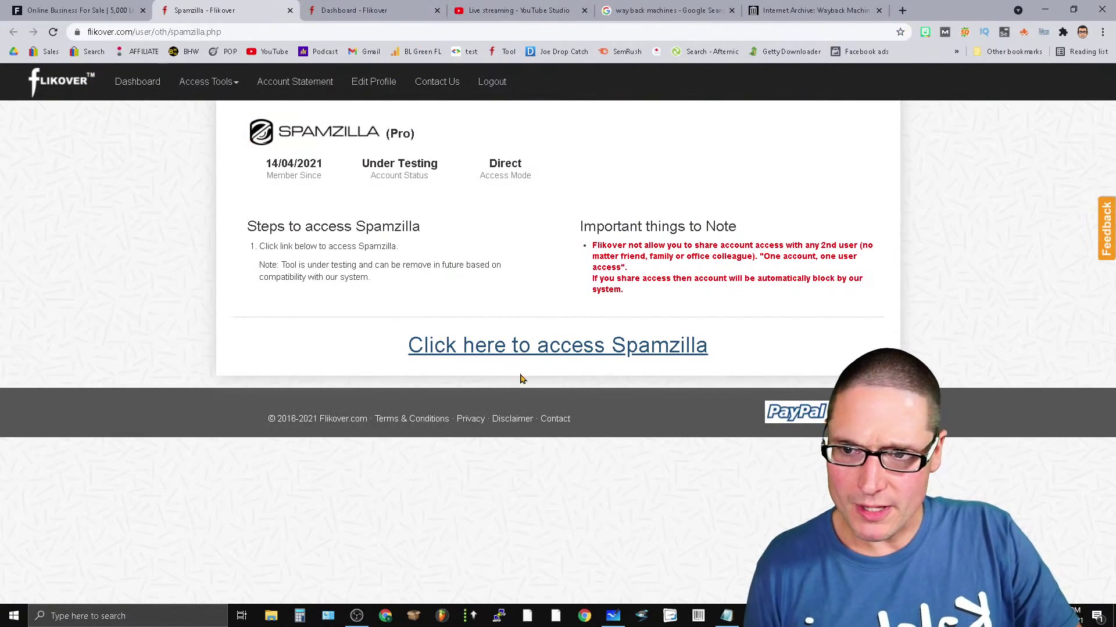
pyautogui.click(545, 356)
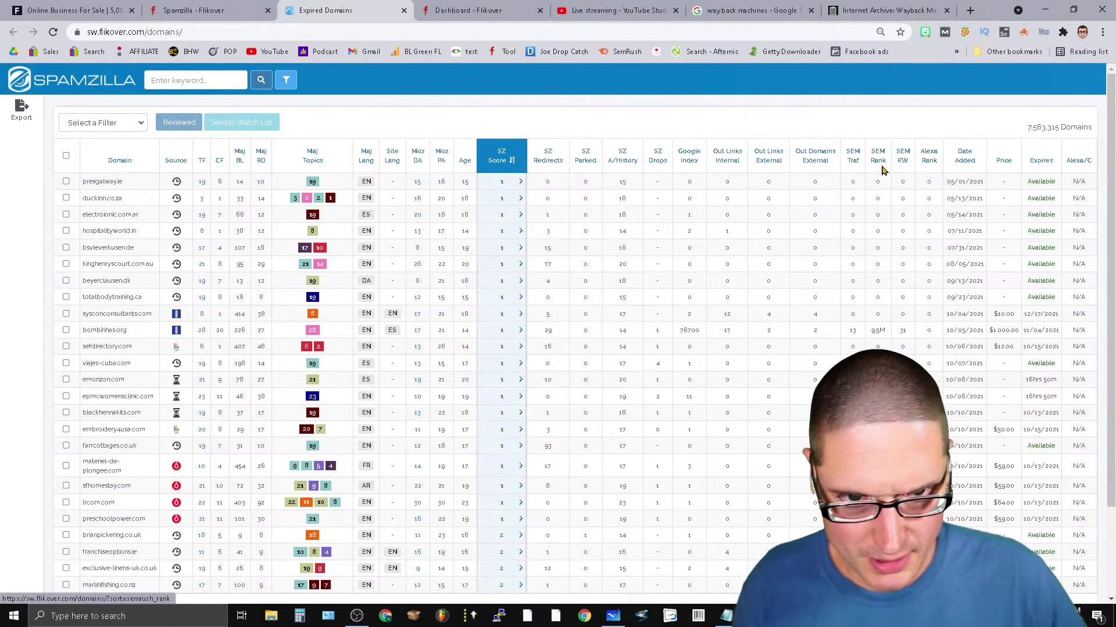
pyautogui.click(853, 158)
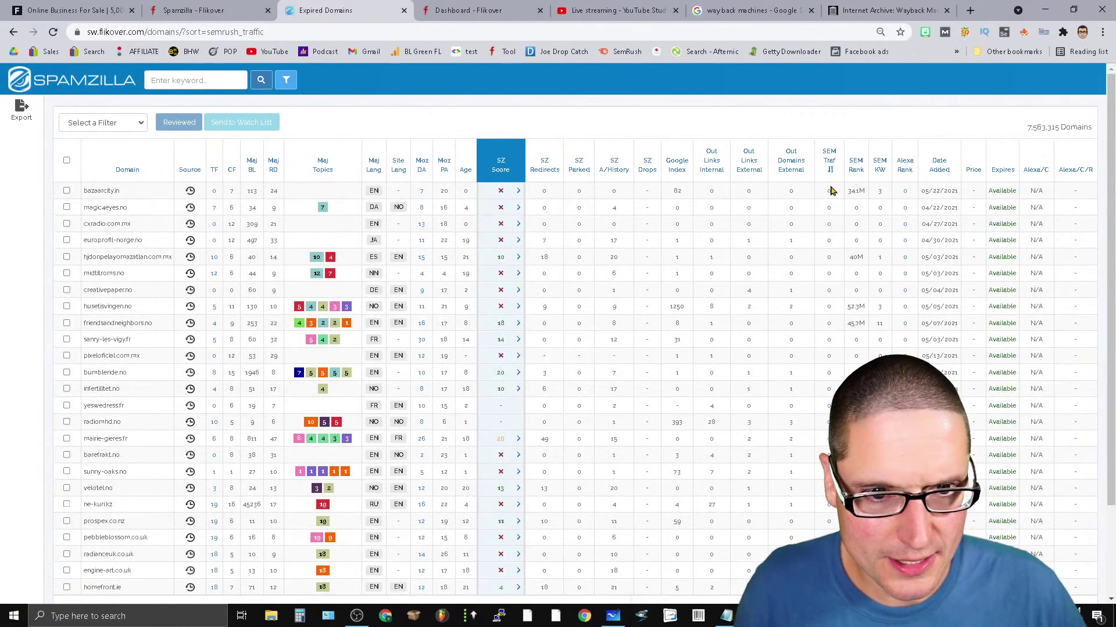
pyautogui.click(828, 166)
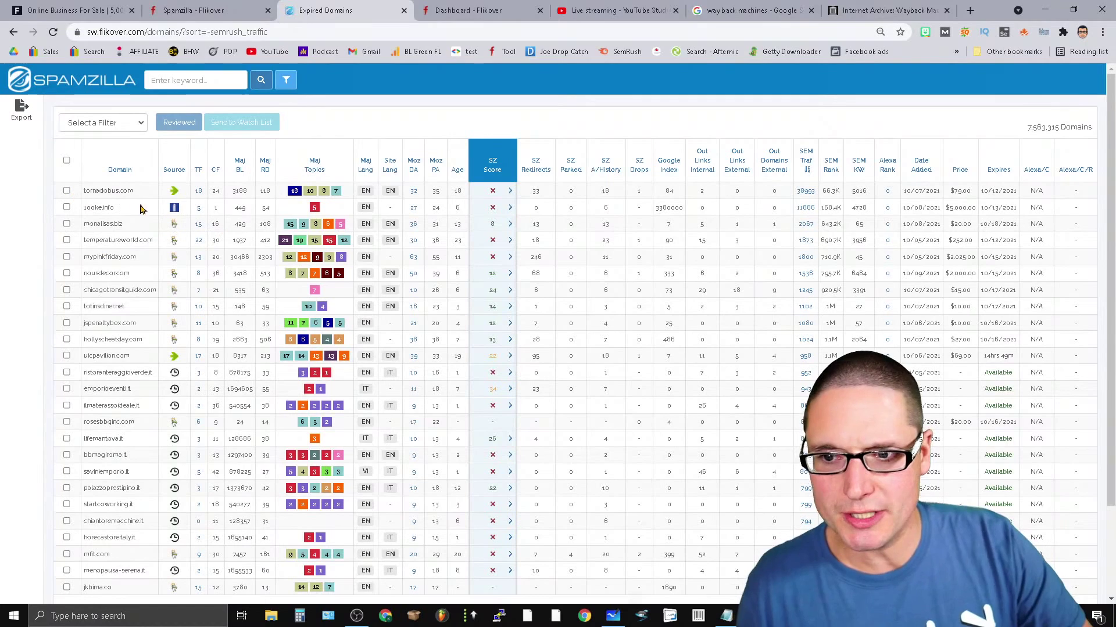
# Examine the expired domains with the highest SEM traffic, comparing their names, auction sources, prices and availability.
pyautogui.moveTo(314, 212)
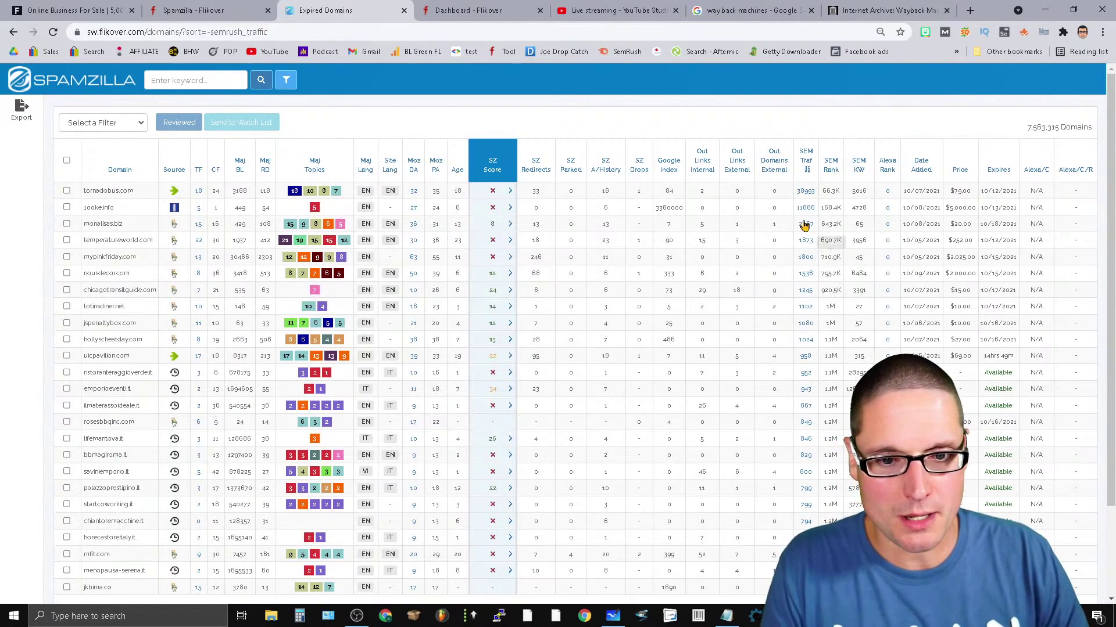
pyautogui.scroll(-3, 819, 247)
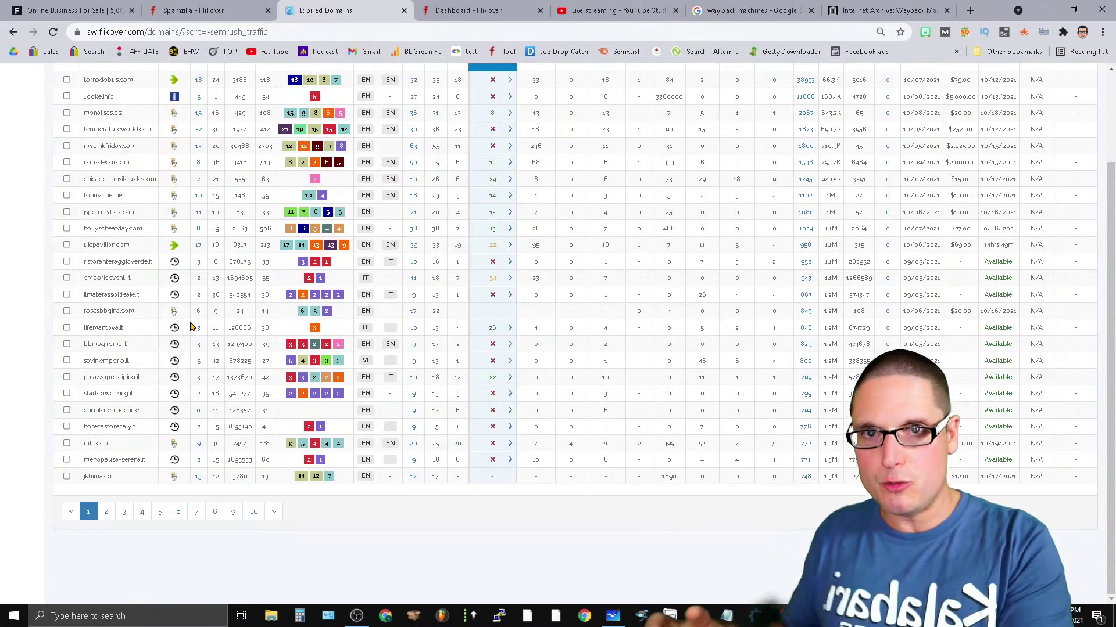
pyautogui.scroll(3, 474, 553)
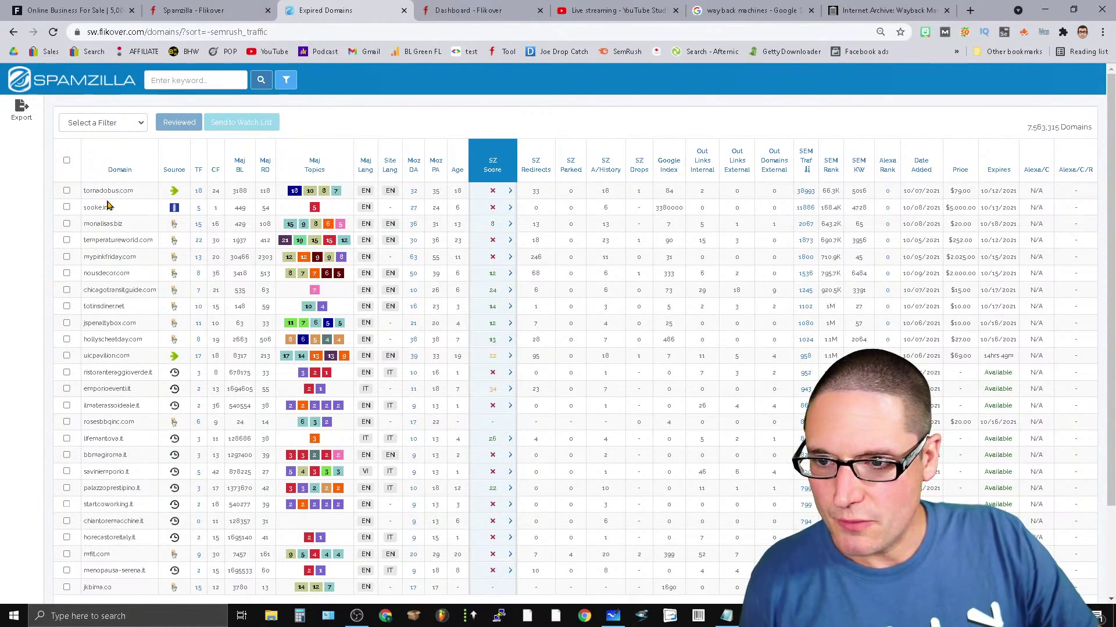
pyautogui.doubleClick(959, 208)
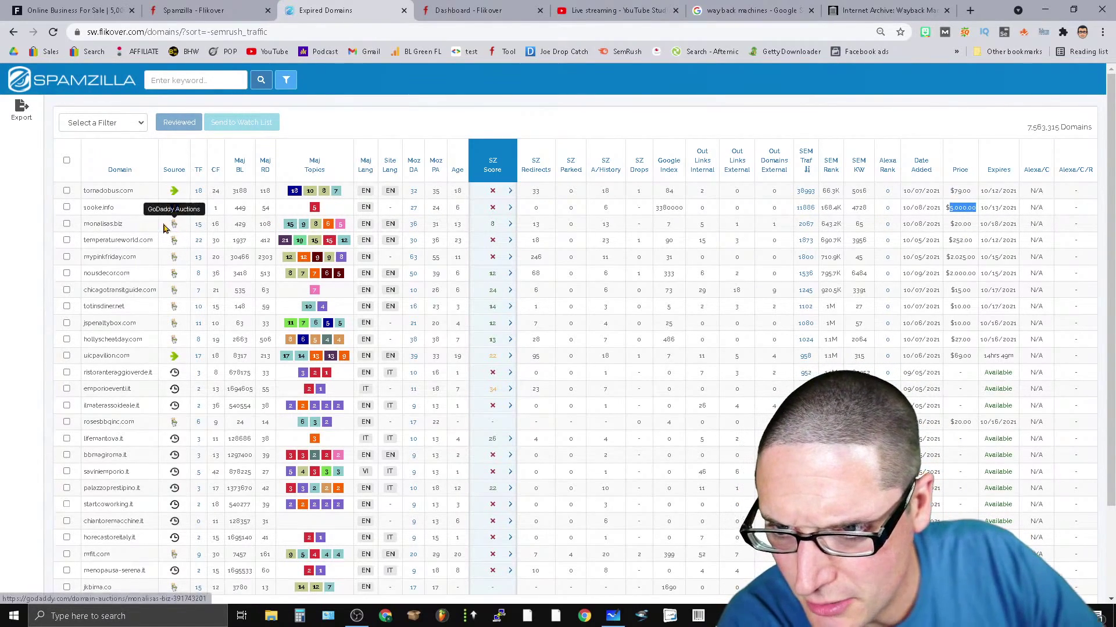
pyautogui.doubleClick(111, 224)
pyautogui.tripleClick(111, 225)
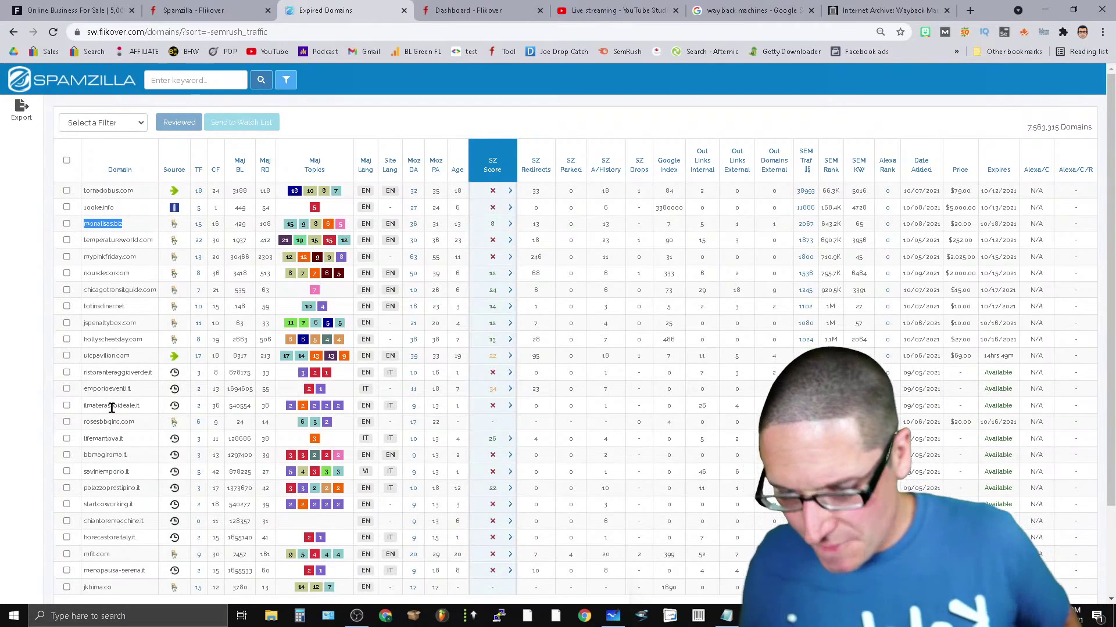
pyautogui.scroll(-2, 150, 580)
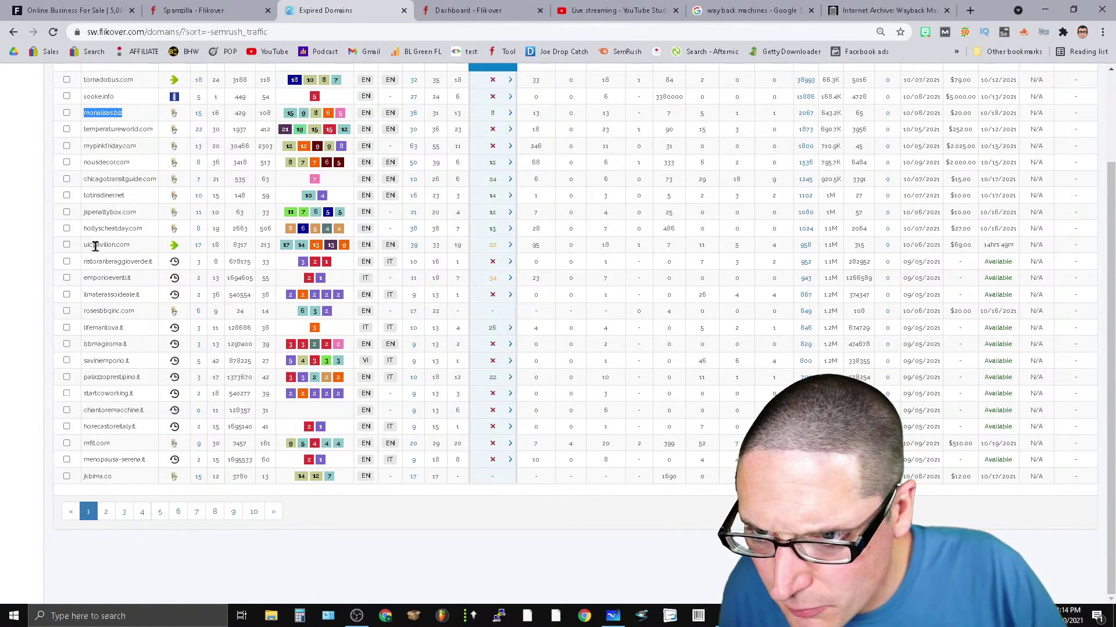
pyautogui.scroll(2, 859, 506)
pyautogui.rightClick(859, 507)
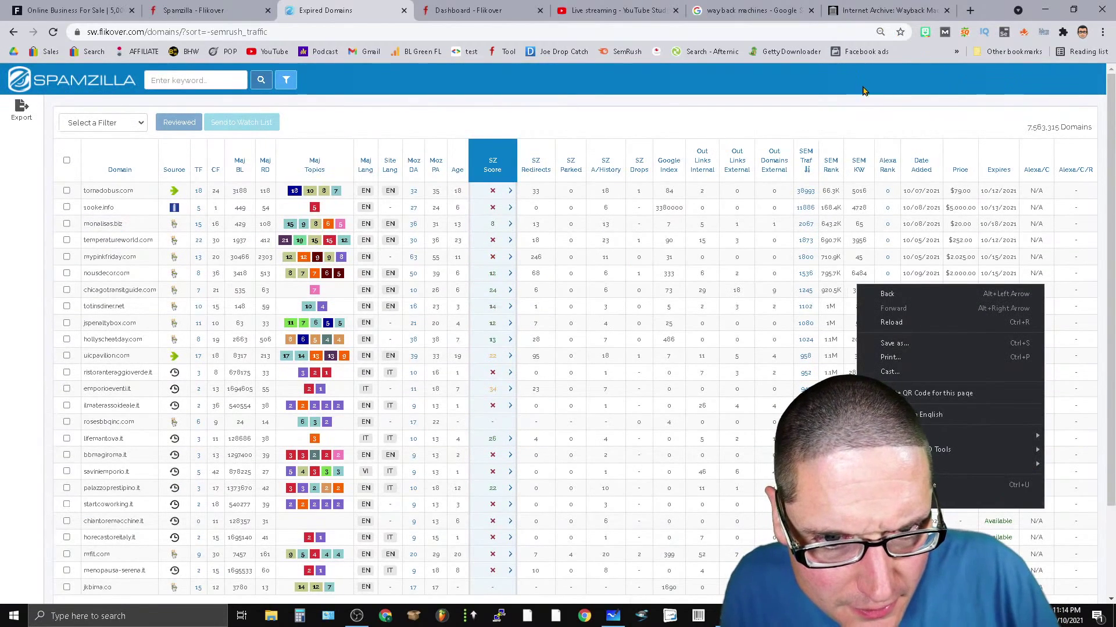
pyautogui.click(869, 108)
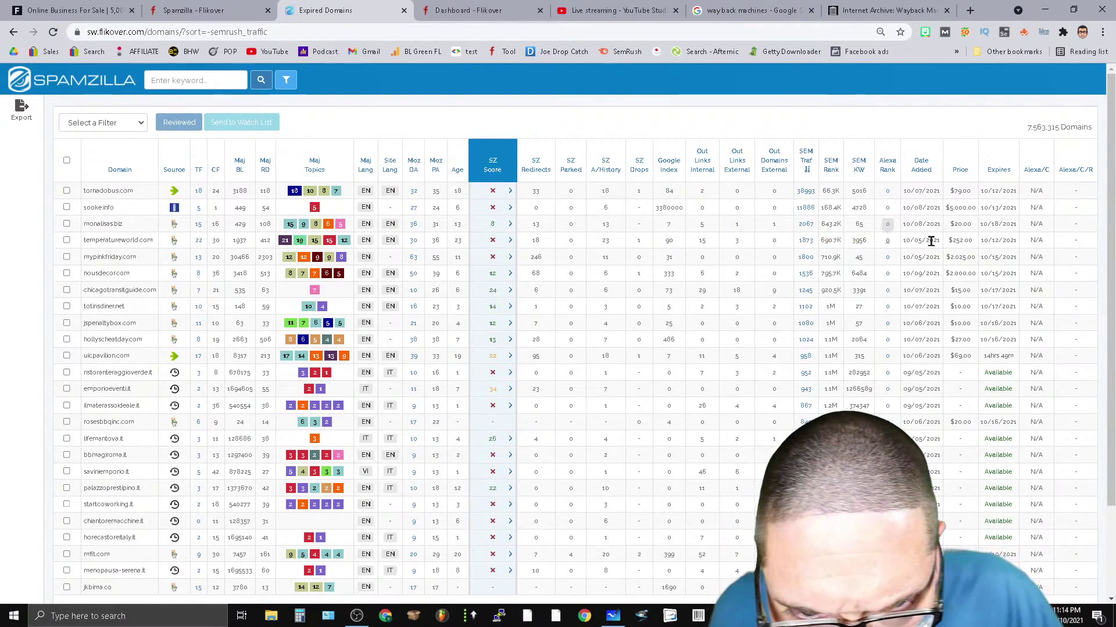
pyautogui.doubleClick(961, 241)
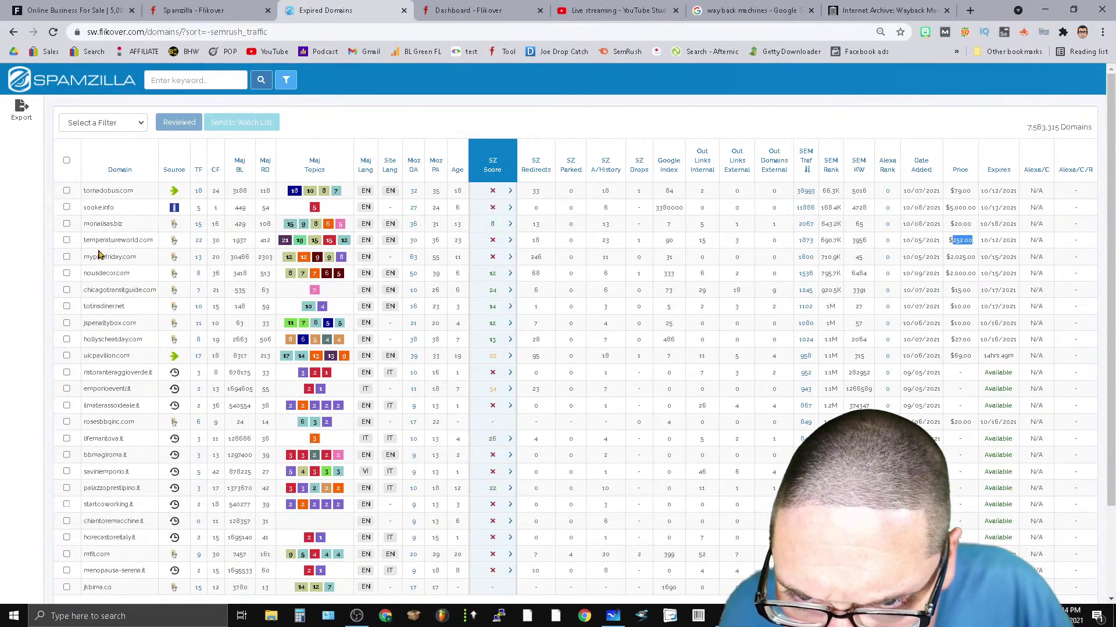
# Select temperatureworld.com and chicagotransitguide.com in the domains list, and copy the chicagotransitguide.com domain name.
pyautogui.click(66, 241)
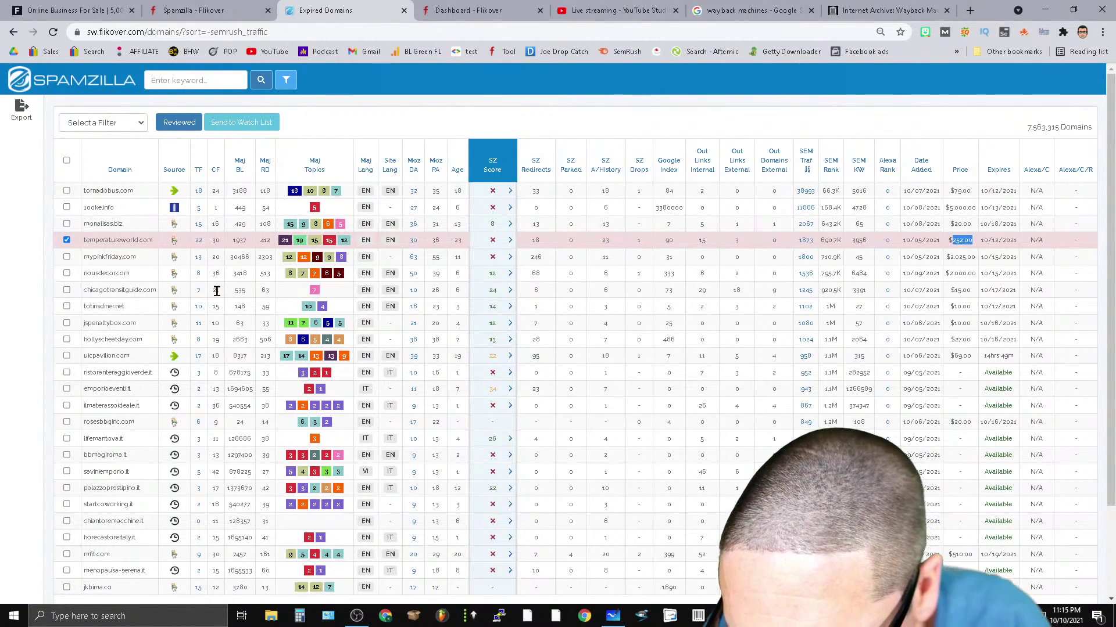
pyautogui.click(67, 290)
pyautogui.rightClick(99, 289)
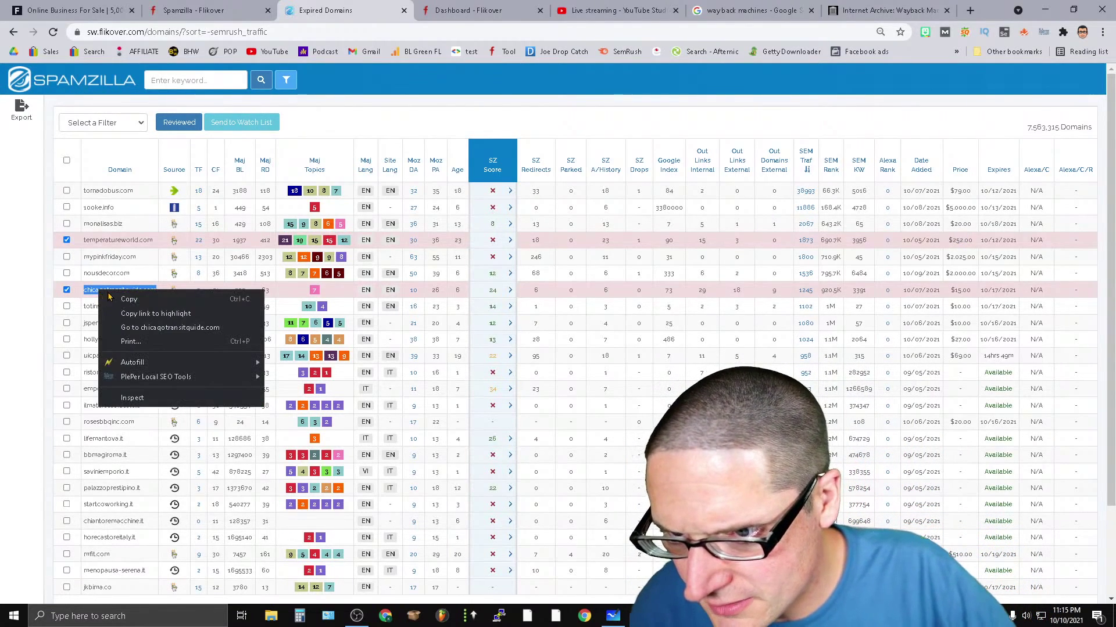
pyautogui.click(116, 298)
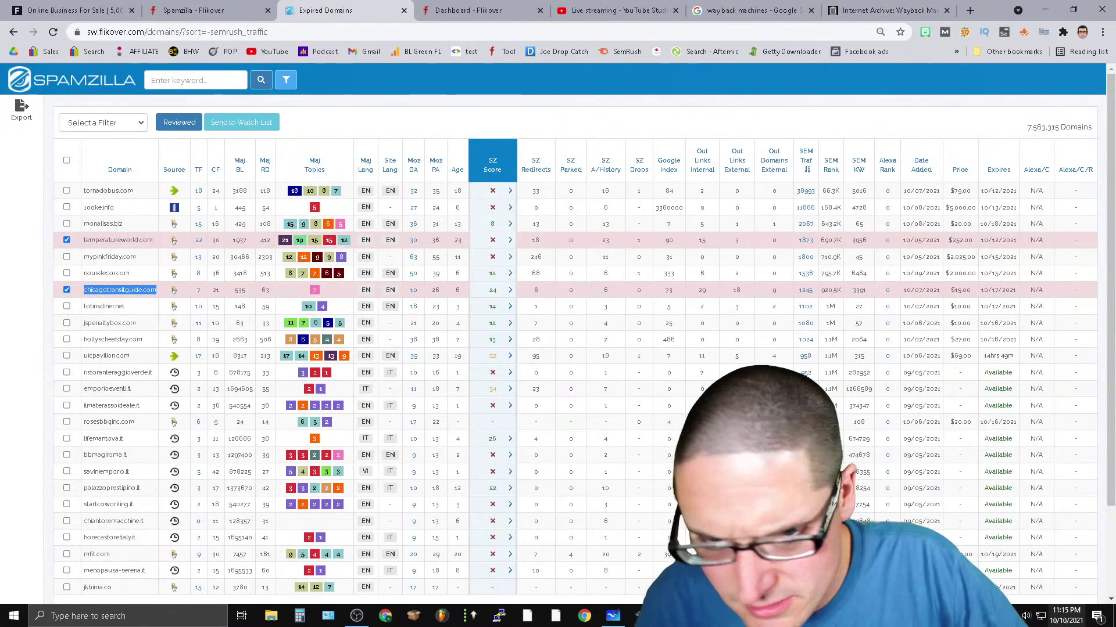
# Switch to the Semrush browser window and look up the domain overview for chicagotransitguide.com.
pyautogui.hotkey('alt', 'Tab')
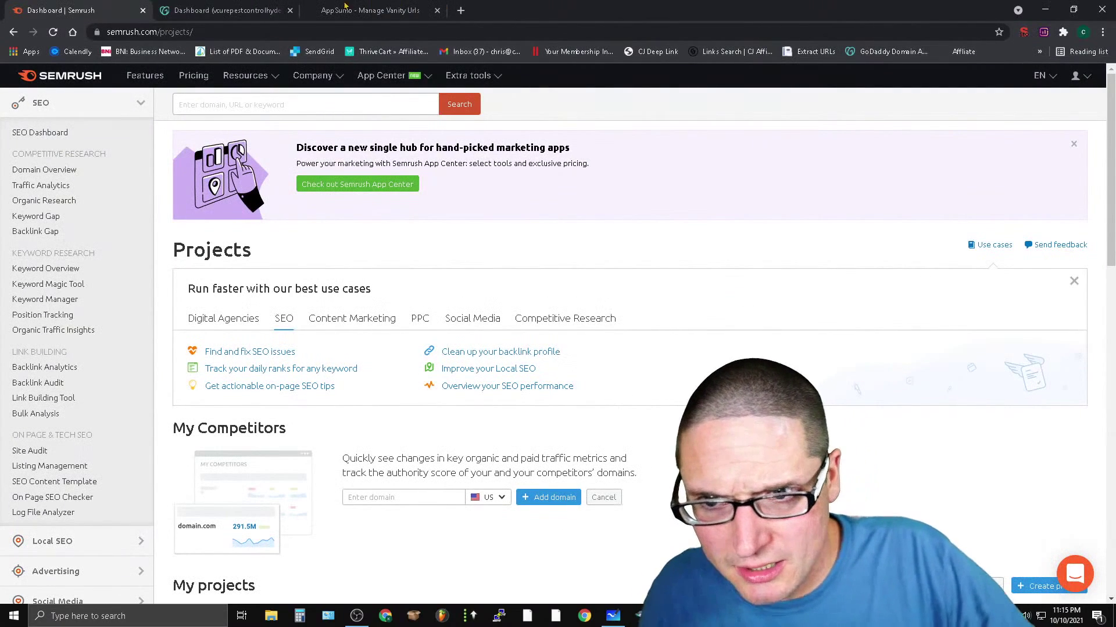
pyautogui.click(244, 99)
pyautogui.hotkey('ctrl', 'v')
pyautogui.press('Return')
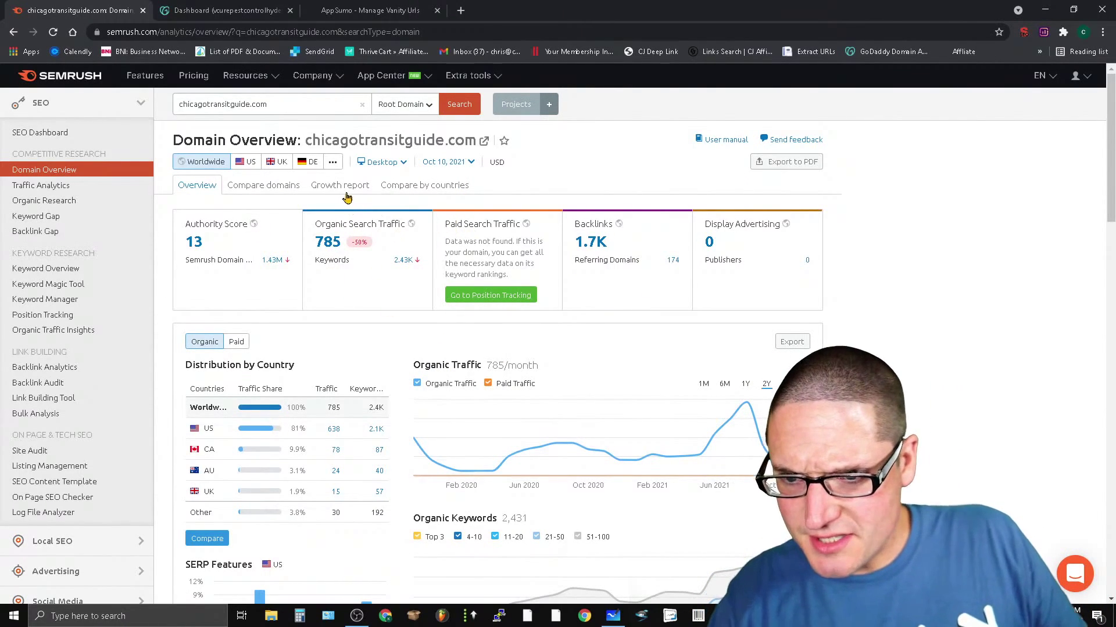
# Examine the domain's organic traffic trend, keyword history and main organic competitors in the overview report.
pyautogui.scroll(-3, 924, 433)
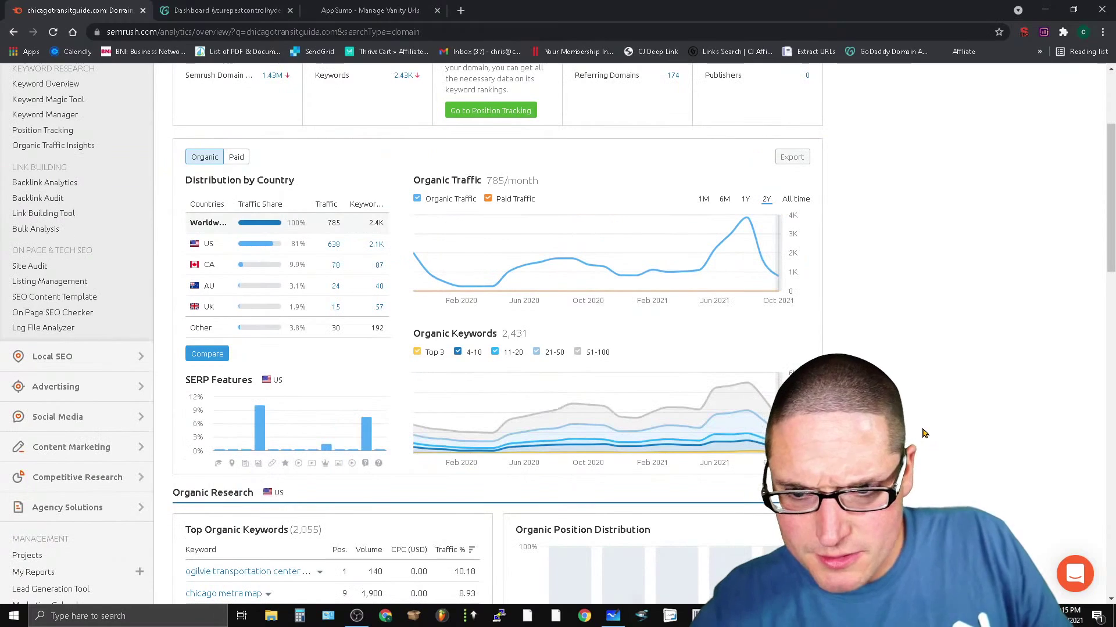
pyautogui.moveTo(750, 230)
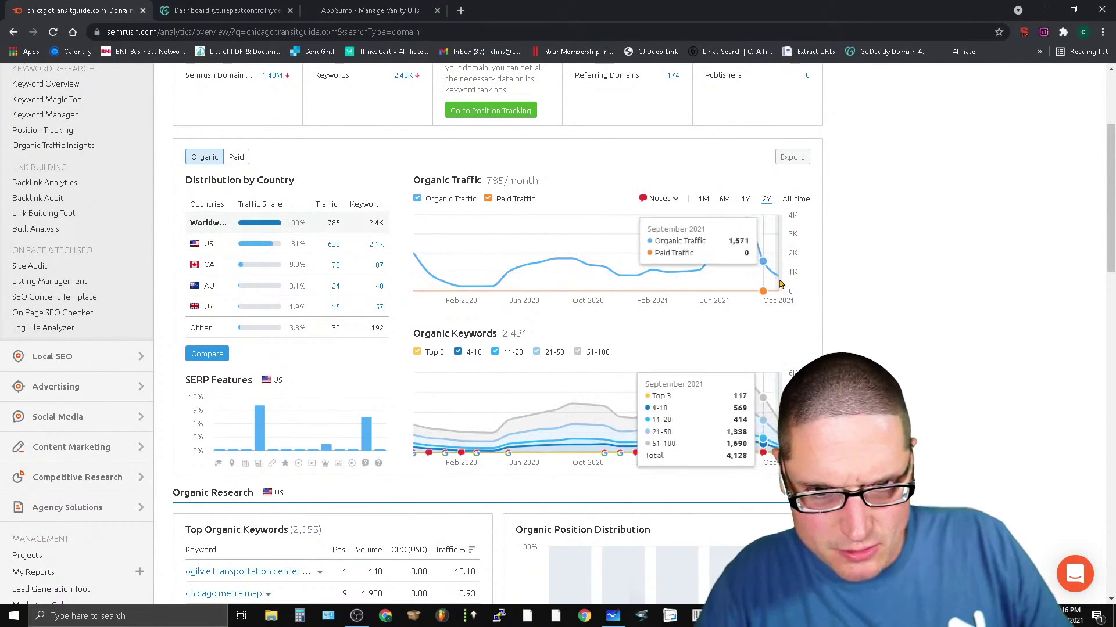
pyautogui.scroll(3, 752, 323)
pyautogui.scroll(-3, 774, 309)
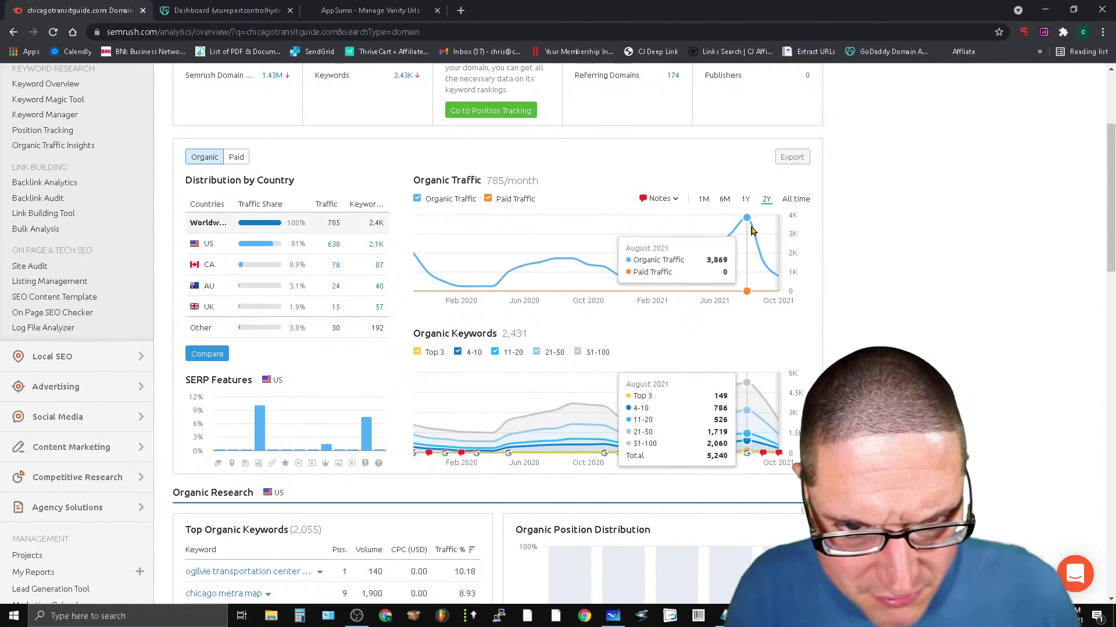
pyautogui.scroll(-10, 778, 325)
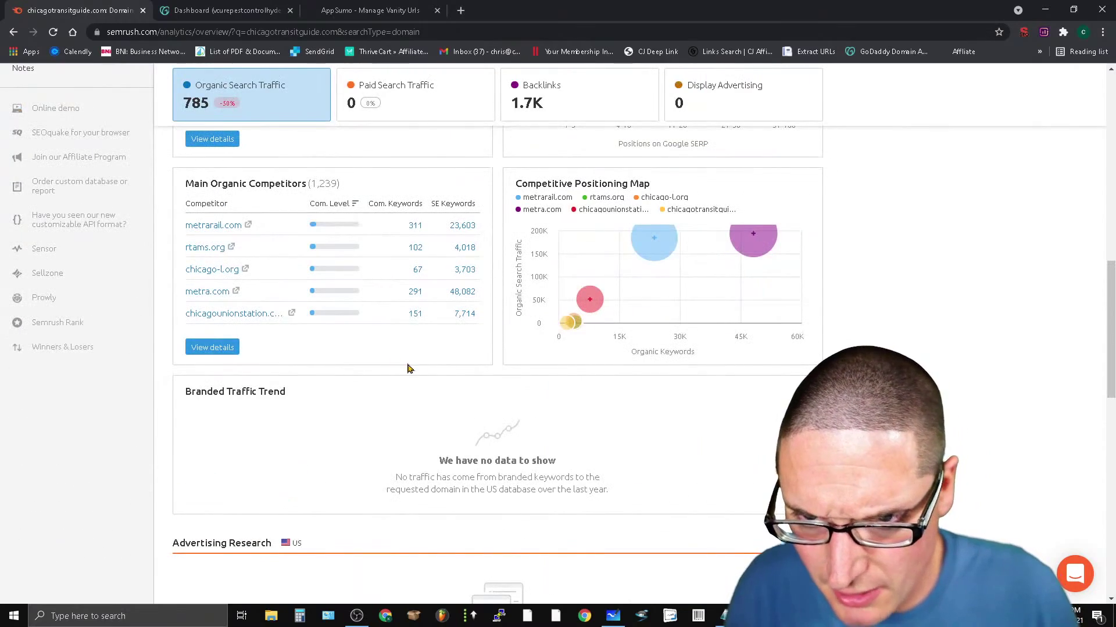
pyautogui.scroll(15, 510, 463)
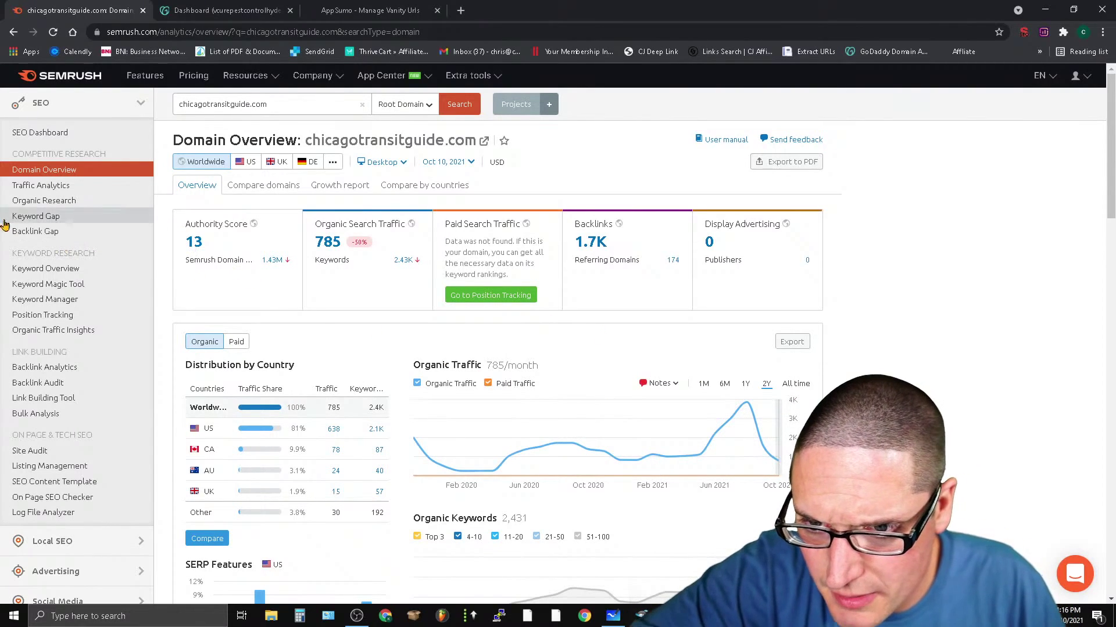
# Open Backlink Analytics for chicagotransitguide.com and show its Anchors report.
pyautogui.click(83, 372)
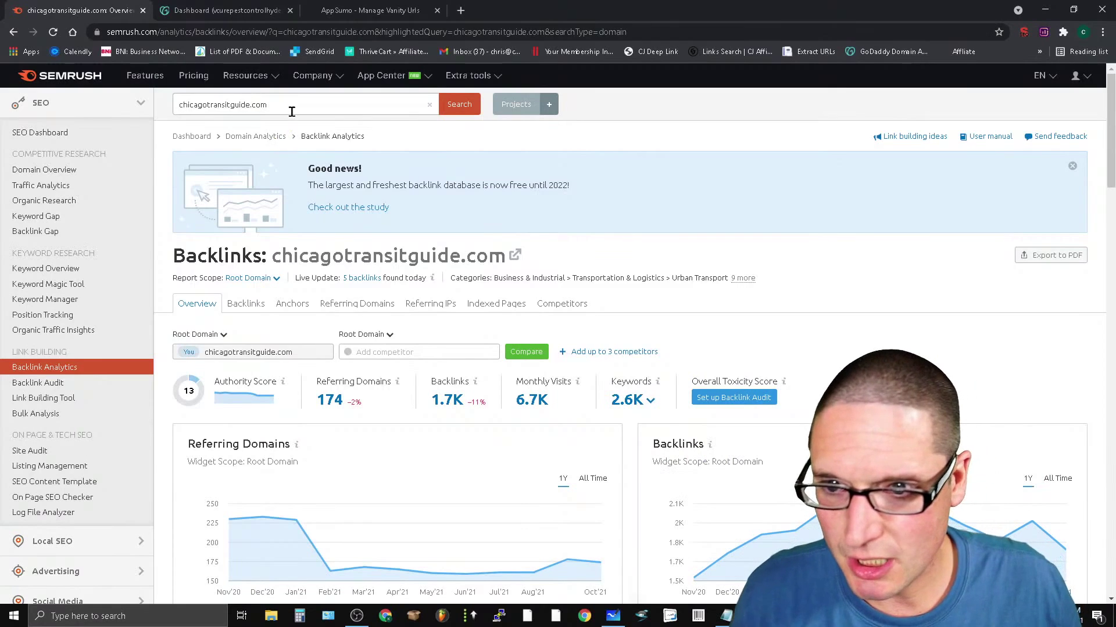
pyautogui.click(292, 112)
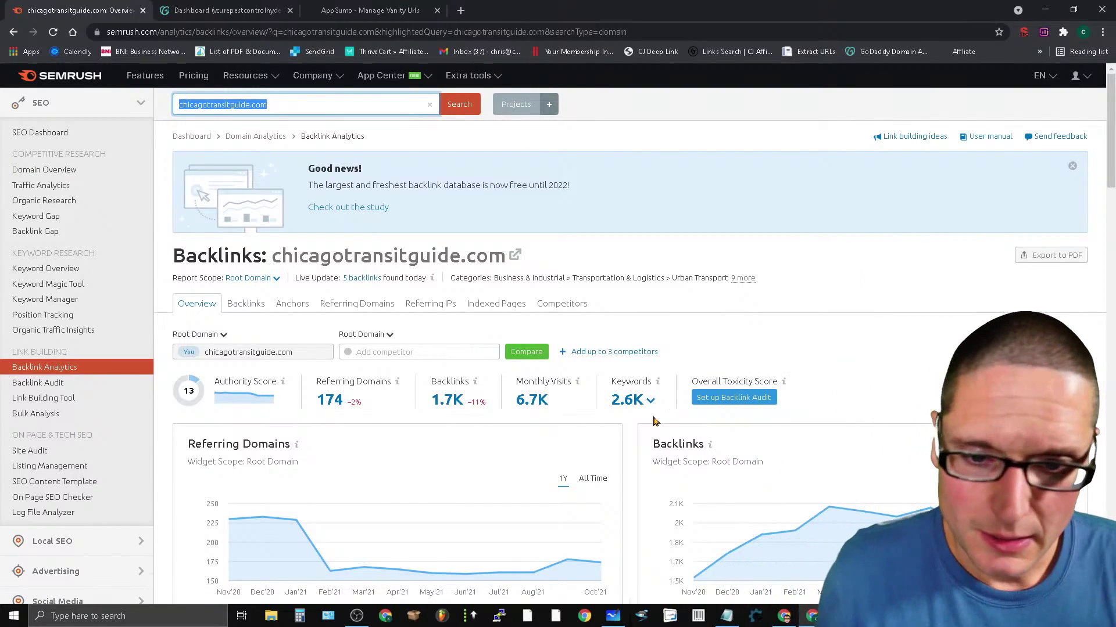
pyautogui.click(278, 307)
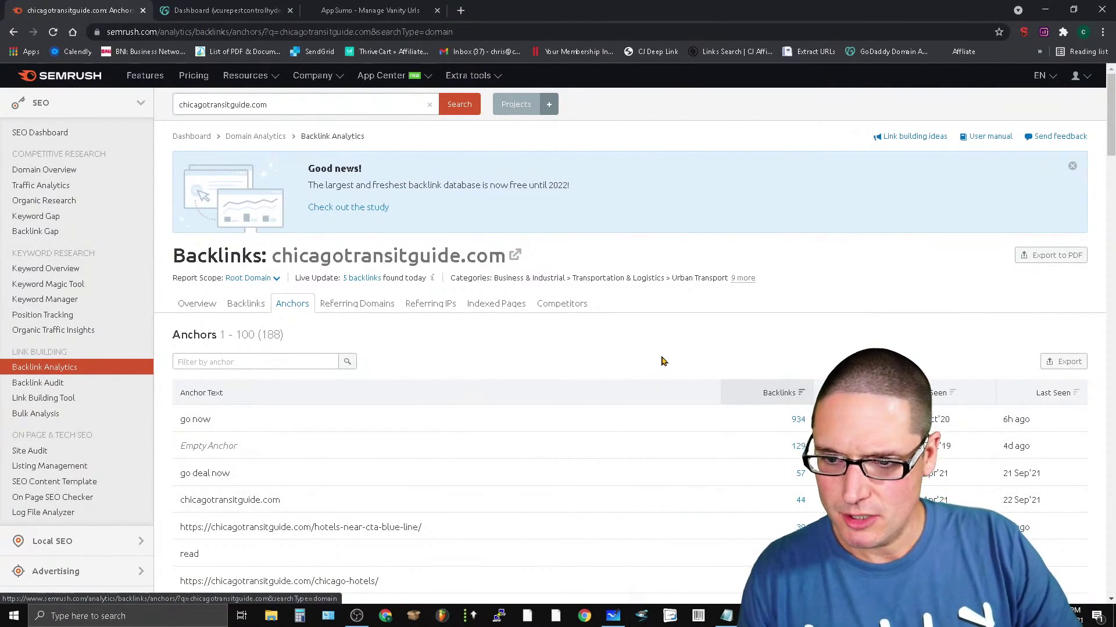
# Examine the anchor texts pointing to chicagotransitguide.com across both pages of the report, checking for spammy or irrelevant anchors.
pyautogui.scroll(-3, 662, 360)
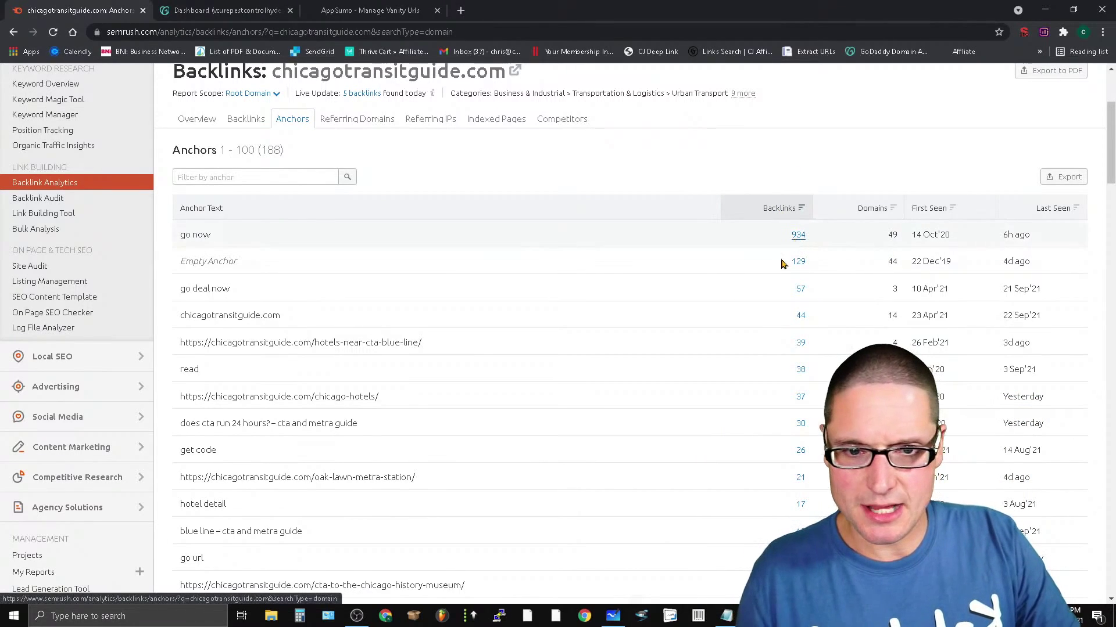
pyautogui.tripleClick(193, 236)
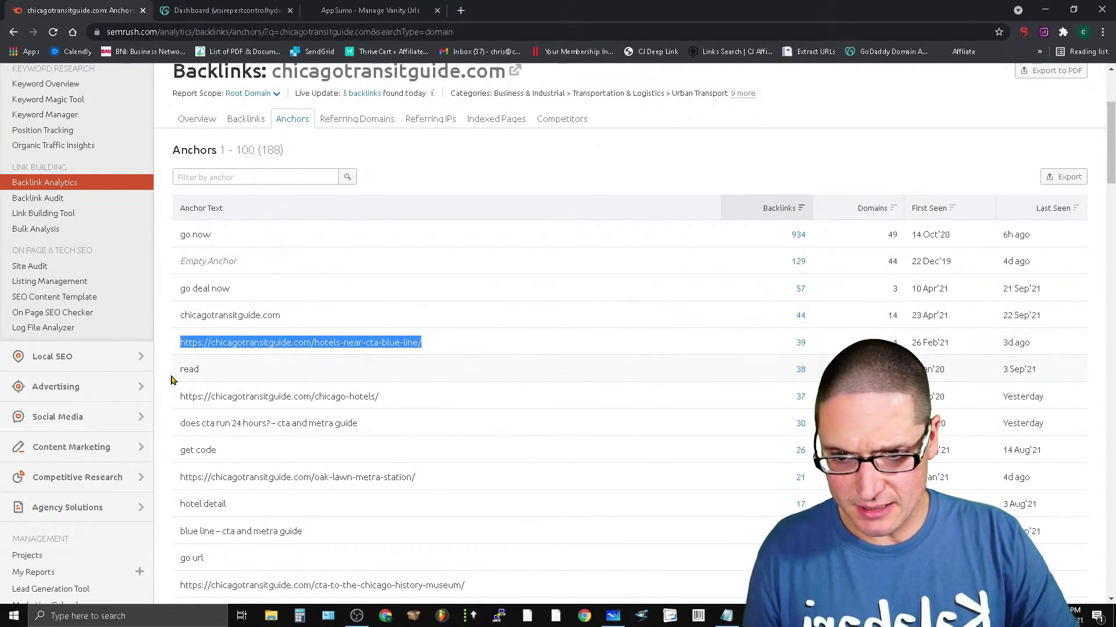
pyautogui.doubleClick(193, 368)
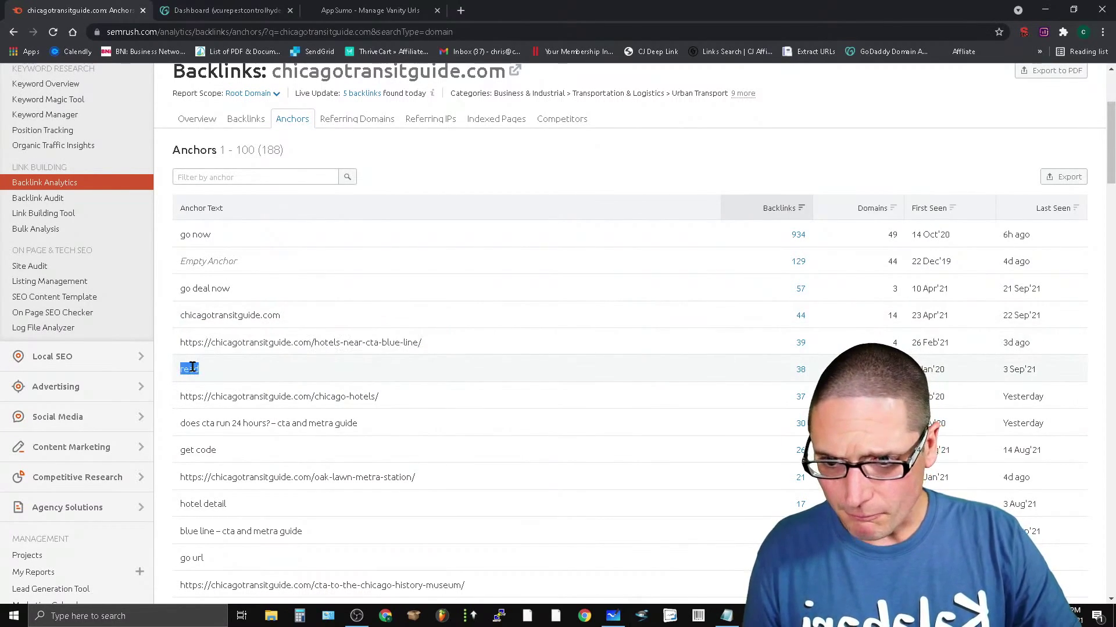
pyautogui.tripleClick(312, 394)
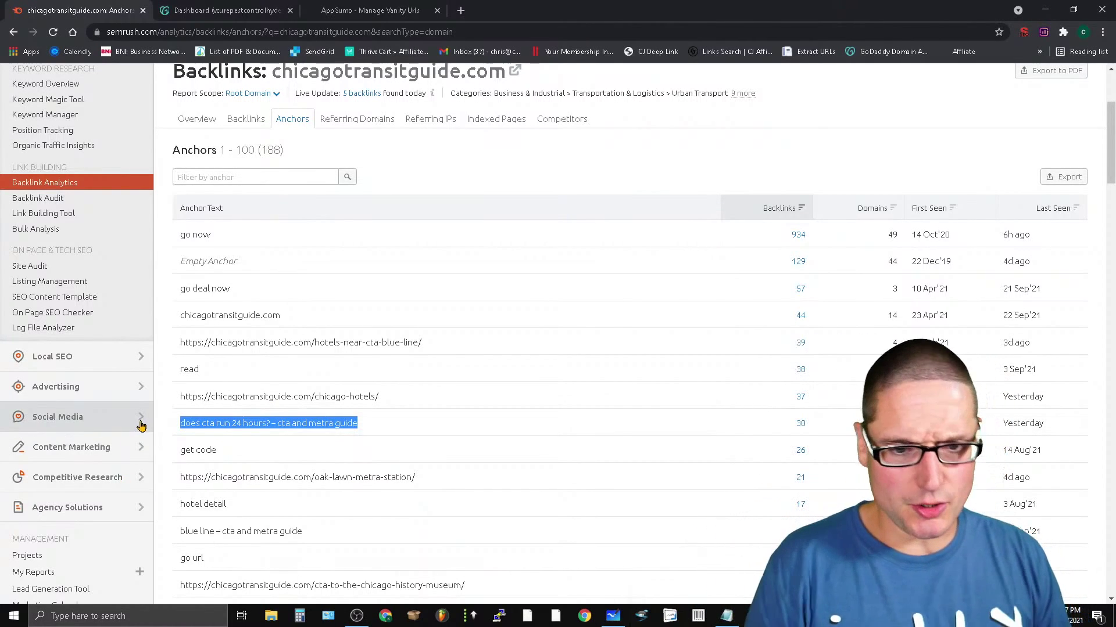
pyautogui.tripleClick(209, 447)
pyautogui.scroll(-3, 592, 490)
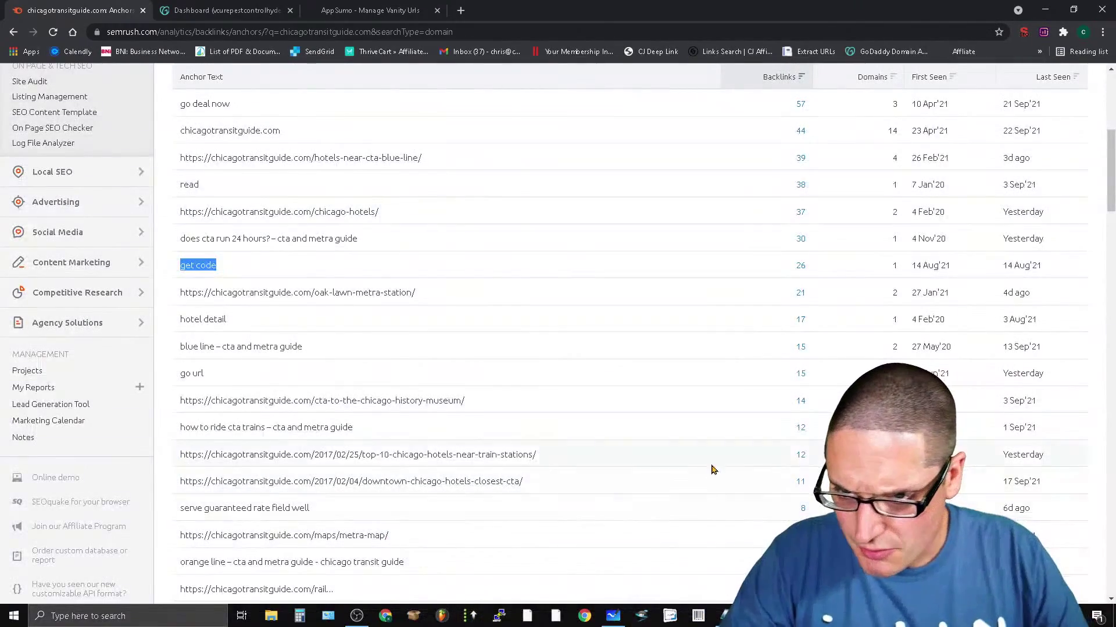
pyautogui.scroll(-20, 374, 515)
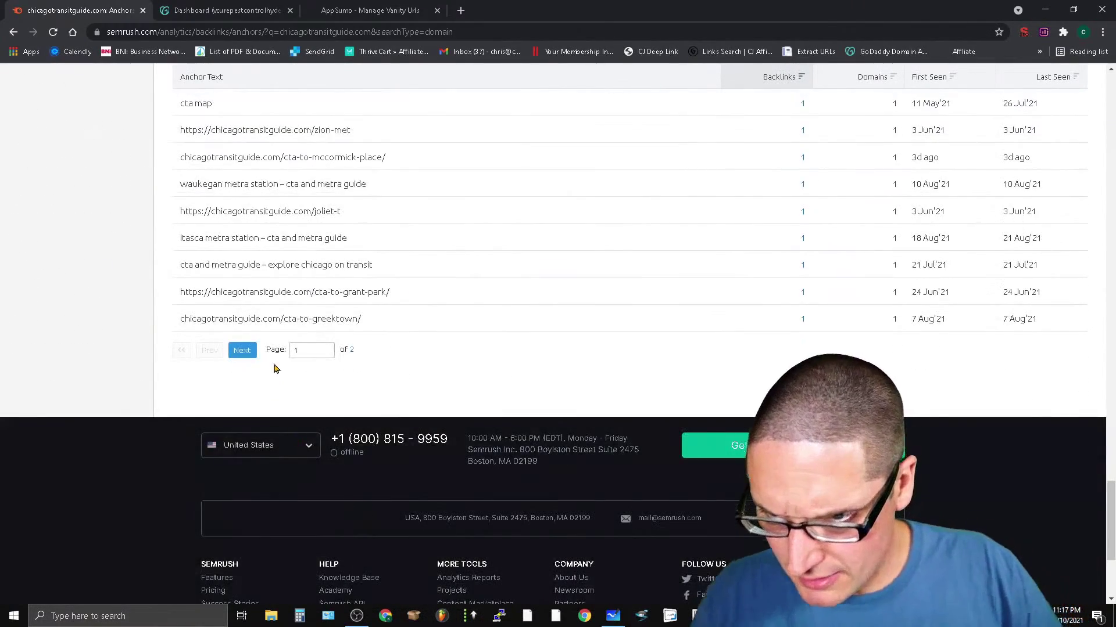
pyautogui.click(241, 351)
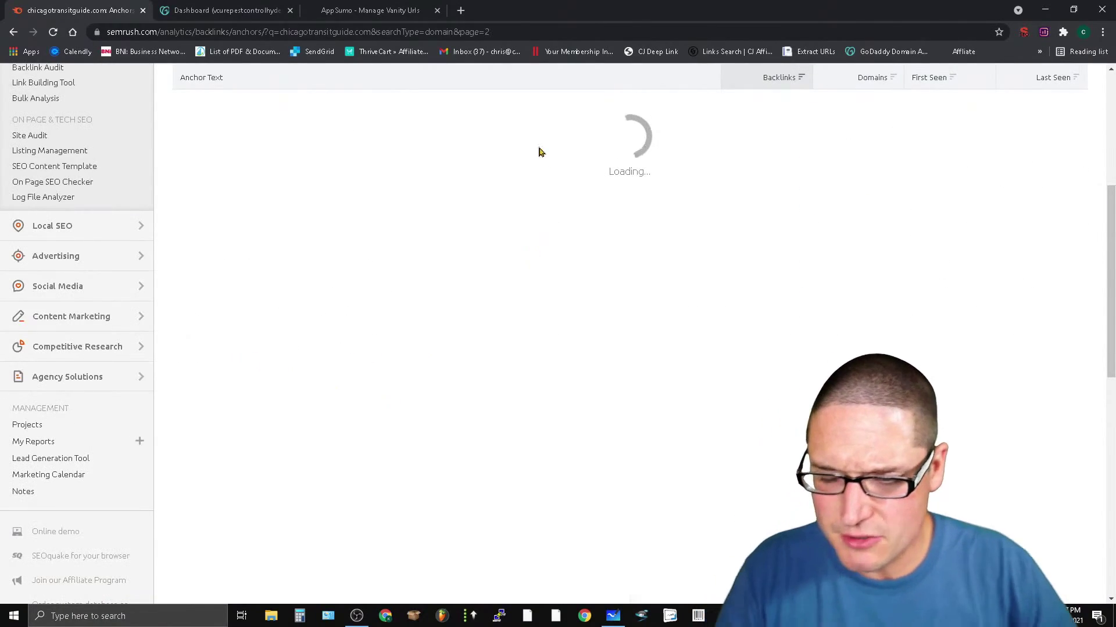
pyautogui.scroll(-20, 351, 207)
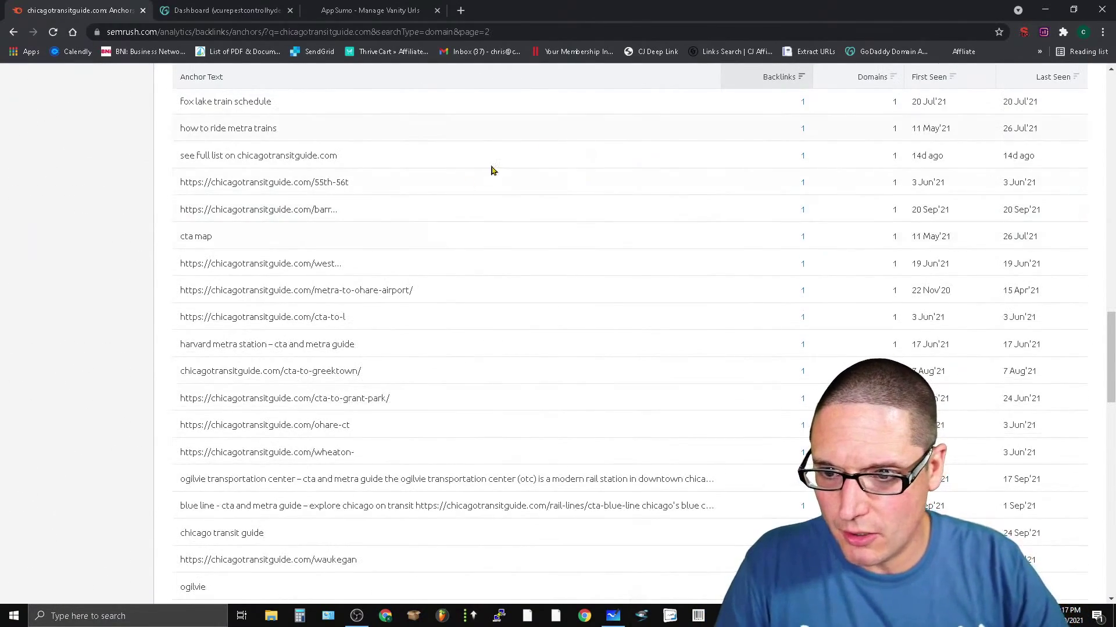
# Show the Backlinks report for chicagotransitguide.com.
pyautogui.scroll(20, 366, 378)
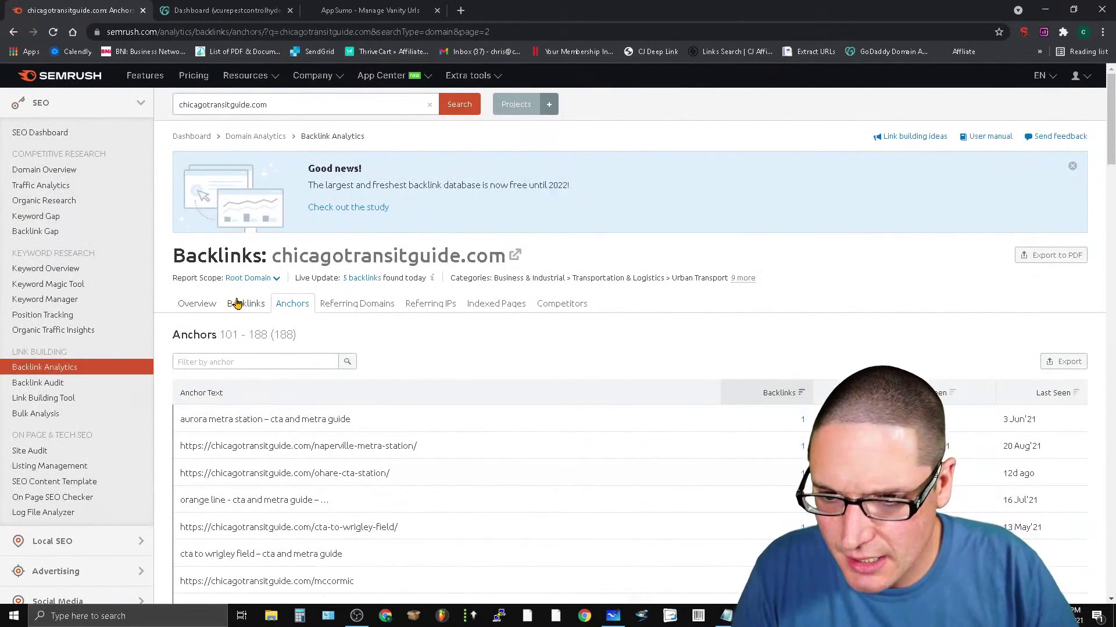
pyautogui.click(244, 303)
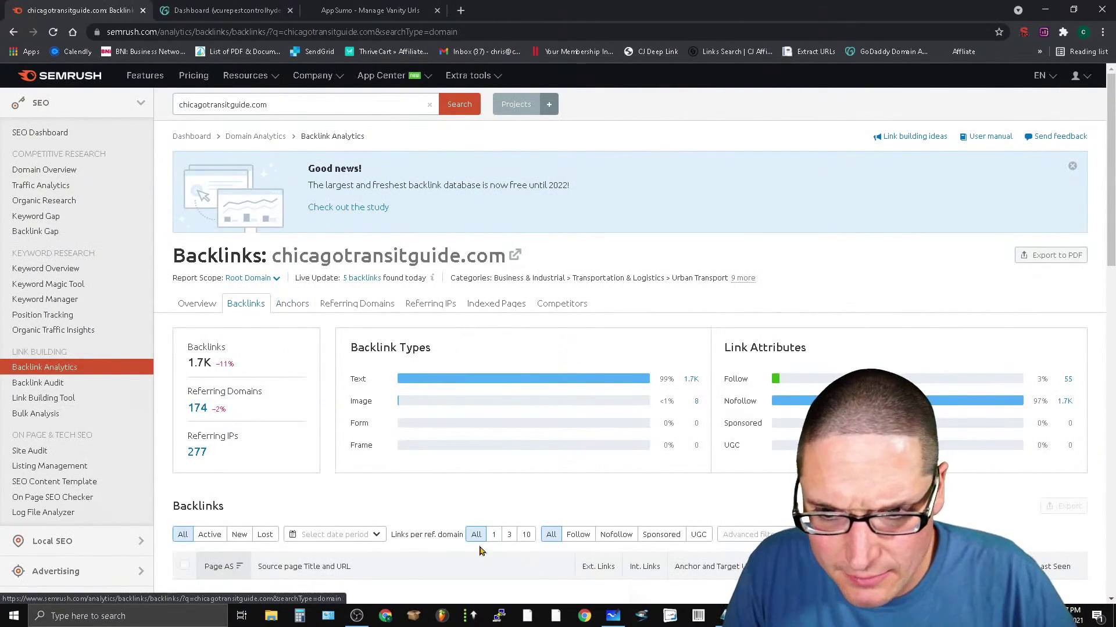
# Copy chicagotransitguide.com from the Semrush search and look up its capture history in the Wayback Machine in the other browser window.
pyautogui.tripleClick(305, 100)
pyautogui.rightClick(223, 105)
pyautogui.click(279, 147)
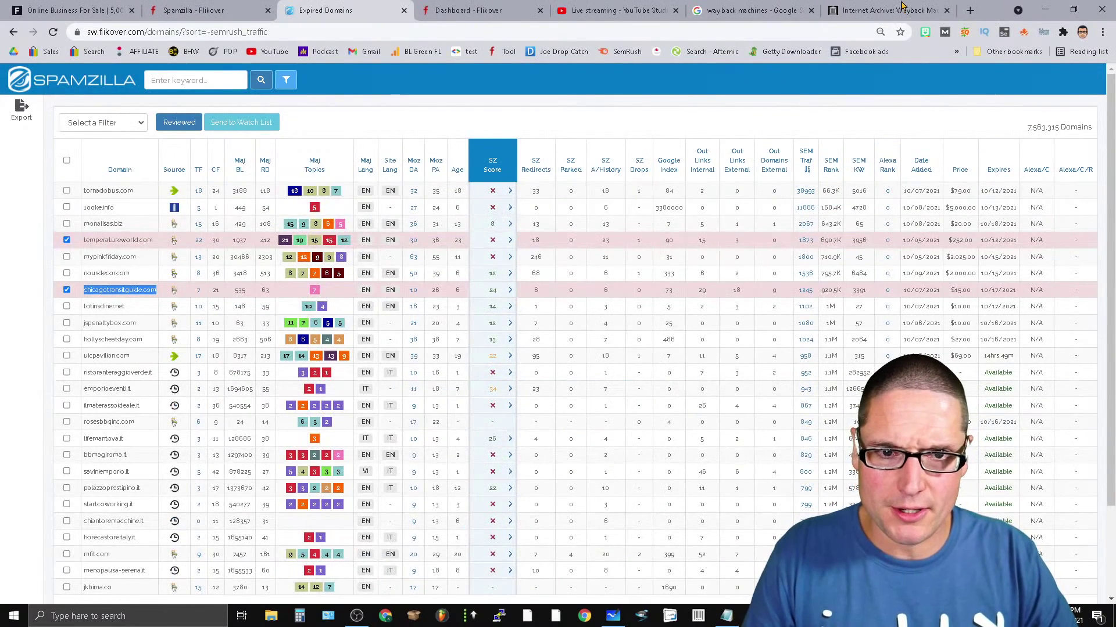
pyautogui.hotkey('ctrl', '9')
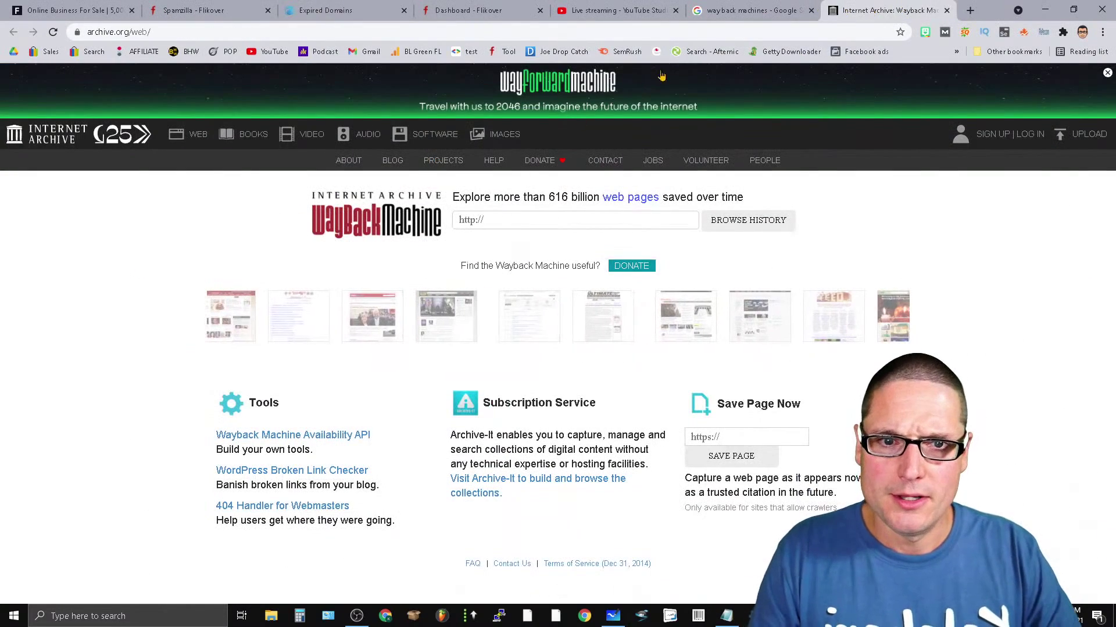
pyautogui.click(511, 221)
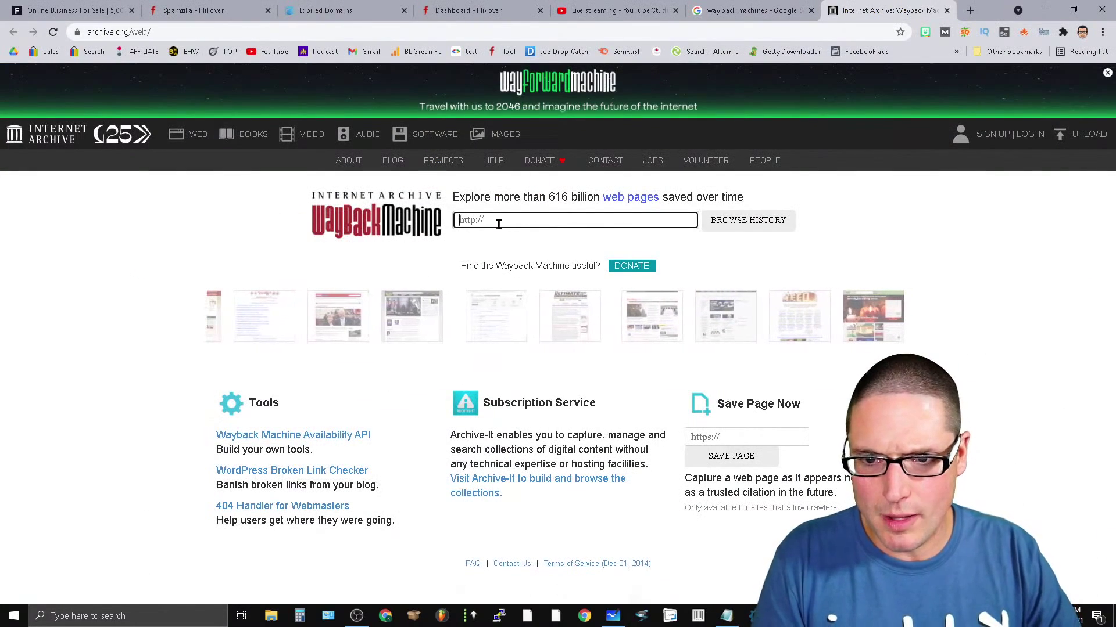
pyautogui.hotkey('ctrl', 'v')
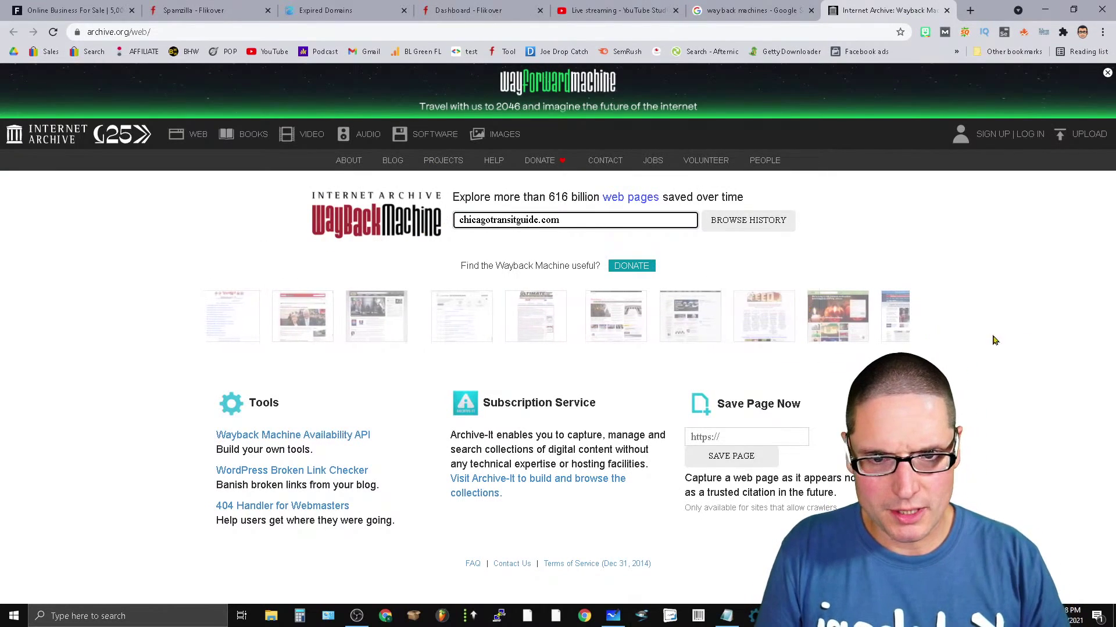
pyautogui.click(748, 221)
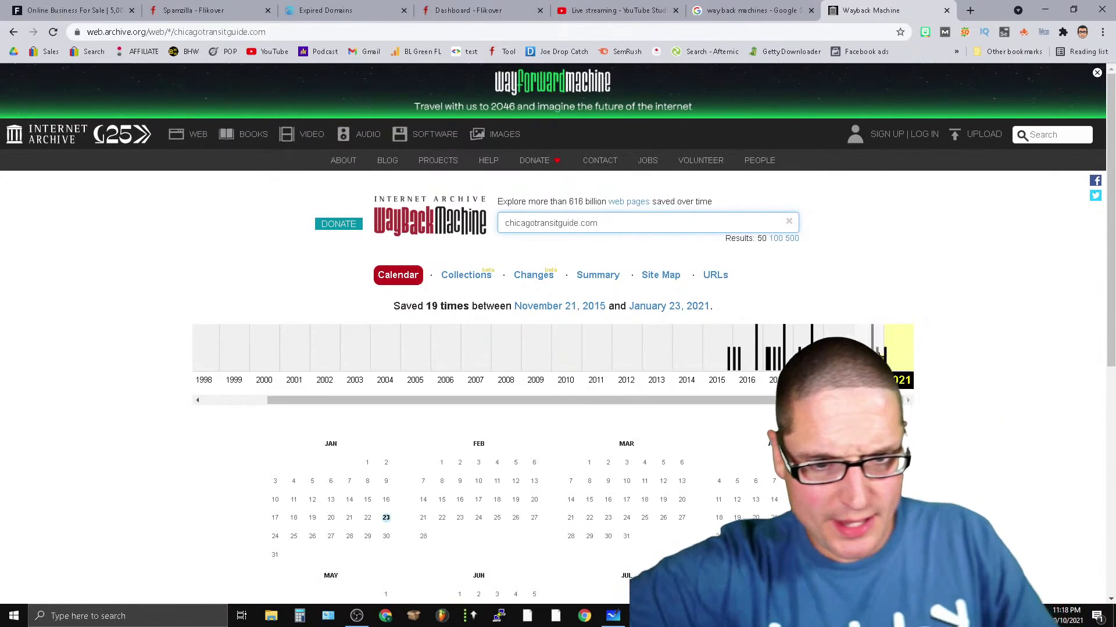
# Open the October 22, 2020 capture of chicagotransitguide.com from the 2020 calendar and view its homepage.
pyautogui.click(874, 357)
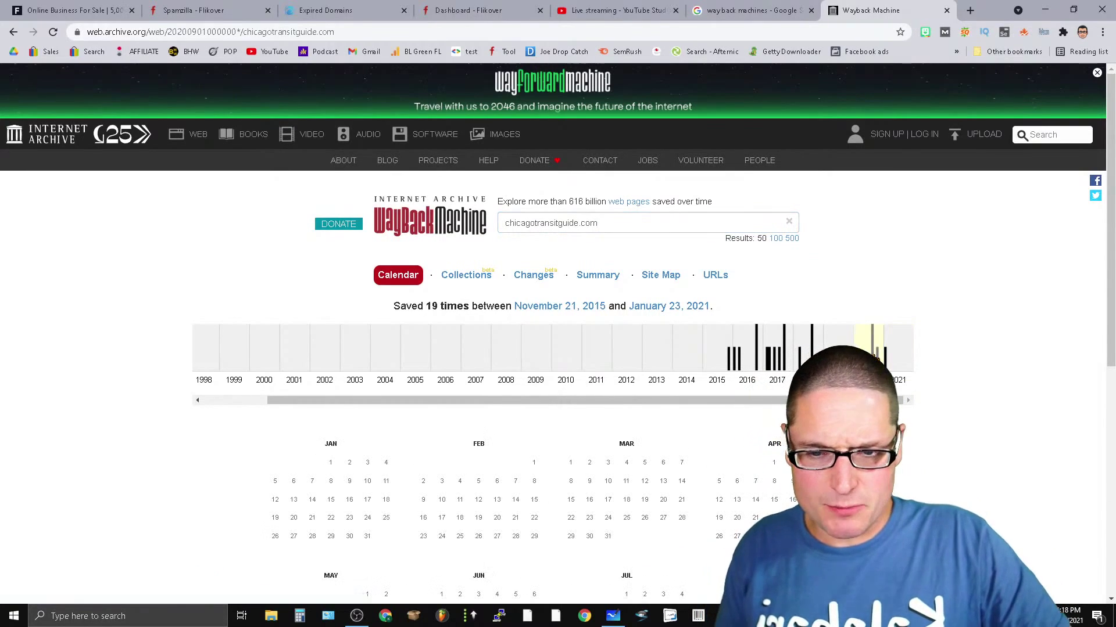
pyautogui.scroll(-6, 747, 400)
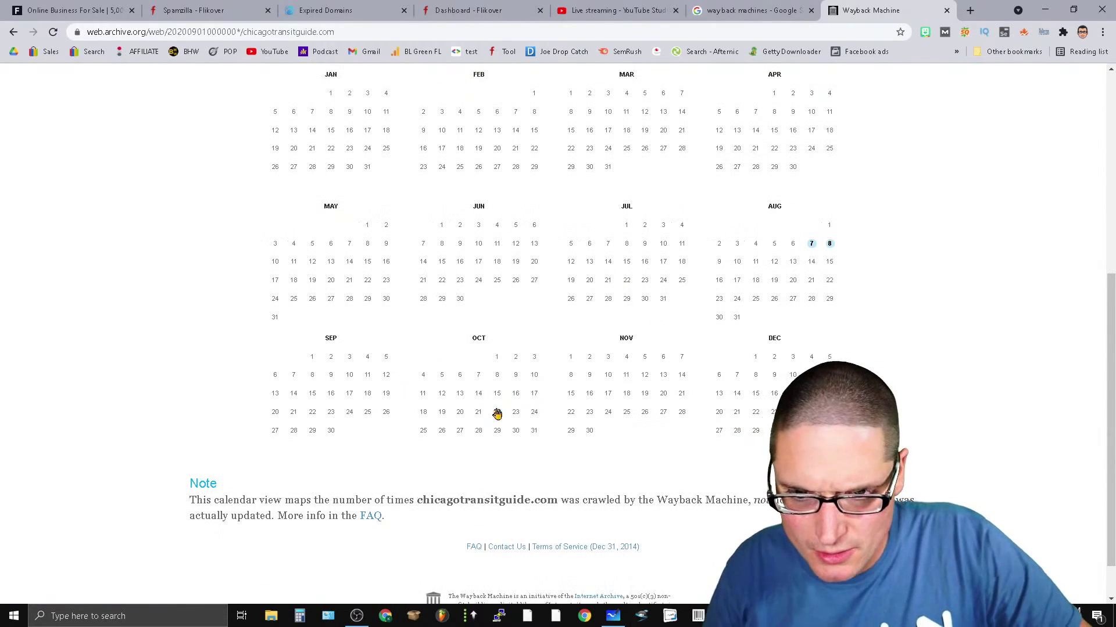
pyautogui.moveTo(497, 411)
pyautogui.click(511, 462)
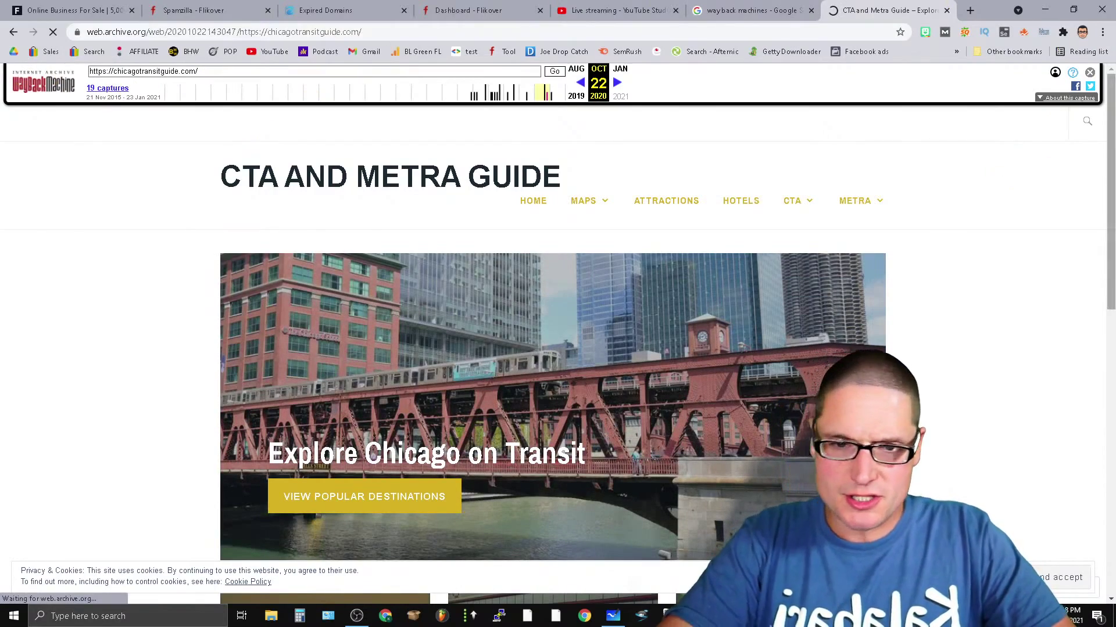
pyautogui.moveTo(1110, 138); pyautogui.dragTo(1111, 263)
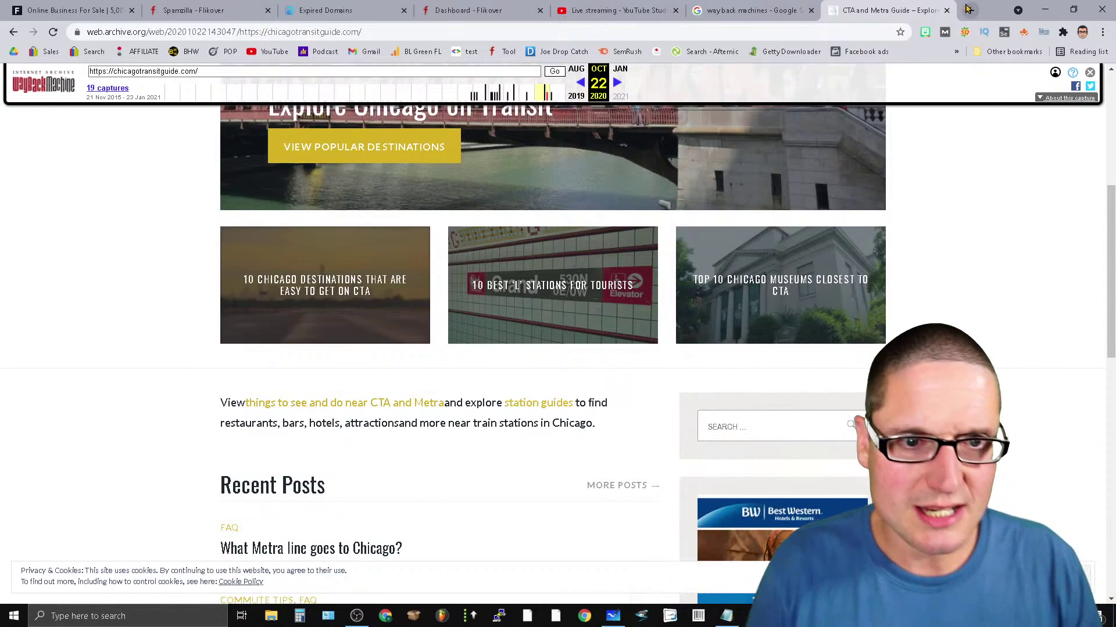
# Search Google for "chicago cta" in a new browser tab.
pyautogui.hotkey('ctrl', 't')
pyautogui.click(526, 250)
pyautogui.write('chi')
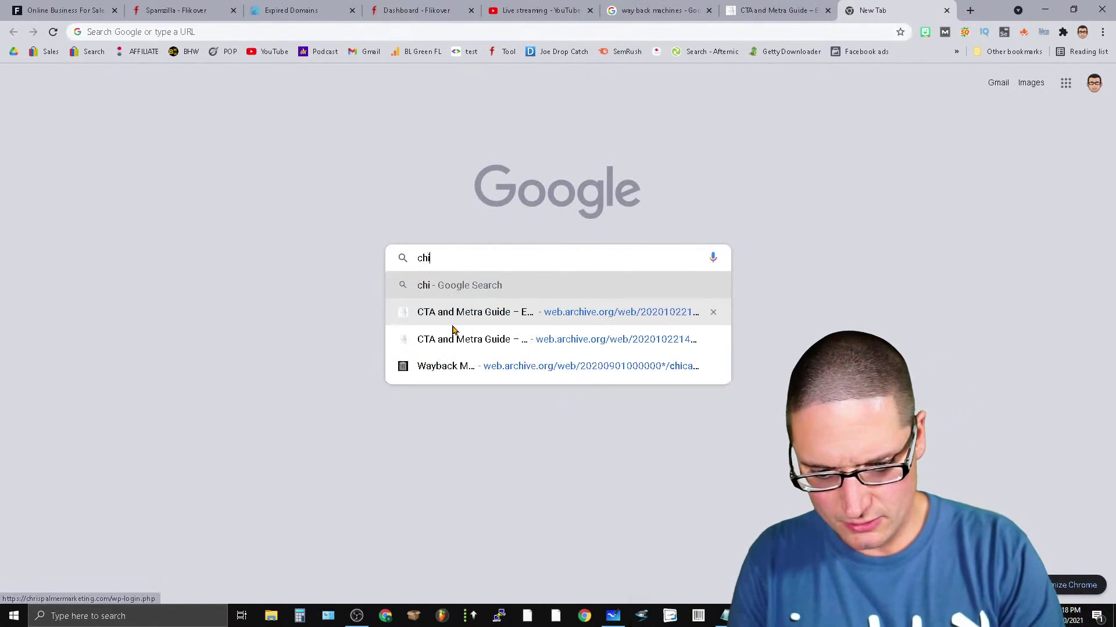
pyautogui.write('cago cta')
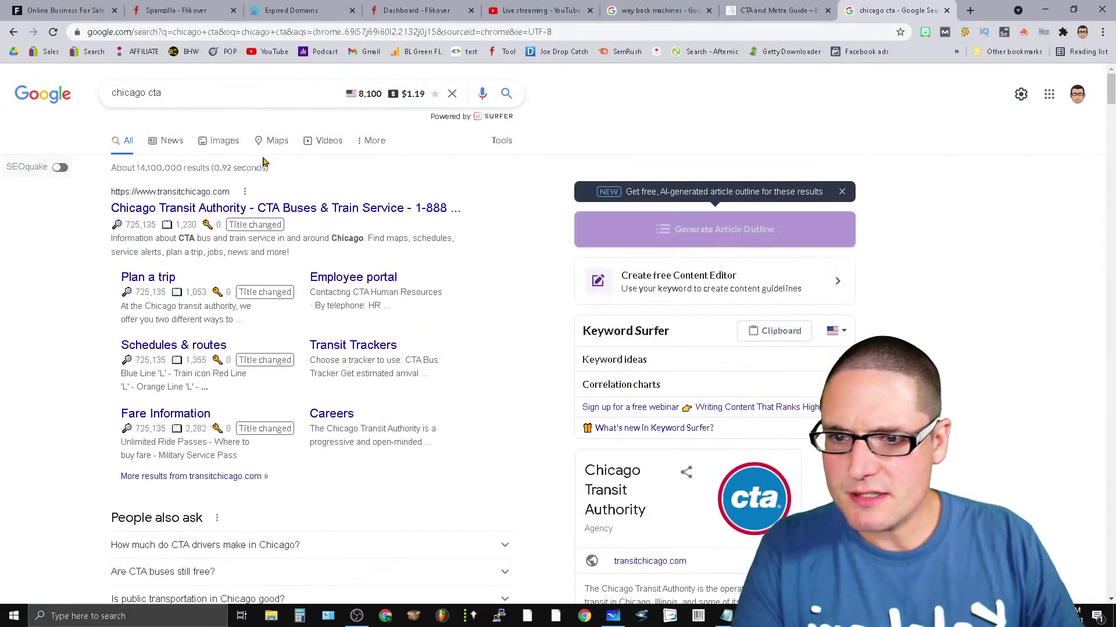
# Examine the ranking sites, search volume and related suggestions for "chicago cta", and close the search tab.
pyautogui.scroll(-6, 482, 406)
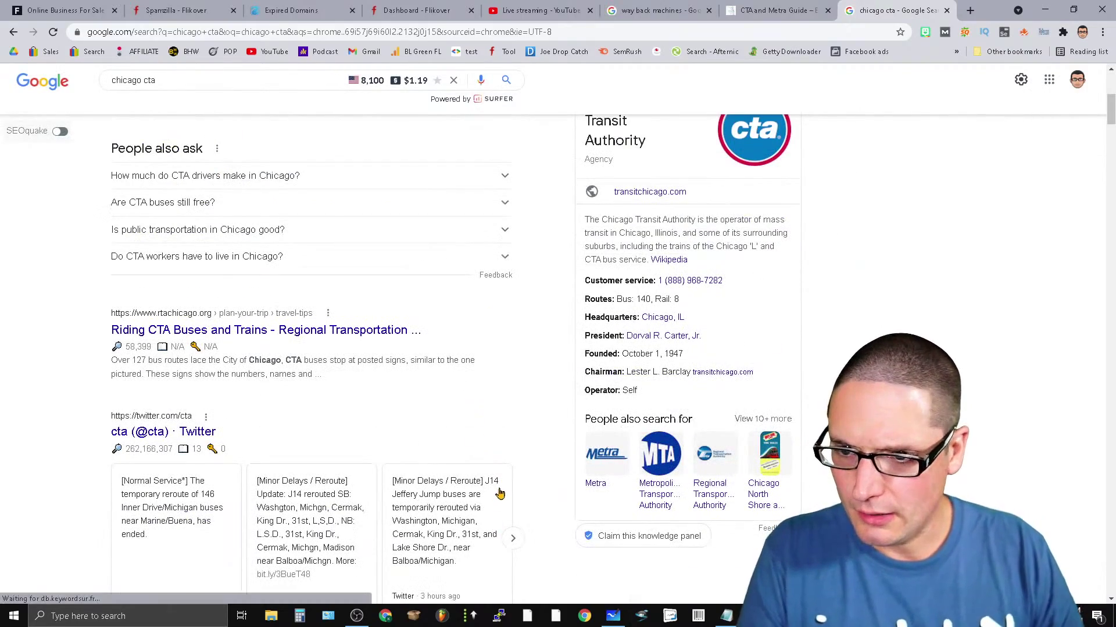
pyautogui.scroll(-10, 499, 494)
pyautogui.scroll(14, 512, 482)
pyautogui.scroll(3, 328, 191)
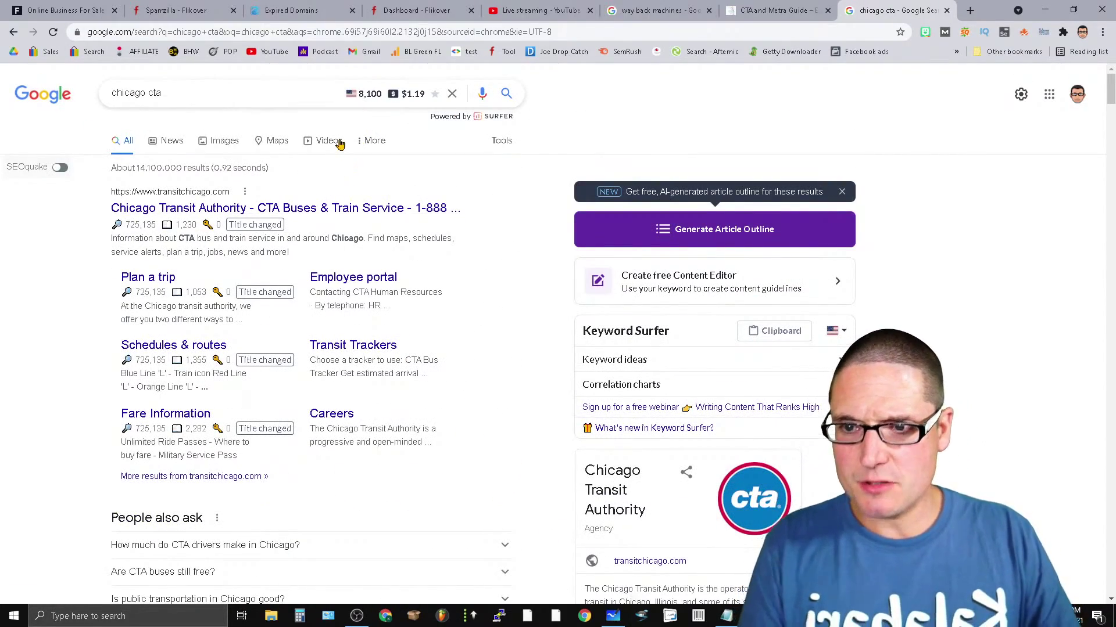
pyautogui.scroll(-3, 281, 254)
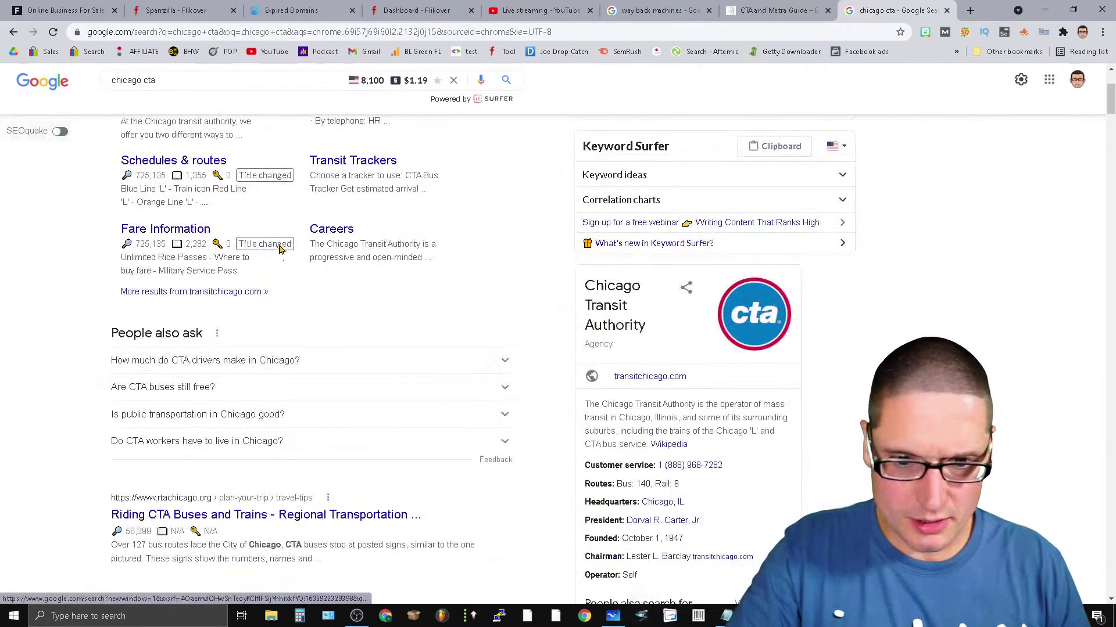
pyautogui.scroll(3, 281, 254)
pyautogui.click(188, 91)
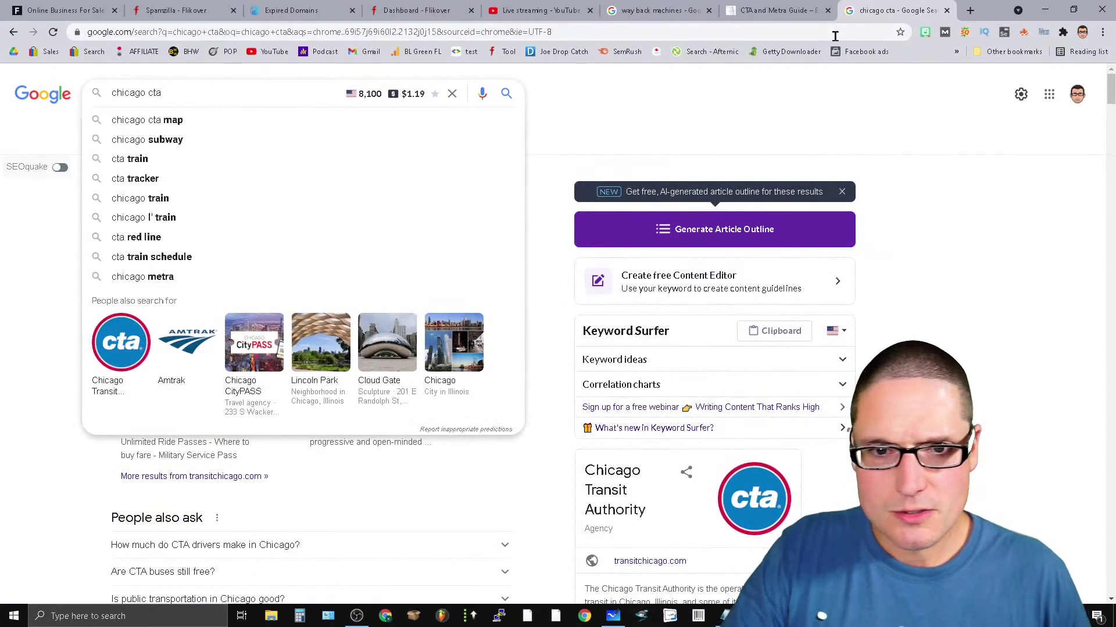
pyautogui.click(945, 11)
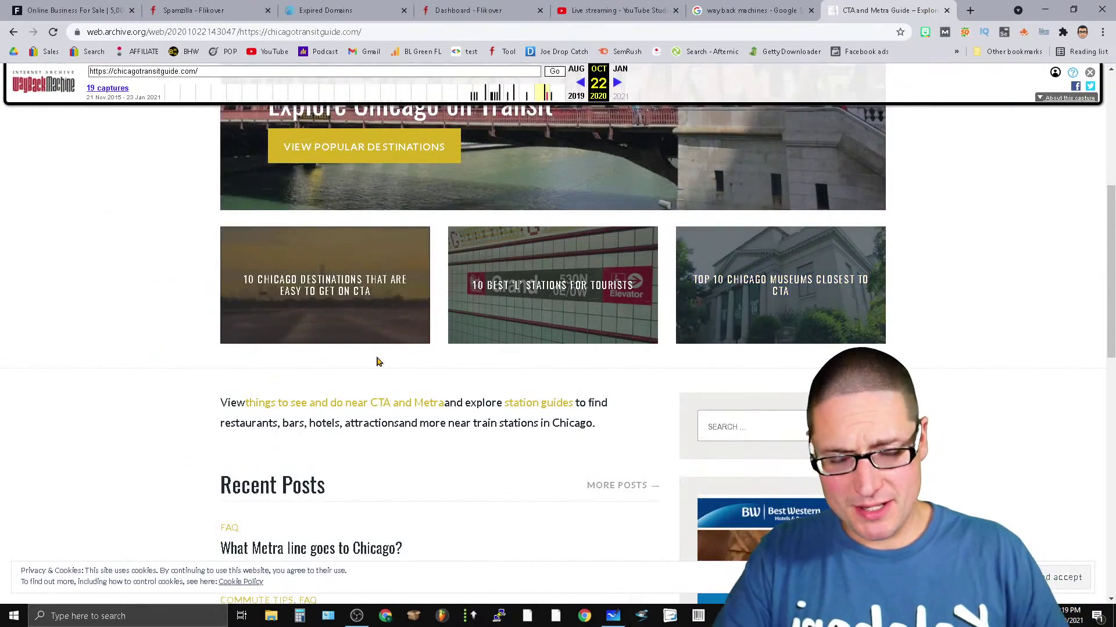
# Inspect the archived homepage's header and the entries under its CTA and METRA navigation items.
pyautogui.scroll(5, 530, 348)
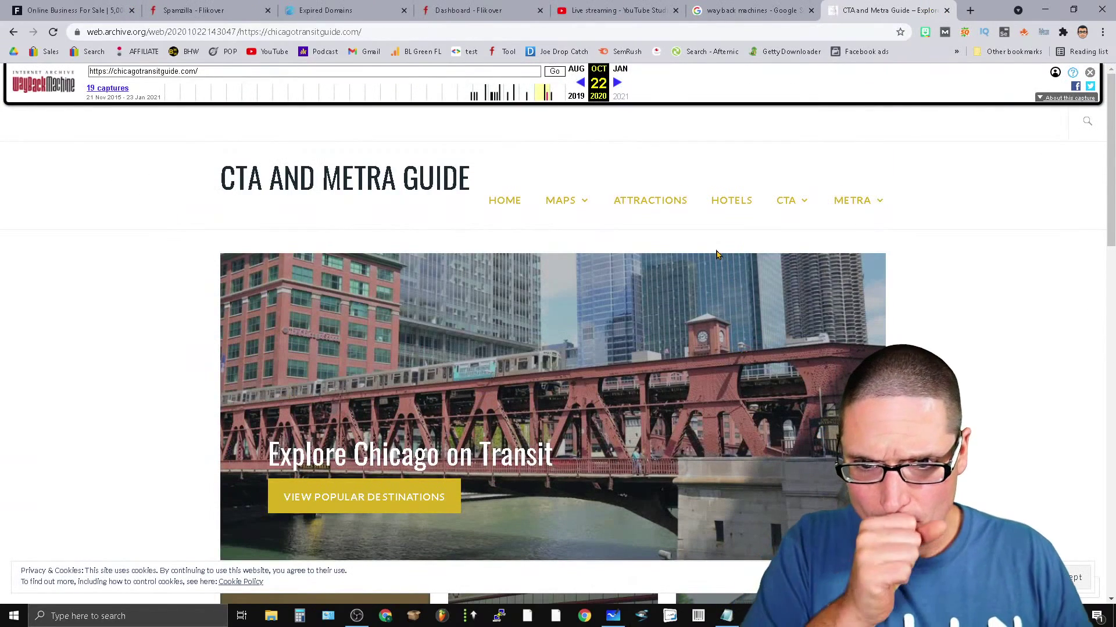
pyautogui.moveTo(801, 204)
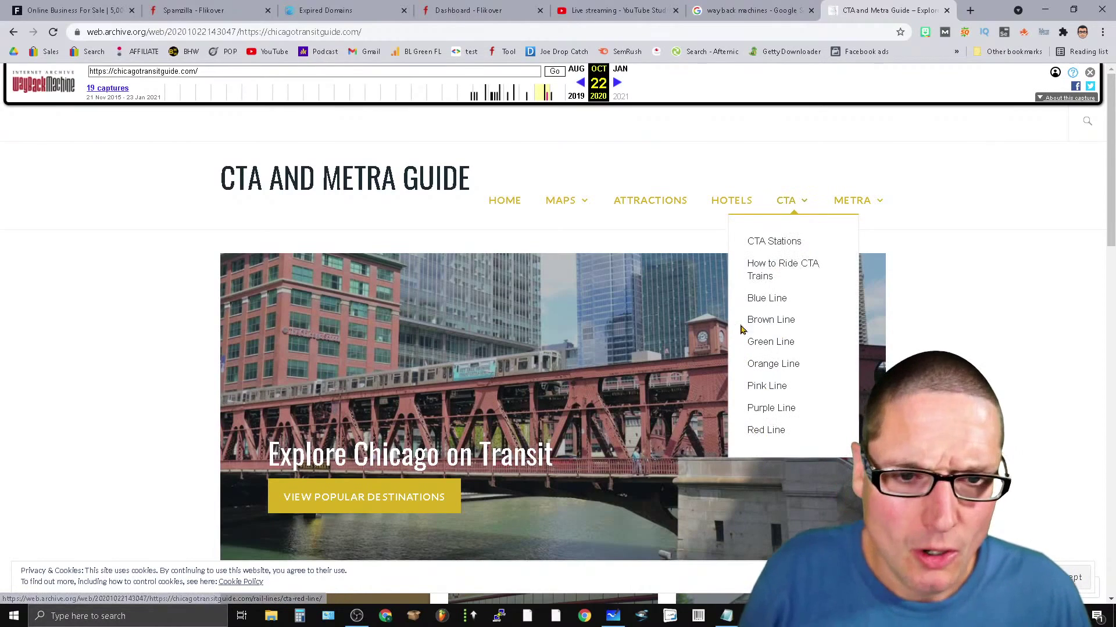
pyautogui.moveTo(874, 200)
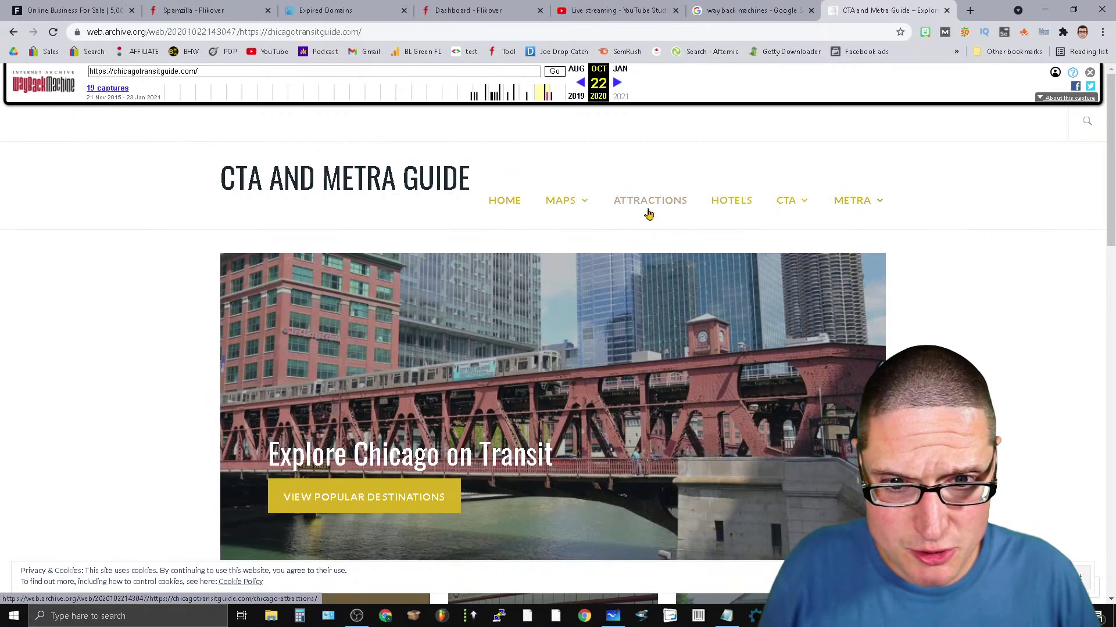
# Open the archived Attractions page and review its full alphabetical list of Chicago attractions.
pyautogui.click(648, 203)
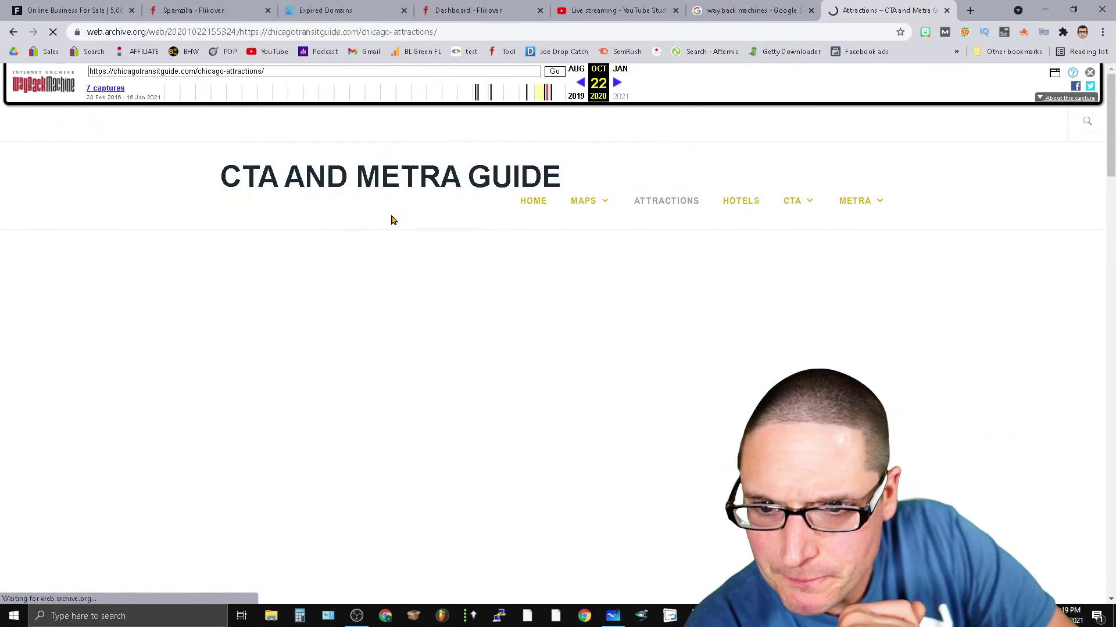
pyautogui.scroll(-4, 999, 267)
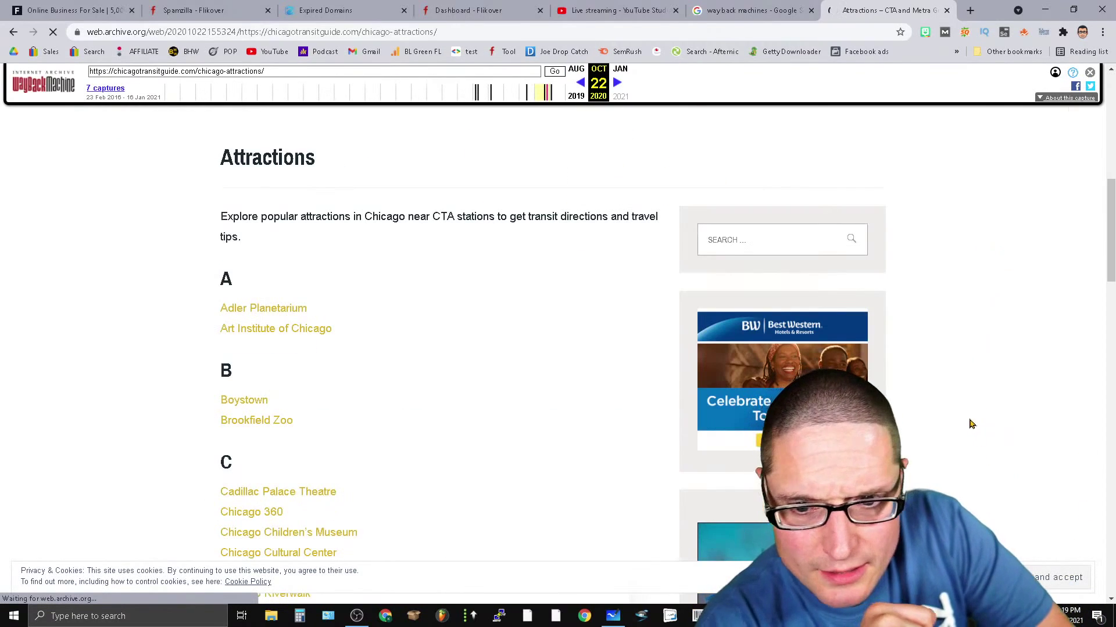
pyautogui.scroll(-10, 500, 351)
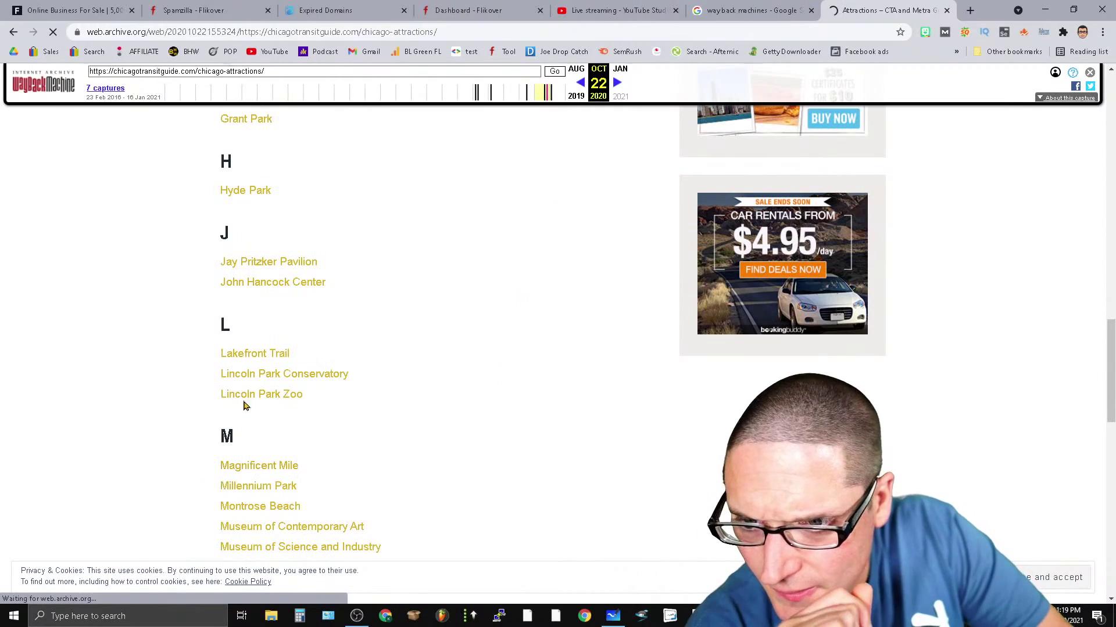
pyautogui.scroll(-6, 293, 535)
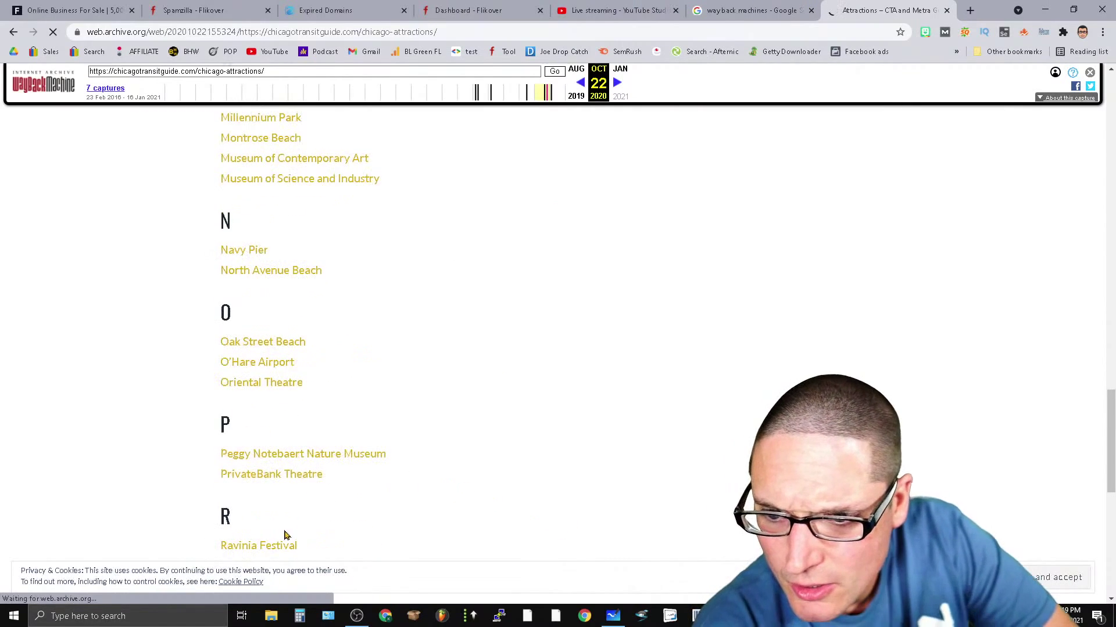
pyautogui.scroll(-9, 349, 401)
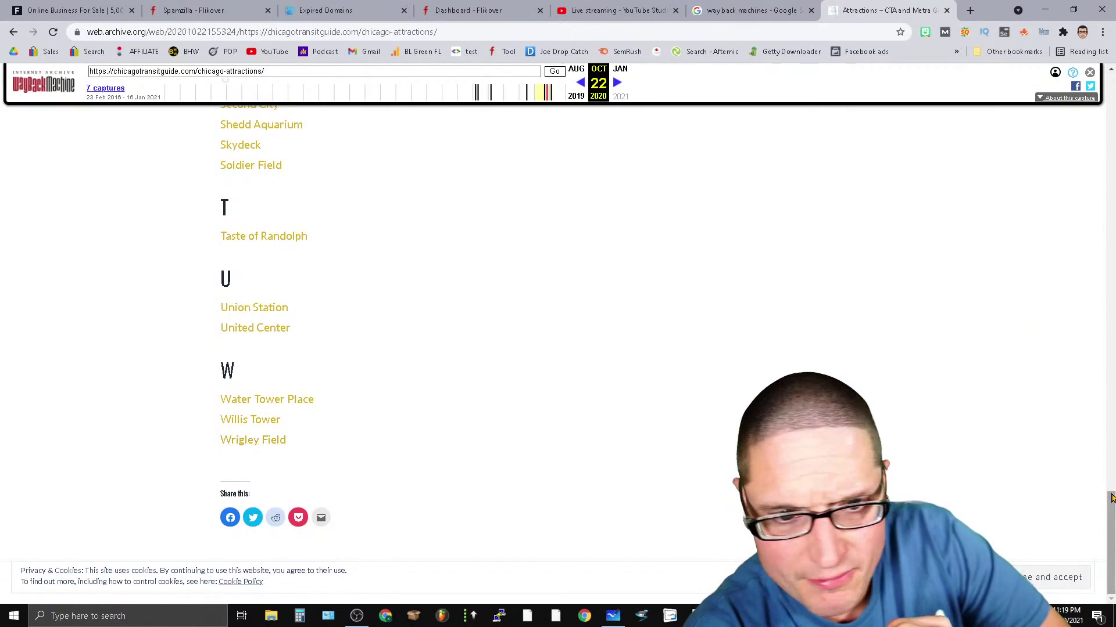
pyautogui.scroll(4, 1111, 499)
pyautogui.moveTo(1111, 488); pyautogui.dragTo(1112, 267)
pyautogui.scroll(15, 480, 559)
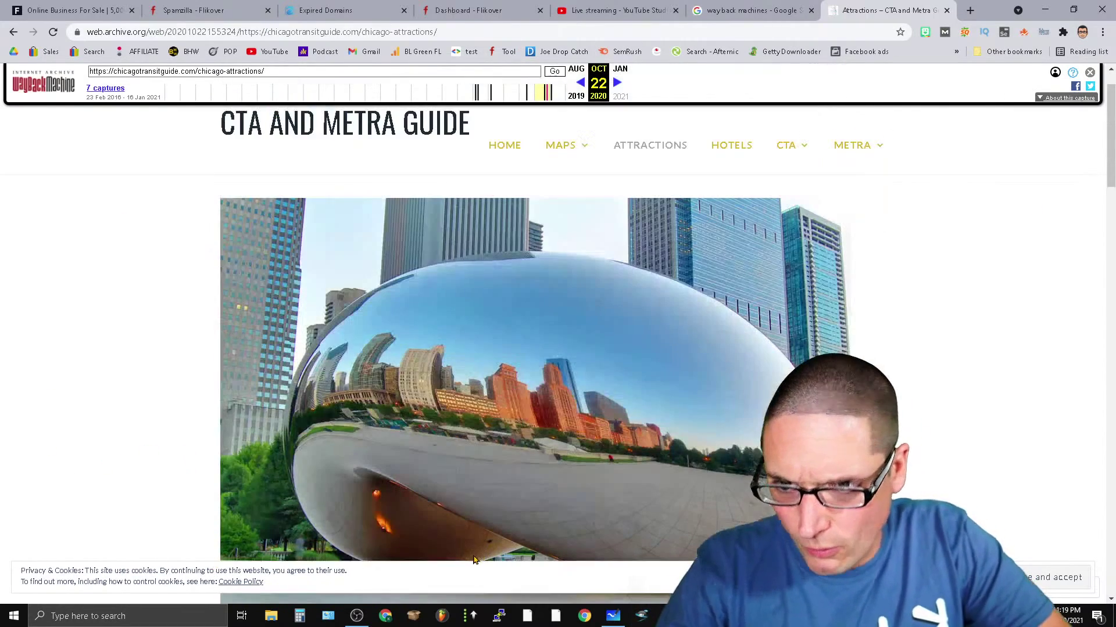
# Open the Chicago Cultural Center article from the archived attractions list and review its text, directions and ads.
pyautogui.moveTo(807, 149)
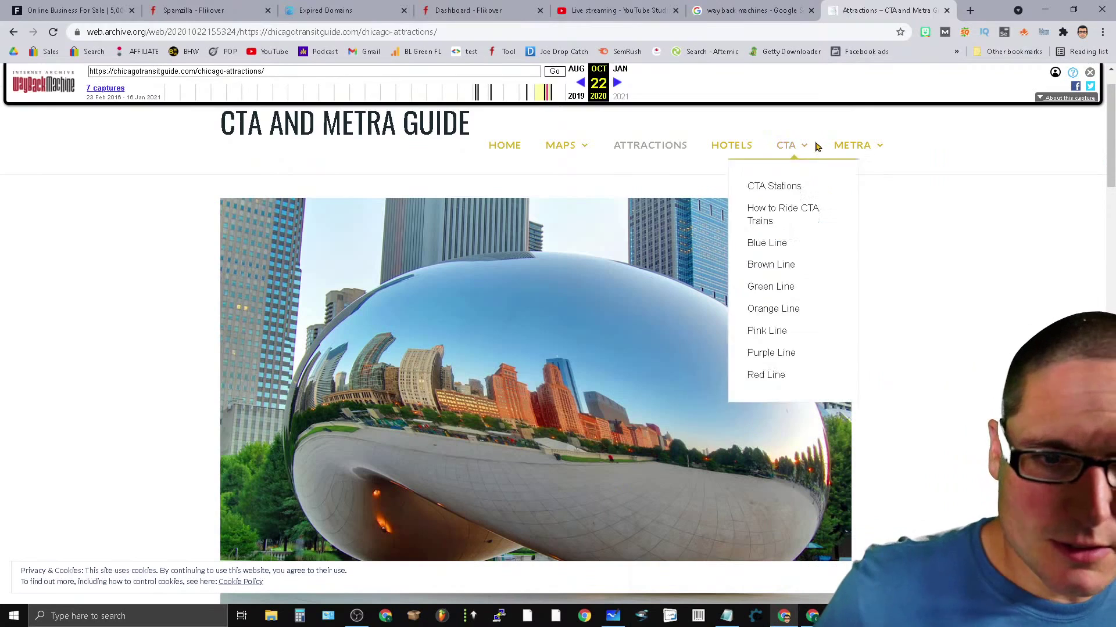
pyautogui.scroll(-15, 294, 501)
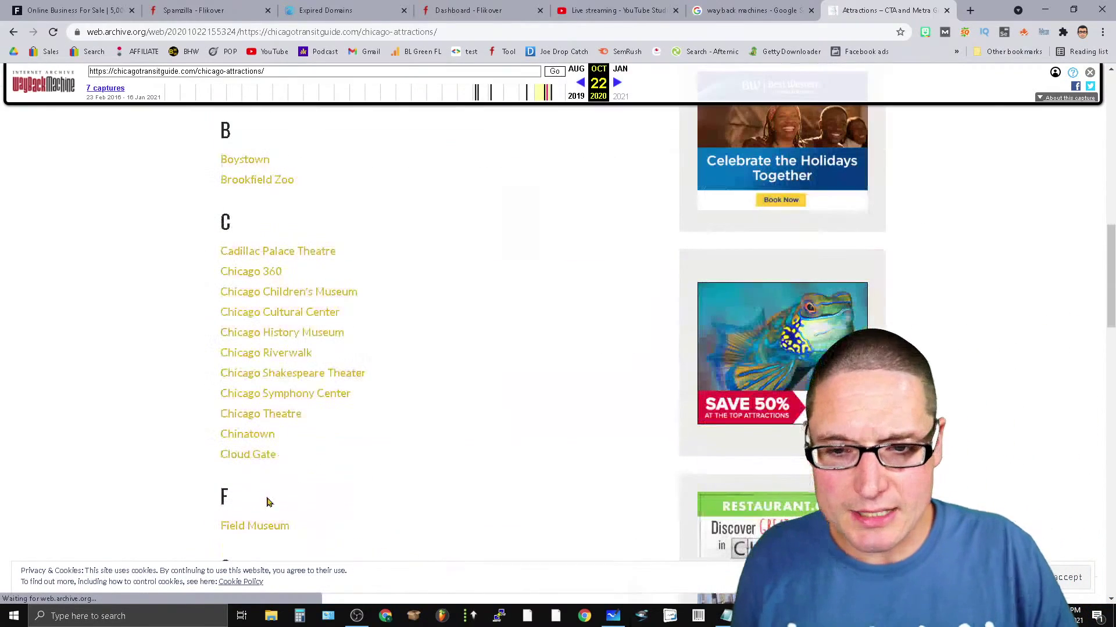
pyautogui.click(278, 320)
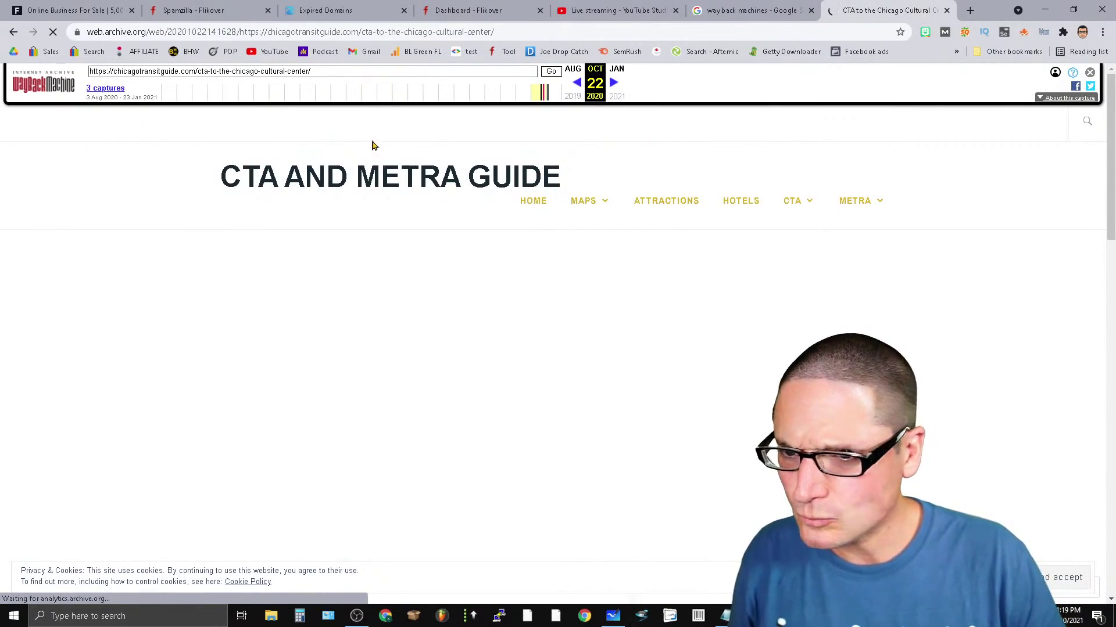
pyautogui.scroll(-15, 600, 376)
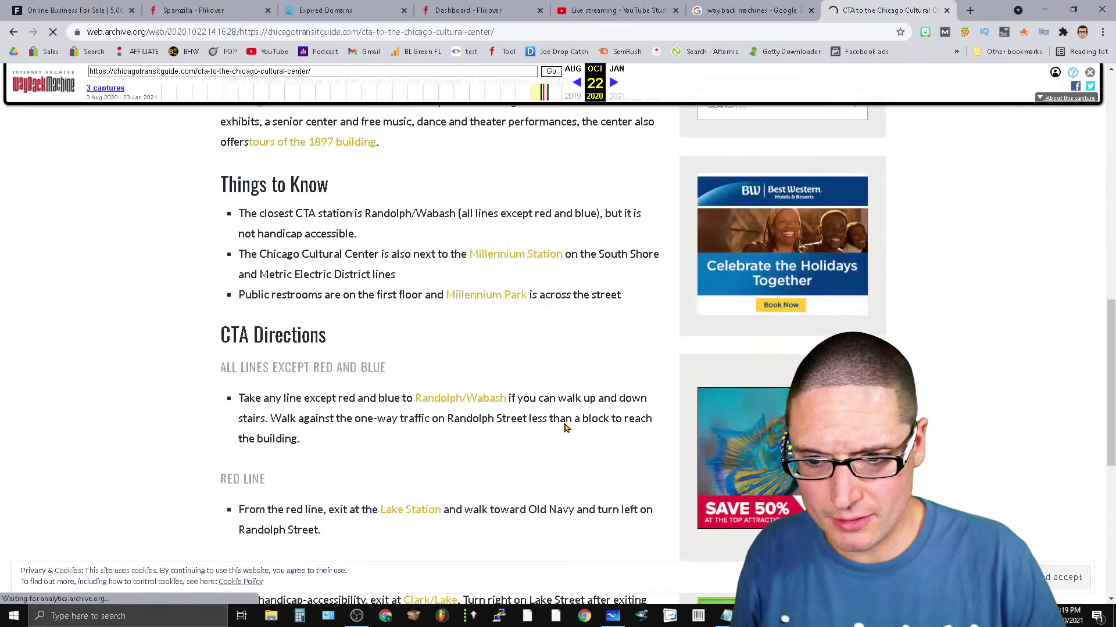
pyautogui.scroll(10, 543, 456)
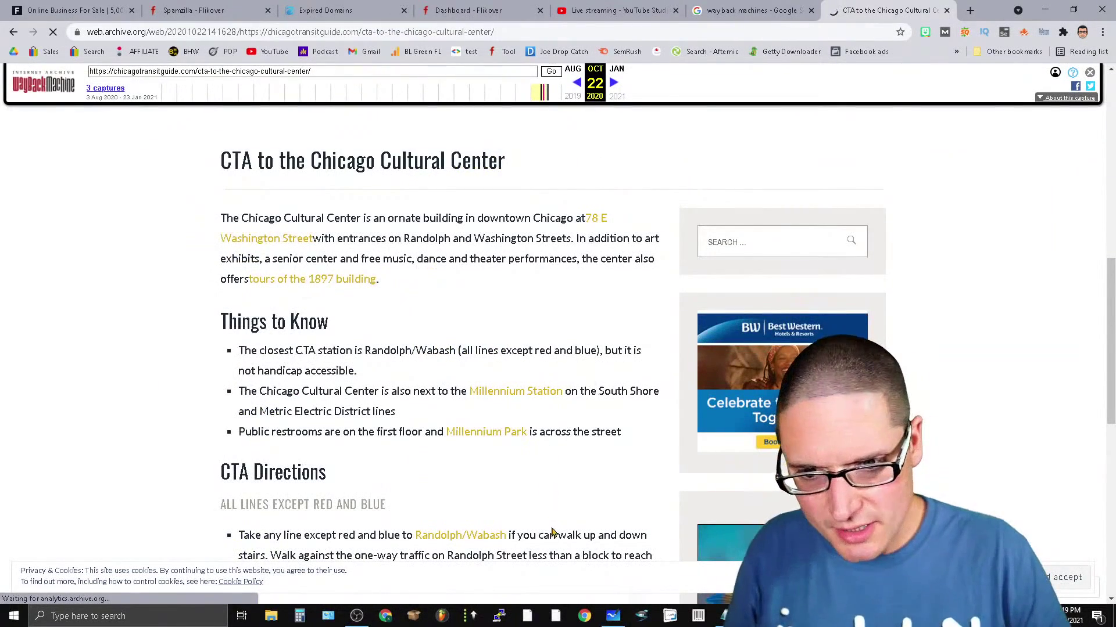
pyautogui.scroll(3, 523, 528)
pyautogui.scroll(1, 448, 504)
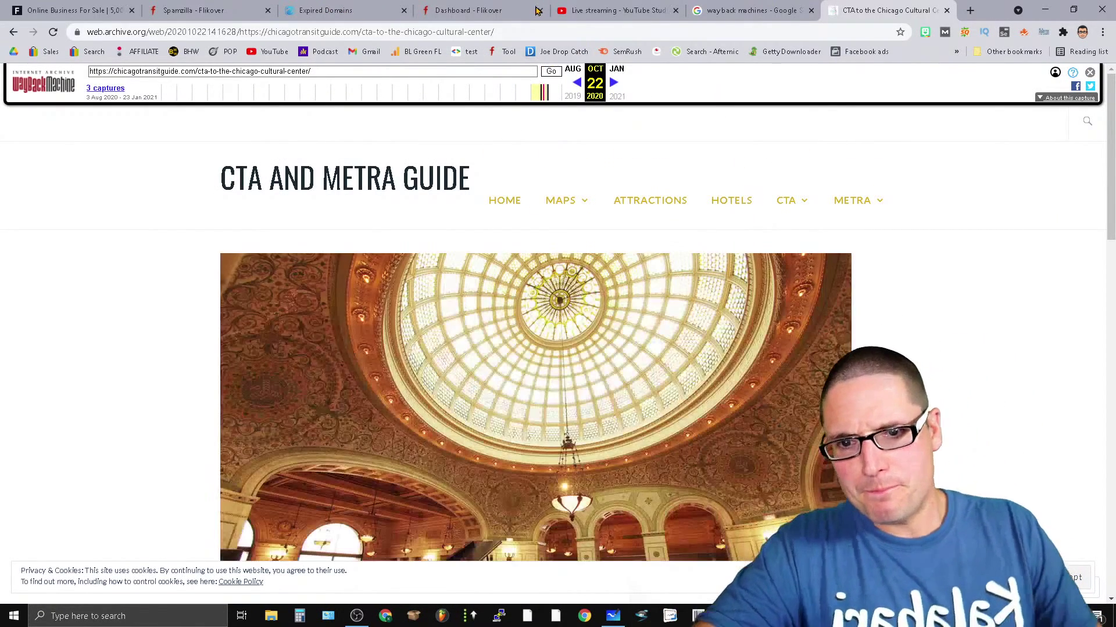
pyautogui.scroll(-12, 870, 314)
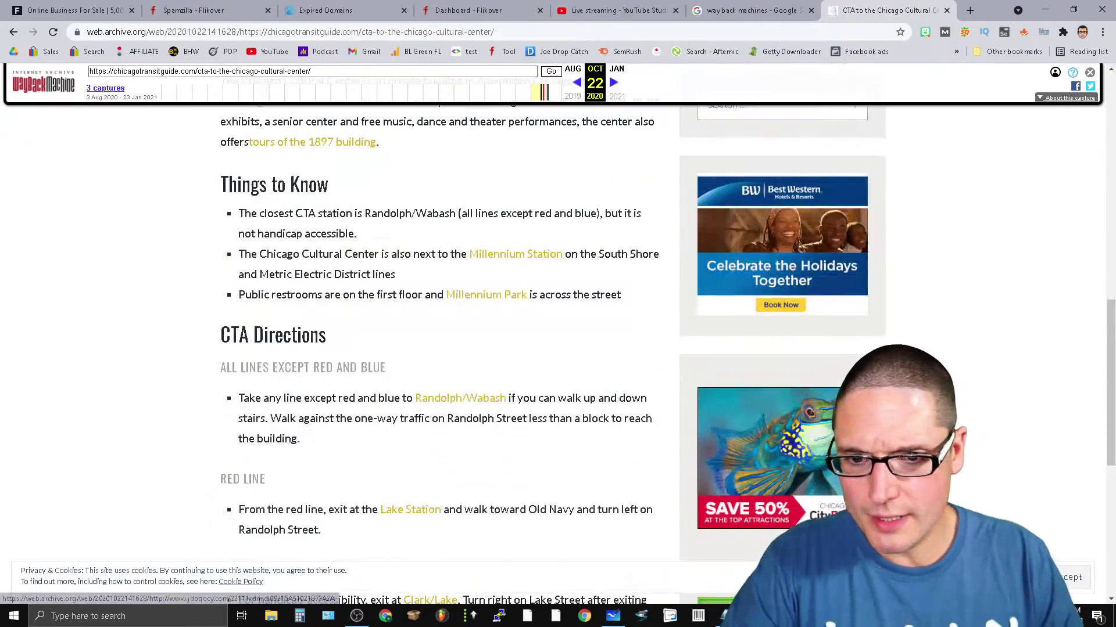
pyautogui.scroll(-7, 436, 399)
pyautogui.scroll(20, 406, 568)
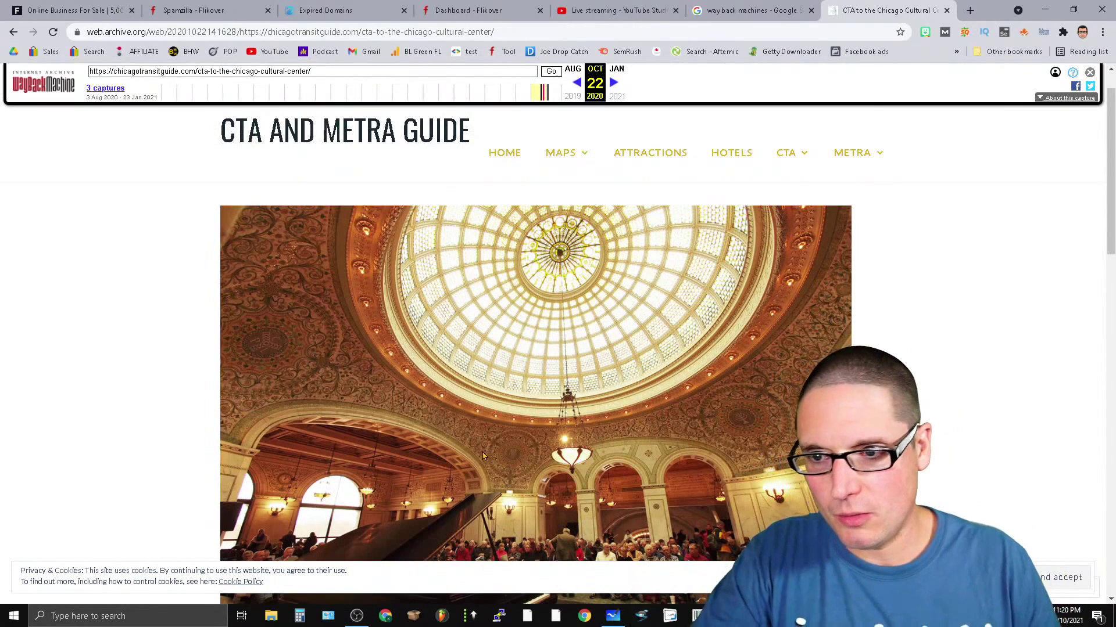
# Check the livestream's chat and analytics in YouTube Studio, and return to the Spamzilla expired domains list.
pyautogui.scroll(1, 1003, 283)
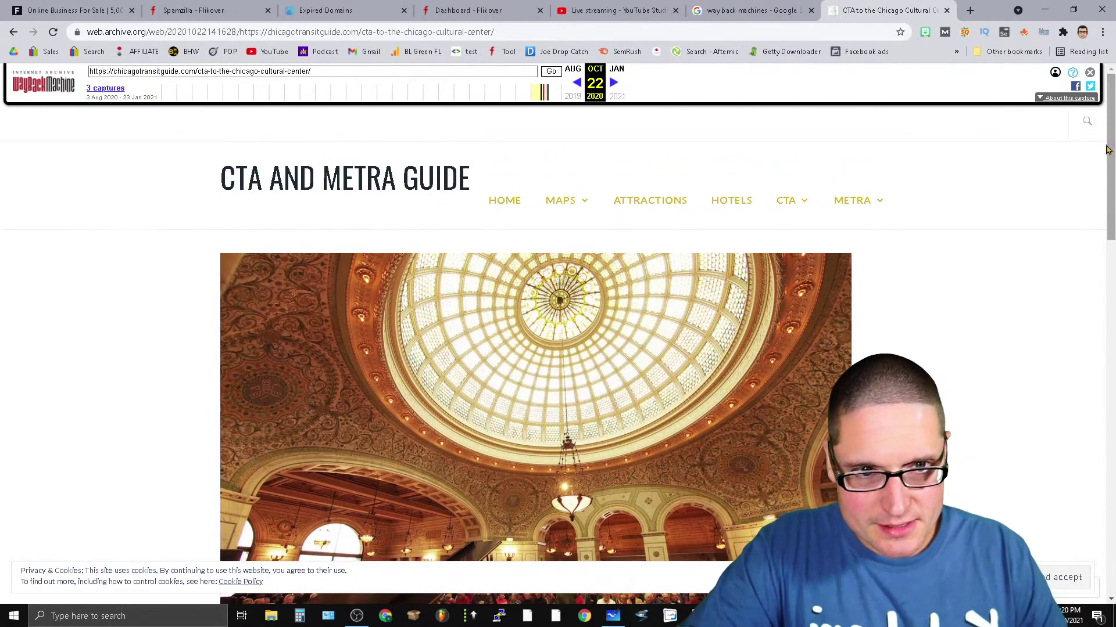
pyautogui.click(595, 8)
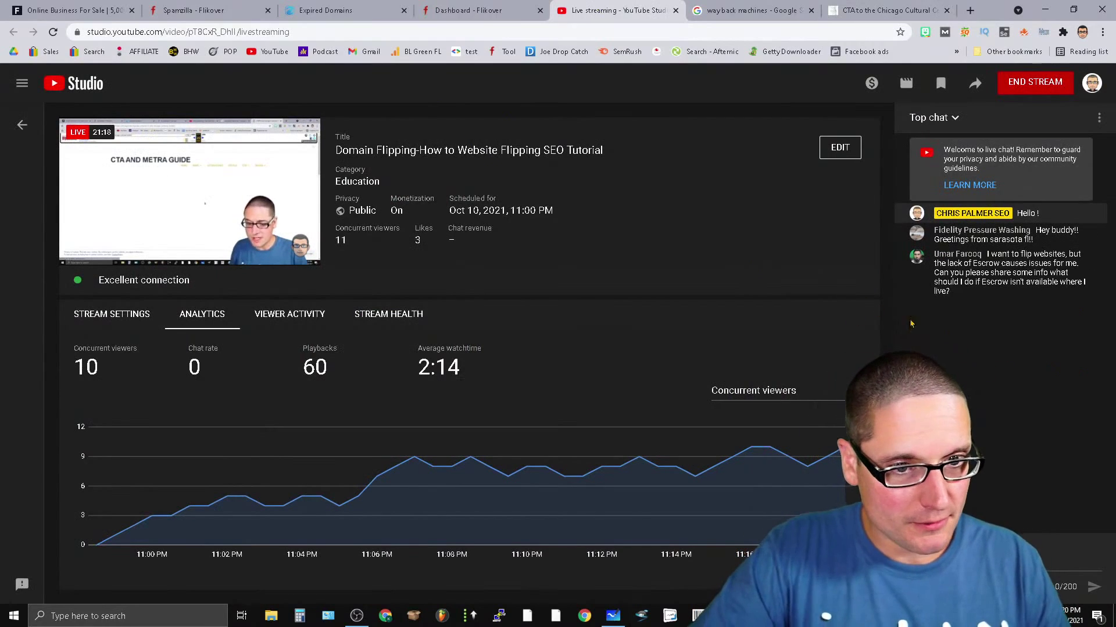
pyautogui.click(484, 9)
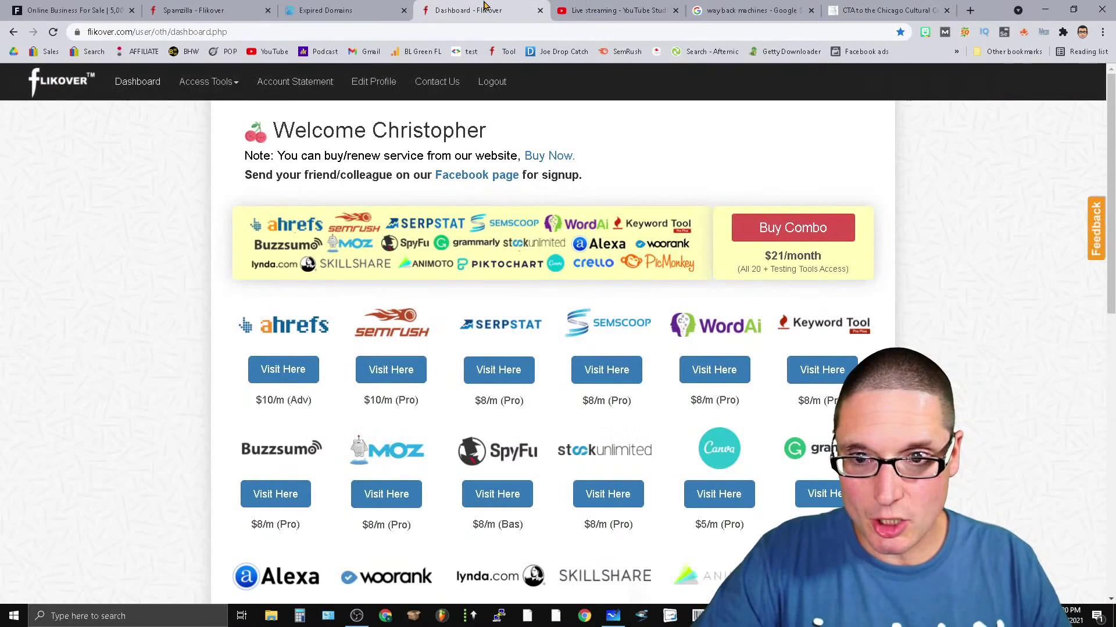
pyautogui.click(313, 8)
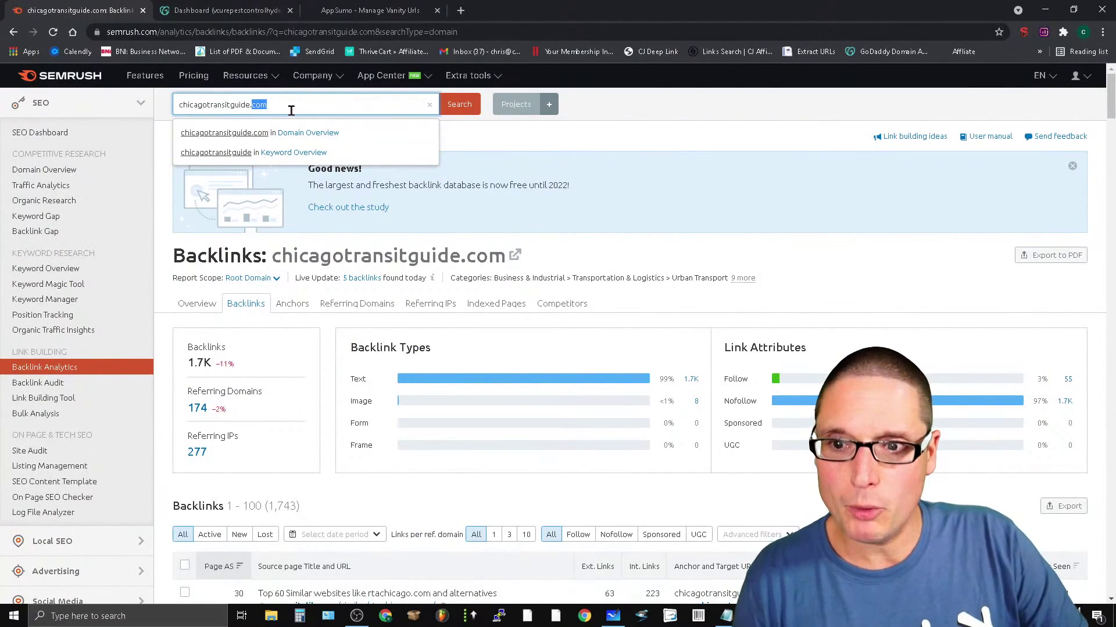
# Open the anchors report for chicagotransitguide.com in Semrush and review the anchor texts pointing to the domain.
pyautogui.click(296, 107)
pyautogui.moveTo(174, 99); pyautogui.dragTo(175, 103)
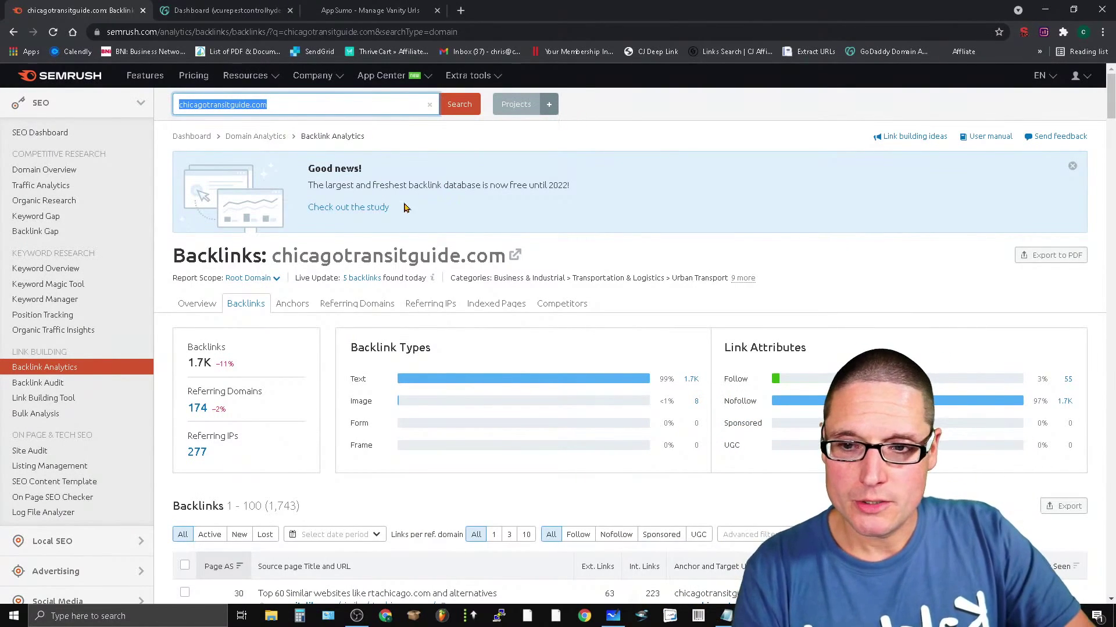
pyautogui.click(303, 316)
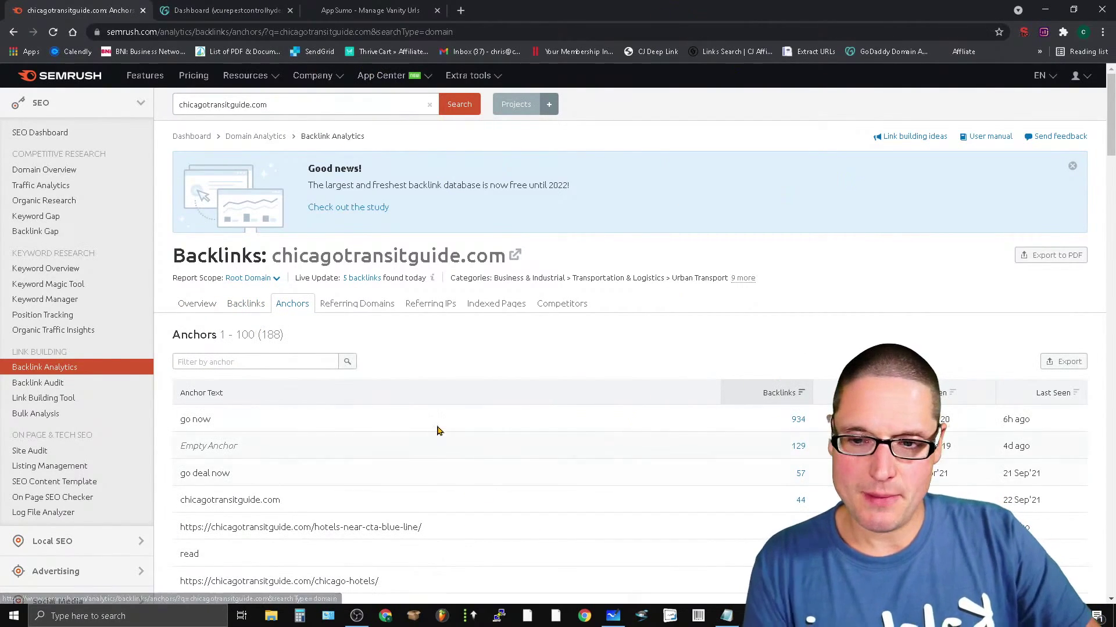
pyautogui.scroll(-6, 378, 455)
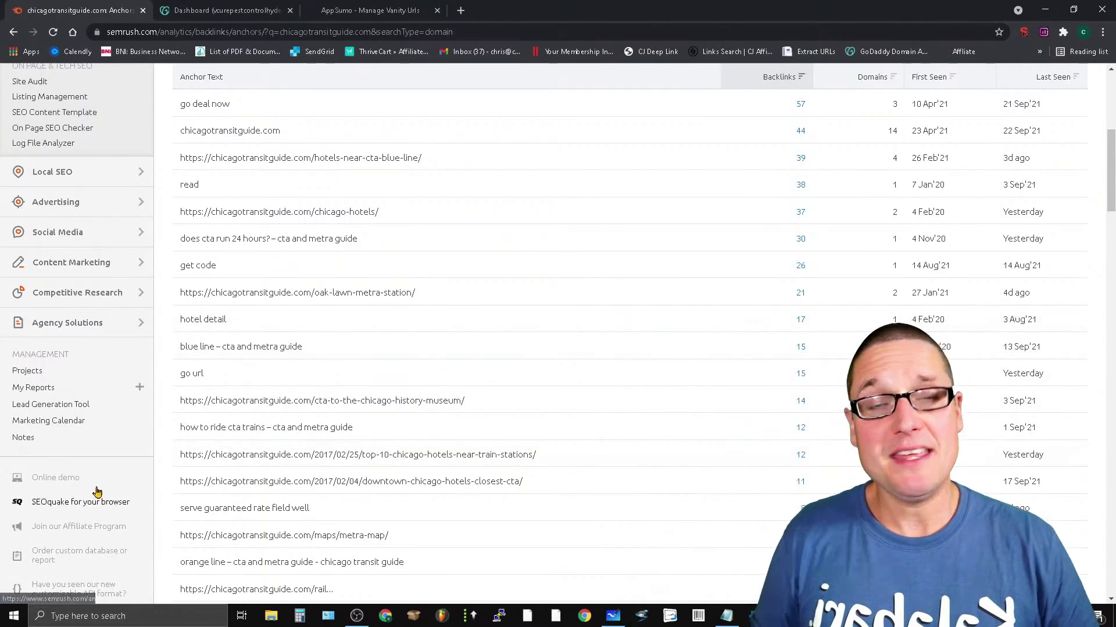
pyautogui.scroll(6, 326, 395)
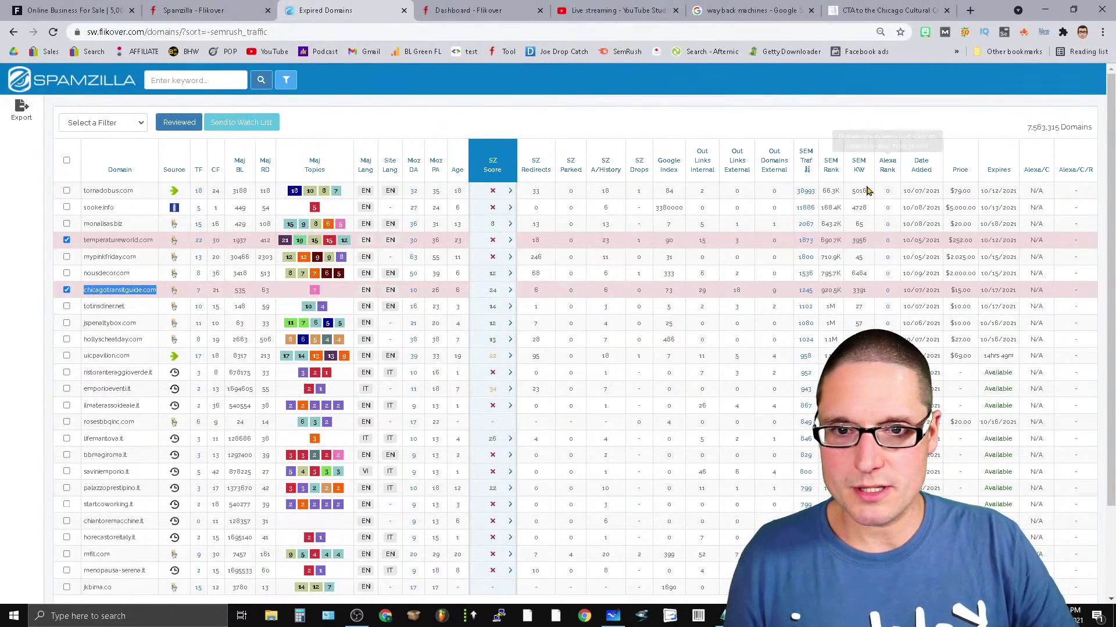
pyautogui.click(731, 9)
pyautogui.click(872, 7)
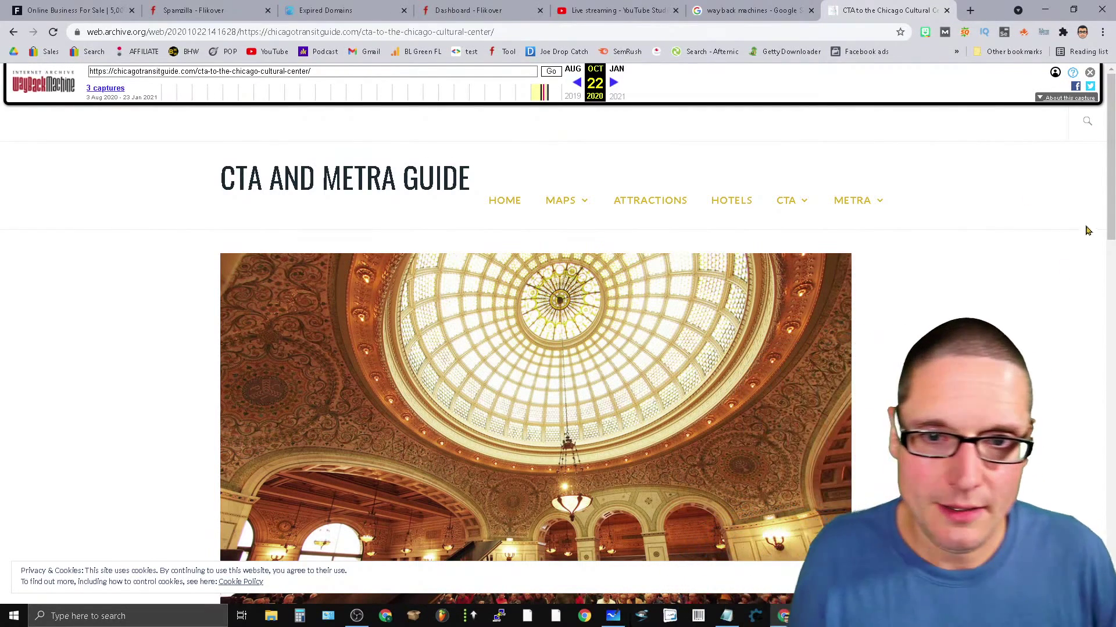
pyautogui.click(477, 10)
# Return to the Spamzilla expired domains list and sort it by Trust Flow (TF) from highest to lowest.
pyautogui.click(299, 12)
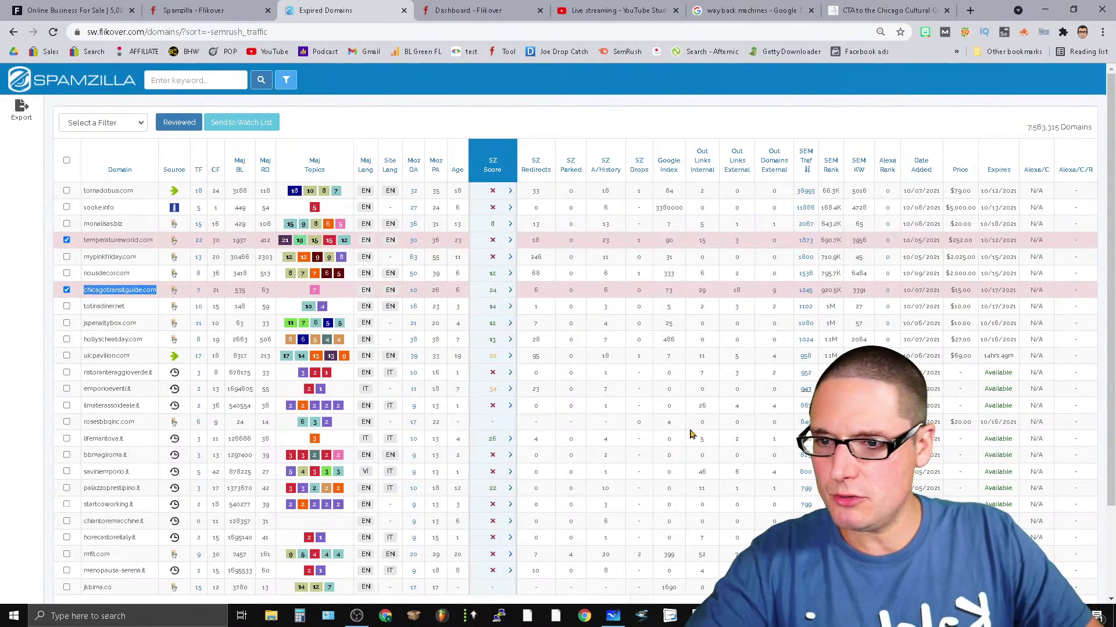
pyautogui.click(198, 170)
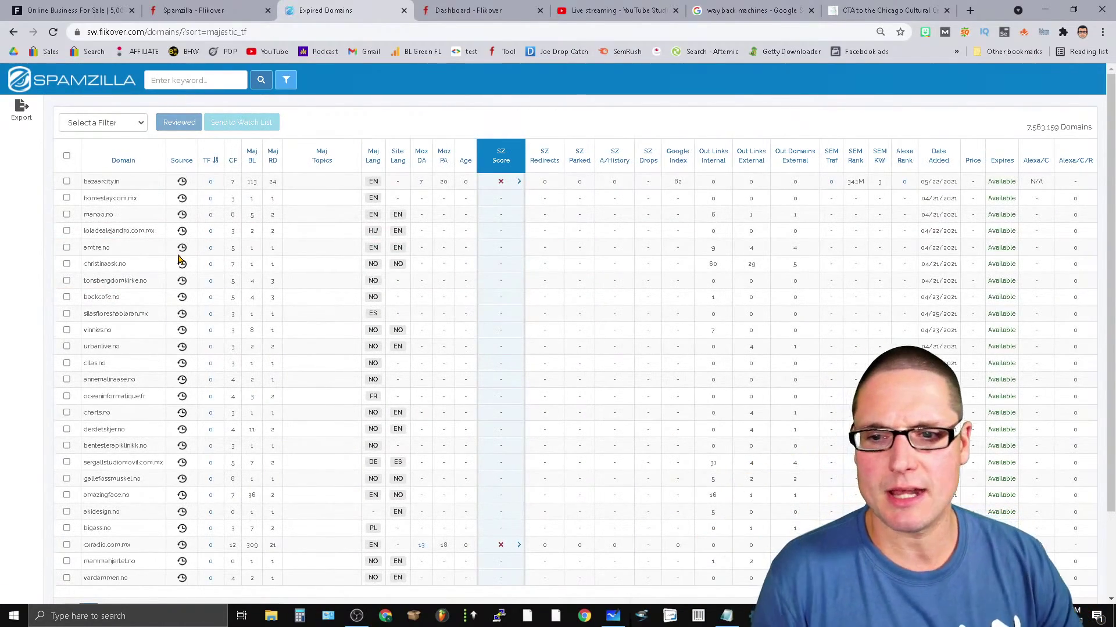
pyautogui.click(208, 160)
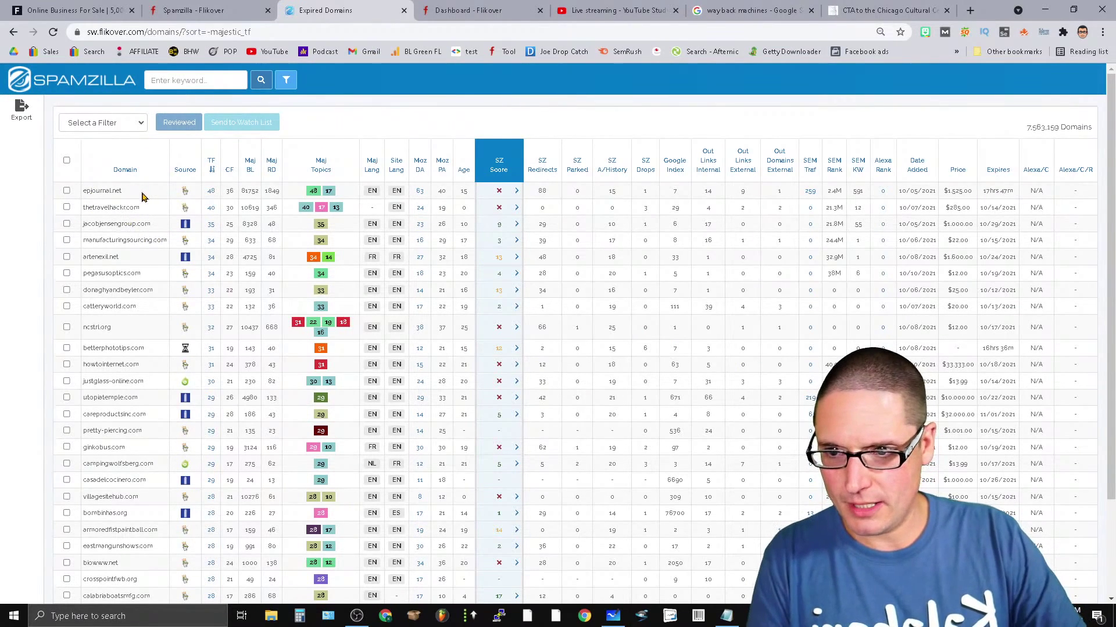
# Copy the domain epjournal.net from the expired domains list and open its website in a new browser tab.
pyautogui.moveTo(124, 192); pyautogui.dragTo(73, 196)
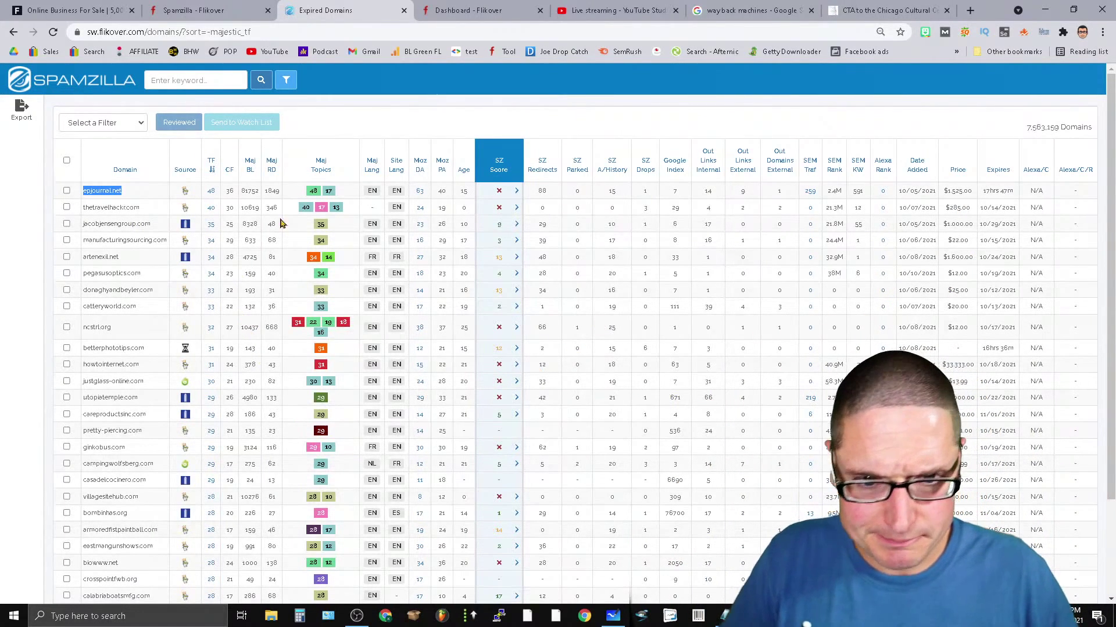
pyautogui.rightClick(94, 191)
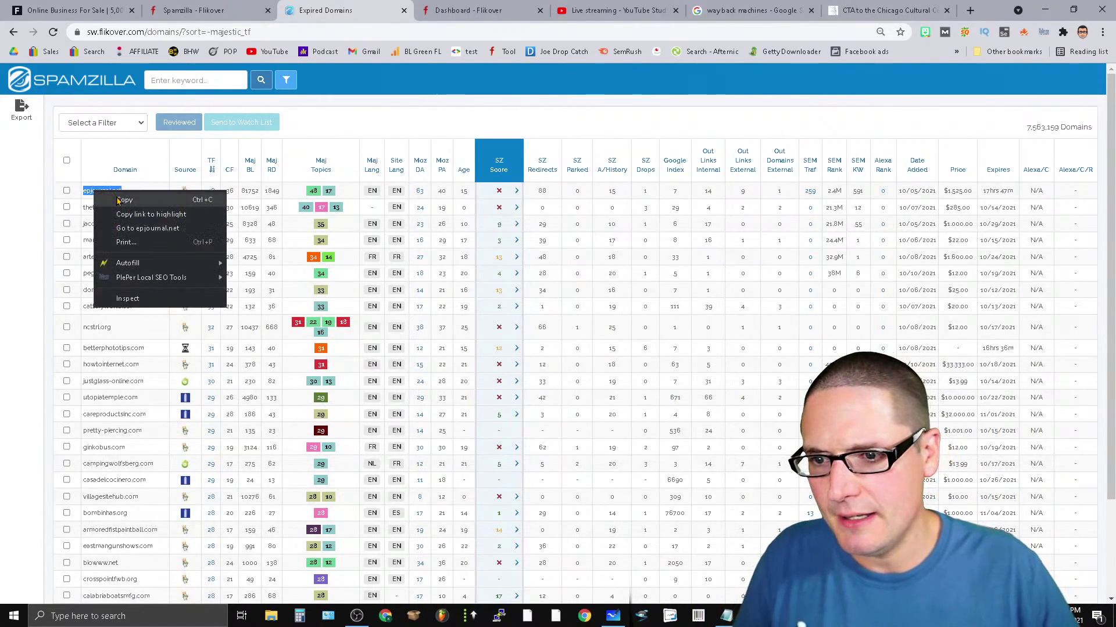
pyautogui.click(125, 200)
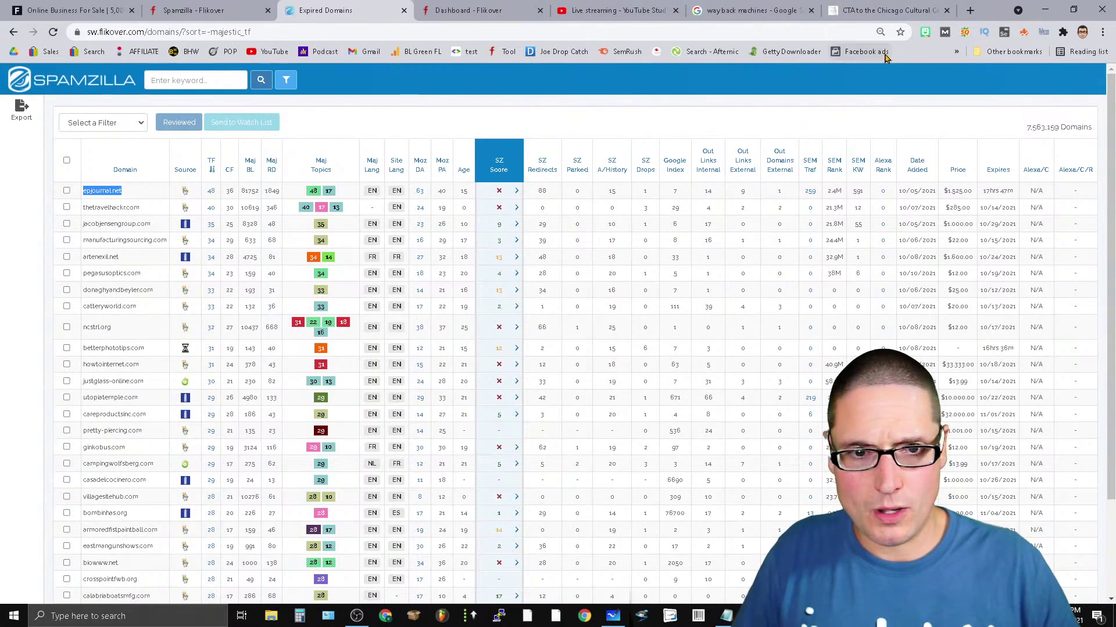
pyautogui.click(884, 10)
pyautogui.click(970, 10)
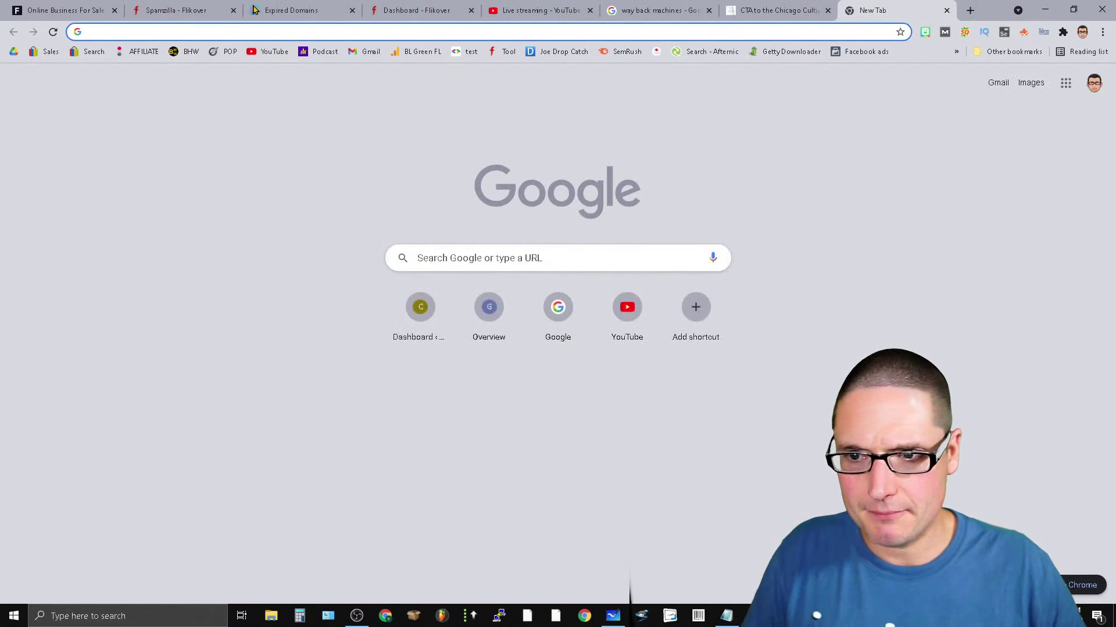
pyautogui.hotkey('ctrl', 'v')
pyautogui.press('Return')
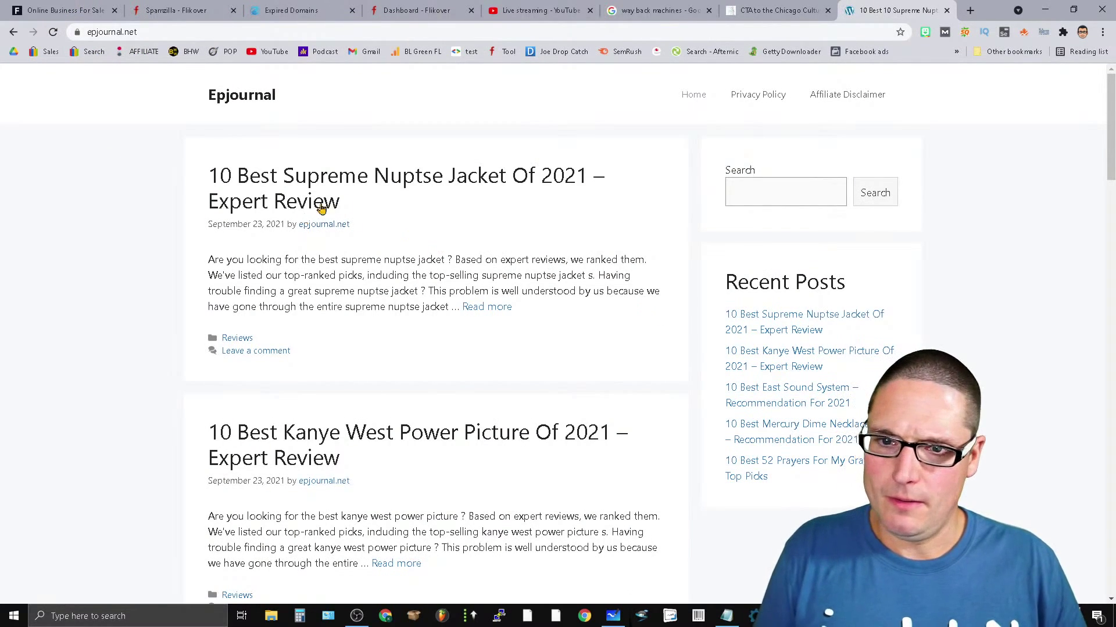
# Review the post titles, excerpts and footer on the epjournal.net homepage.
pyautogui.tripleClick(388, 210)
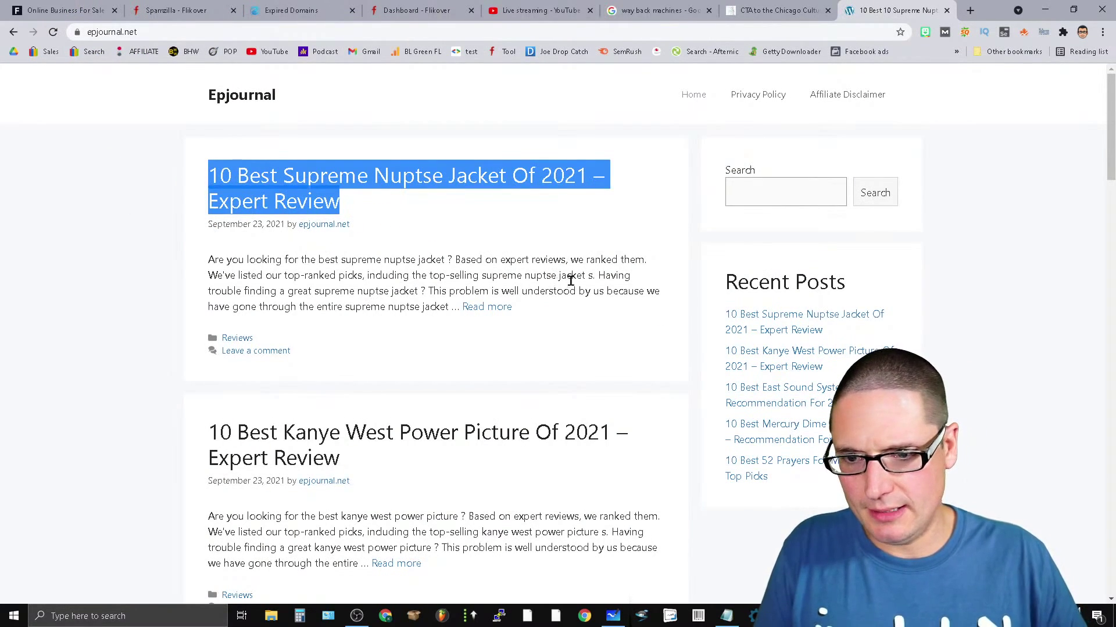
pyautogui.click(594, 227)
pyautogui.scroll(-20, 772, 89)
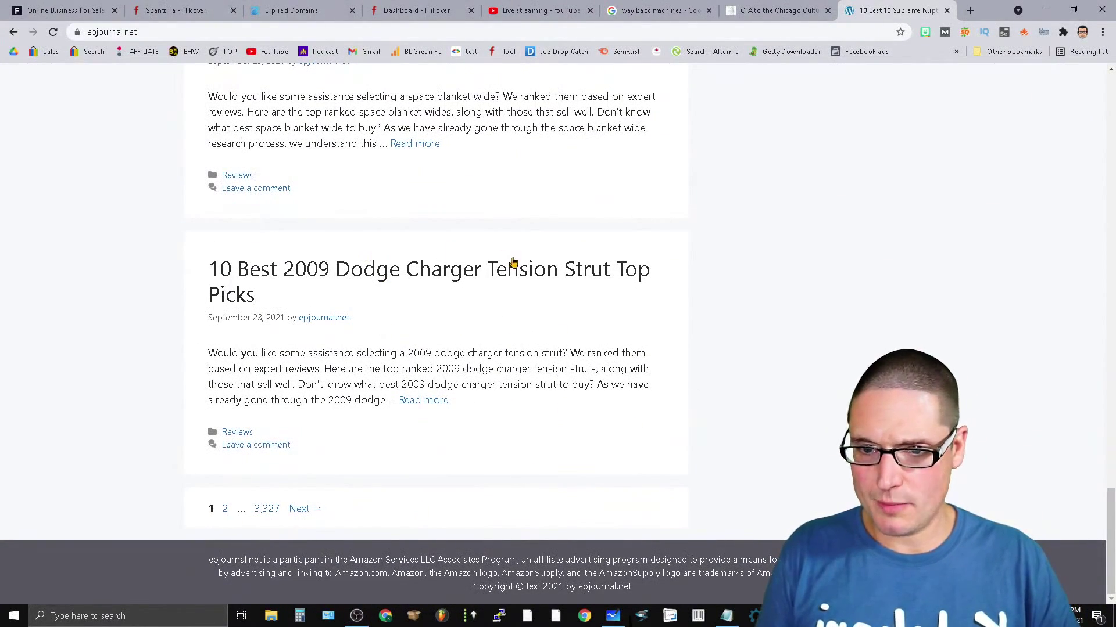
pyautogui.moveTo(1110, 508); pyautogui.dragTo(1104, 64)
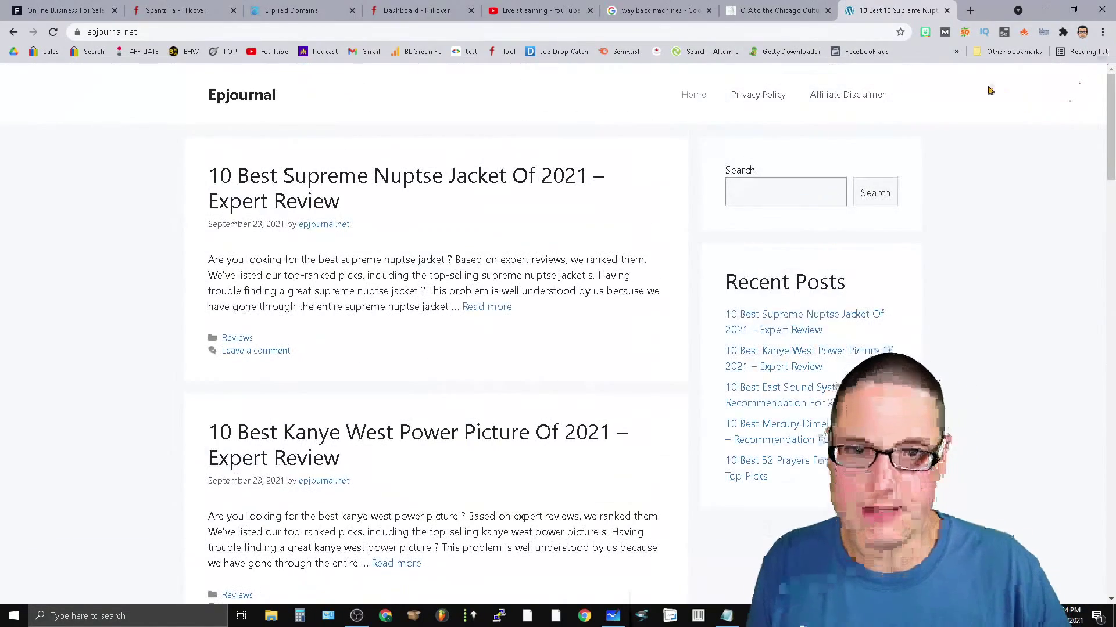
pyautogui.click(786, 5)
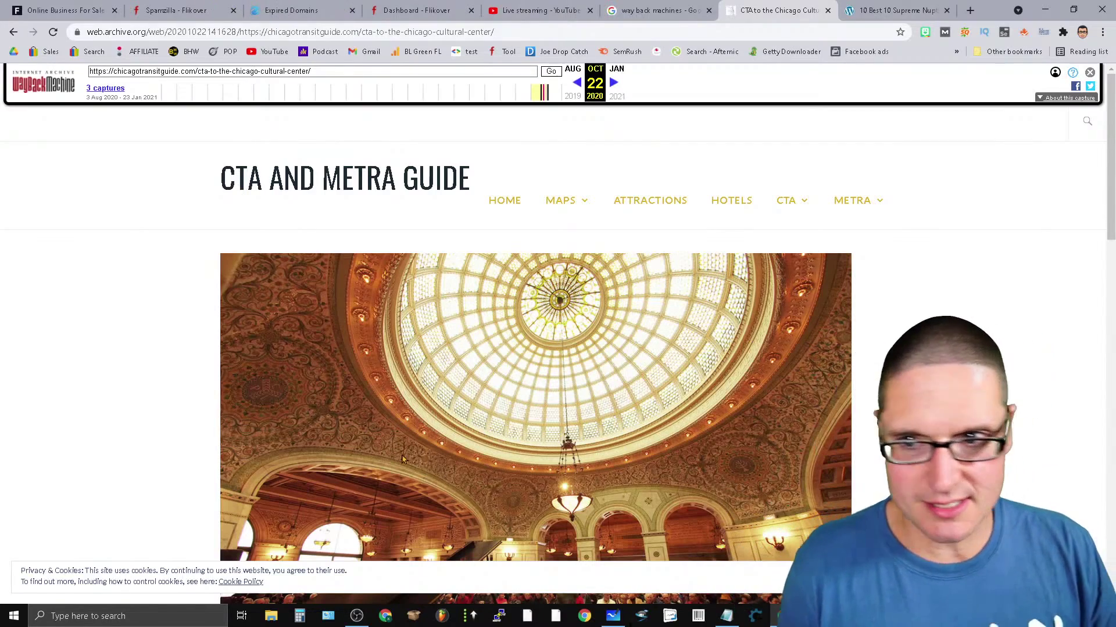
pyautogui.click(660, 10)
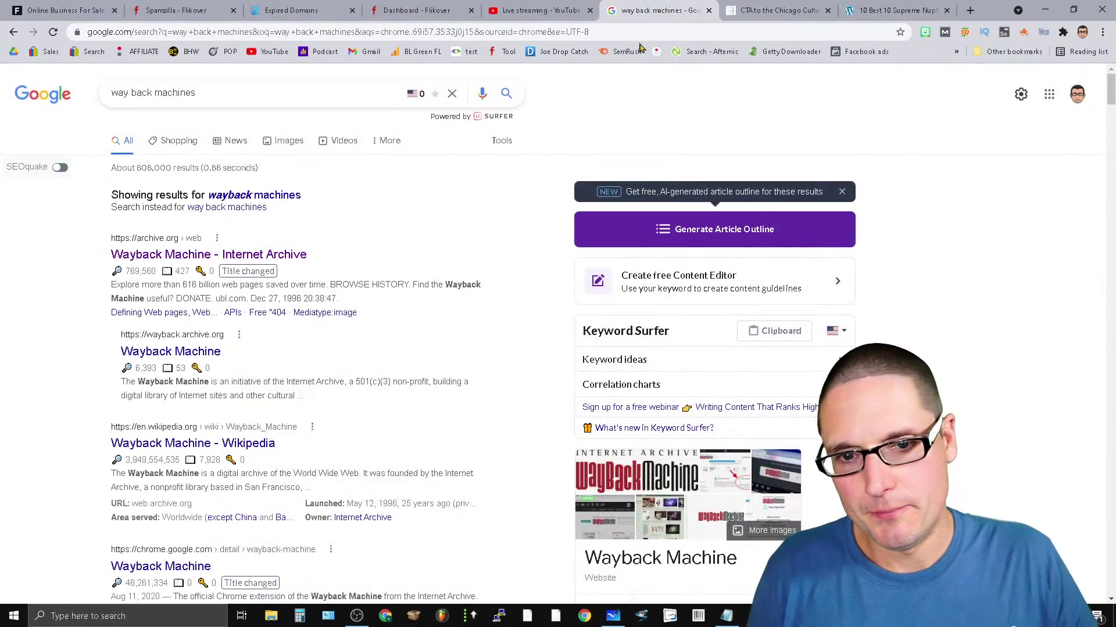
pyautogui.click(405, 7)
pyautogui.click(145, 7)
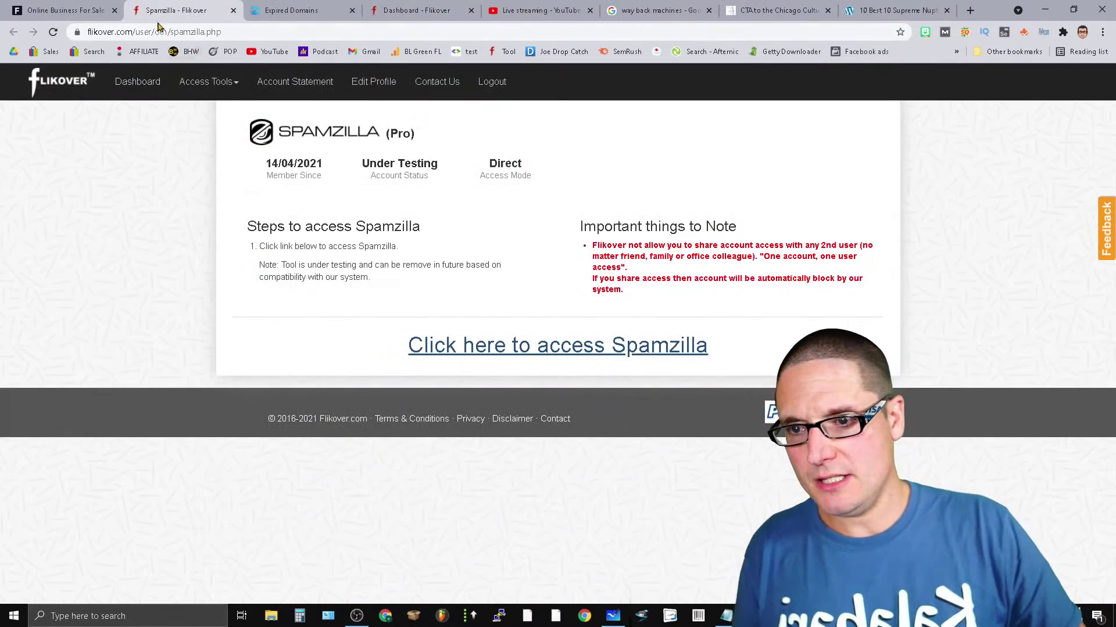
# Return to the expired domains list and check the age of epjournal.net and the price of thetravelhackr.com.
pyautogui.click(284, 9)
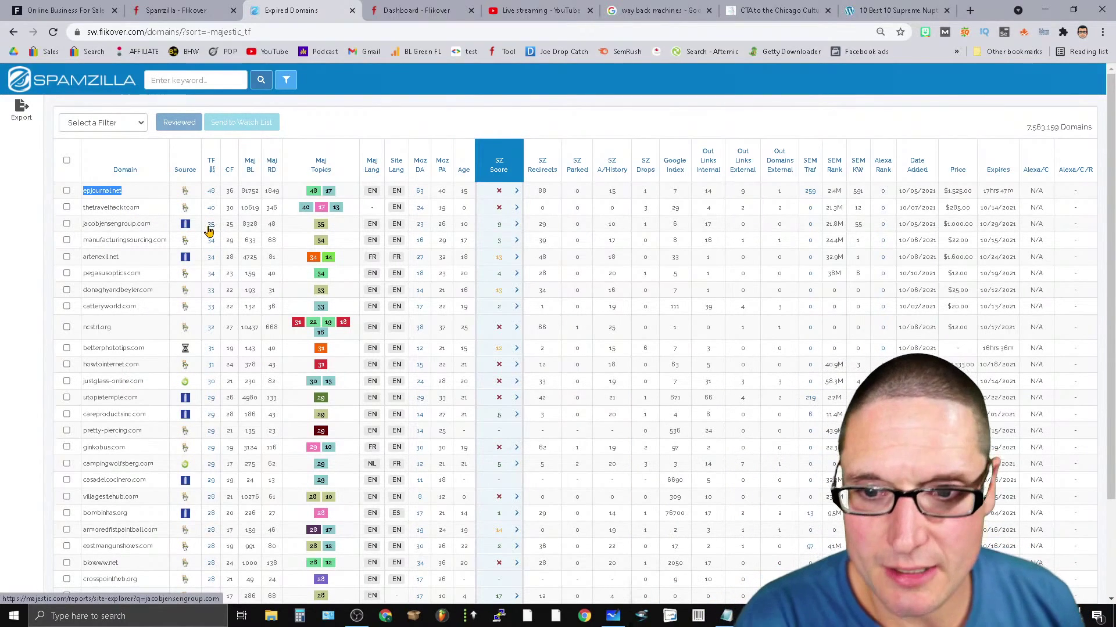
pyautogui.doubleClick(464, 191)
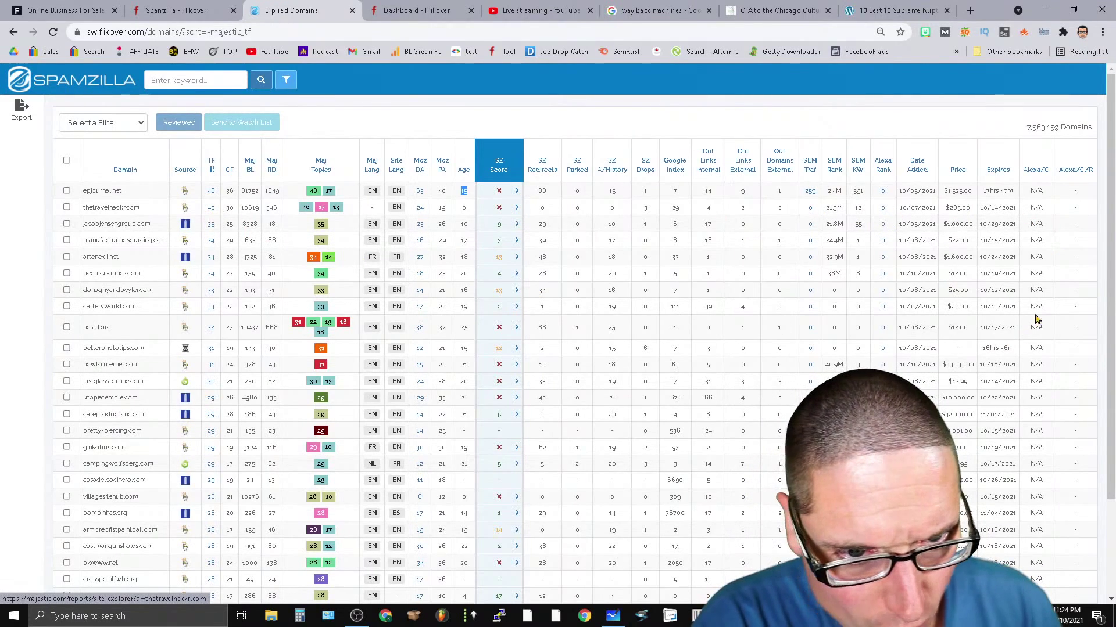
pyautogui.doubleClick(956, 207)
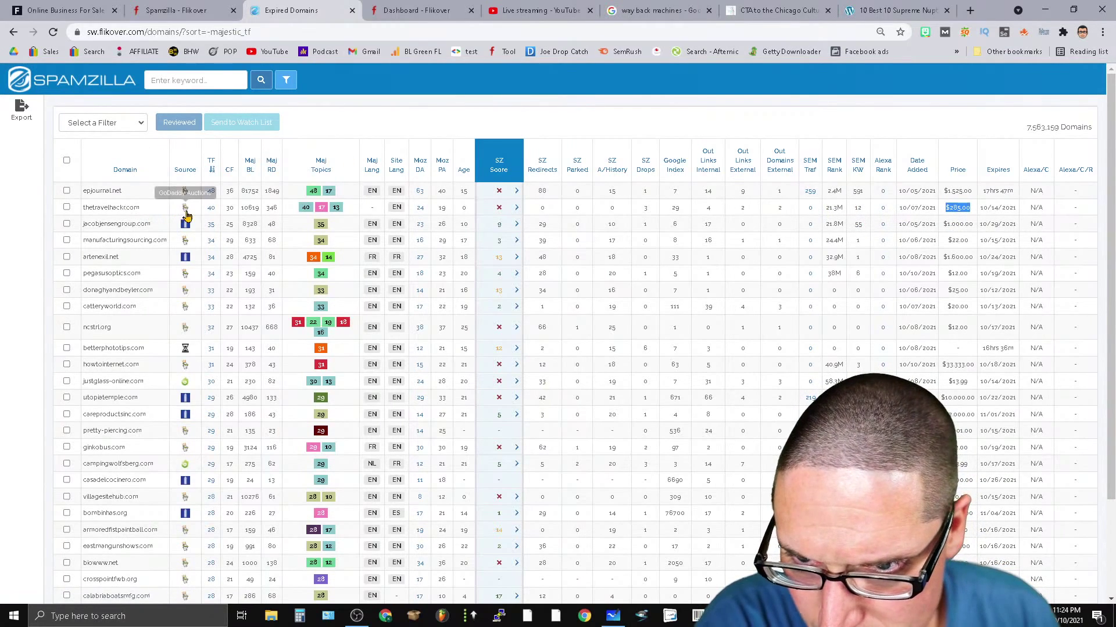
# Copy thetravelhackr.com from the expired domains list and look up its backlink anchors in Semrush.
pyautogui.doubleClick(116, 208)
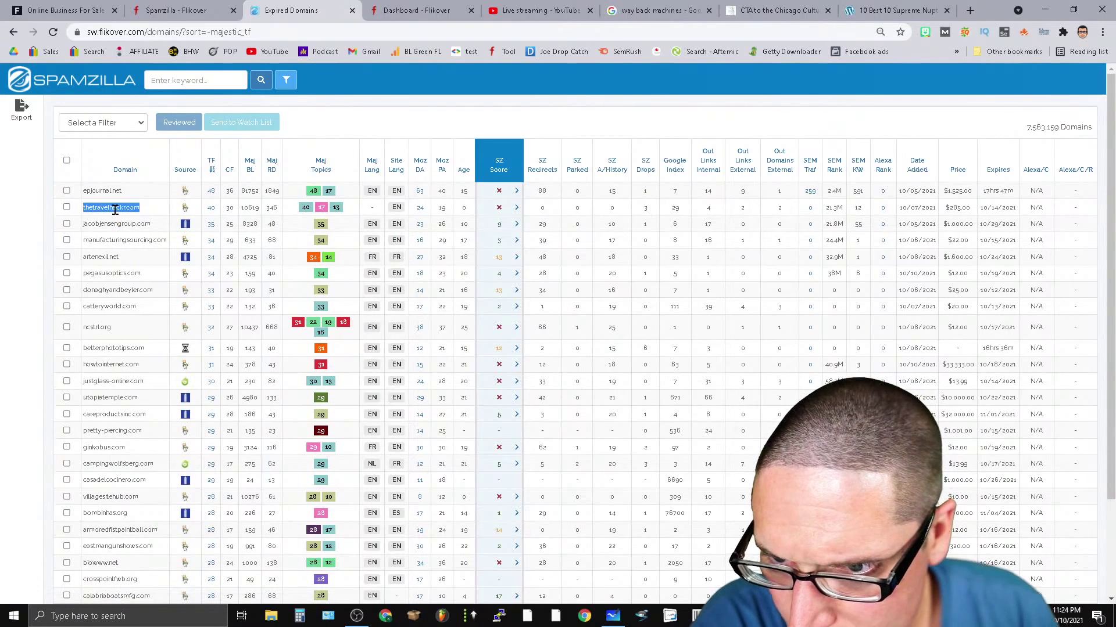
pyautogui.rightClick(119, 214)
pyautogui.click(149, 220)
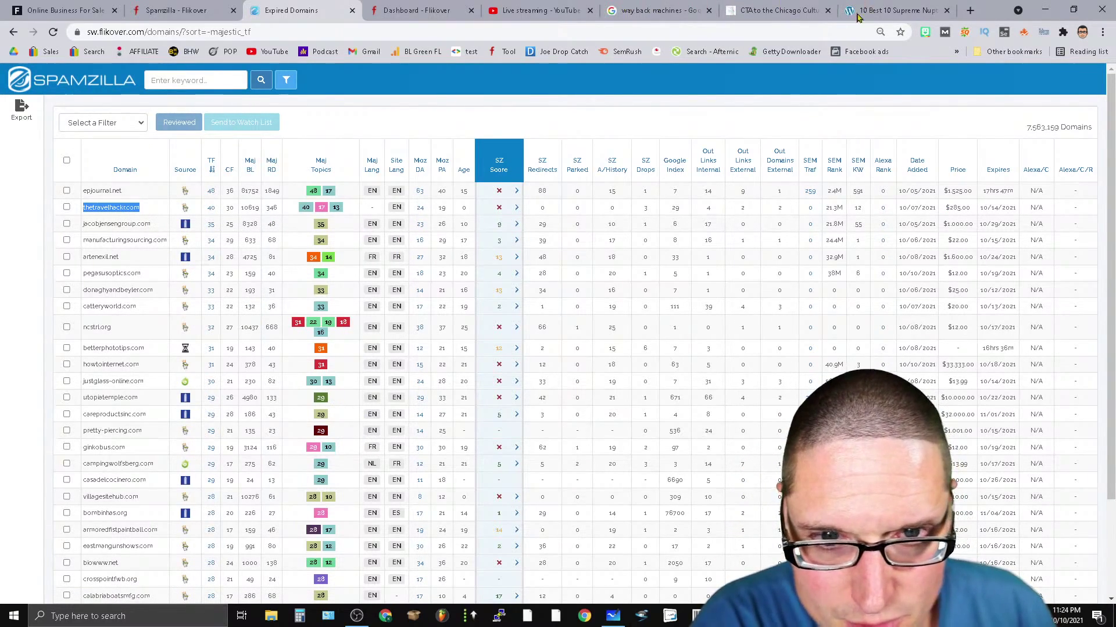
pyautogui.hotkey('alt', 'Tab')
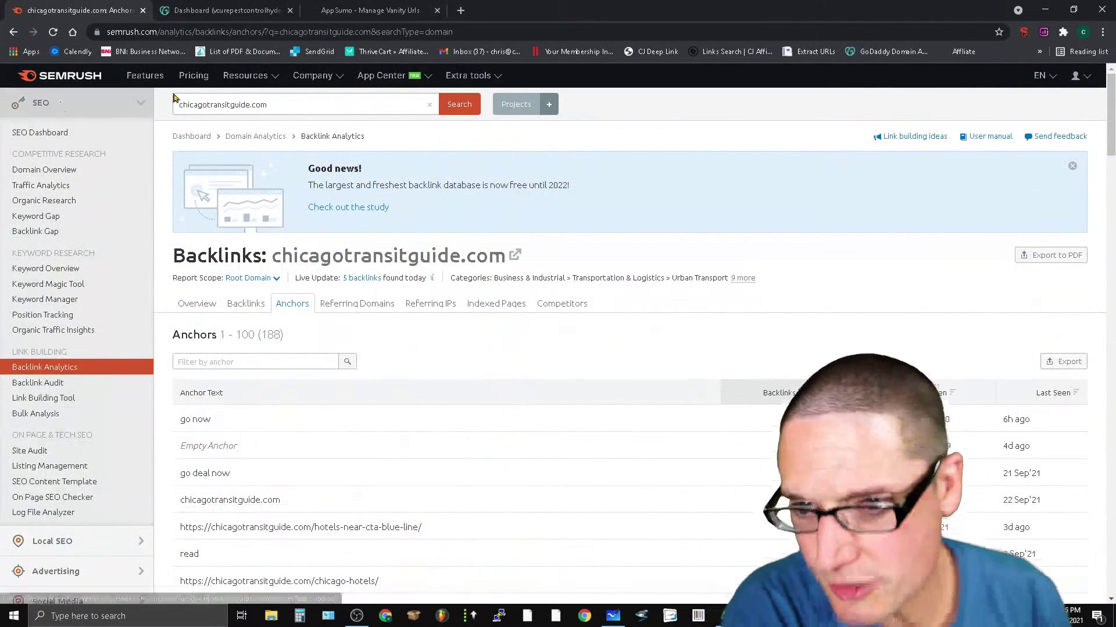
pyautogui.click(271, 104)
pyautogui.hotkey('ctrl', 'v')
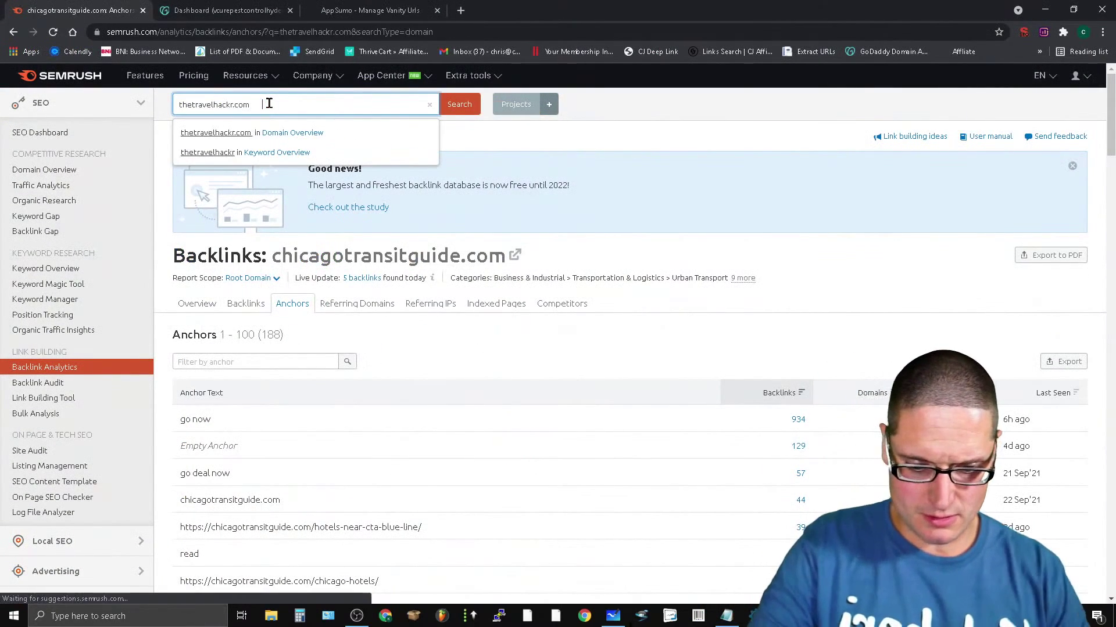
pyautogui.press('Return')
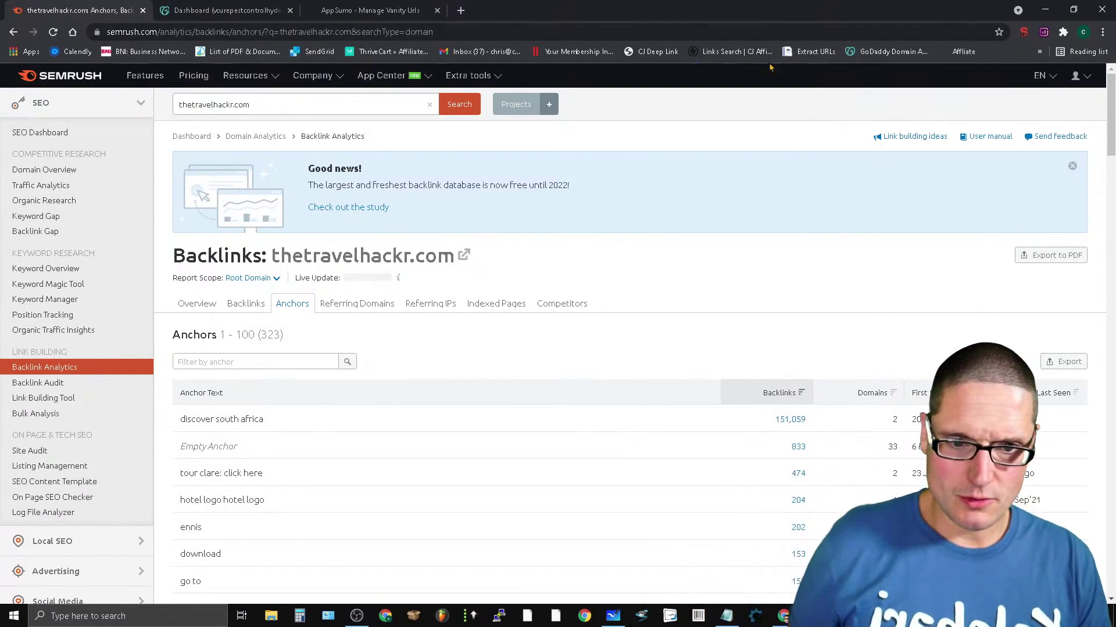
# Examine the anchor texts of thetravelhackr.com, focusing on the backlink count of the "discover south africa" anchor.
pyautogui.tripleClick(257, 417)
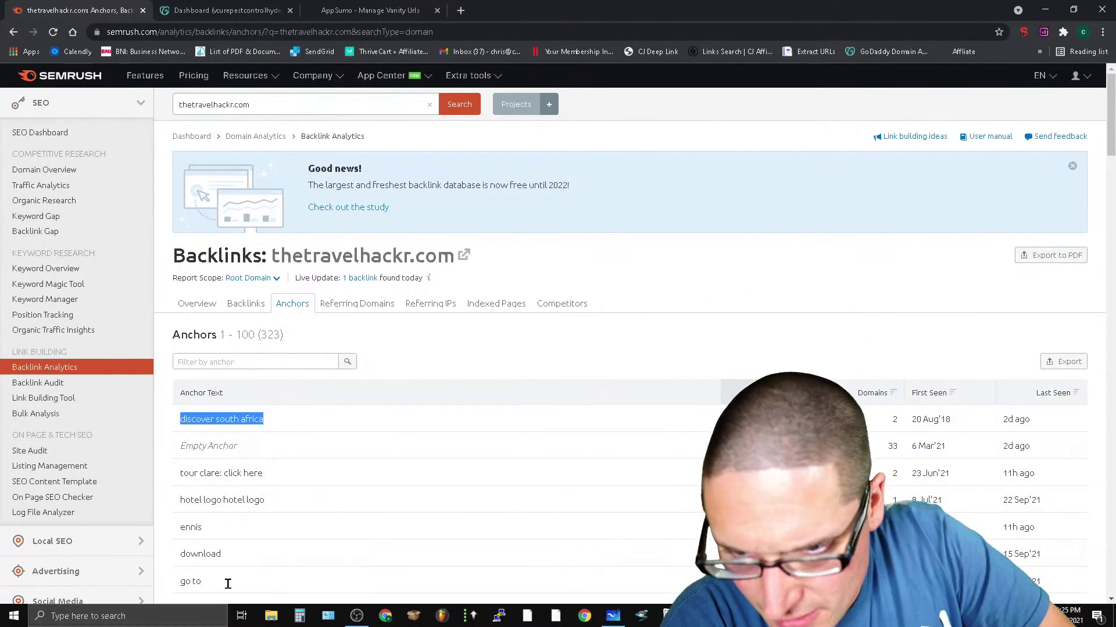
pyautogui.scroll(-3, 355, 542)
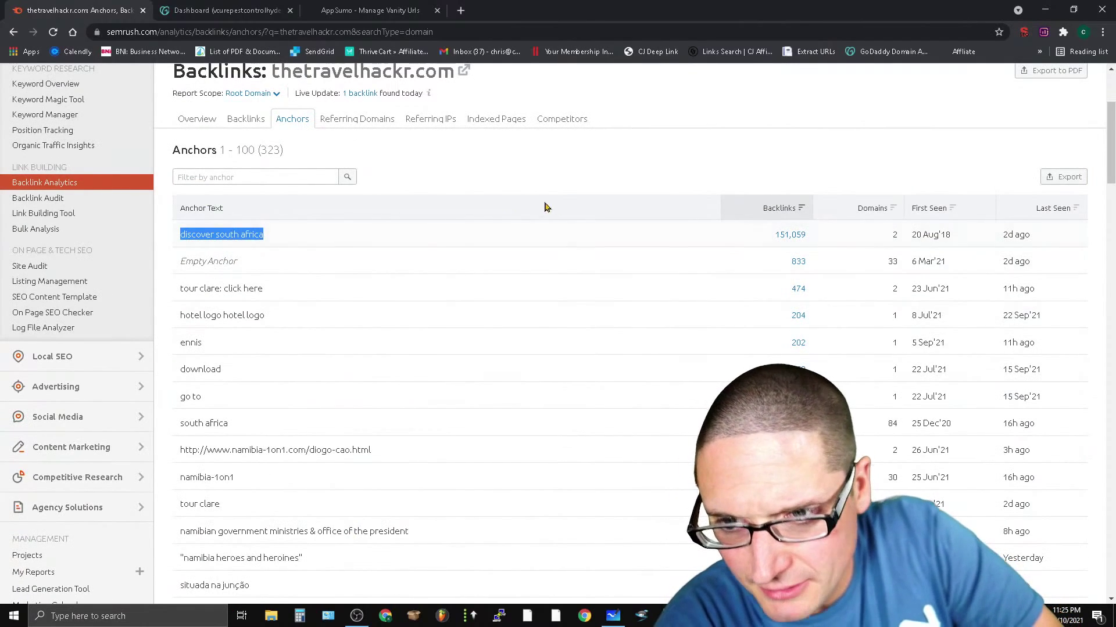
pyautogui.click(825, 242)
pyautogui.doubleClick(780, 248)
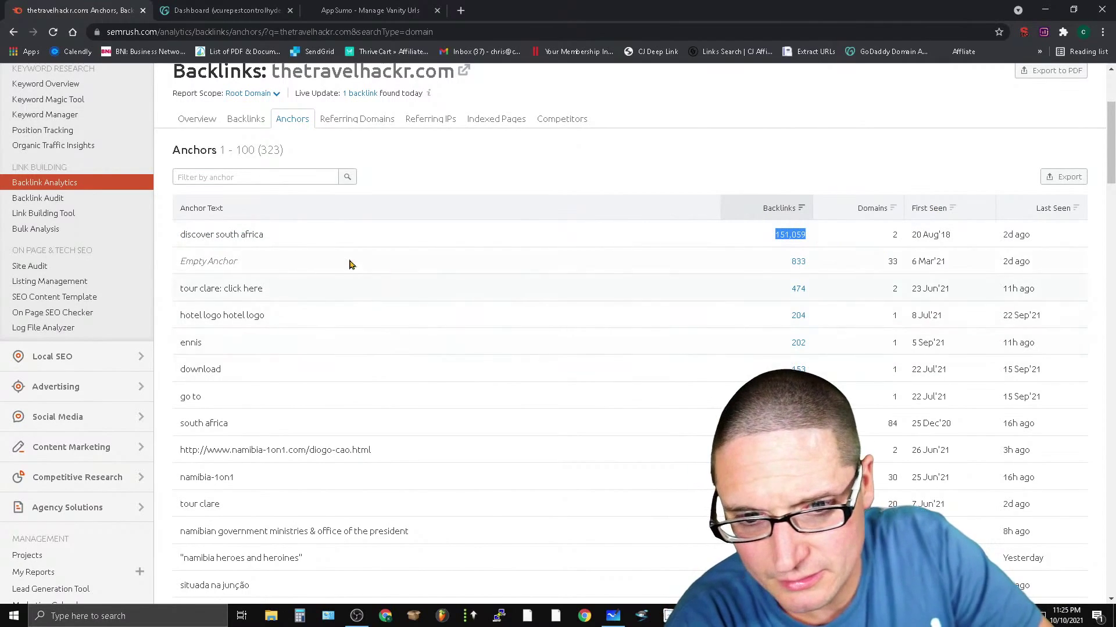
pyautogui.tripleClick(228, 235)
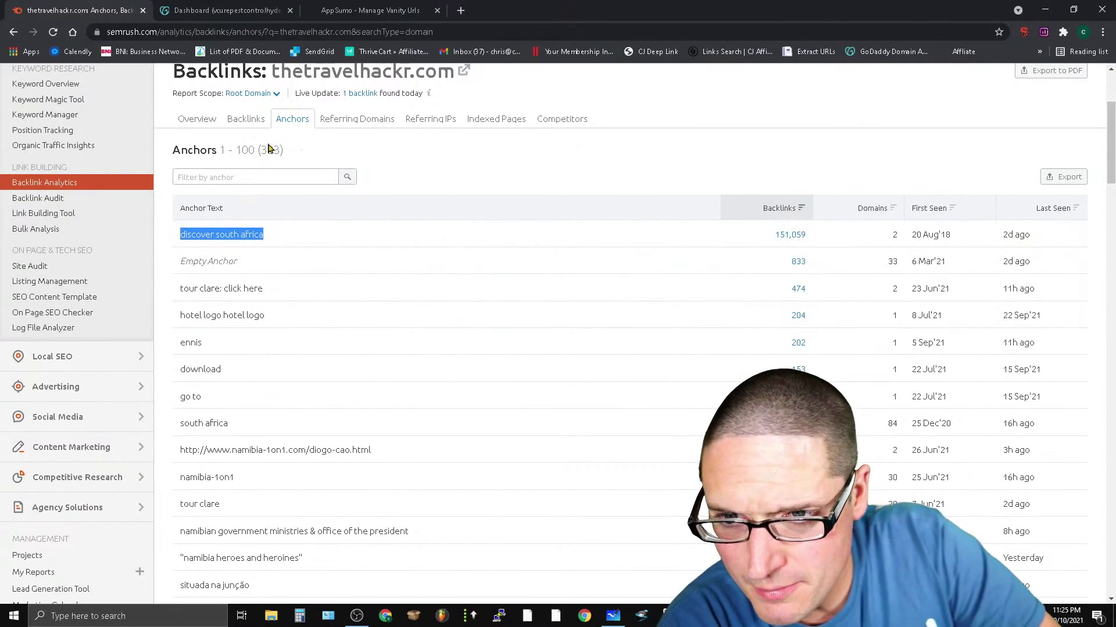
# Read through the remaining anchor texts of thetravelhackr.com and their backlink counts.
pyautogui.scroll(-3, 345, 362)
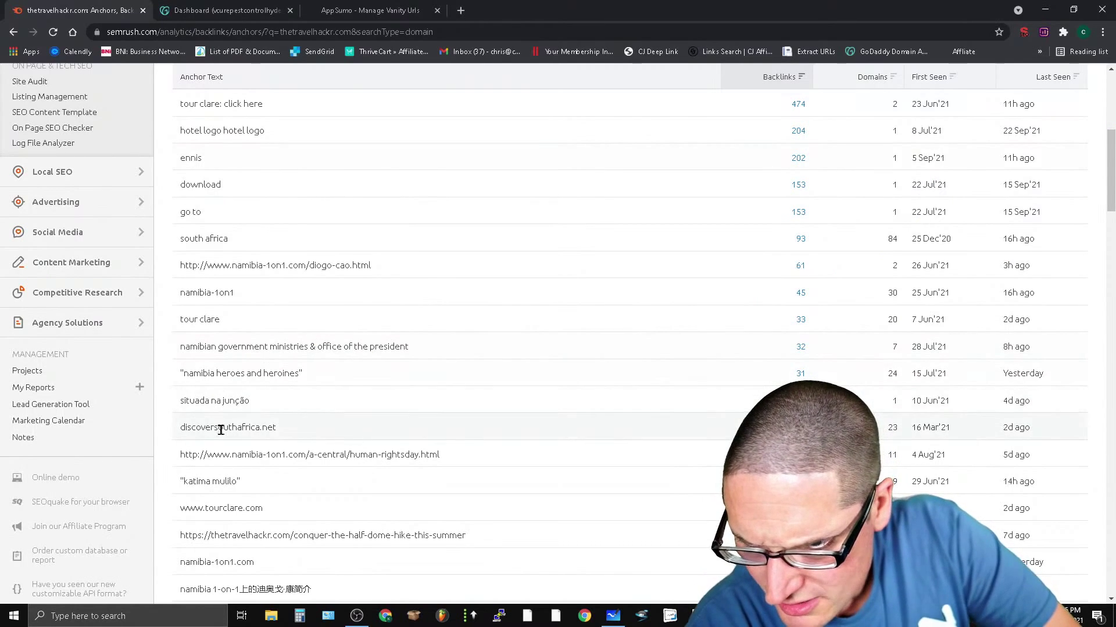
pyautogui.scroll(-6, 219, 427)
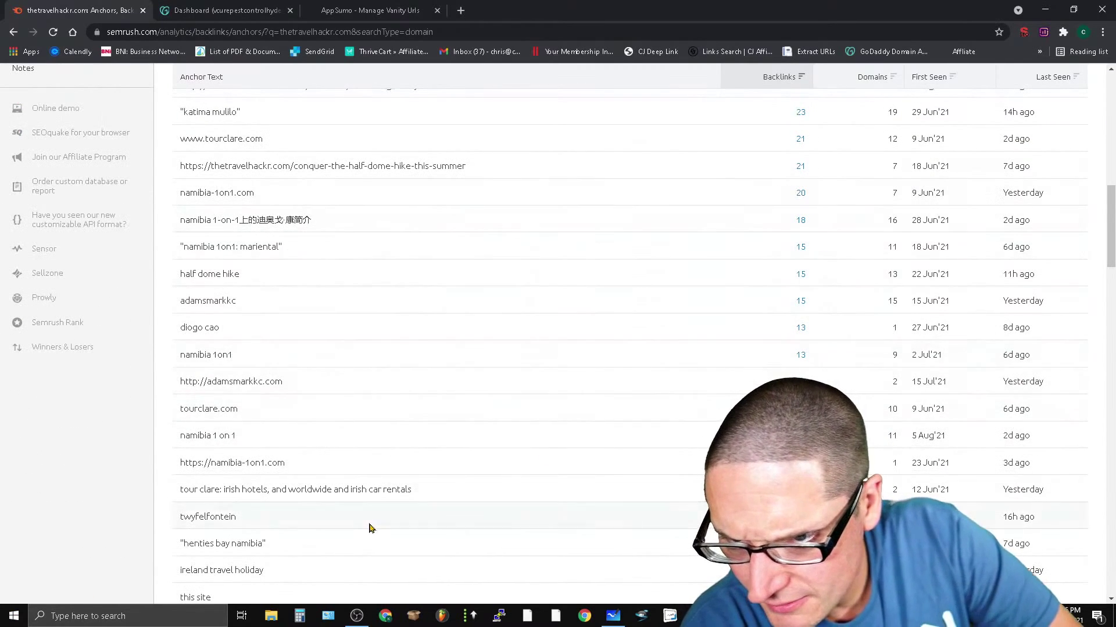
pyautogui.scroll(-3, 361, 532)
pyautogui.scroll(-6, 301, 404)
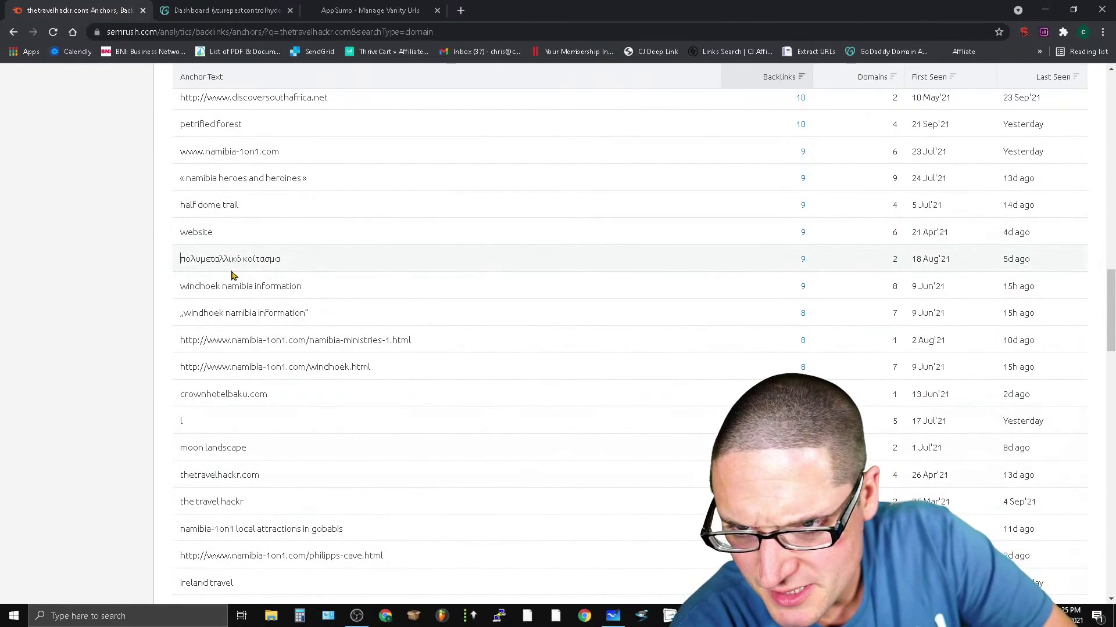
pyautogui.scroll(3, 213, 301)
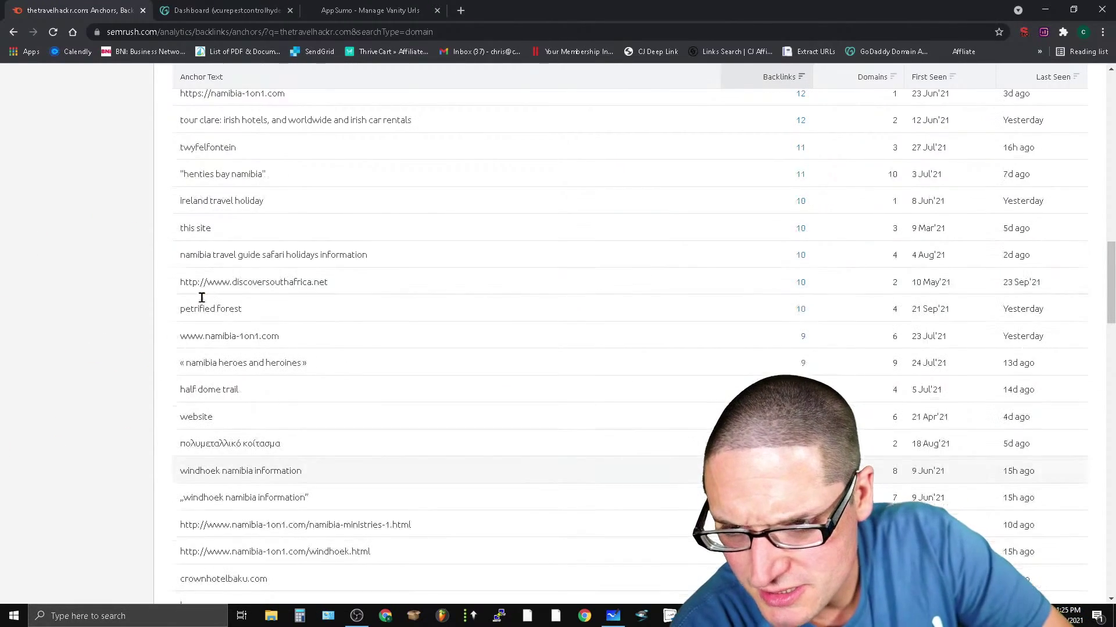
pyautogui.scroll(-6, 610, 233)
pyautogui.scroll(-3, 585, 266)
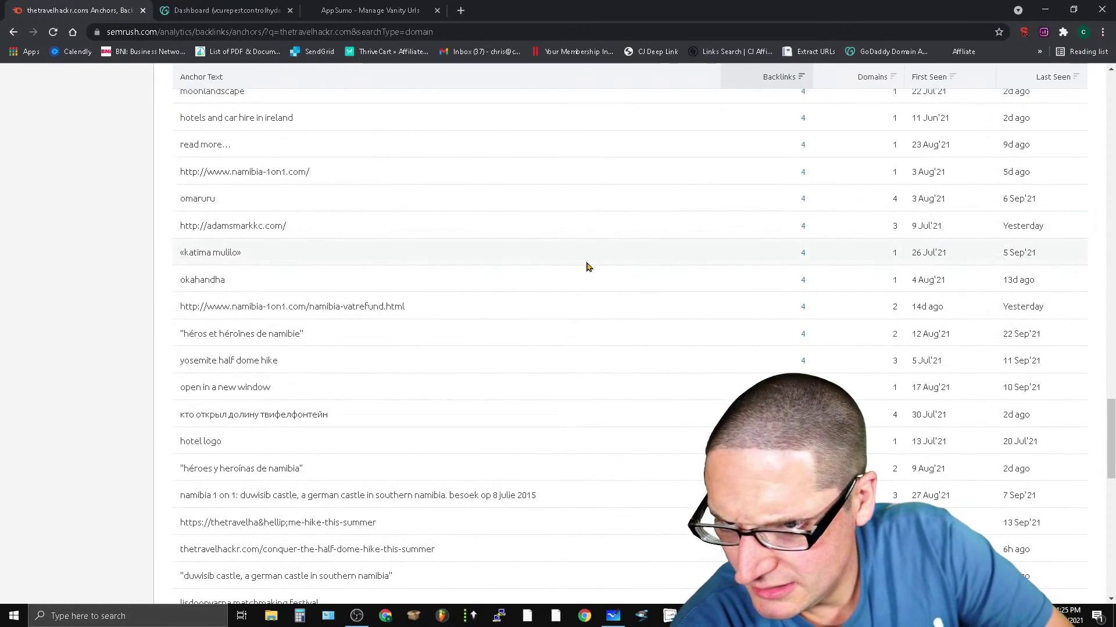
pyautogui.scroll(10, 642, 296)
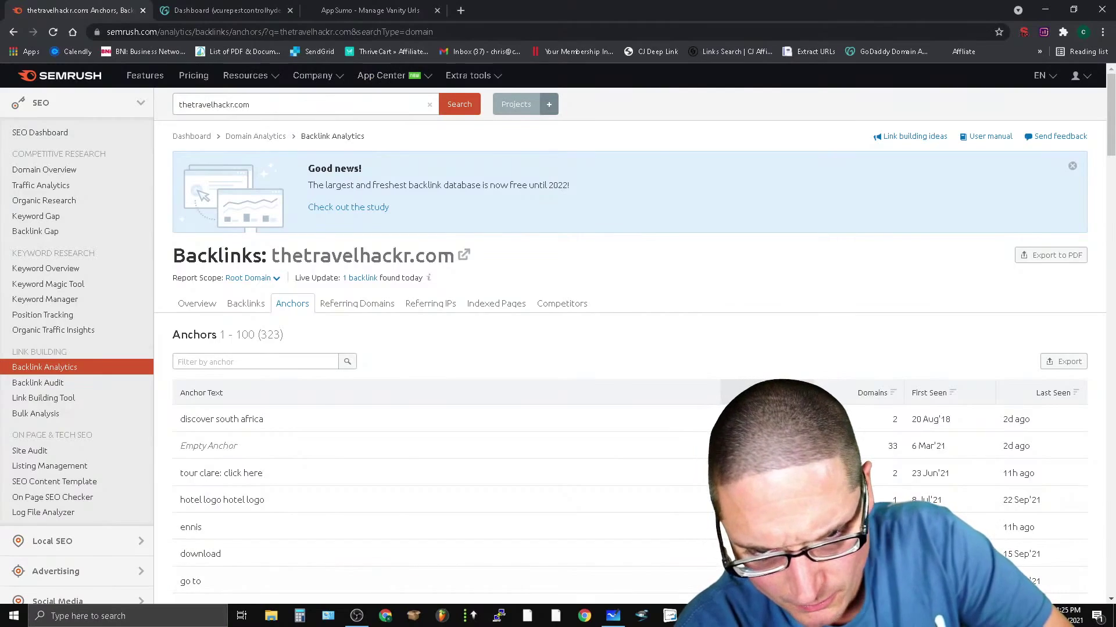
# Return to the Spamzilla expired domains list, consider candidates such as jacobjensengroup.com and manufacturingsourcing.com, and copy the domain catteryworld.com.
pyautogui.hotkey('alt', 'Tab')
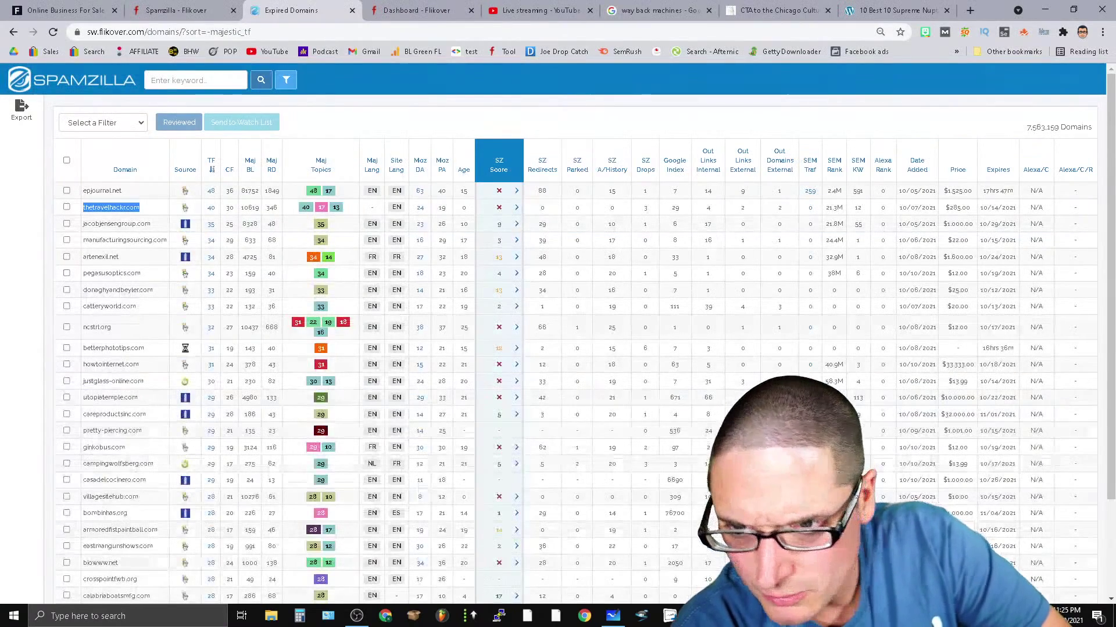
pyautogui.doubleClick(107, 223)
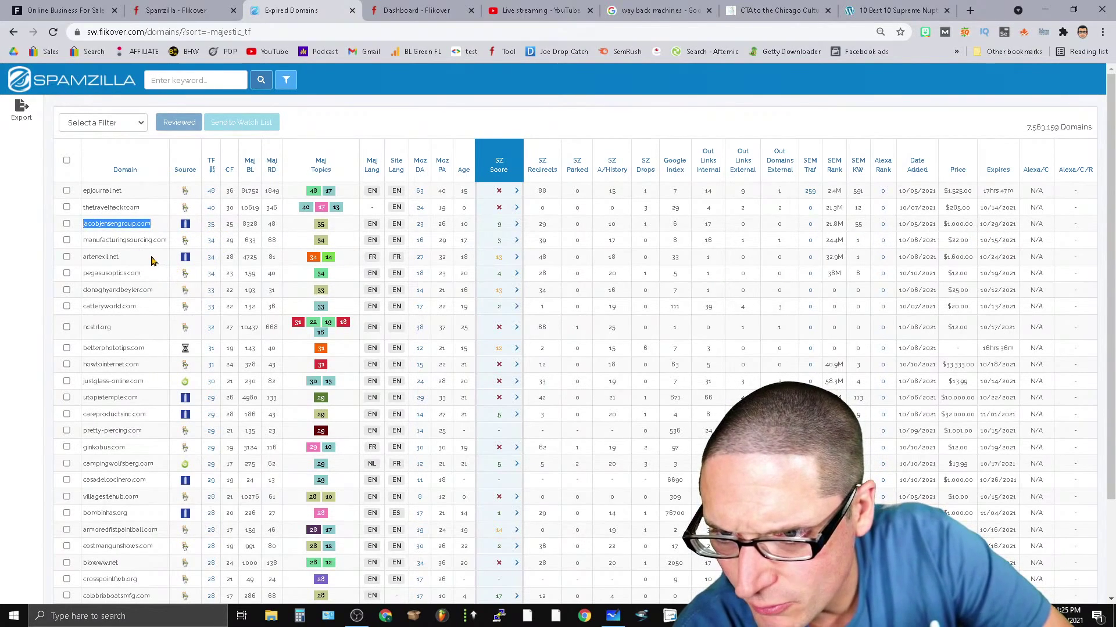
pyautogui.click(137, 243)
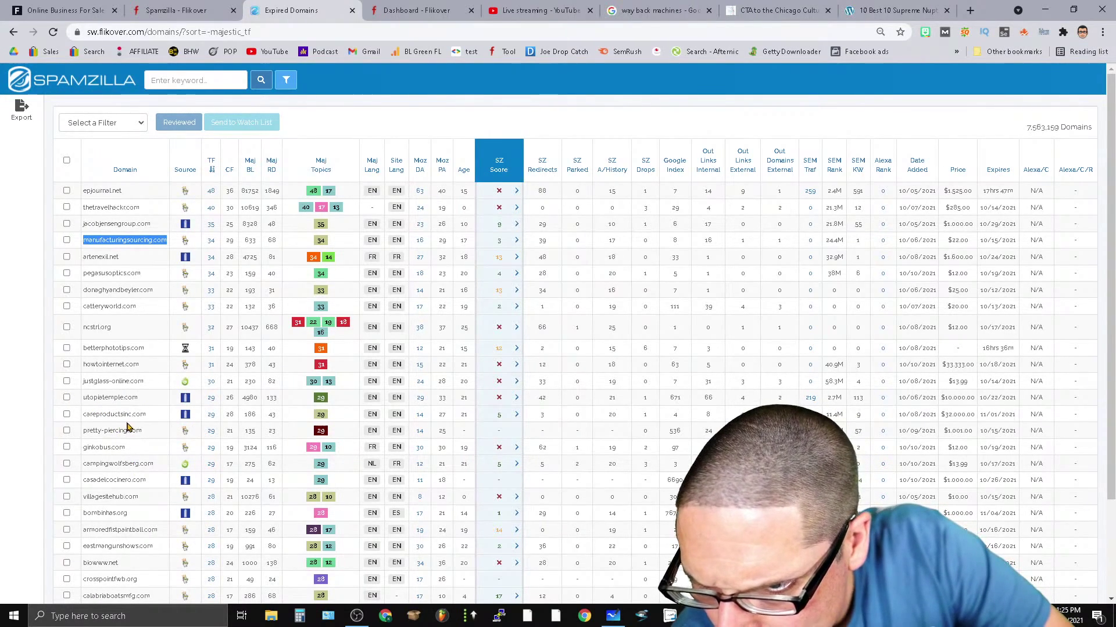
pyautogui.doubleClick(117, 400)
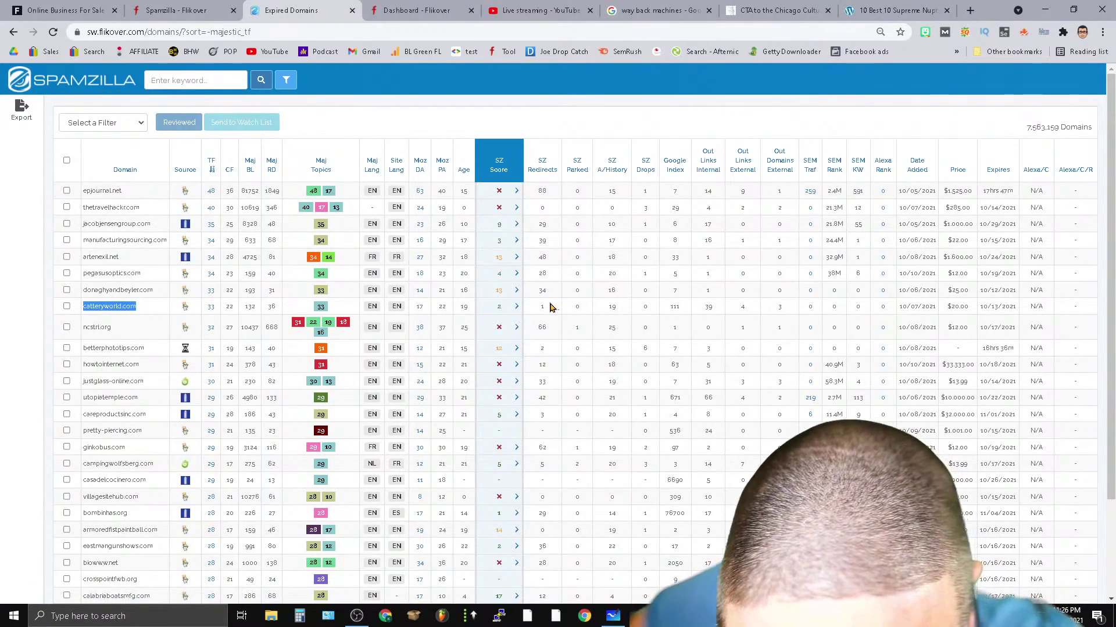
pyautogui.rightClick(101, 309)
pyautogui.click(140, 318)
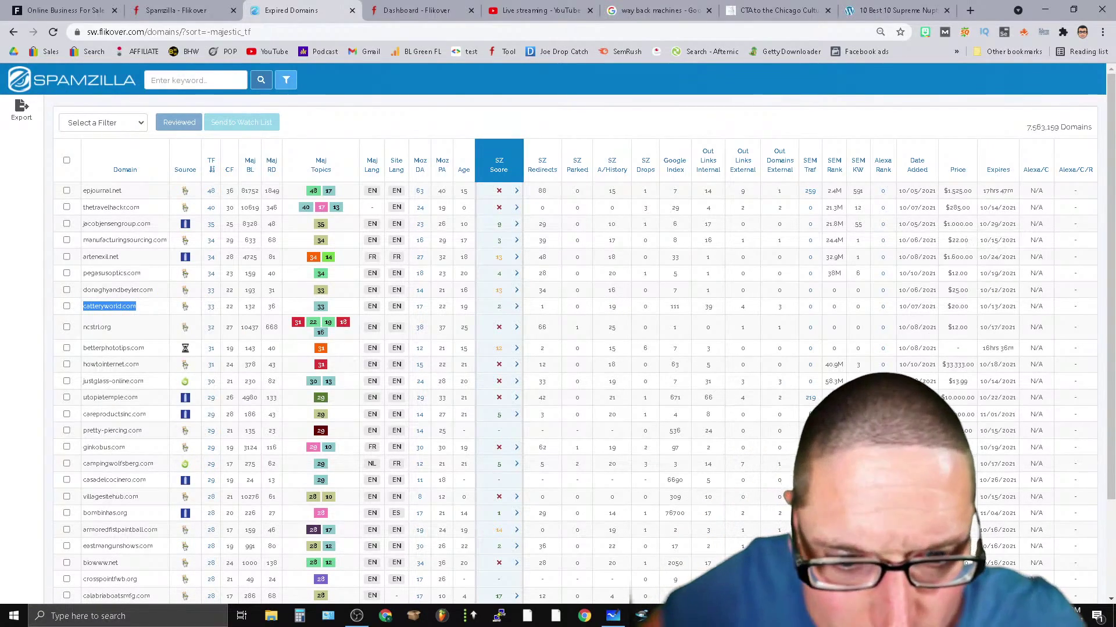
# Look up the backlink anchors of catteryworld.com in Semrush.
pyautogui.hotkey('alt', 'Tab')
pyautogui.click(262, 100)
pyautogui.hotkey('ctrl', 'a')
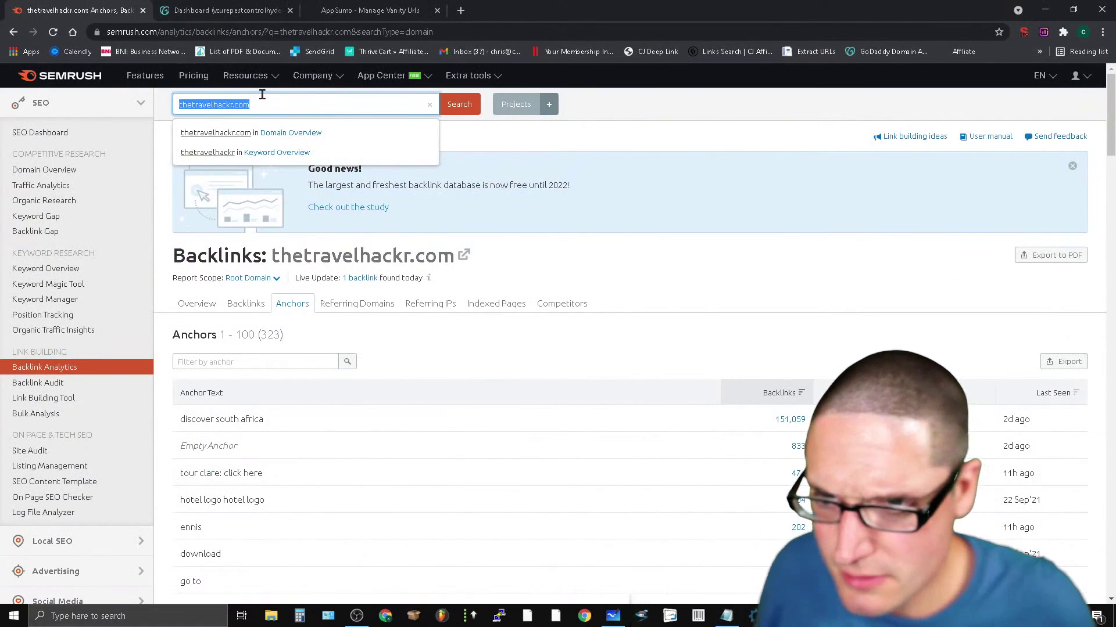
pyautogui.write('catteryworld.com')
pyautogui.press('Return')
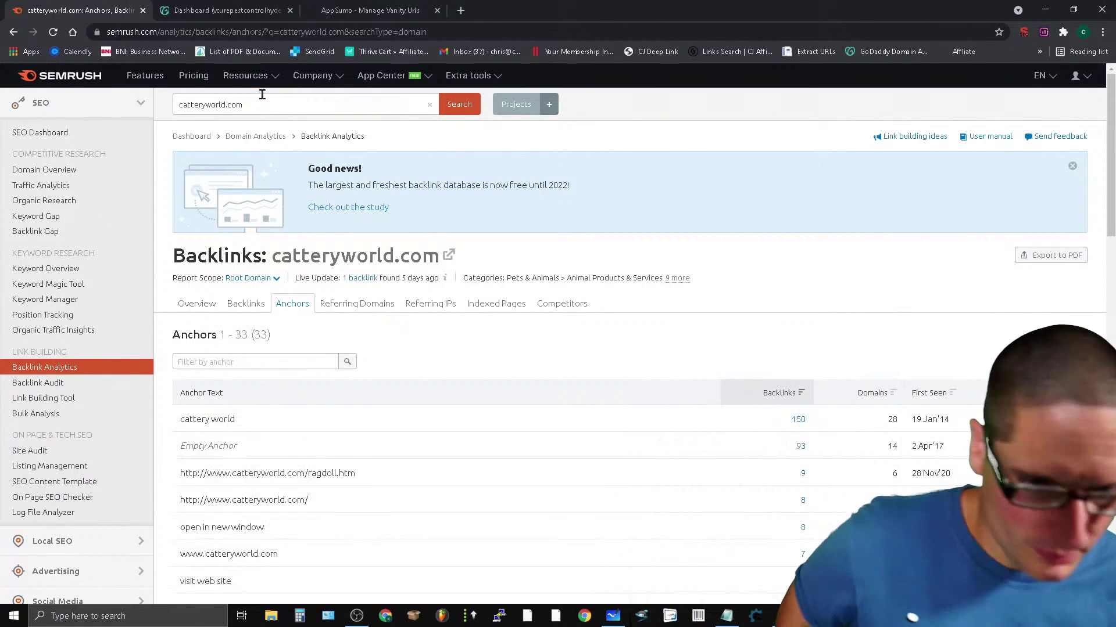
# Review the anchor list of catteryworld.com and open its domain overview with the organic traffic graph set to all time.
pyautogui.scroll(-15, 289, 252)
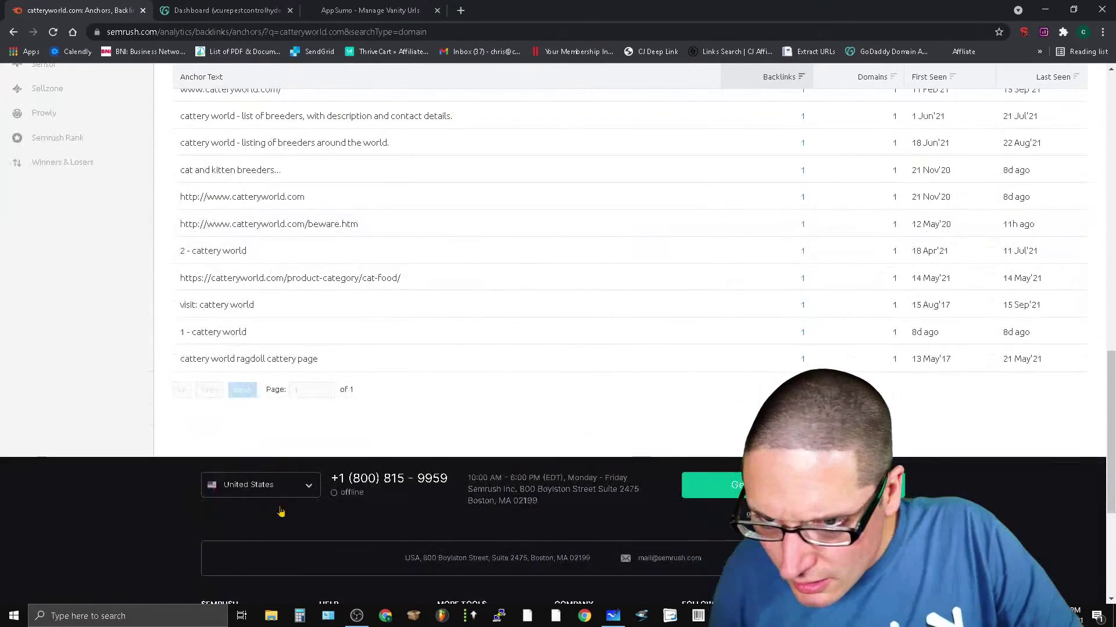
pyautogui.scroll(15, 428, 374)
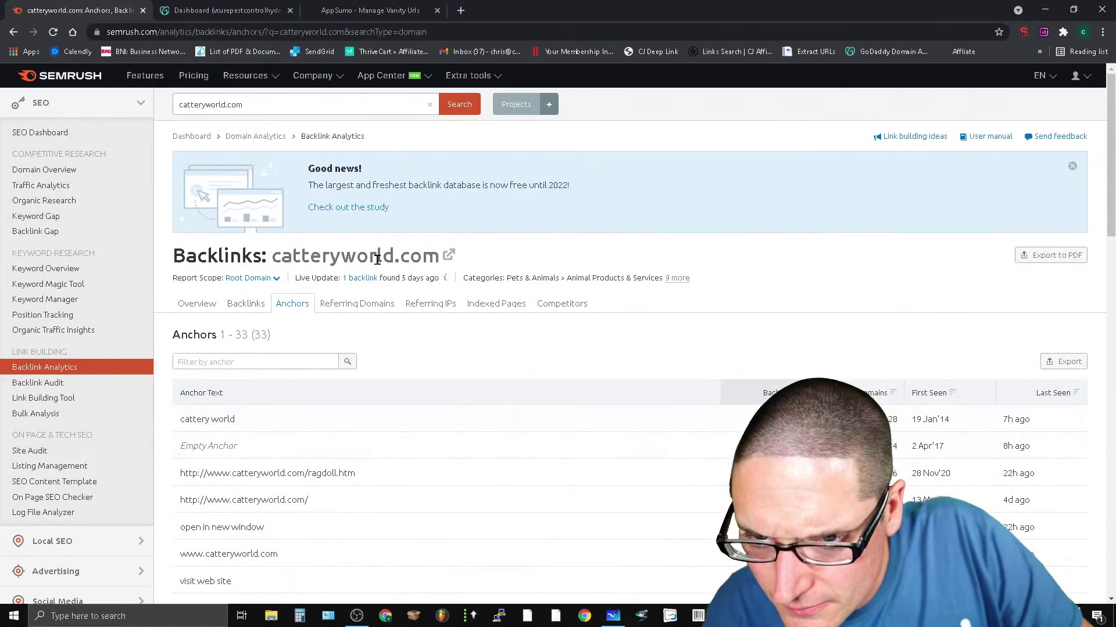
pyautogui.click(23, 170)
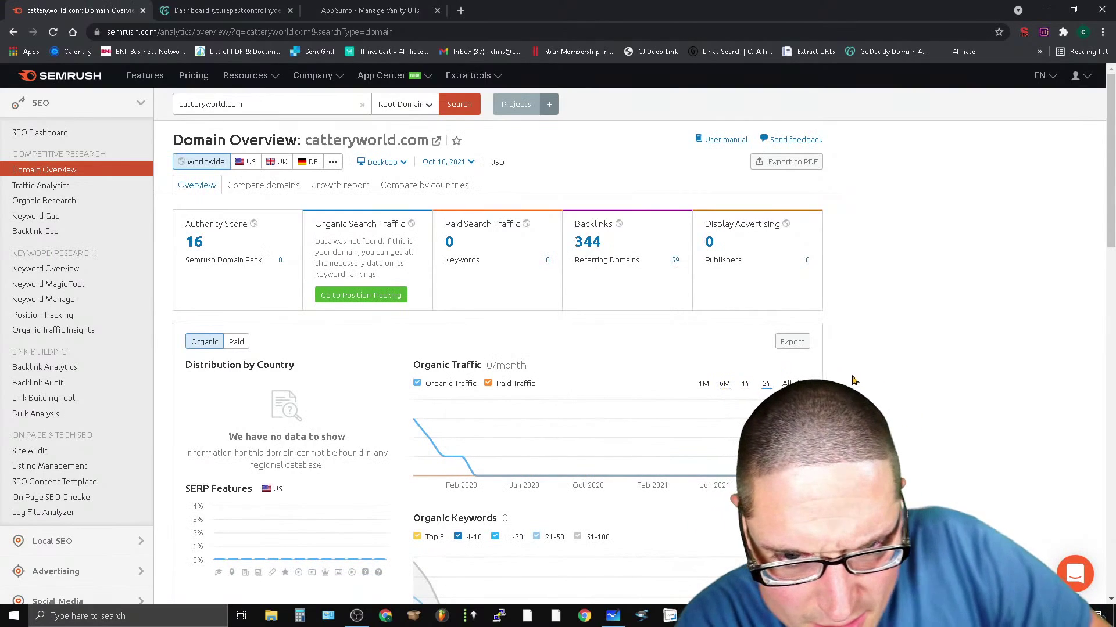
pyautogui.click(804, 383)
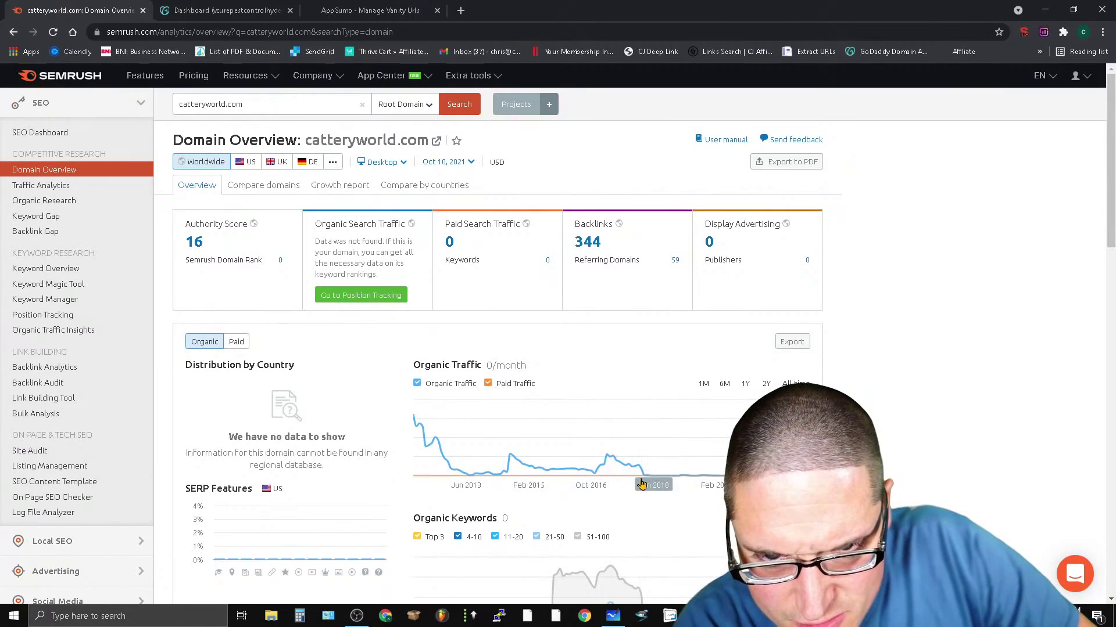
# Copy catteryworld.com, load it in the Wayback Machine, and check its organic traffic and keyword history in Semrush.
pyautogui.click(294, 110)
pyautogui.rightClick(295, 110)
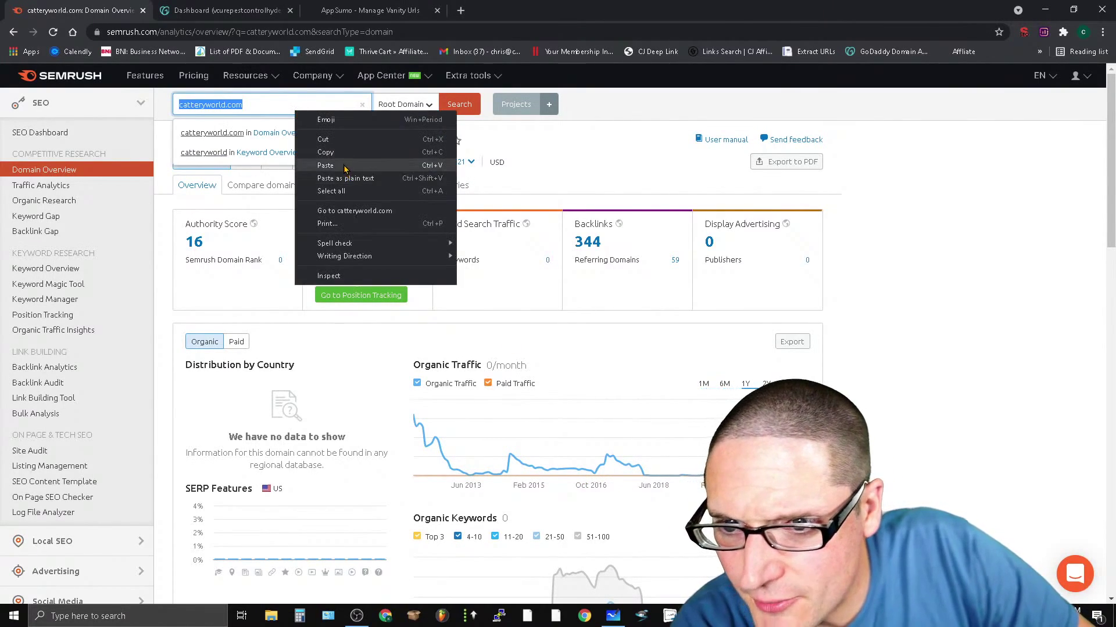
pyautogui.click(325, 152)
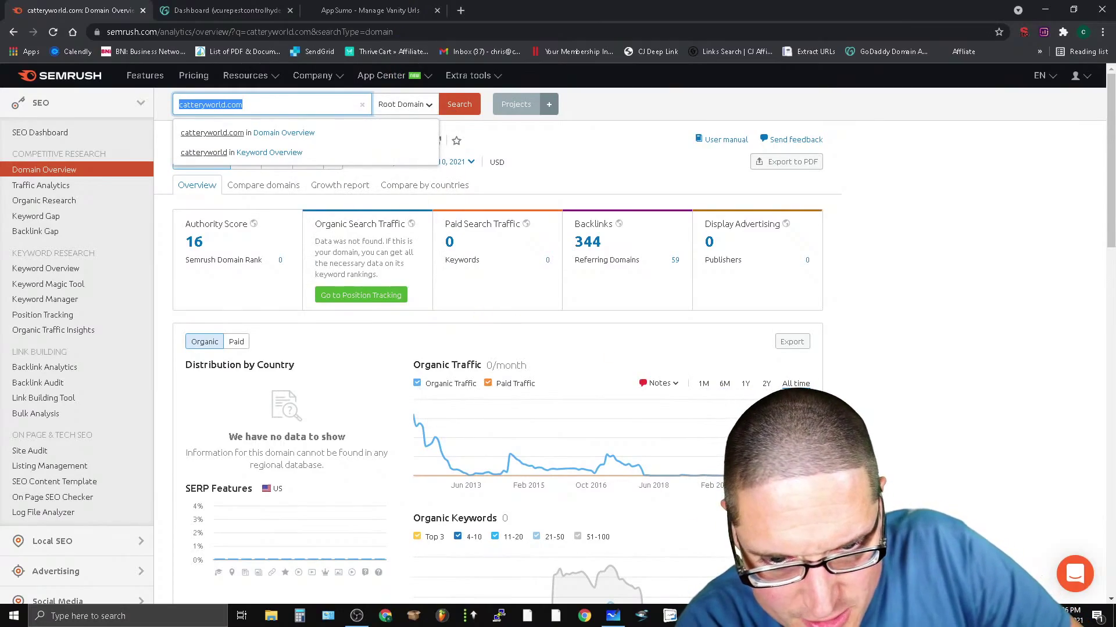
pyautogui.hotkey('alt', 'Tab')
pyautogui.click(795, 7)
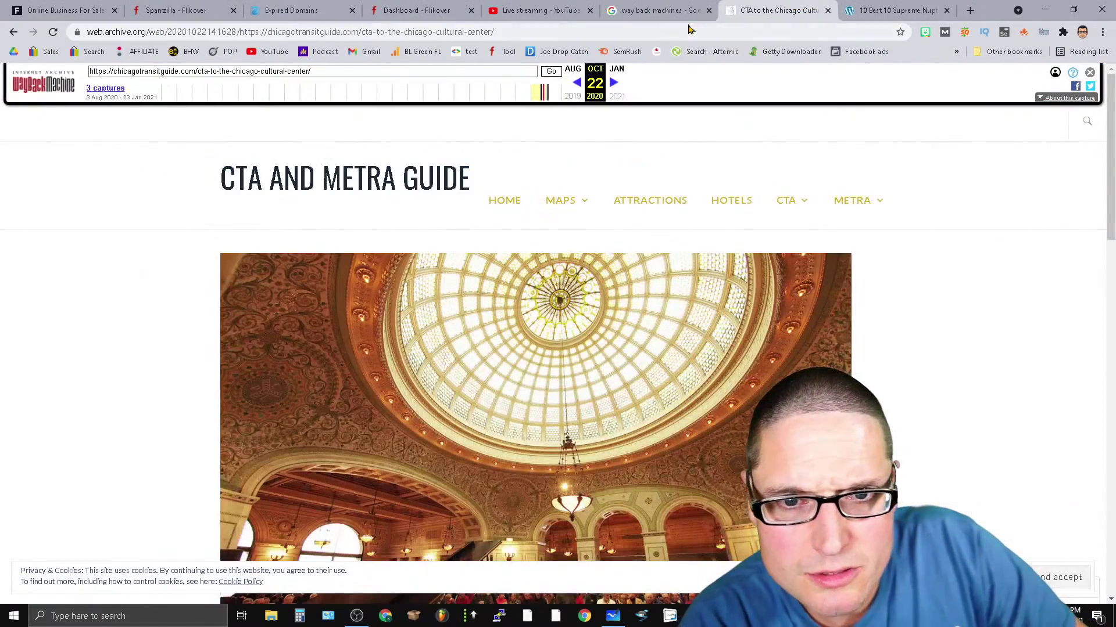
pyautogui.click(132, 73)
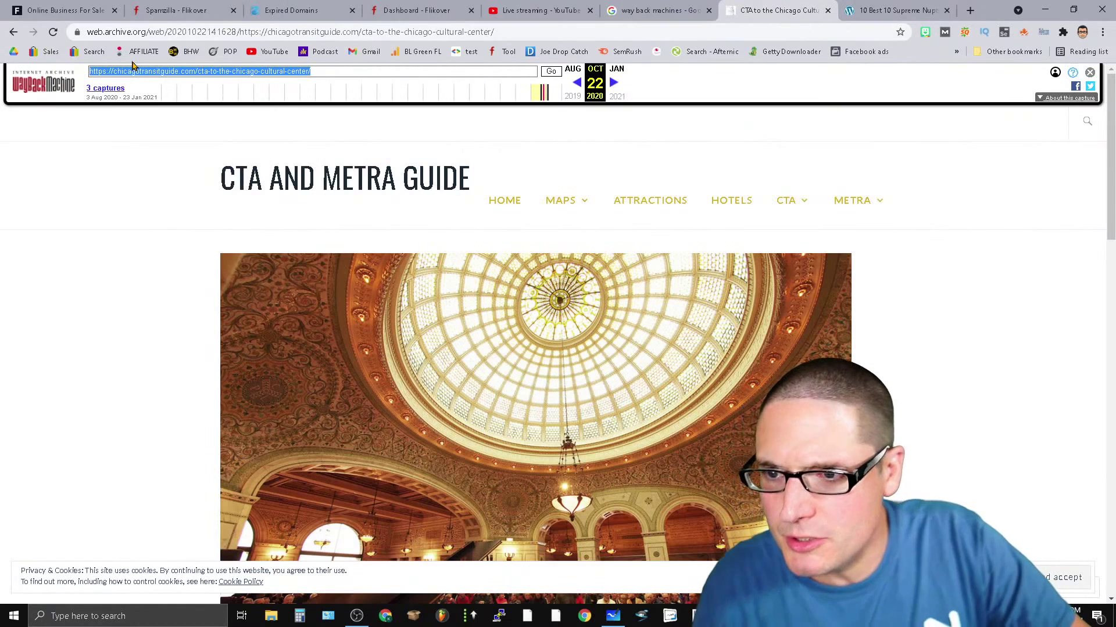
pyautogui.hotkey('ctrl', 'v')
pyautogui.press('Return')
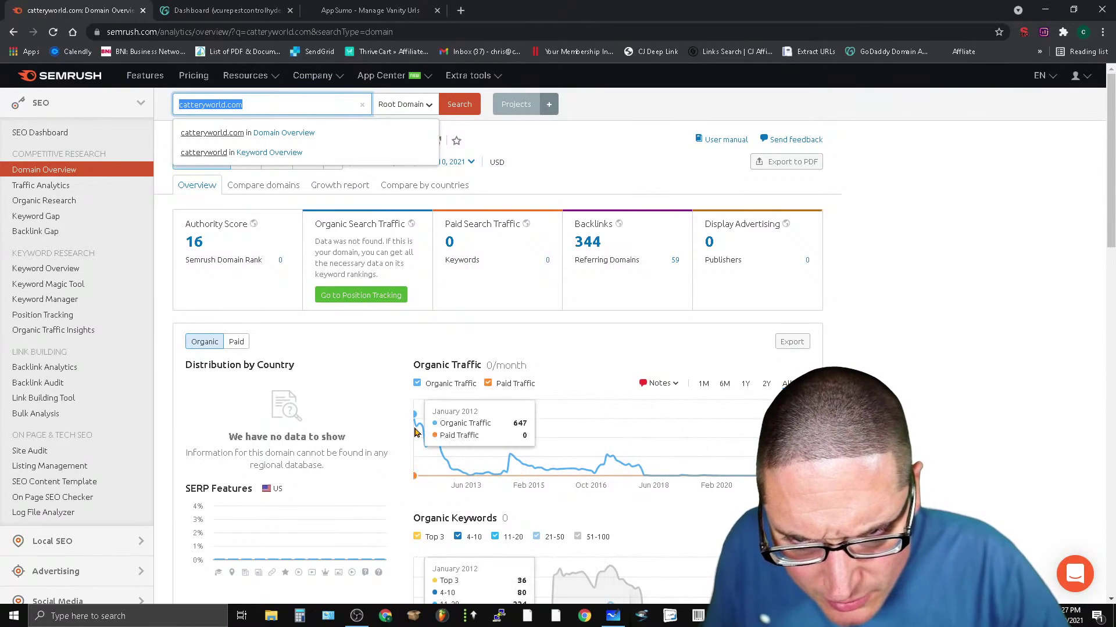
pyautogui.scroll(-3, 599, 482)
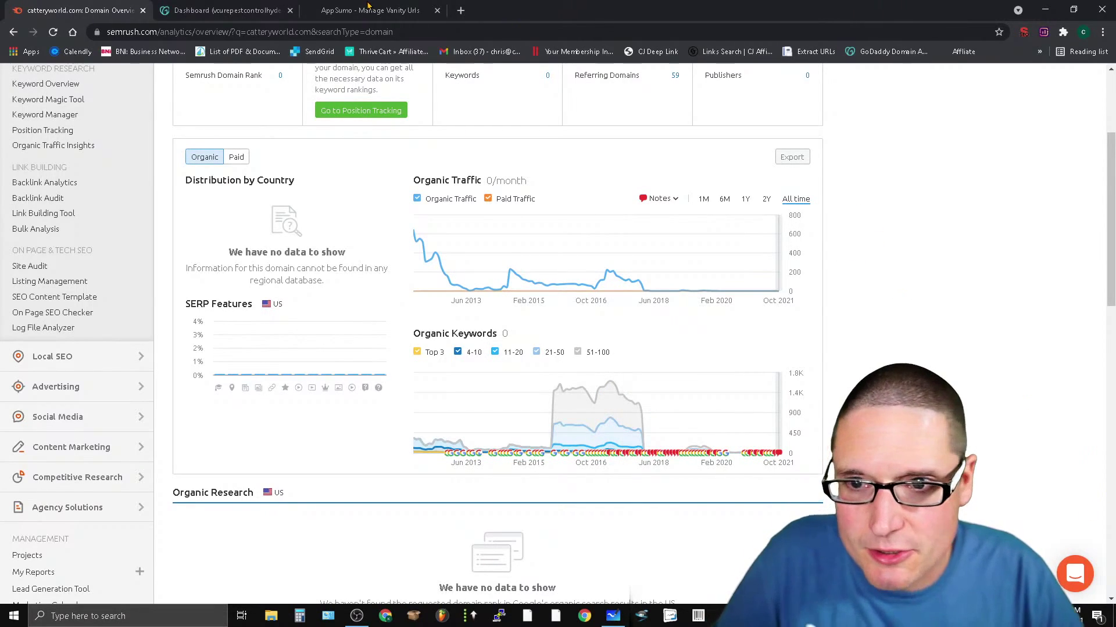
# Switch to the June 9, 2021 archived capture of catteryworld.com and look through its sections, menu links and Blog link.
pyautogui.hotkey('alt', 'Tab')
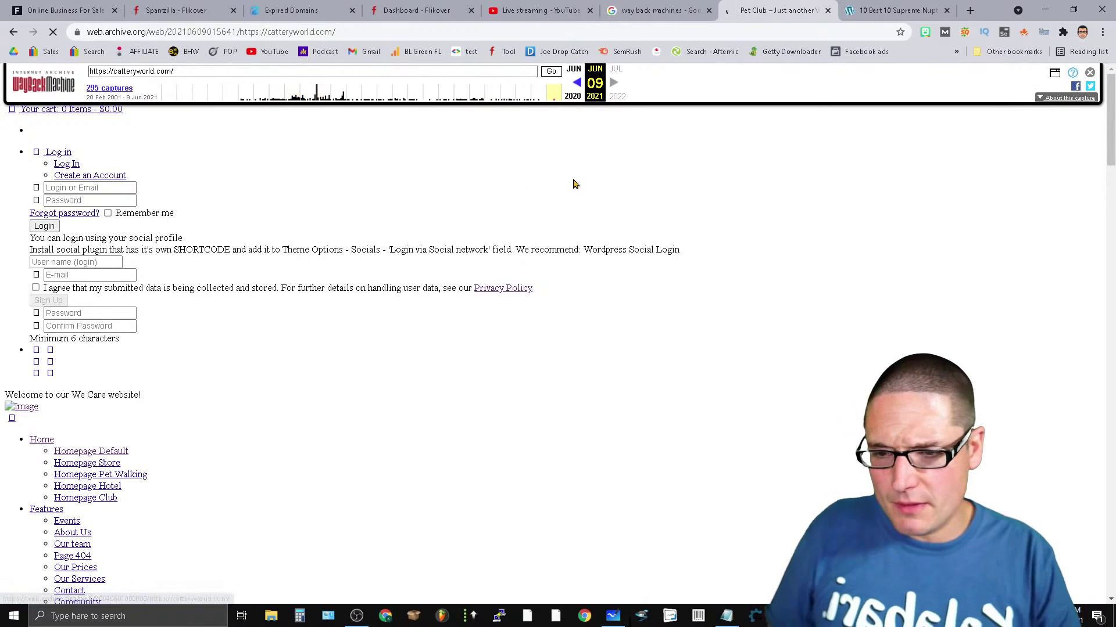
pyautogui.scroll(-6, 261, 424)
pyautogui.scroll(-3, 127, 443)
pyautogui.scroll(-8, 127, 444)
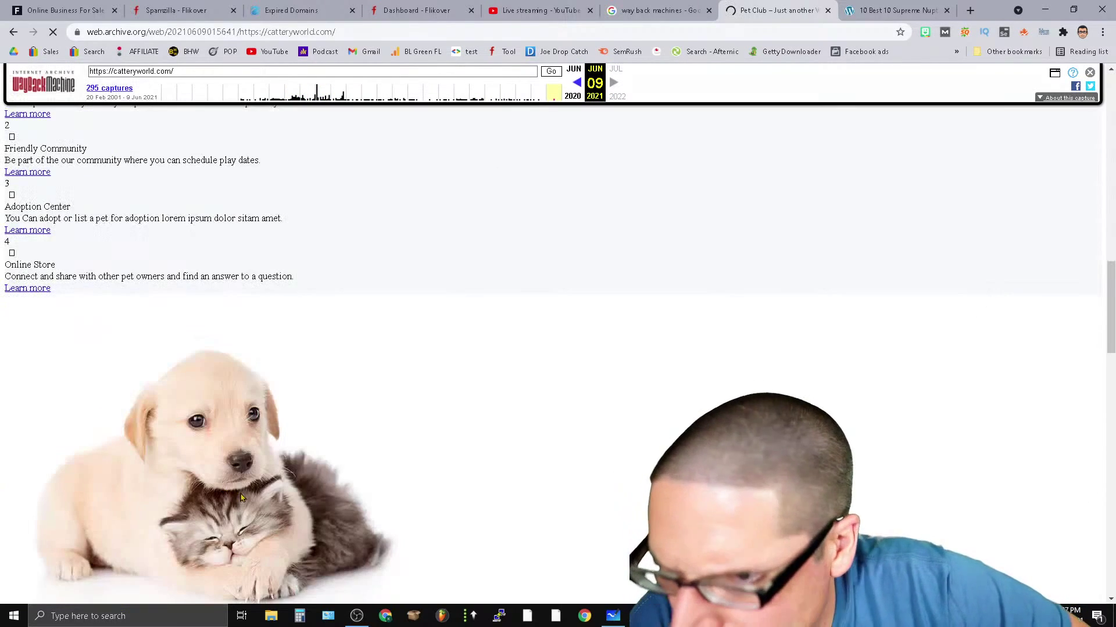
pyautogui.scroll(6, 209, 450)
pyautogui.scroll(3, 187, 357)
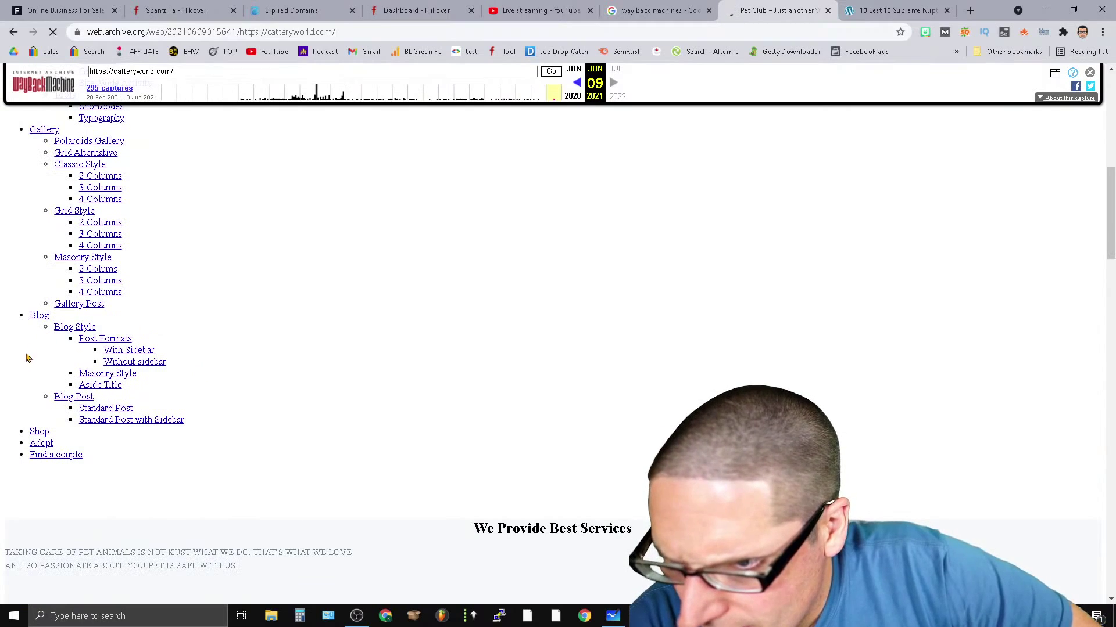
pyautogui.click(39, 317)
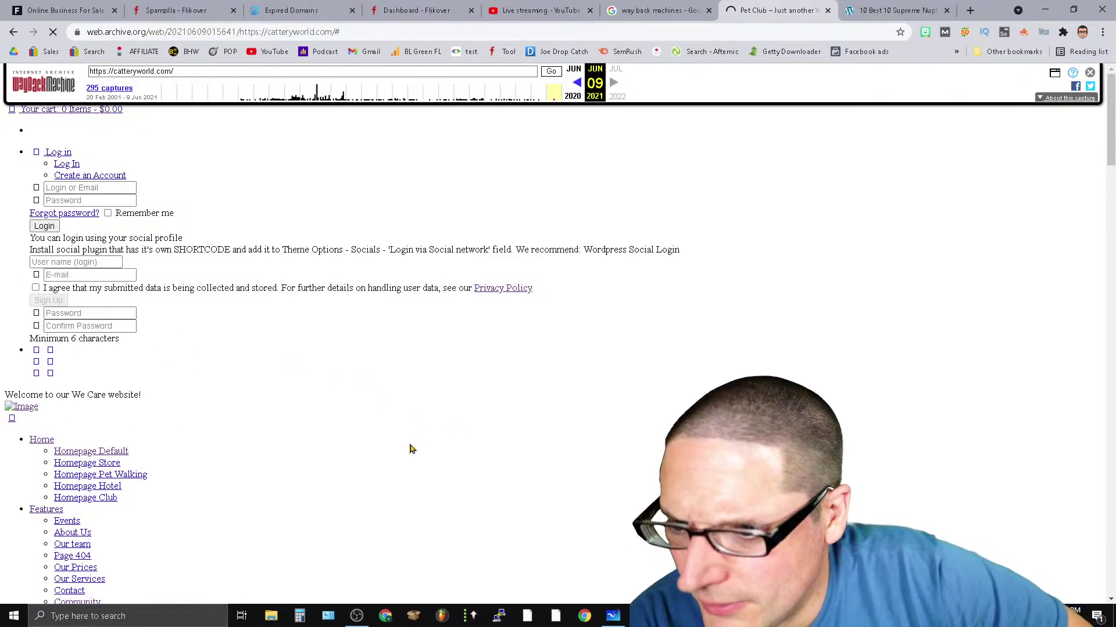
pyautogui.scroll(-3, 117, 468)
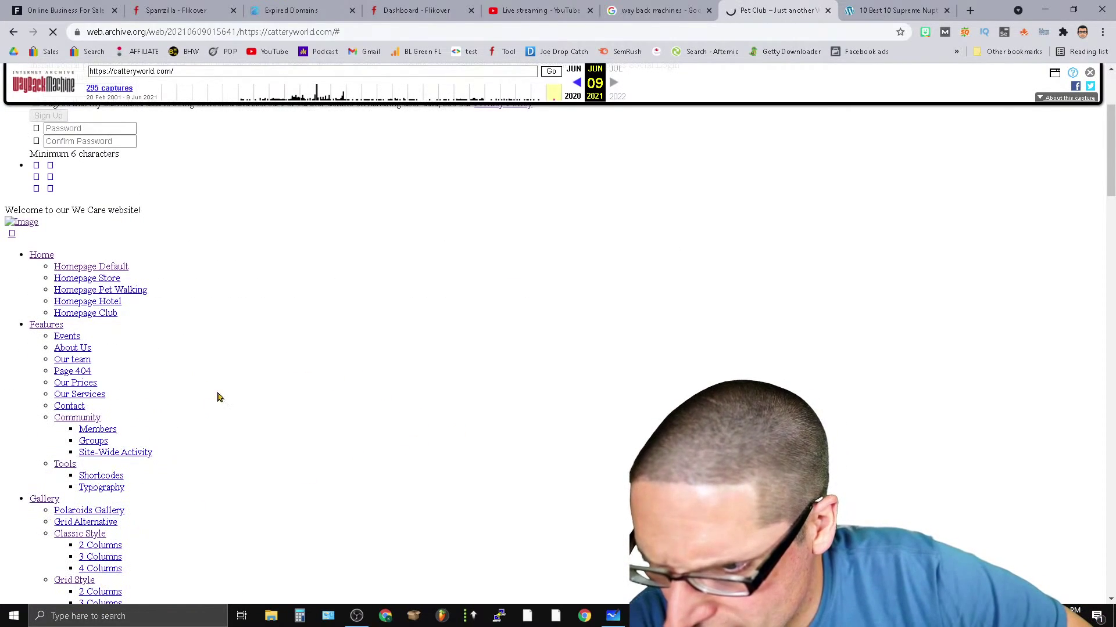
pyautogui.click(189, 71)
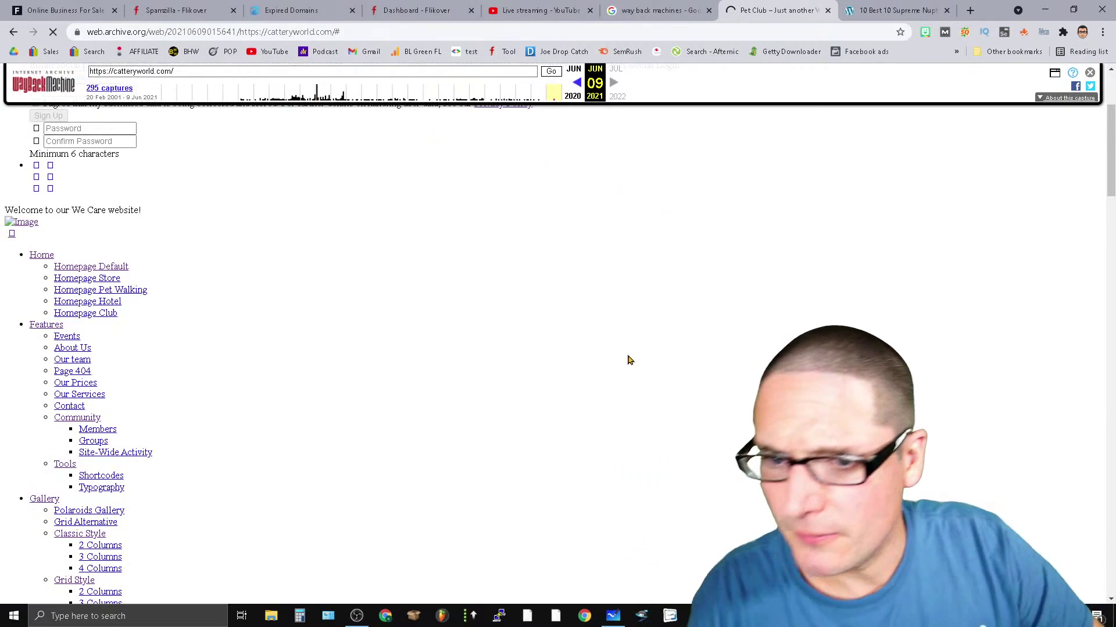
pyautogui.scroll(3, 581, 313)
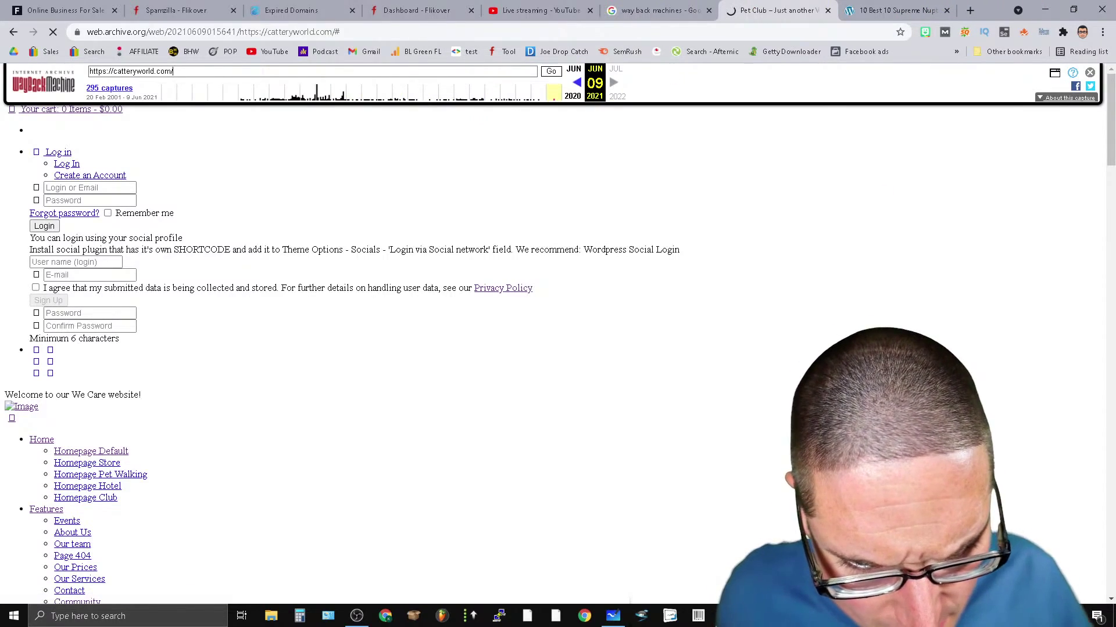
# Browse catteryworld.com's archived captures from 2006, 2007 and November 29, 2016, and open the Kitten Care page in the 2016 capture.
pyautogui.hotkey('alt', 'Tab')
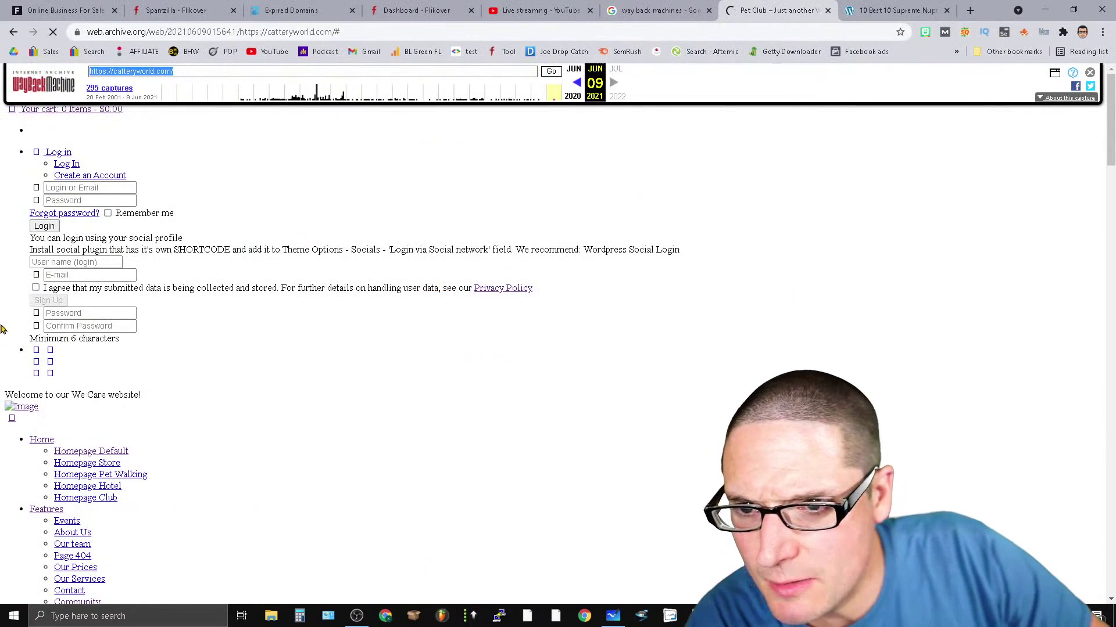
pyautogui.click(341, 90)
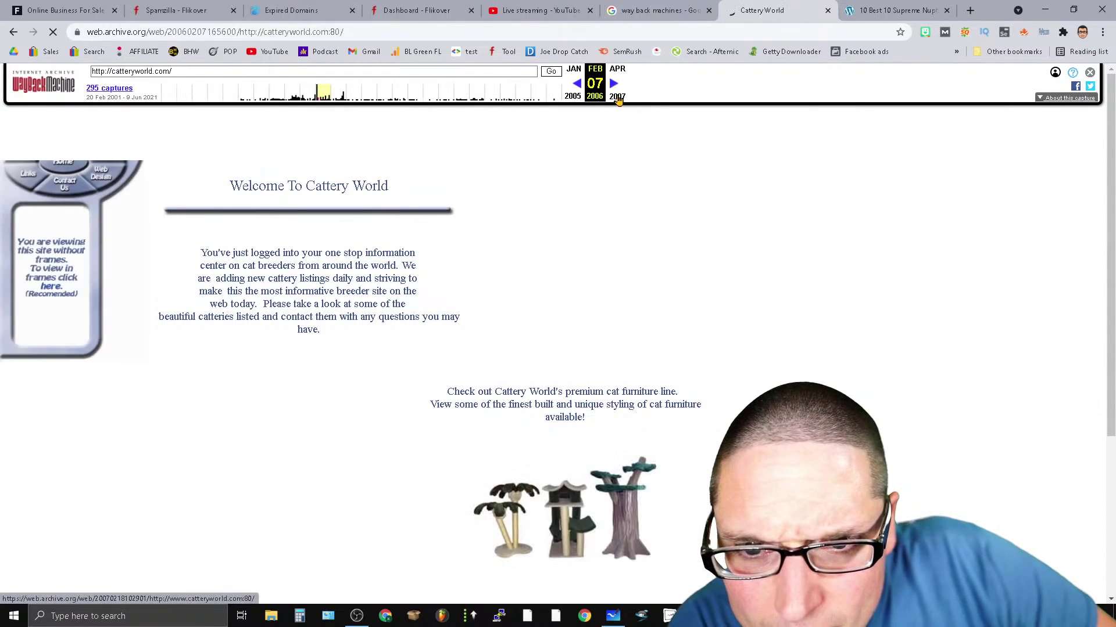
pyautogui.click(615, 85)
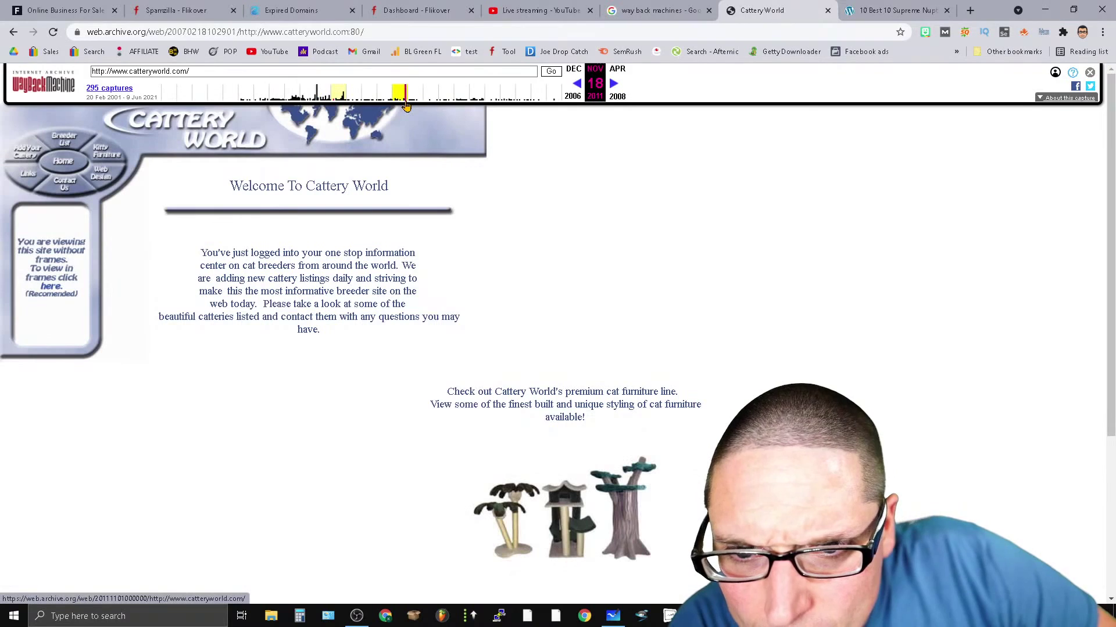
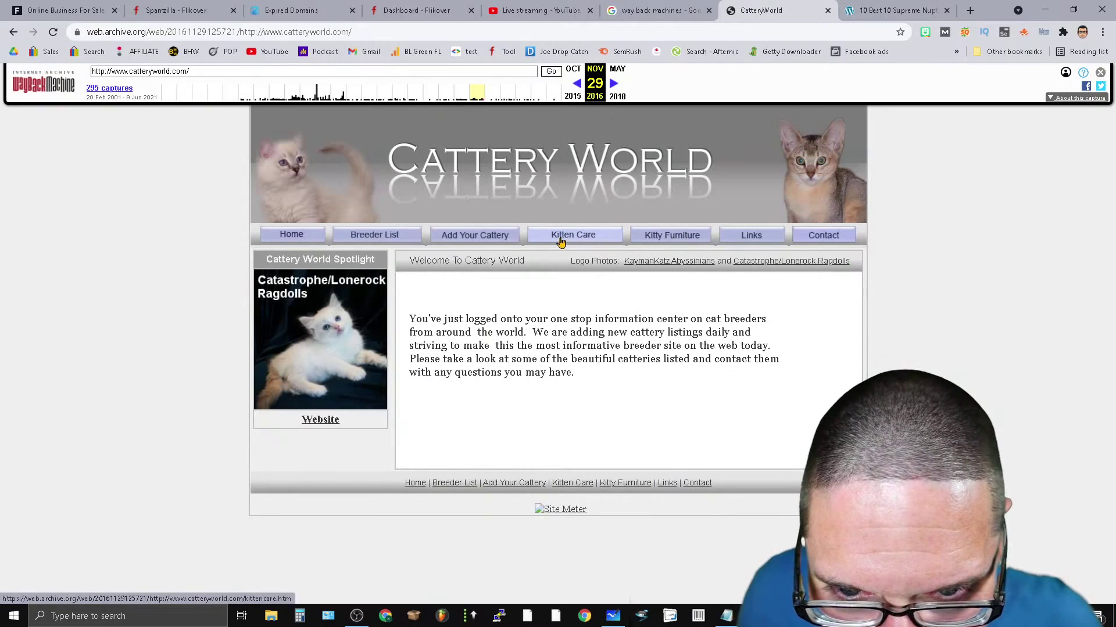
pyautogui.click(561, 242)
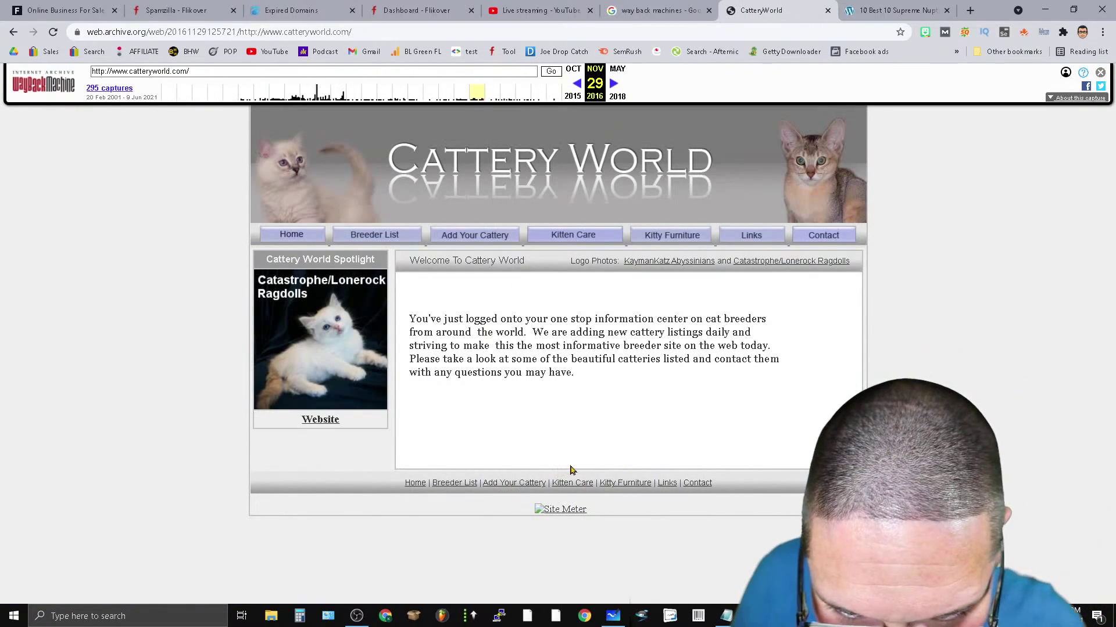
# Return to catteryworld.com's capture calendar, show the year 2016 and open the March 19, 2016 snapshot.
pyautogui.click(629, 490)
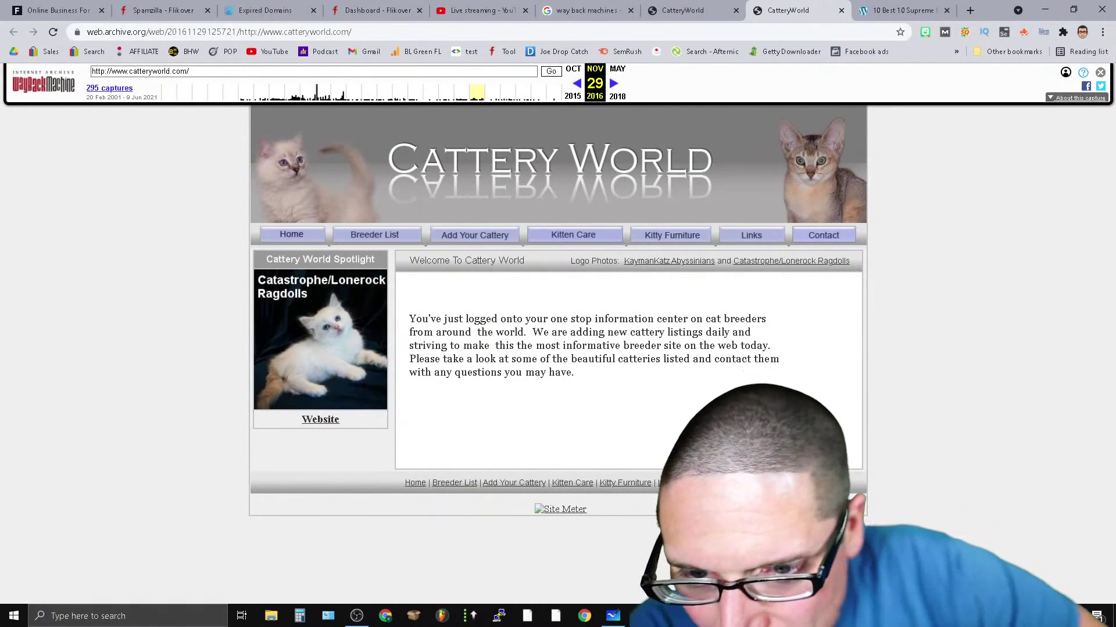
pyautogui.click(116, 89)
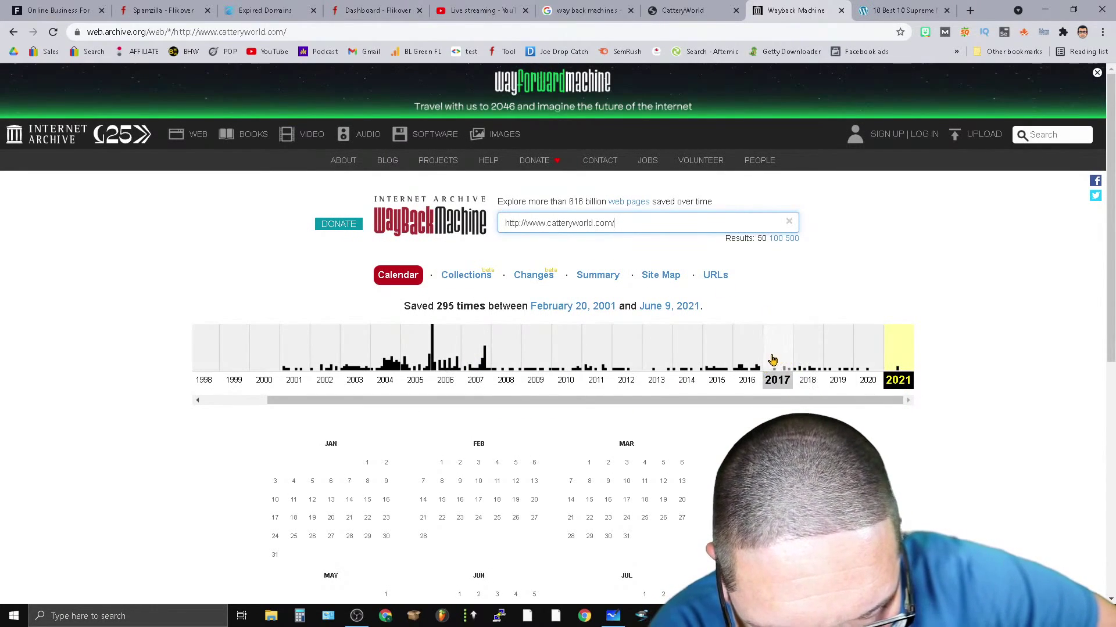
pyautogui.click(739, 371)
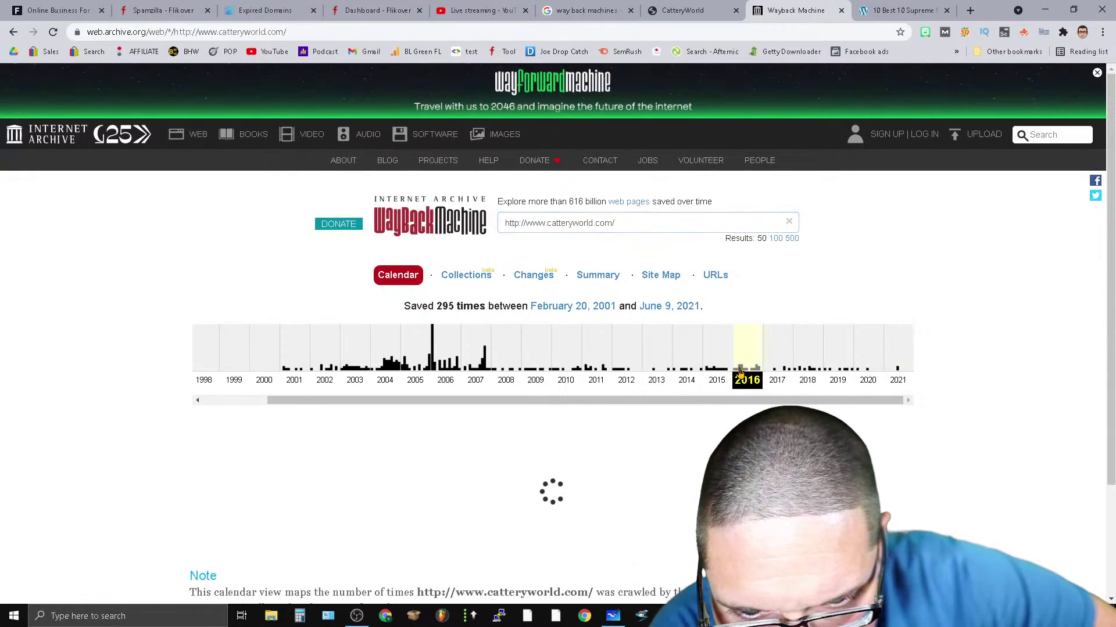
pyautogui.scroll(-6, 622, 383)
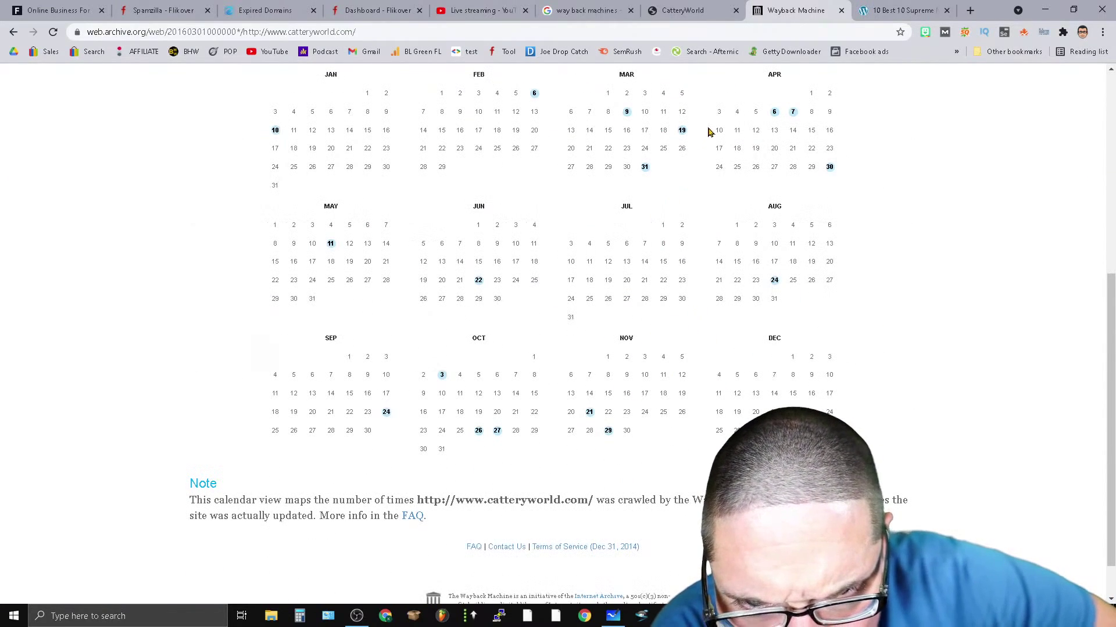
pyautogui.moveTo(682, 133)
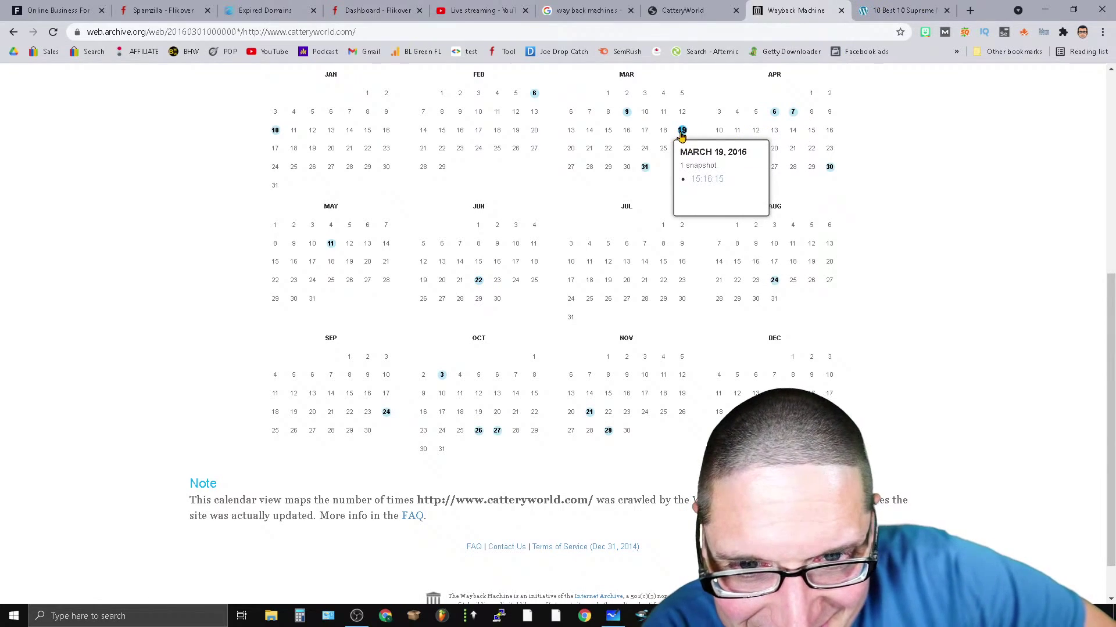
pyautogui.click(700, 180)
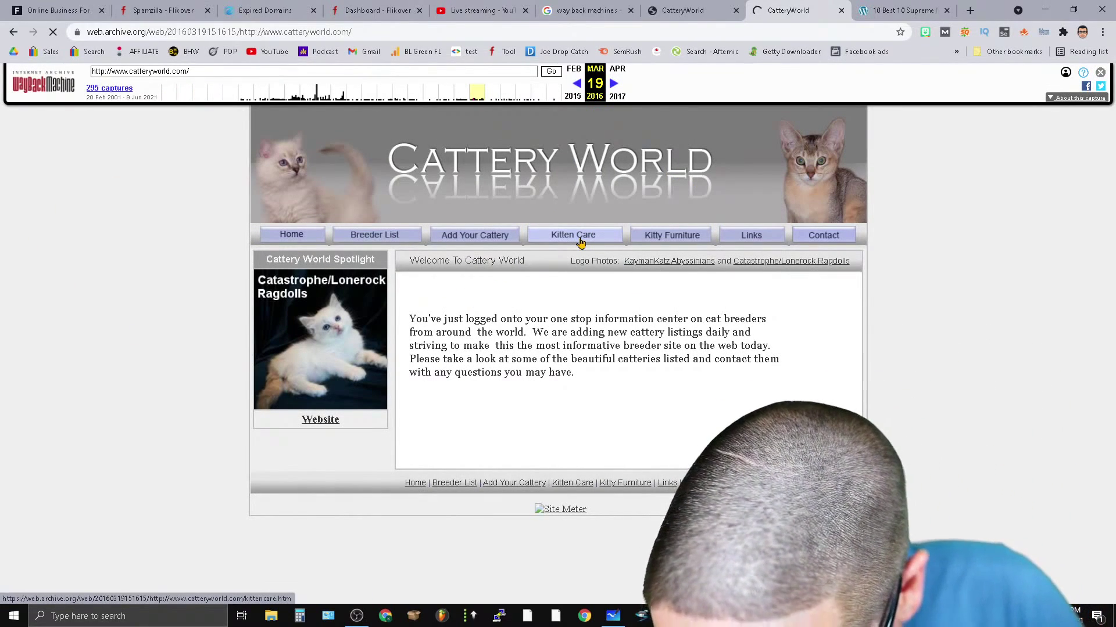
pyautogui.click(281, 73)
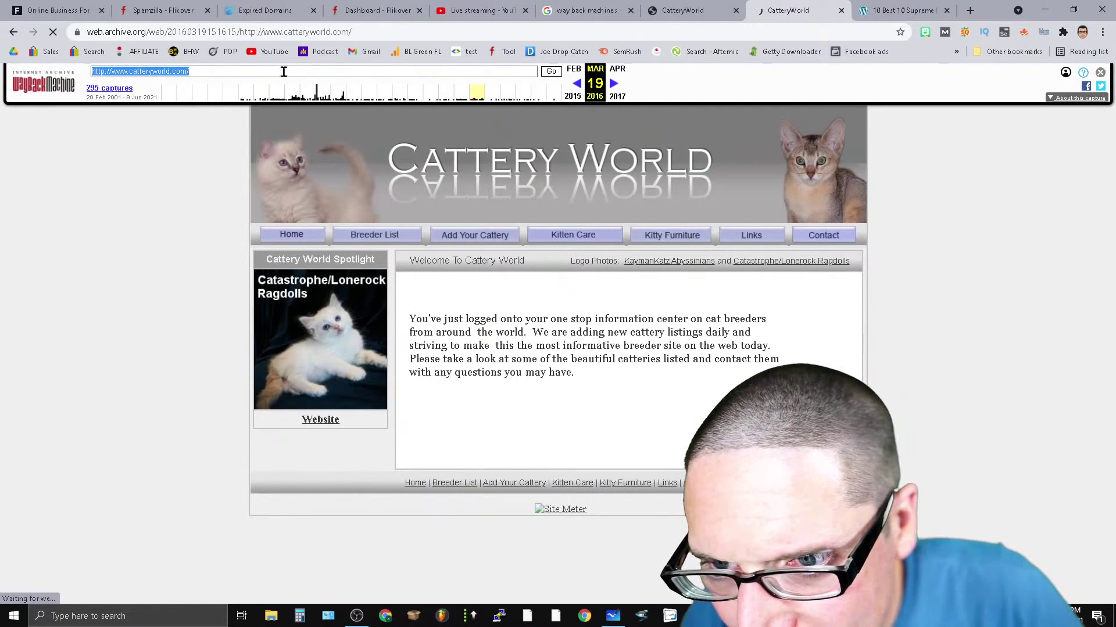
pyautogui.click(287, 70)
pyautogui.write('kitt')
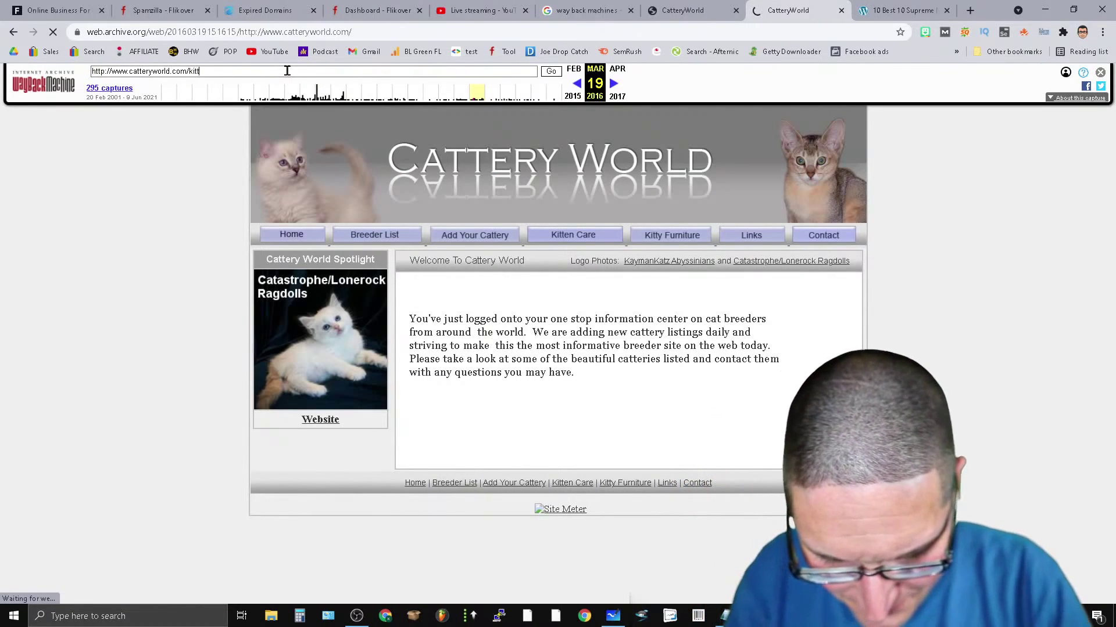
pyautogui.write('encar')
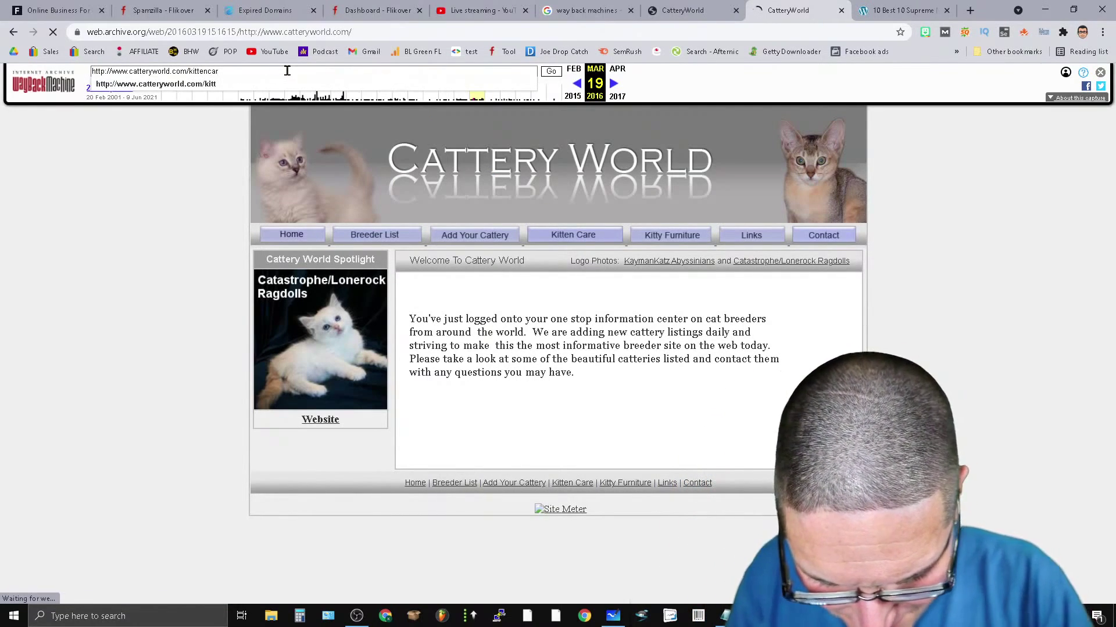
pyautogui.write('e.htm')
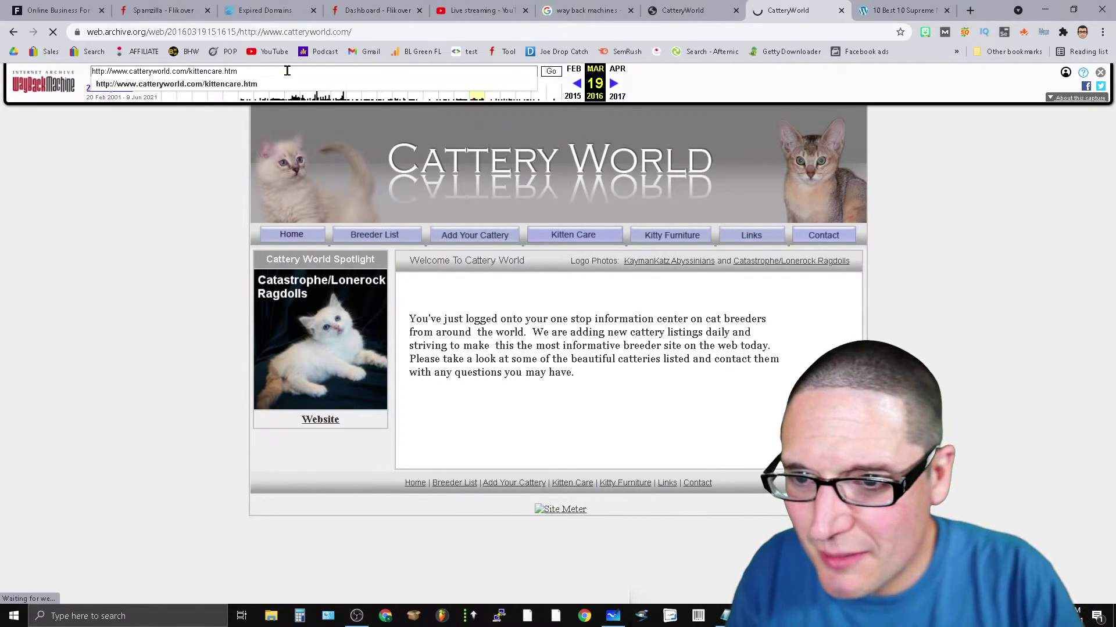
pyautogui.press('Return')
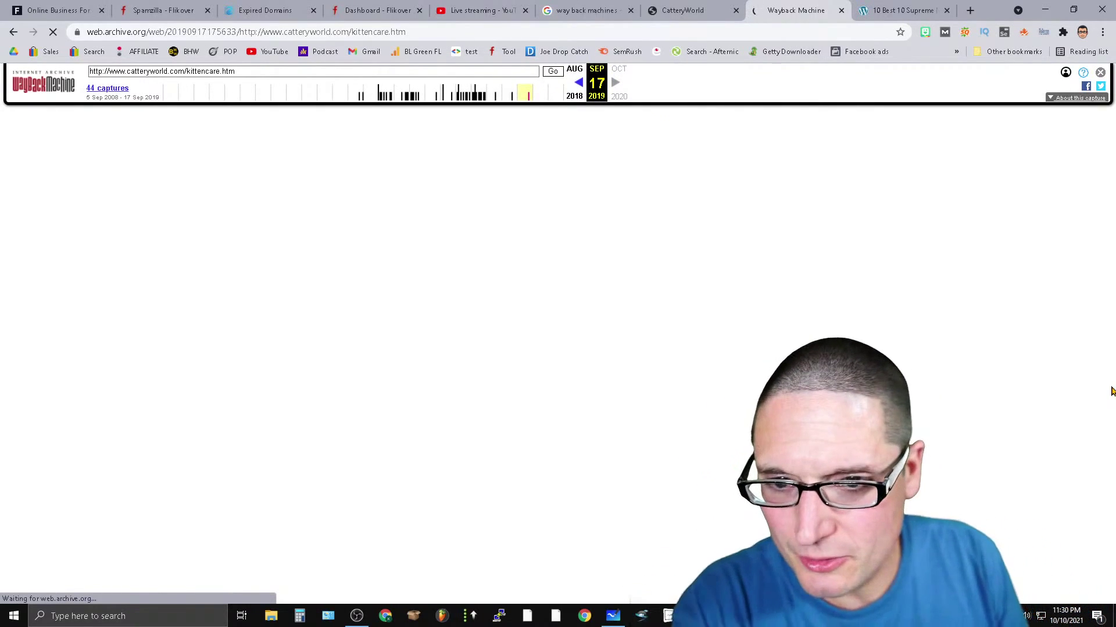
pyautogui.scroll(-4, 593, 430)
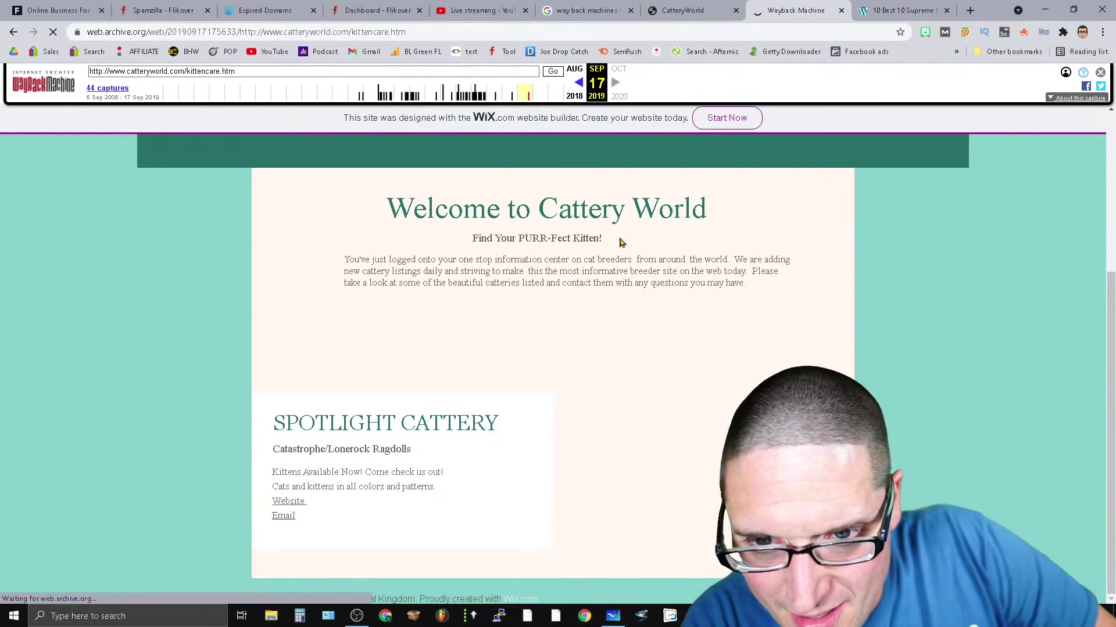
pyautogui.moveTo(662, 260); pyautogui.dragTo(434, 206)
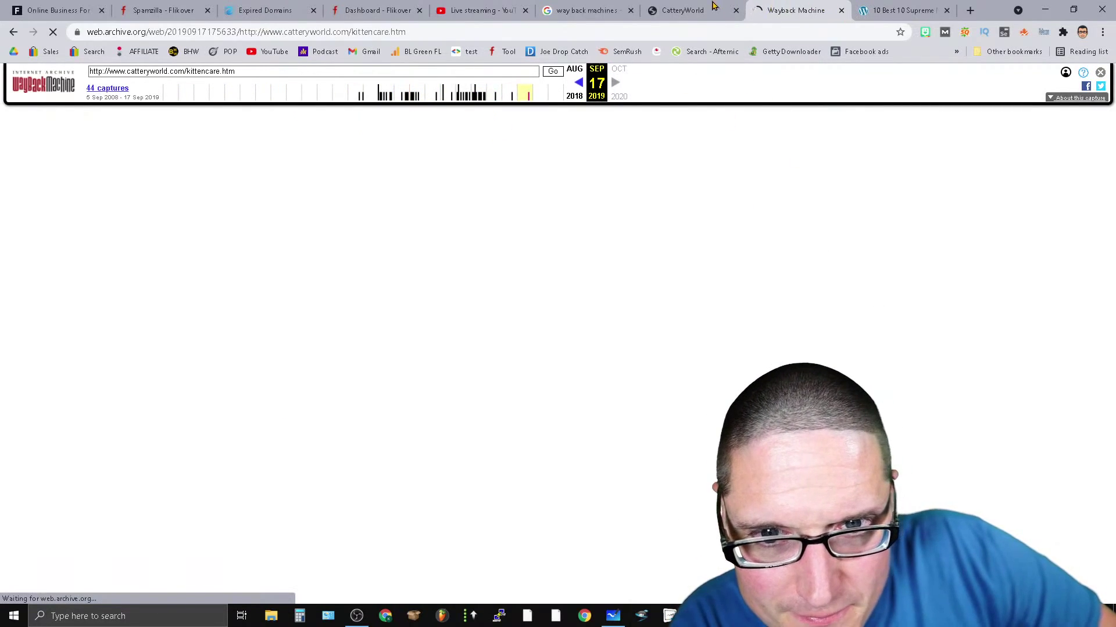
# Close the extra Wayback Machine tab holding the kittencare.htm capture and return to Spamzilla's expired domains list.
pyautogui.click(714, 6)
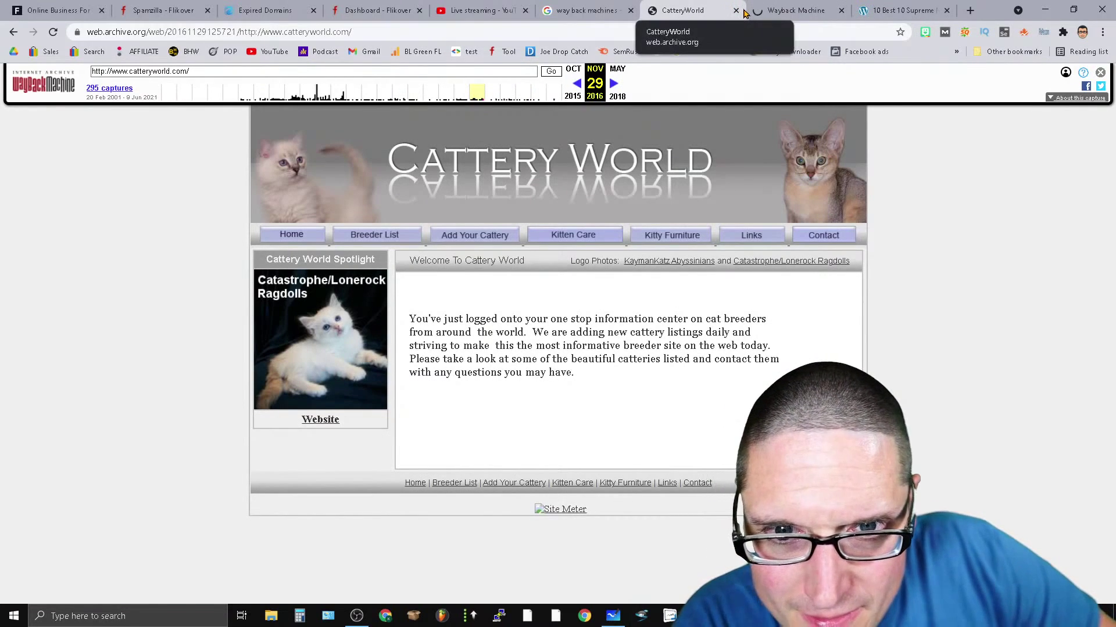
pyautogui.click(802, 9)
pyautogui.click(841, 11)
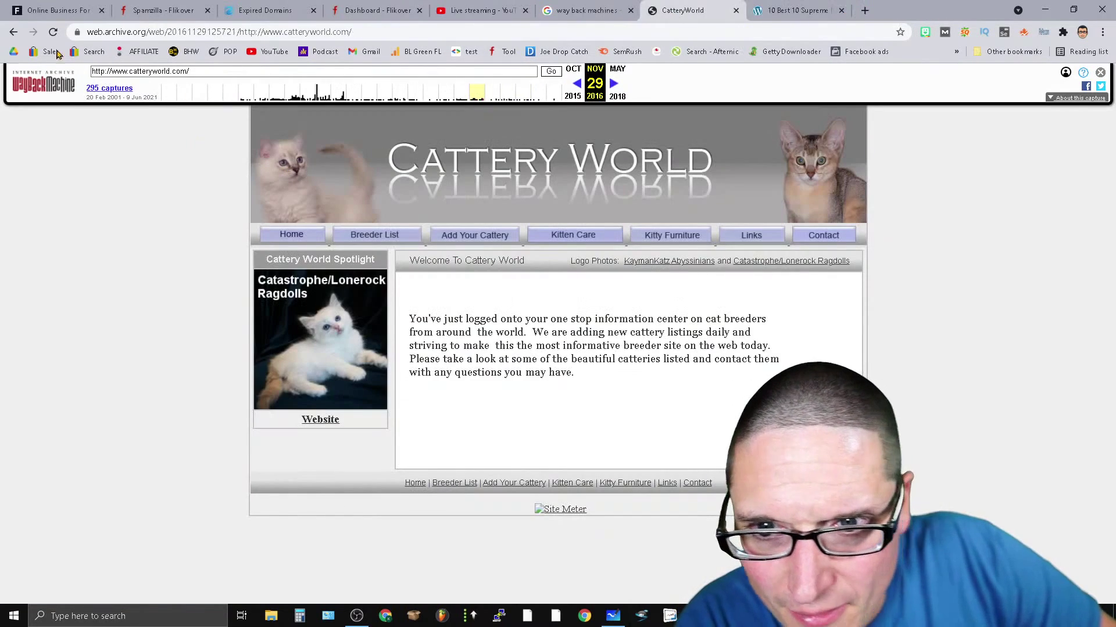
pyautogui.click(185, 9)
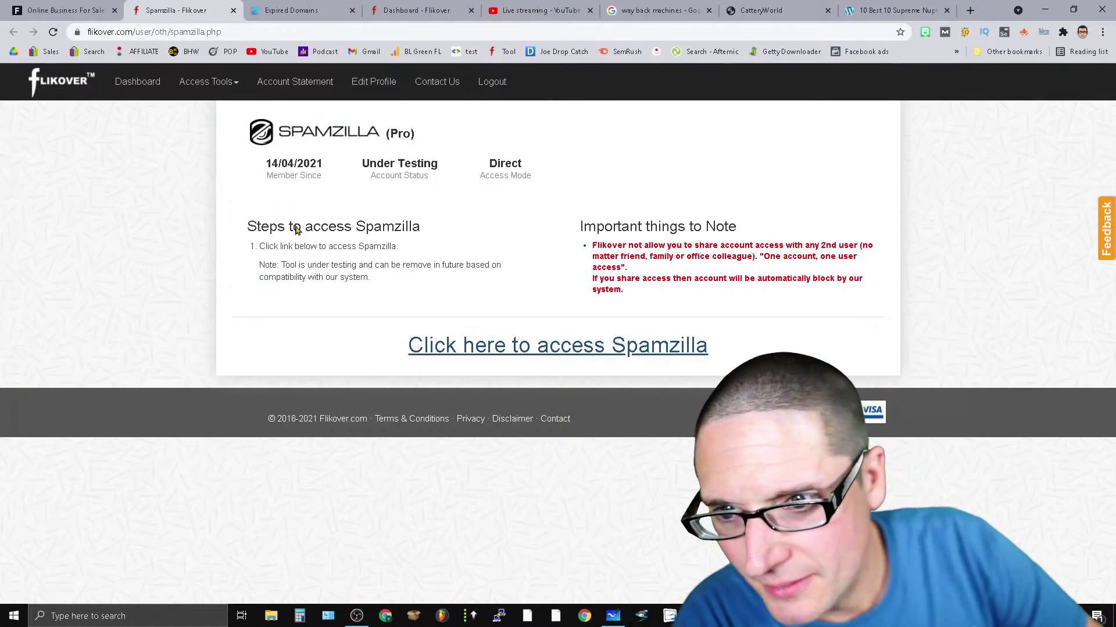
pyautogui.click(288, 9)
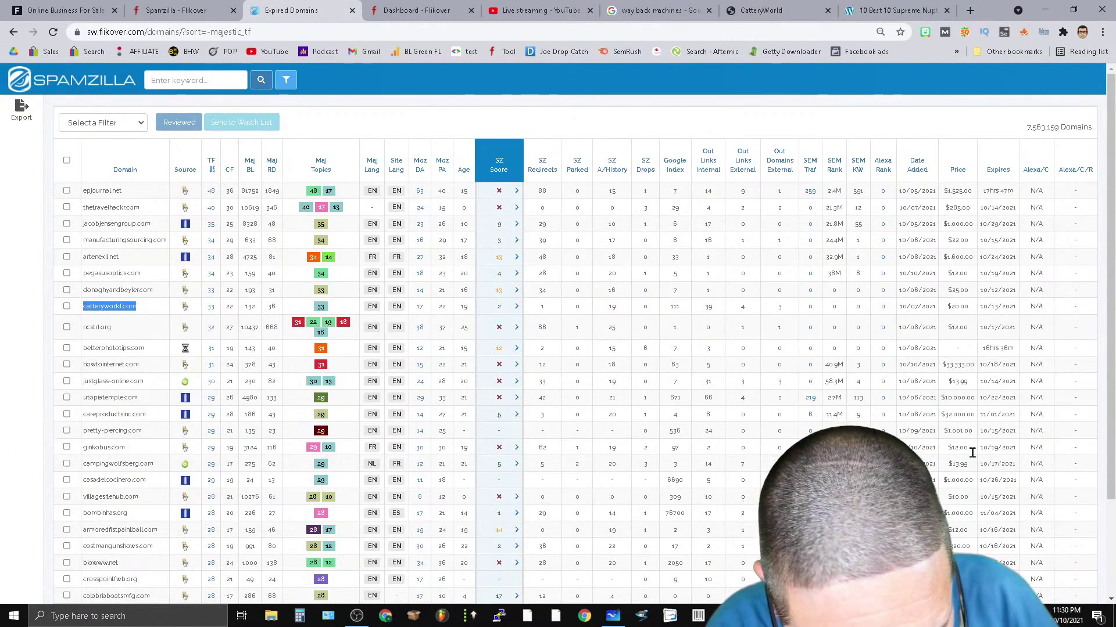
# Look over the expired domains and sort the list by Semrush traffic, highest first.
pyautogui.scroll(-3, 1081, 419)
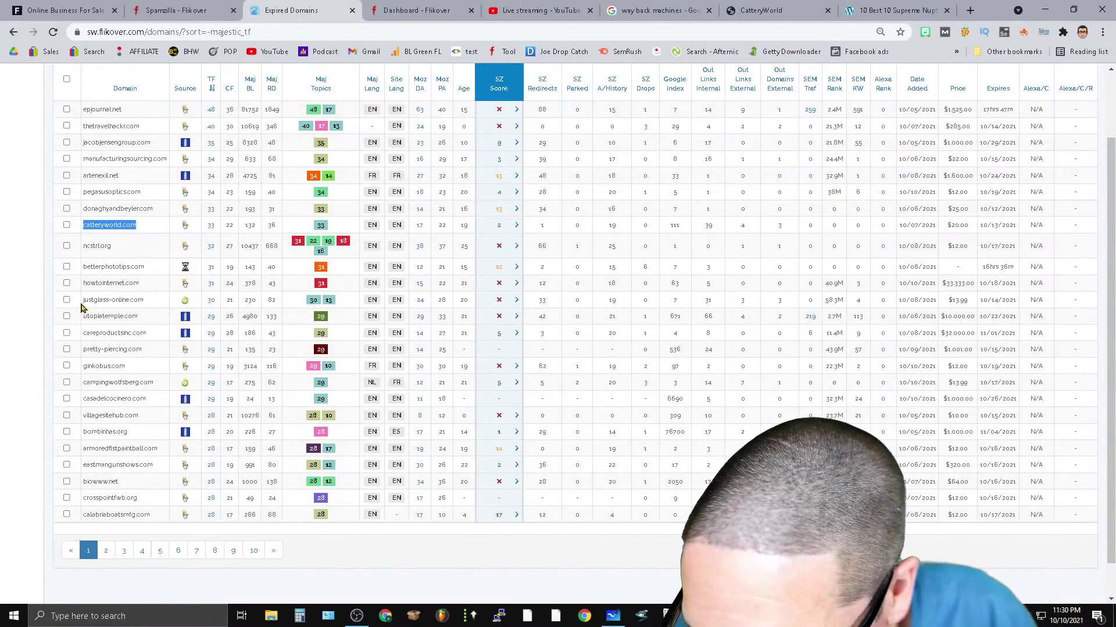
pyautogui.scroll(3, 622, 500)
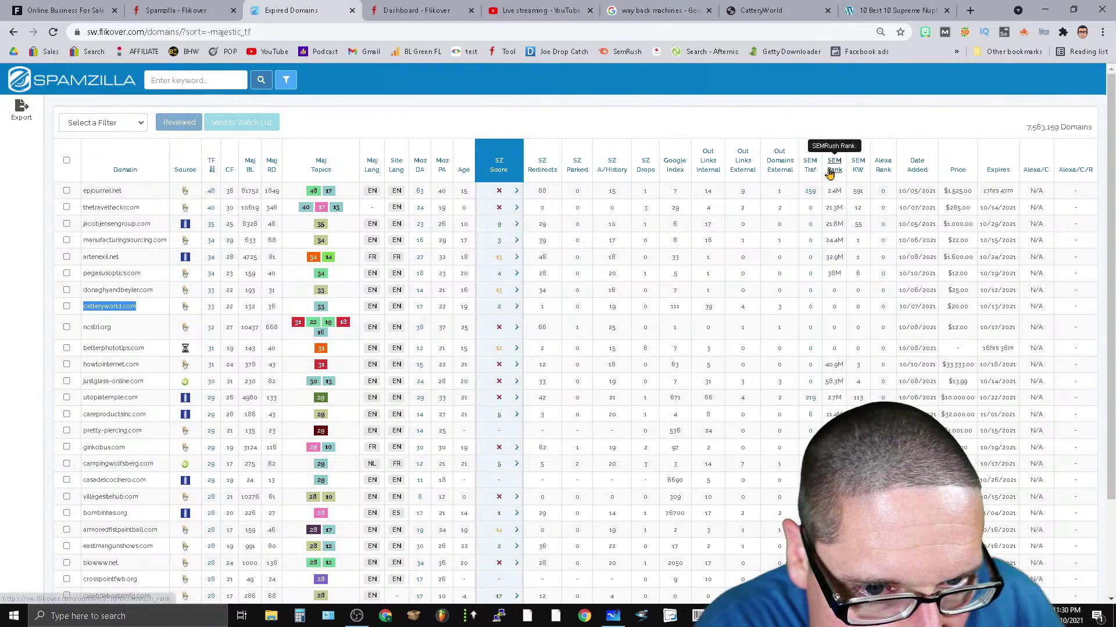
pyautogui.click(809, 167)
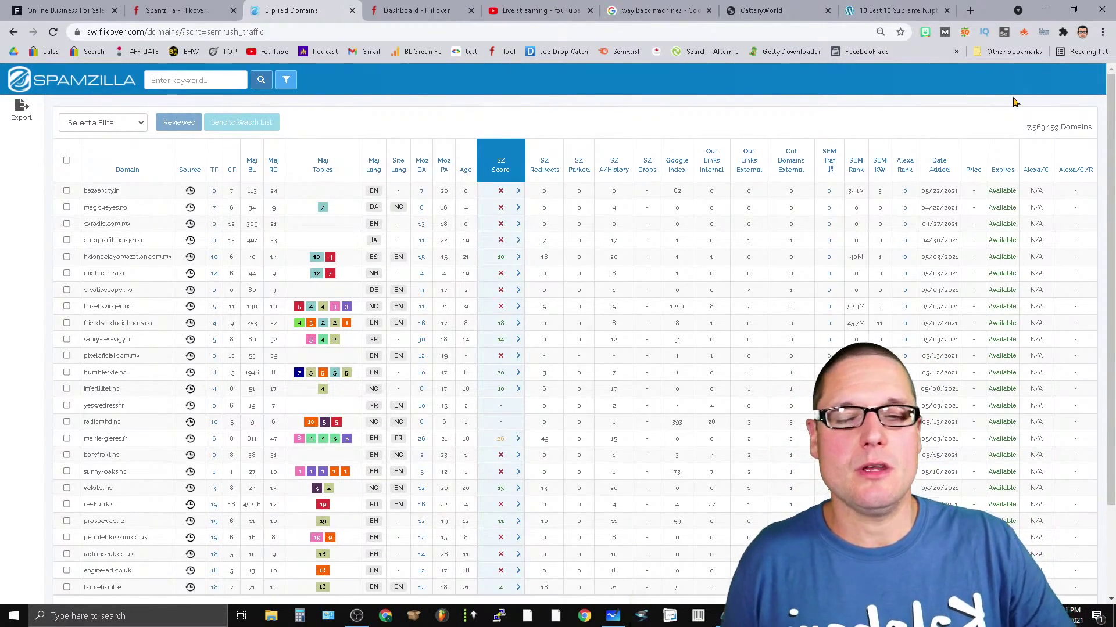
pyautogui.click(828, 180)
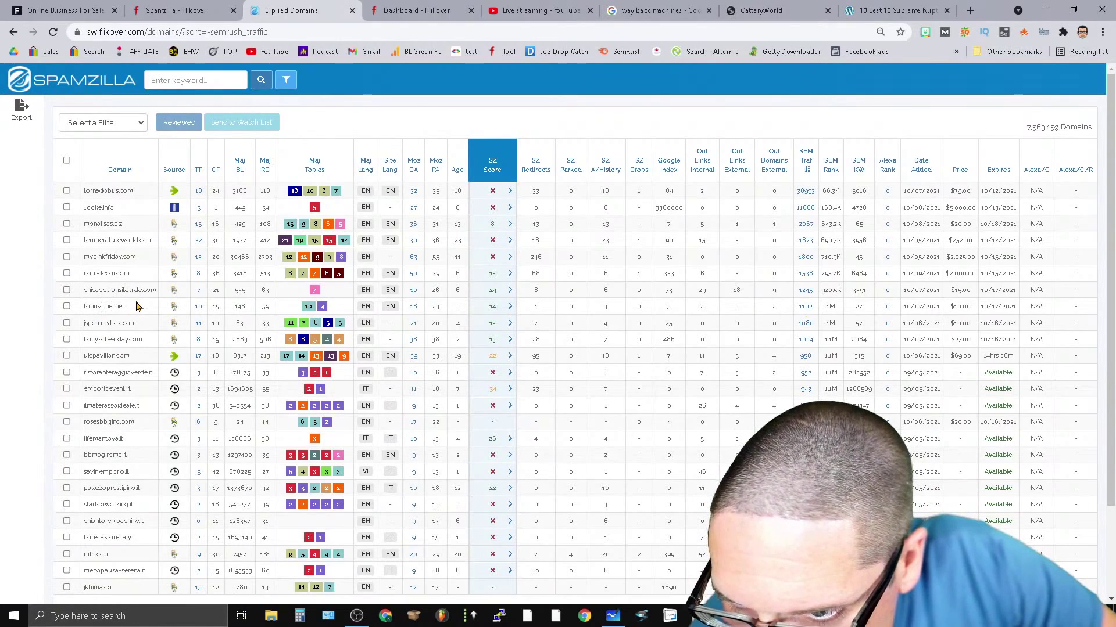
# Copy totinsdiner.net, load it in Semrush's Domain Overview, and review its organic traffic history and top organic keywords.
pyautogui.moveTo(139, 307); pyautogui.dragTo(80, 314)
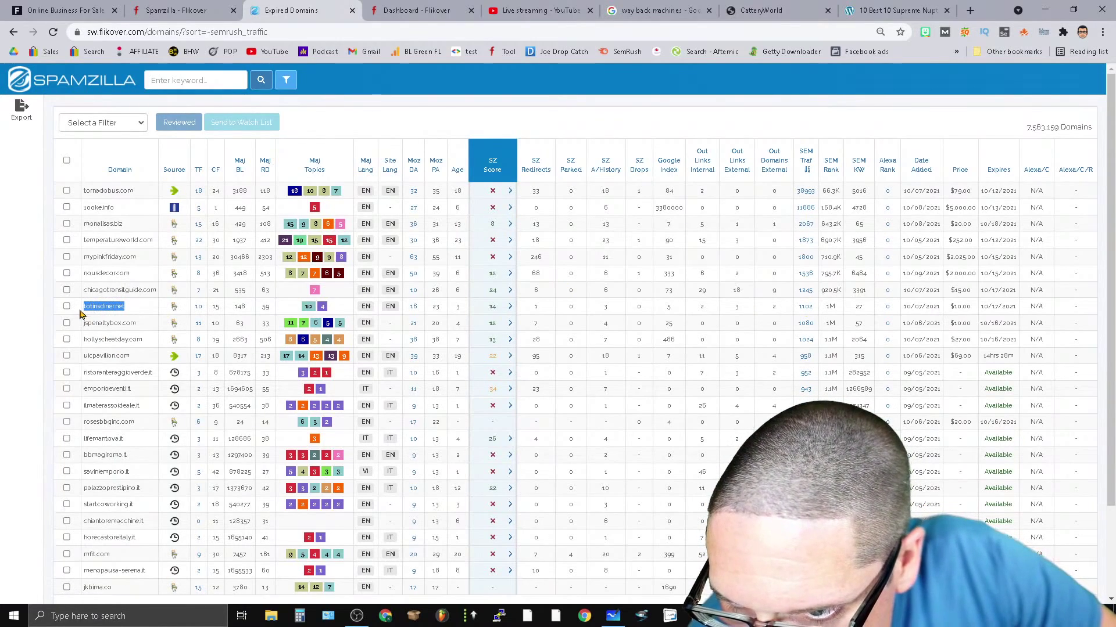
pyautogui.rightClick(118, 304)
pyautogui.click(137, 312)
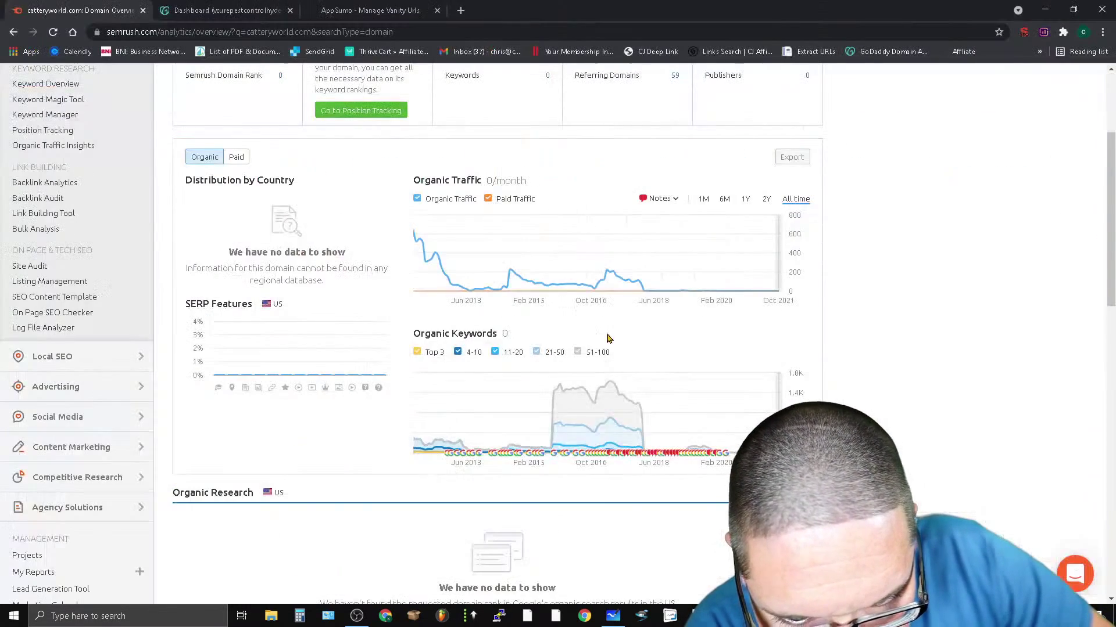
pyautogui.scroll(3, 298, 233)
pyautogui.click(297, 104)
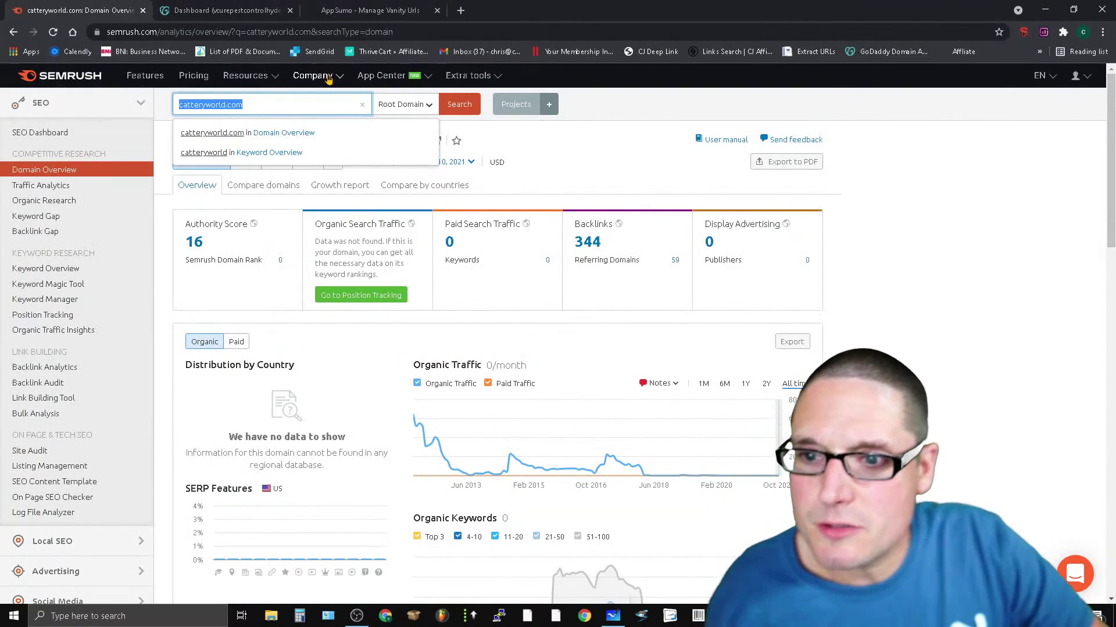
pyautogui.hotkey('ctrl', 'v')
pyautogui.press('Return')
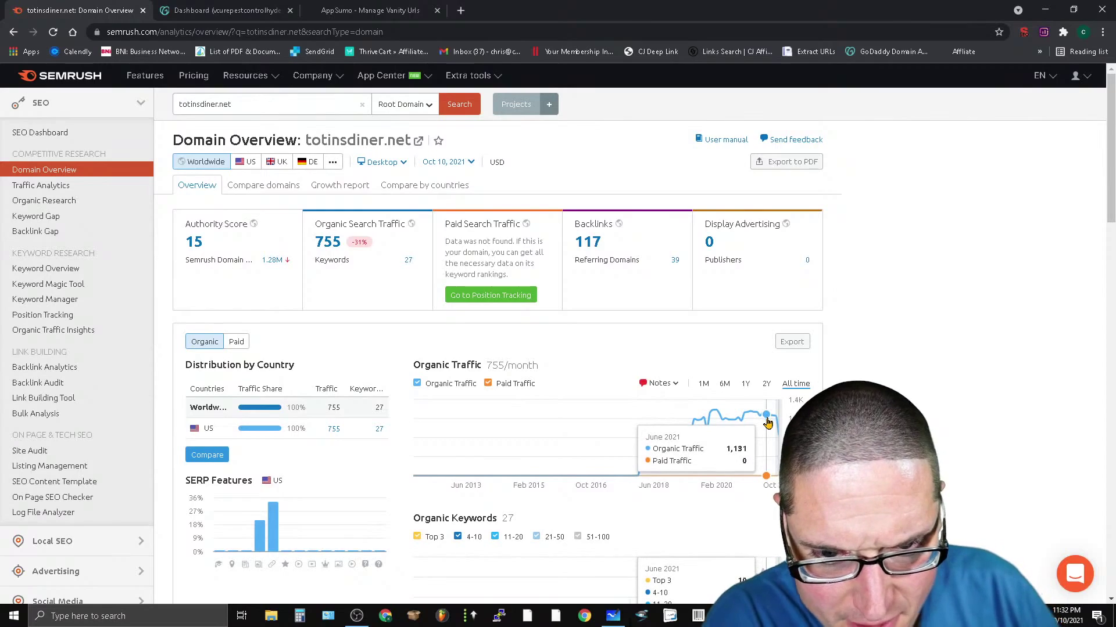
pyautogui.scroll(-6, 697, 401)
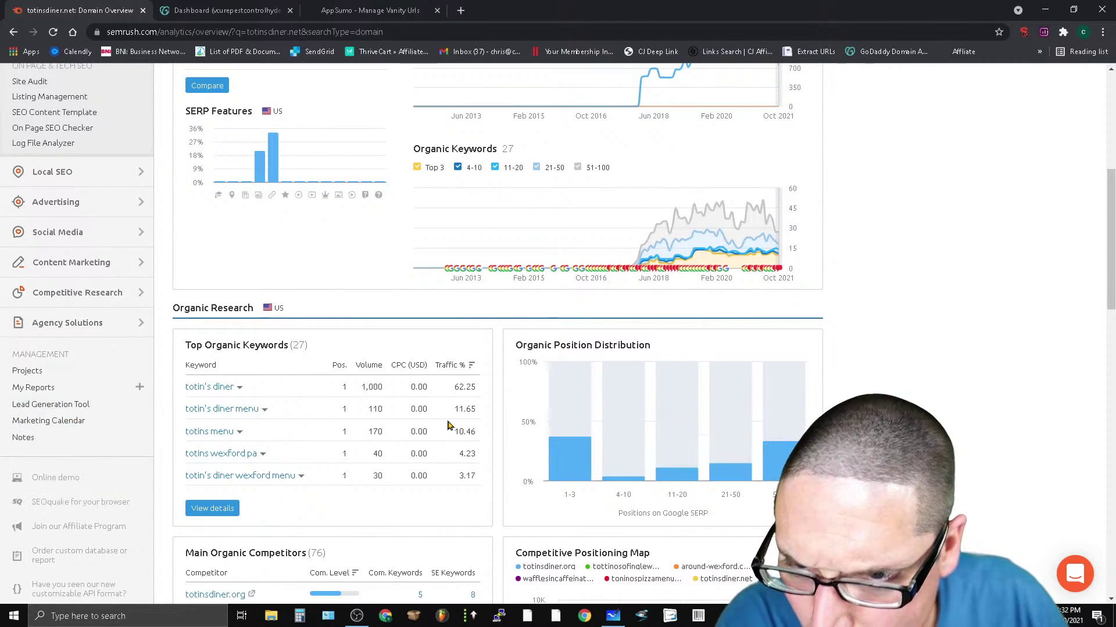
pyautogui.scroll(6, 451, 427)
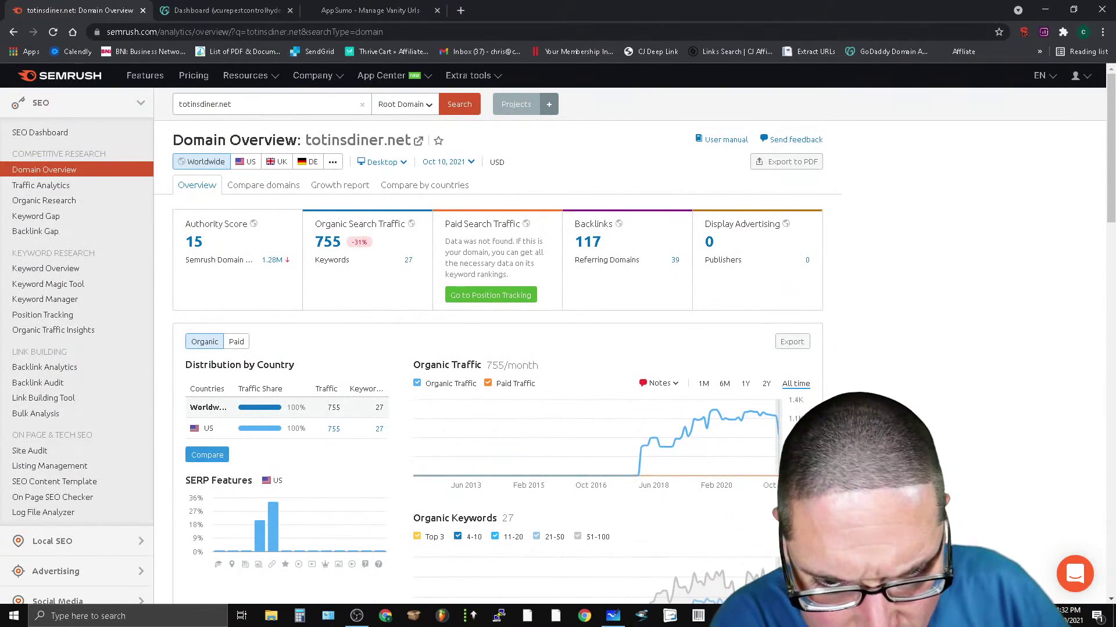
# Go back to Spamzilla, look through the first page of traffic-sorted expired domains, and open page 2 of the list.
pyautogui.hotkey('alt', 'Tab')
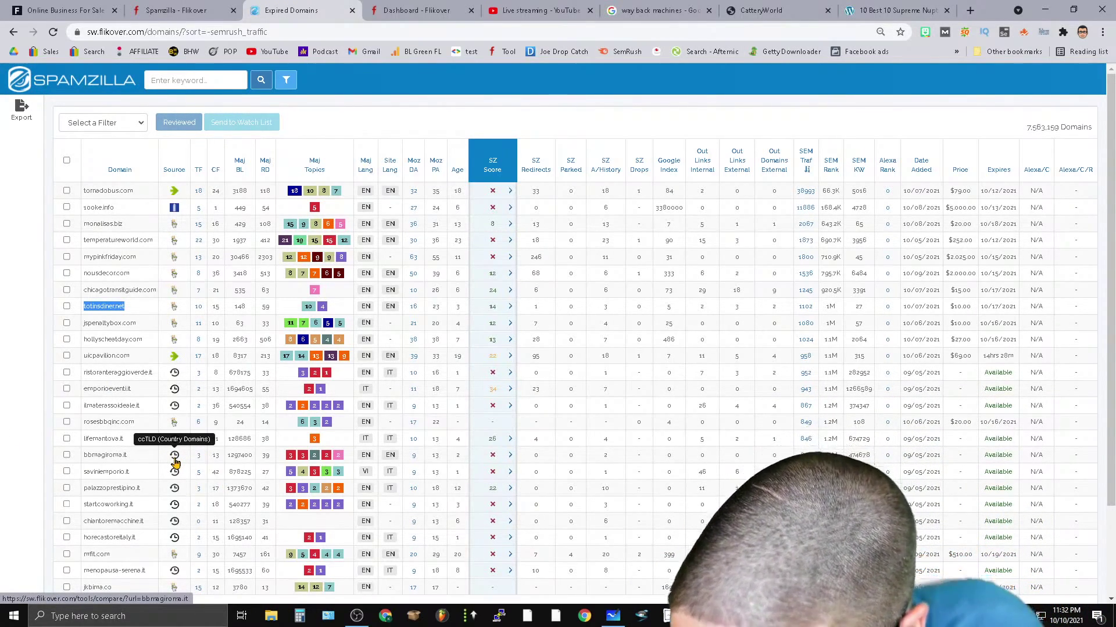
pyautogui.scroll(-5, 151, 440)
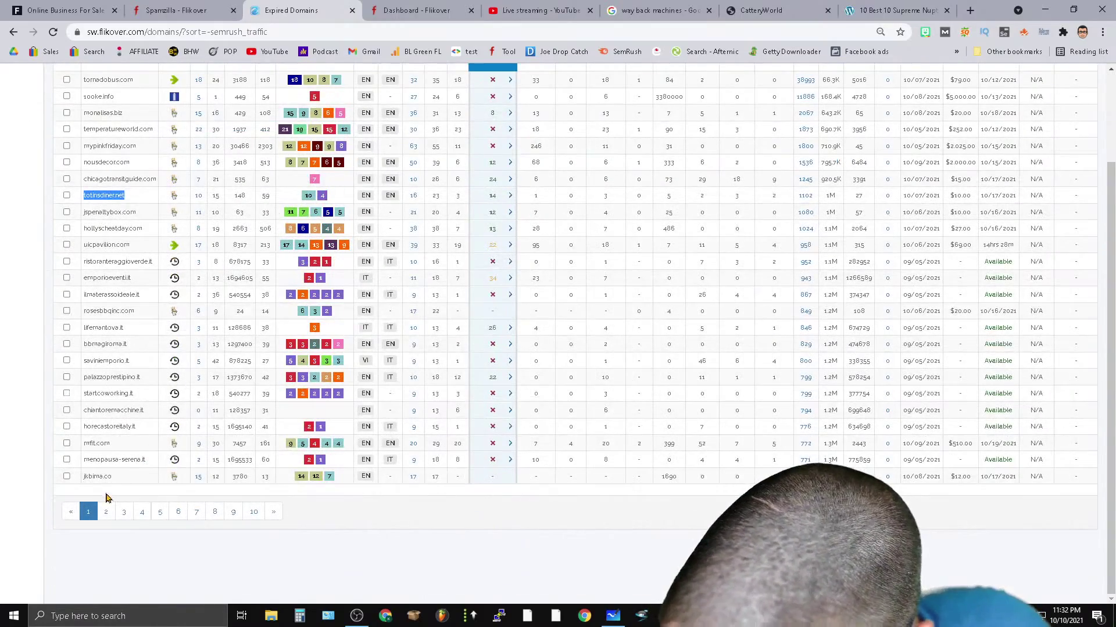
pyautogui.scroll(5, 244, 463)
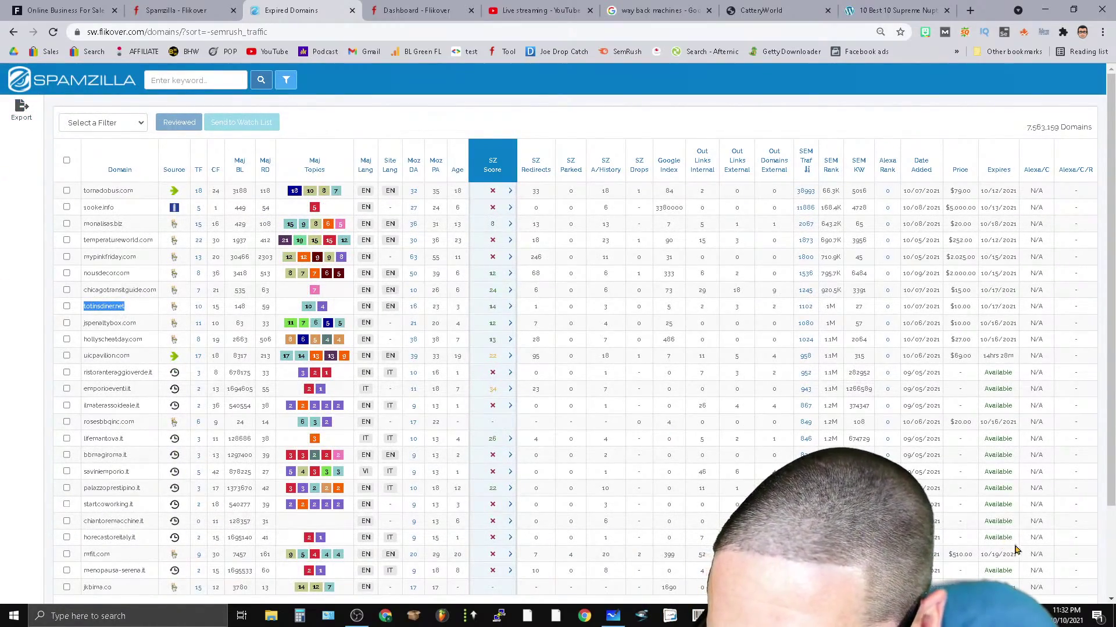
pyautogui.scroll(-3, 848, 452)
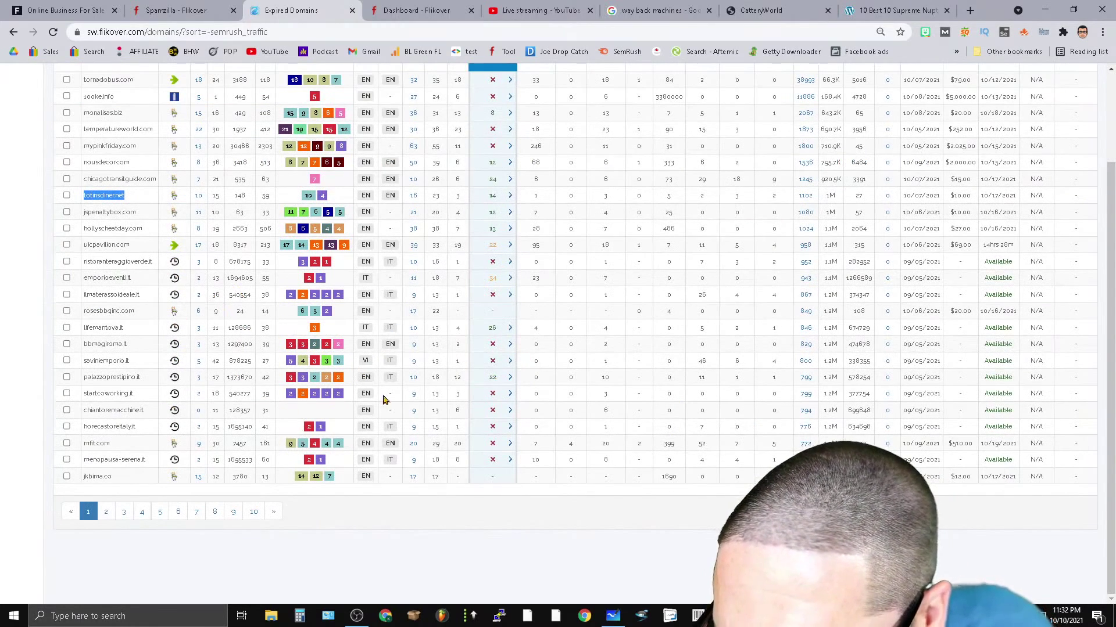
pyautogui.scroll(3, 860, 226)
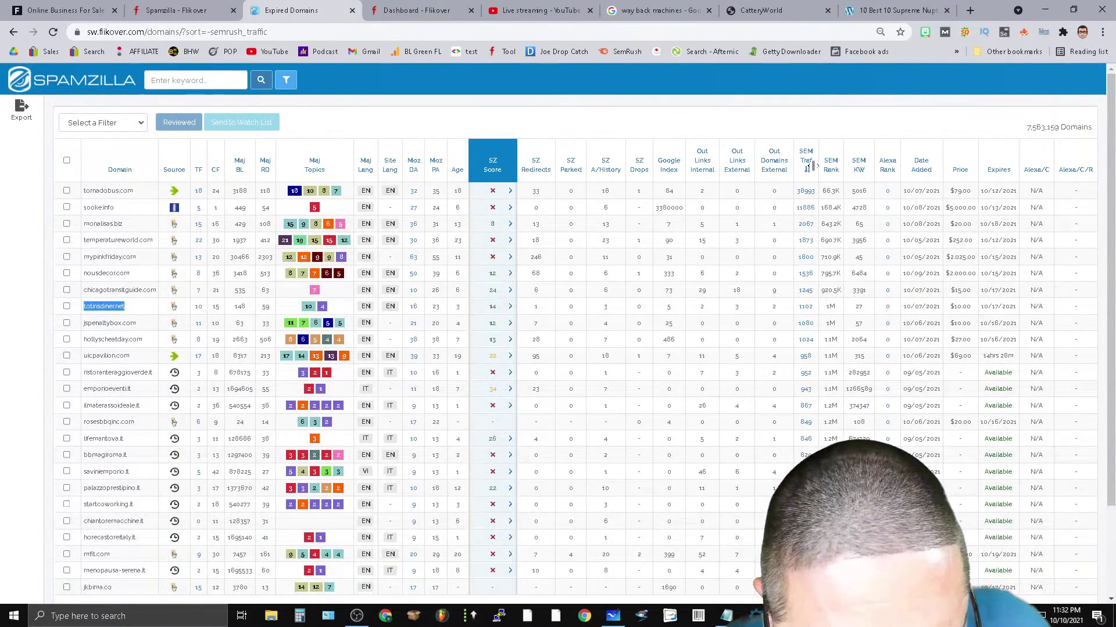
pyautogui.scroll(-3, 797, 485)
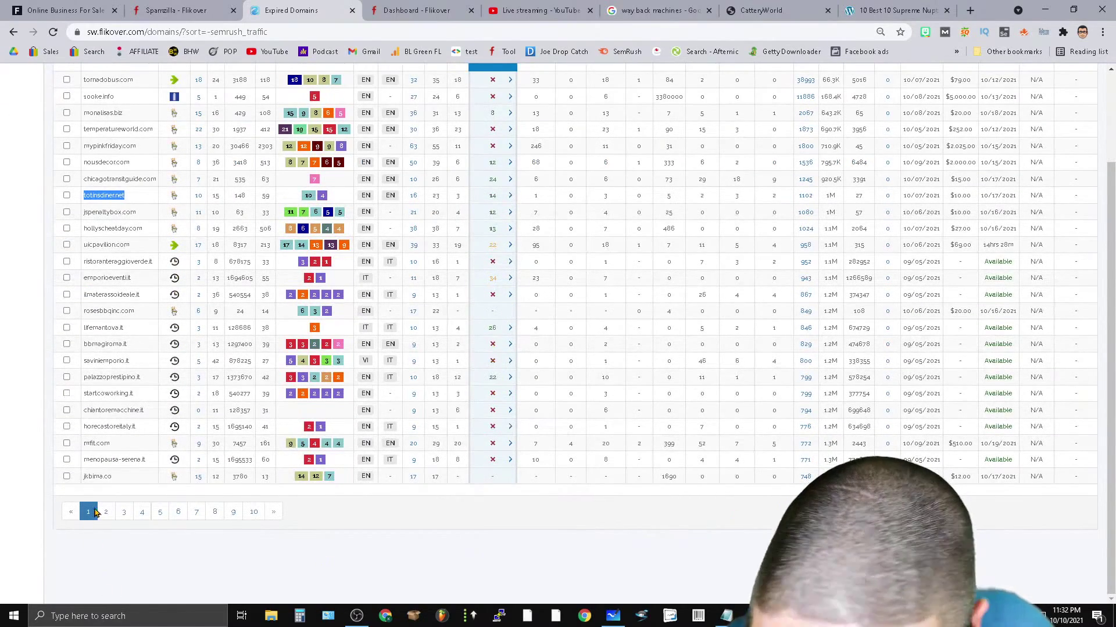
pyautogui.click(105, 513)
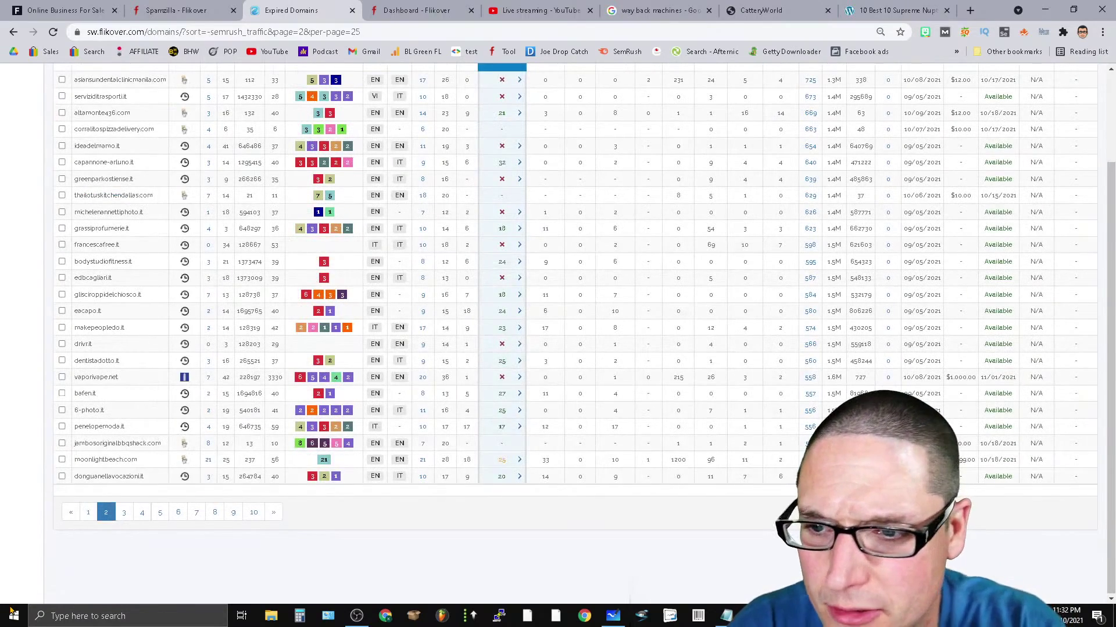
pyautogui.scroll(3, 558, 331)
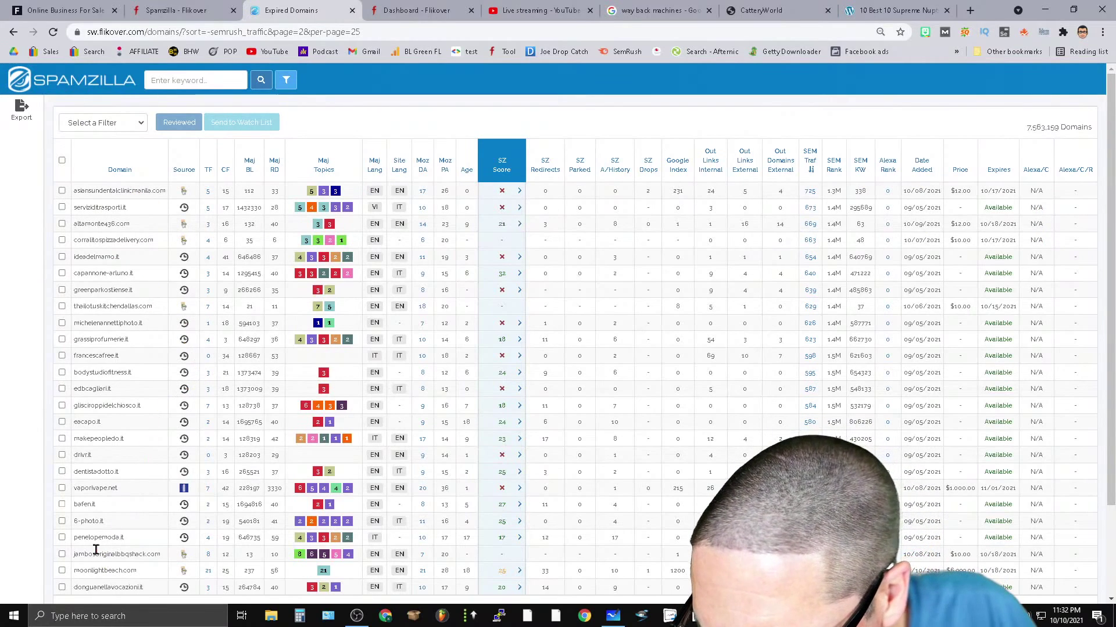
# Open Spamzilla's detailed domain filters and deselect all country TLDs.
pyautogui.click(137, 125)
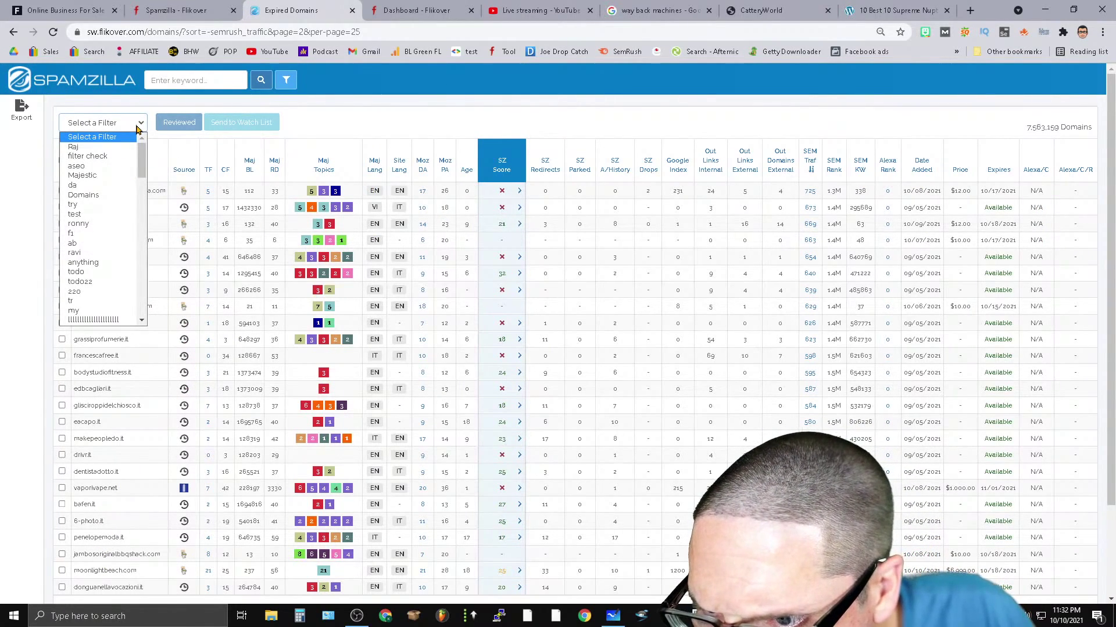
pyautogui.click(137, 128)
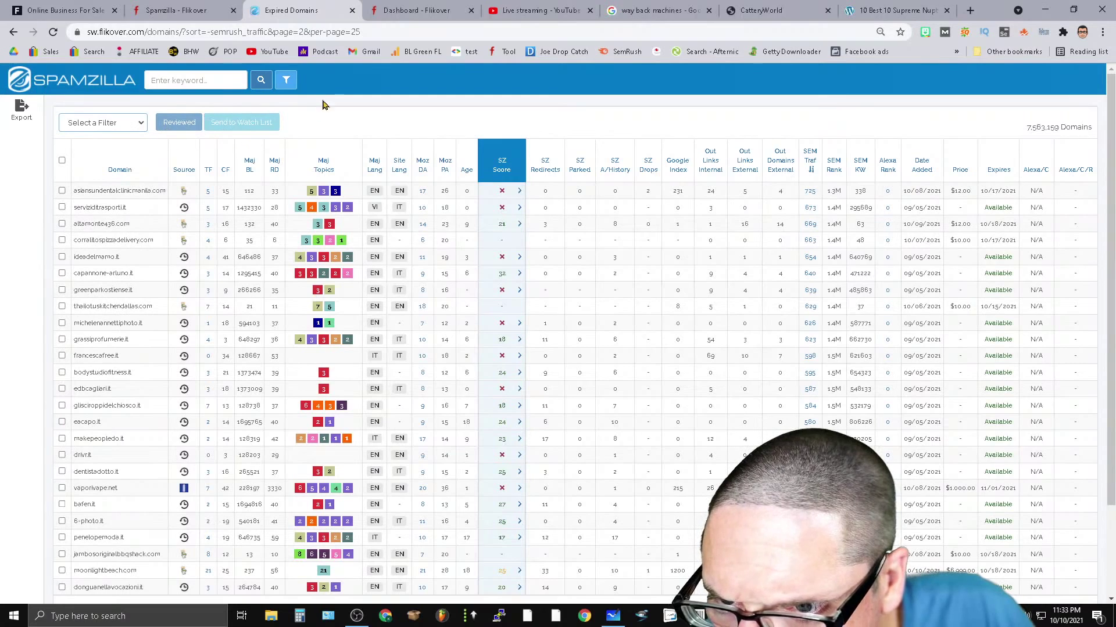
pyautogui.click(286, 80)
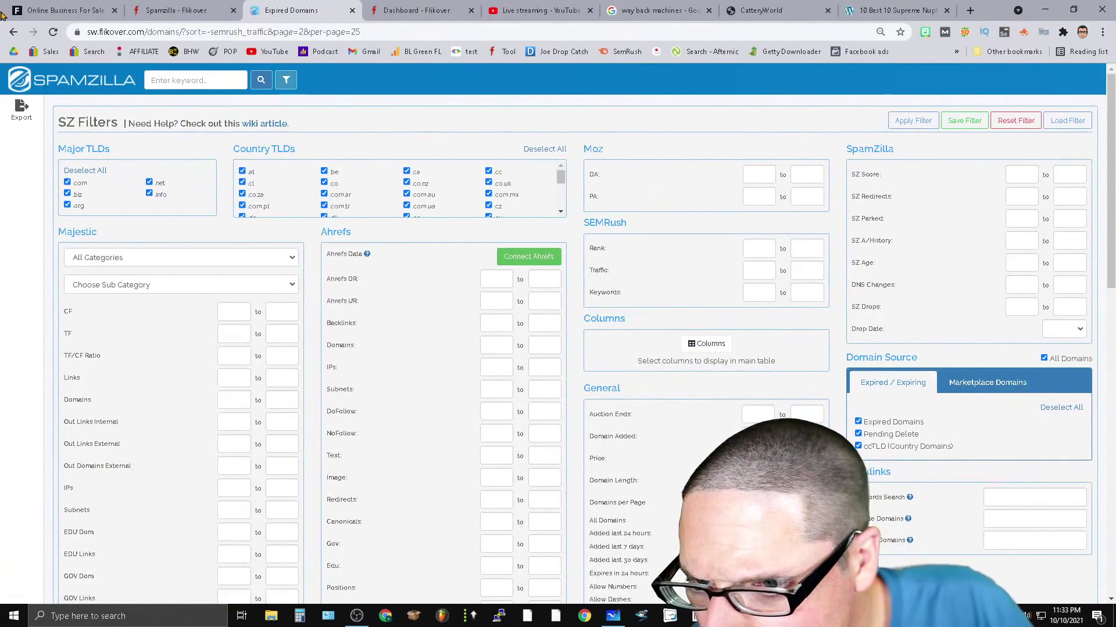
pyautogui.click(559, 152)
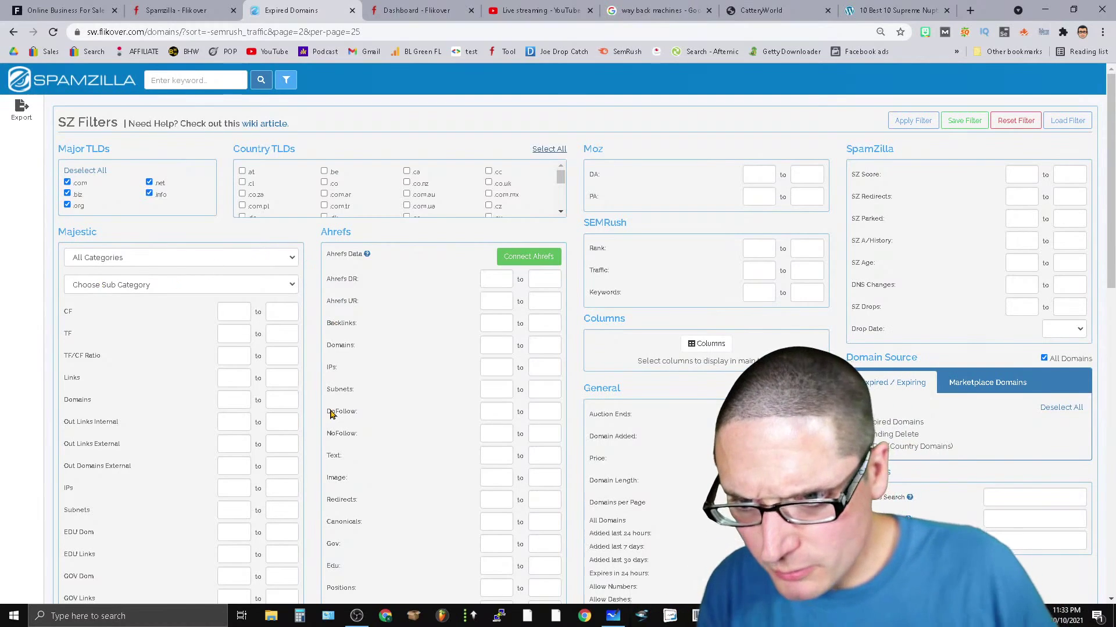
# Set the minimum SEMRush traffic to 100 and apply the filter to the expired domains list.
pyautogui.click(227, 335)
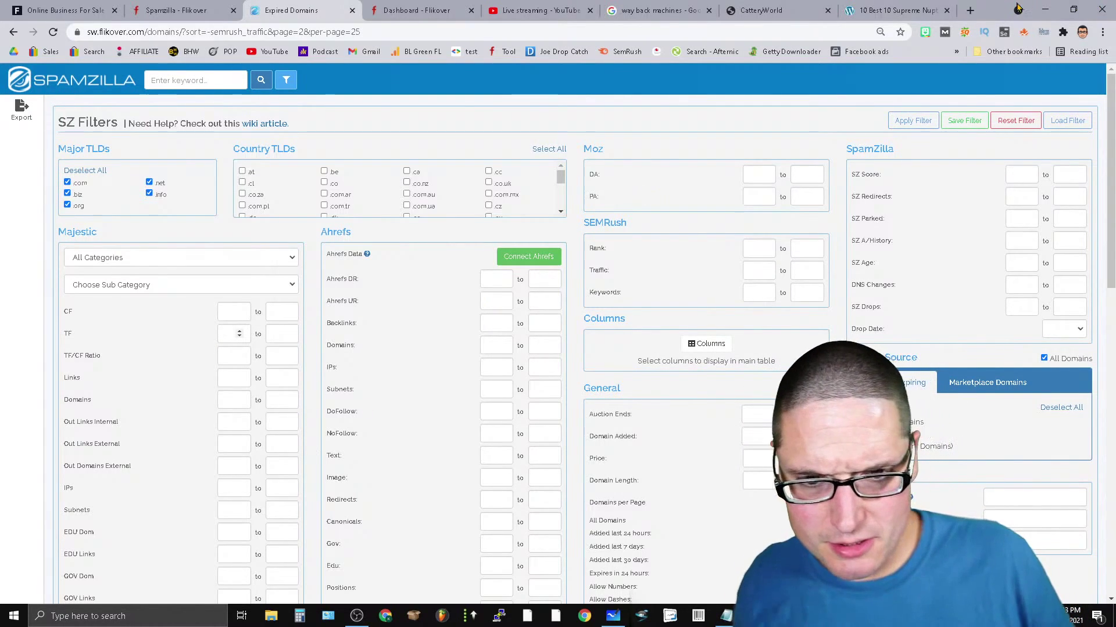
pyautogui.scroll(-3, 632, 320)
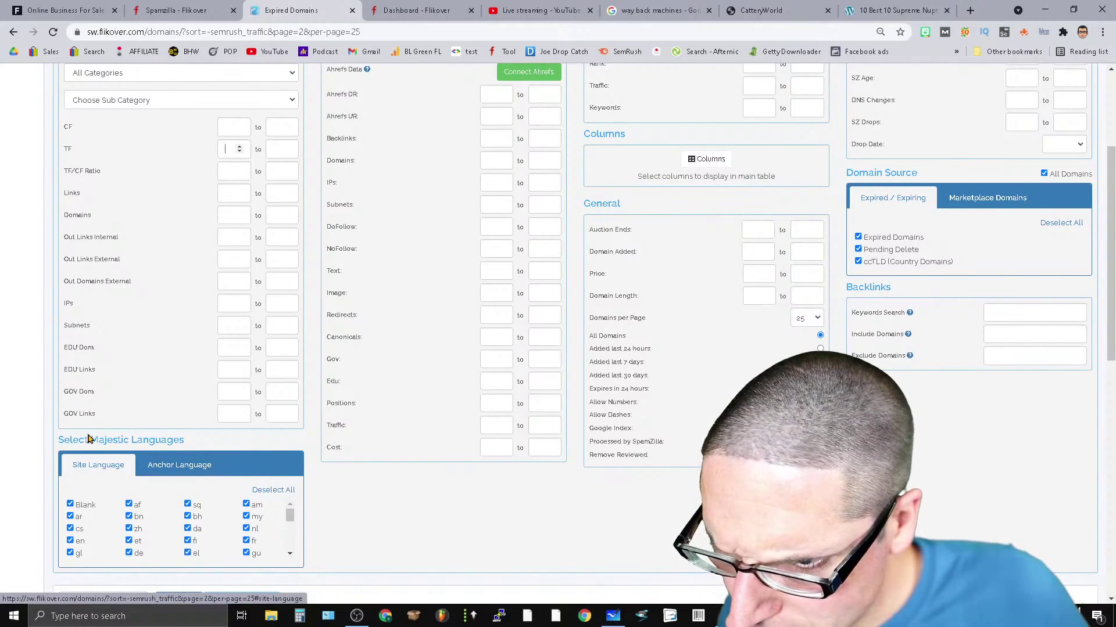
pyautogui.scroll(3, 499, 455)
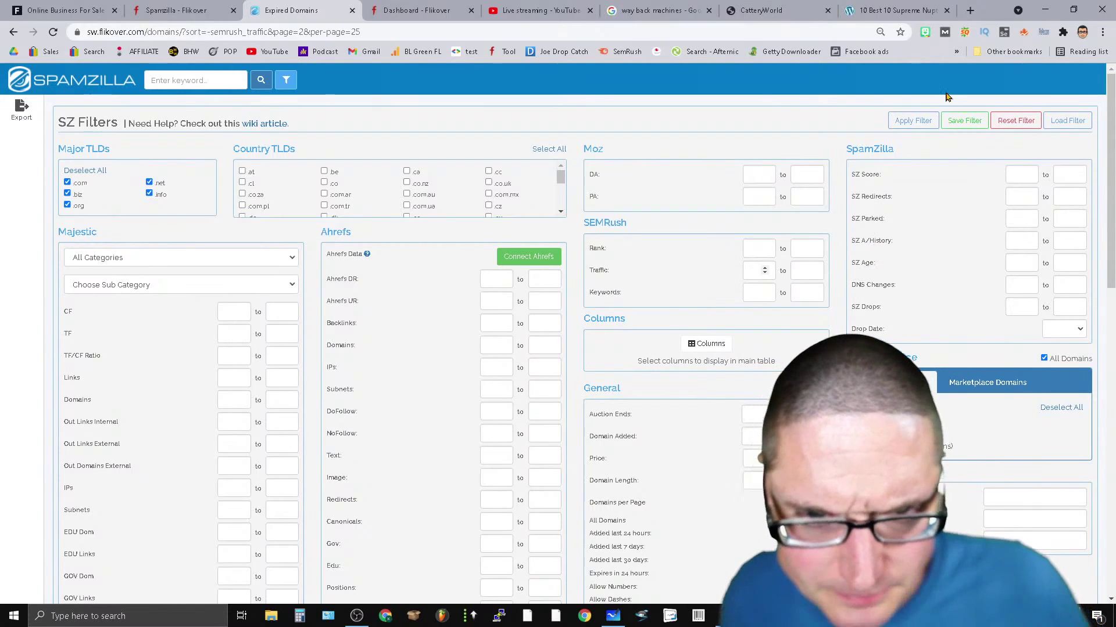
pyautogui.write('100')
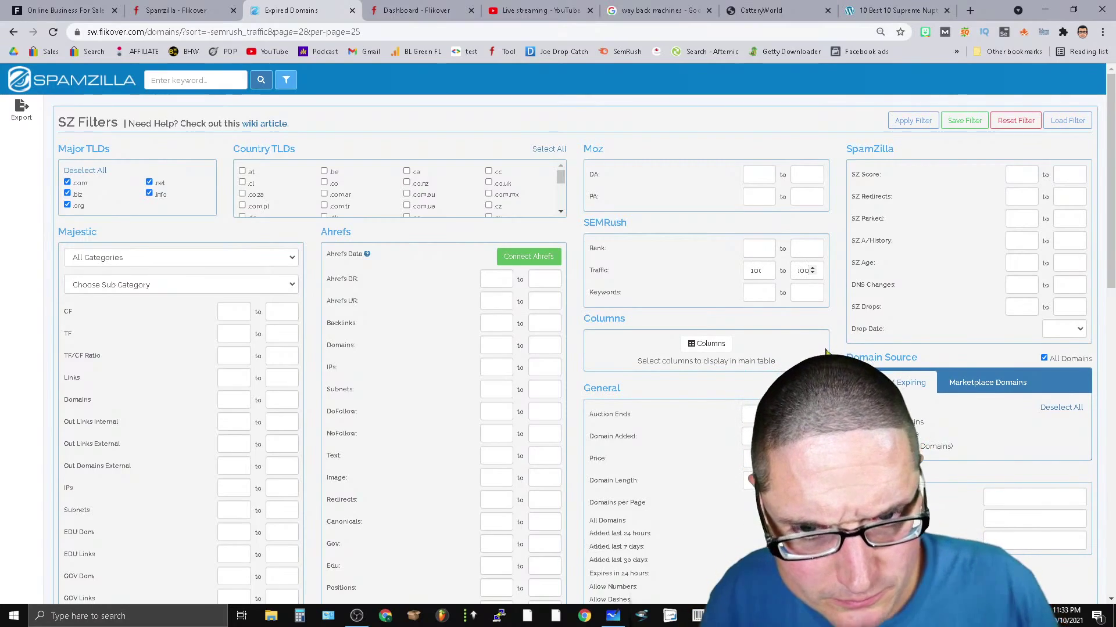
pyautogui.click(913, 121)
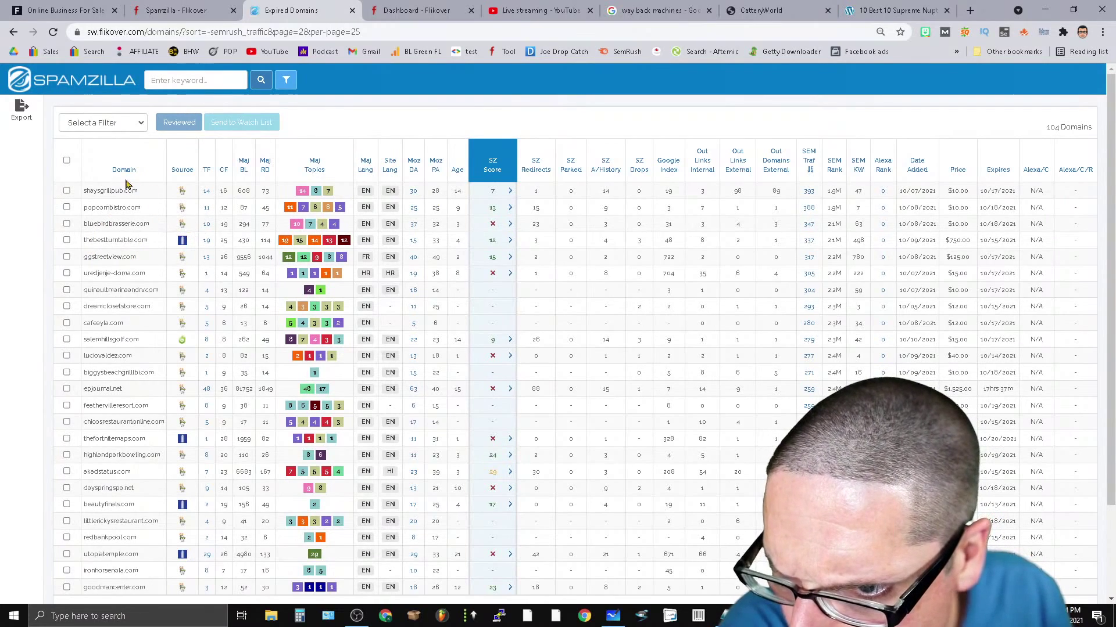
# Copy popcornbistro.com from the filtered list, switch to Semrush, and load the domain in Domain Overview.
pyautogui.doubleClick(123, 209)
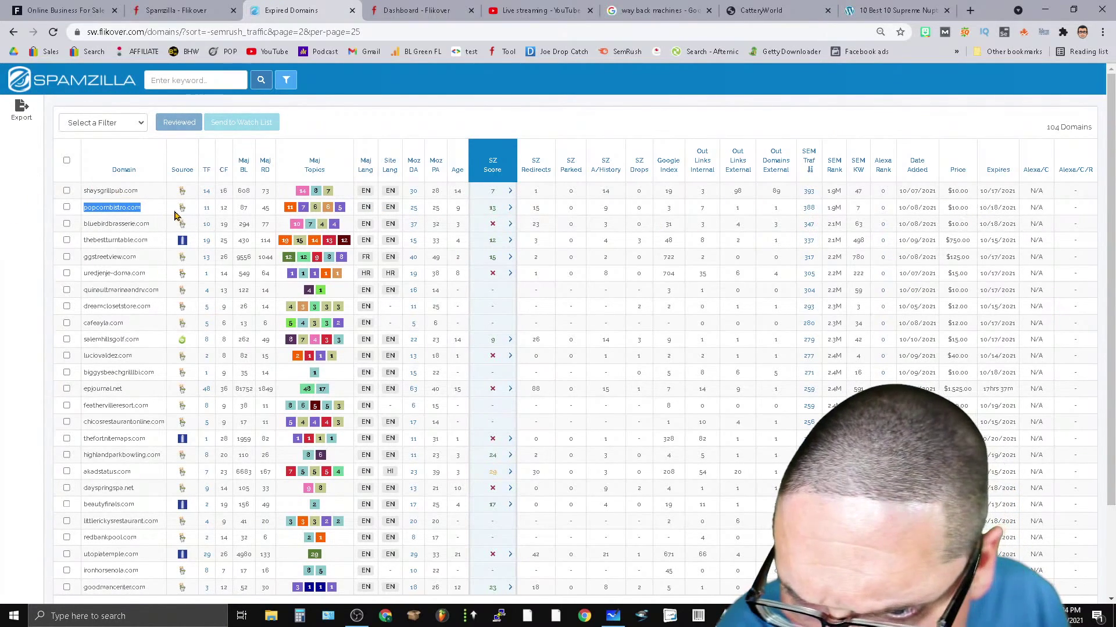
pyautogui.rightClick(93, 208)
pyautogui.click(146, 226)
pyautogui.click(767, 10)
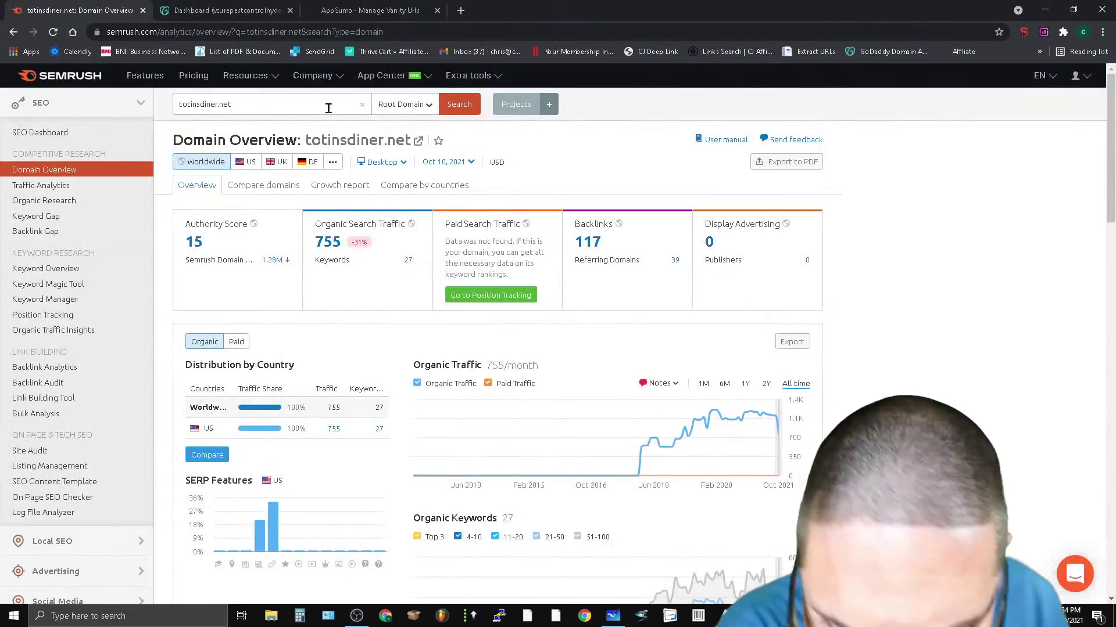
pyautogui.click(289, 109)
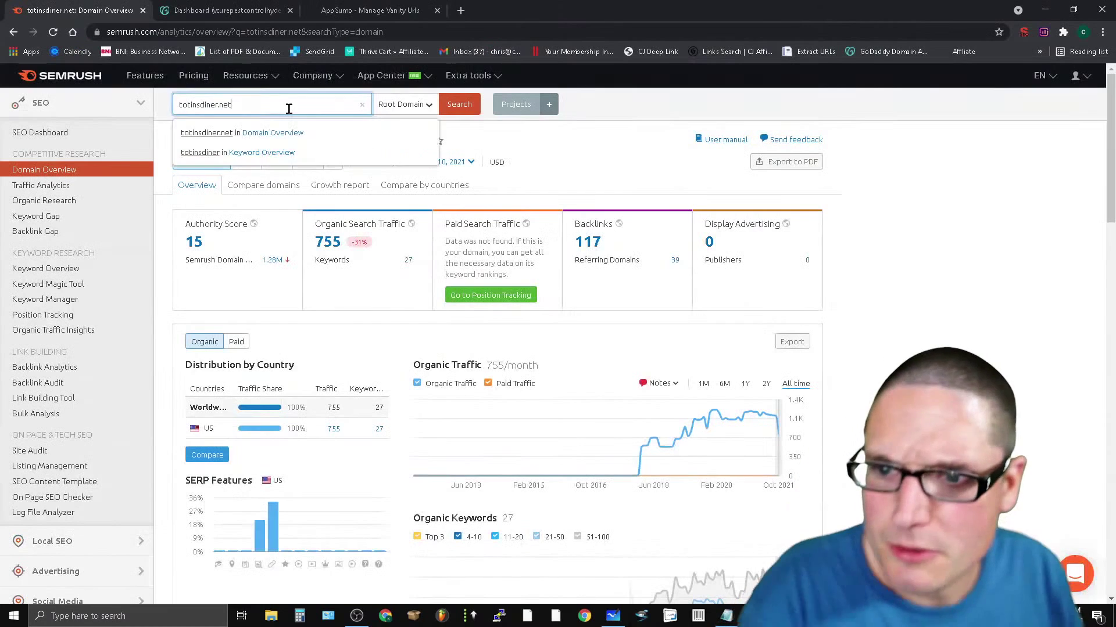
pyautogui.doubleClick(289, 109)
pyautogui.write('popcornbistro.com')
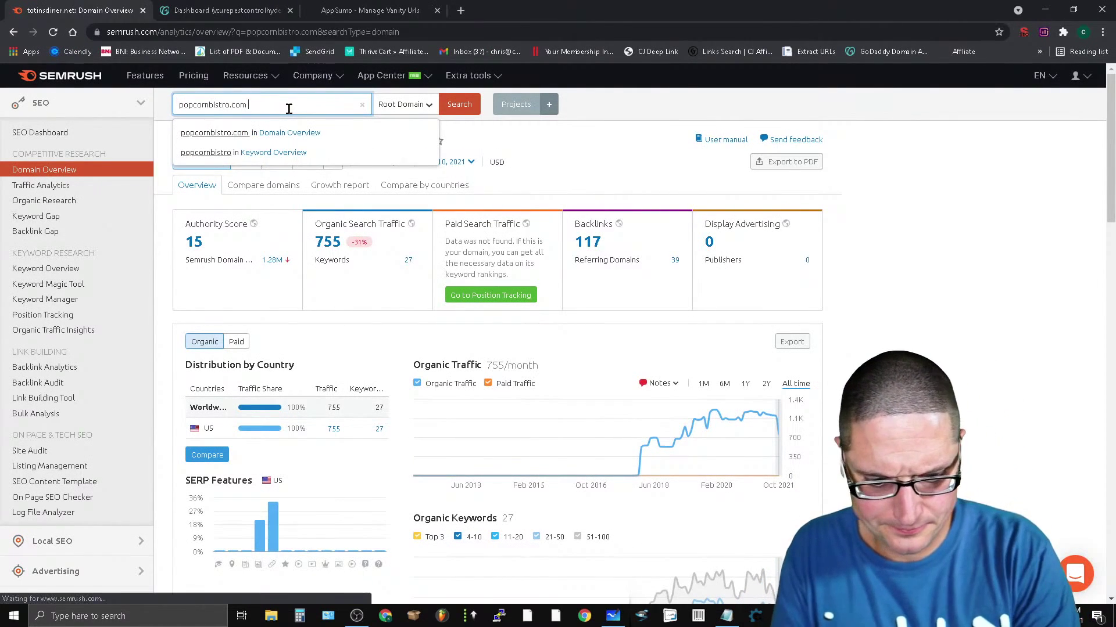
pyautogui.press('Return')
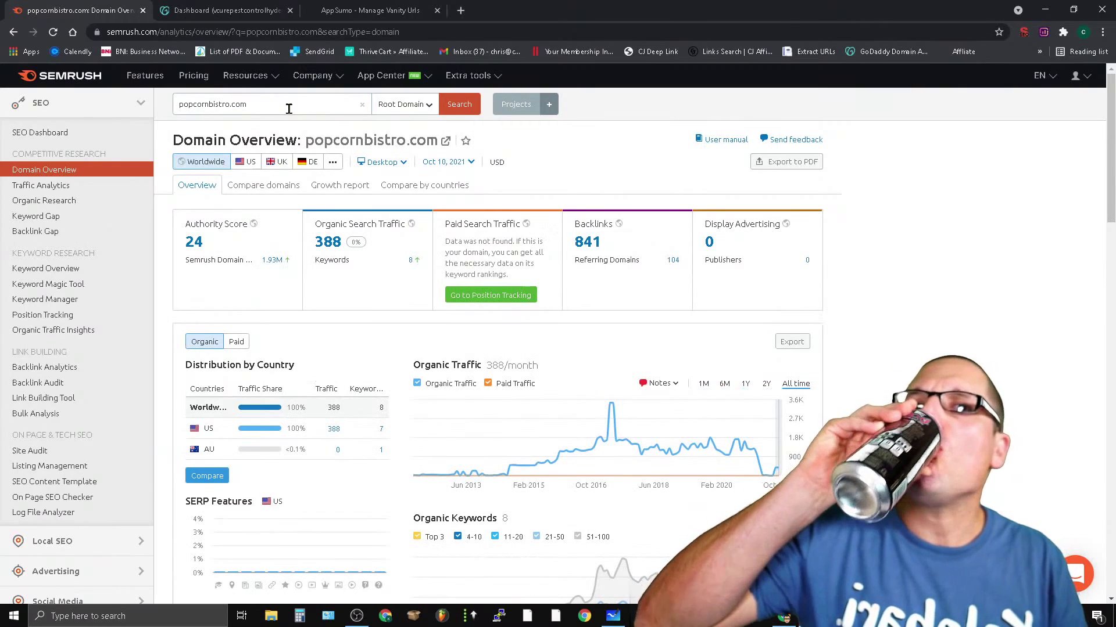
# Review popcornbistro.com's organic traffic history, top organic keywords, and main organic competitors in the Domain Overview.
pyautogui.moveTo(613, 418)
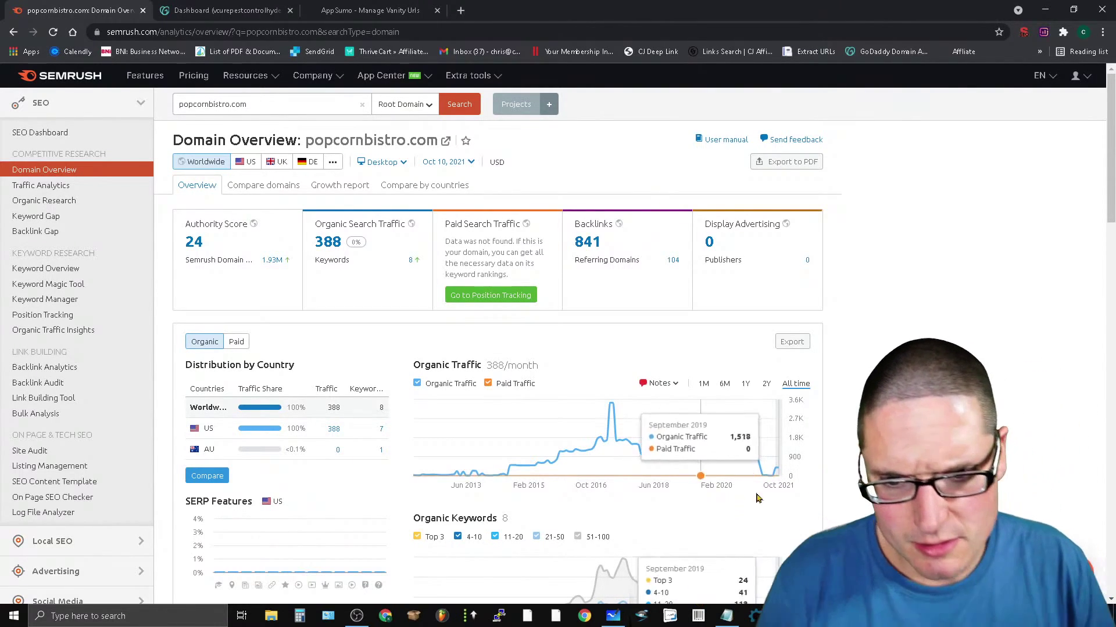
pyautogui.scroll(-6, 749, 501)
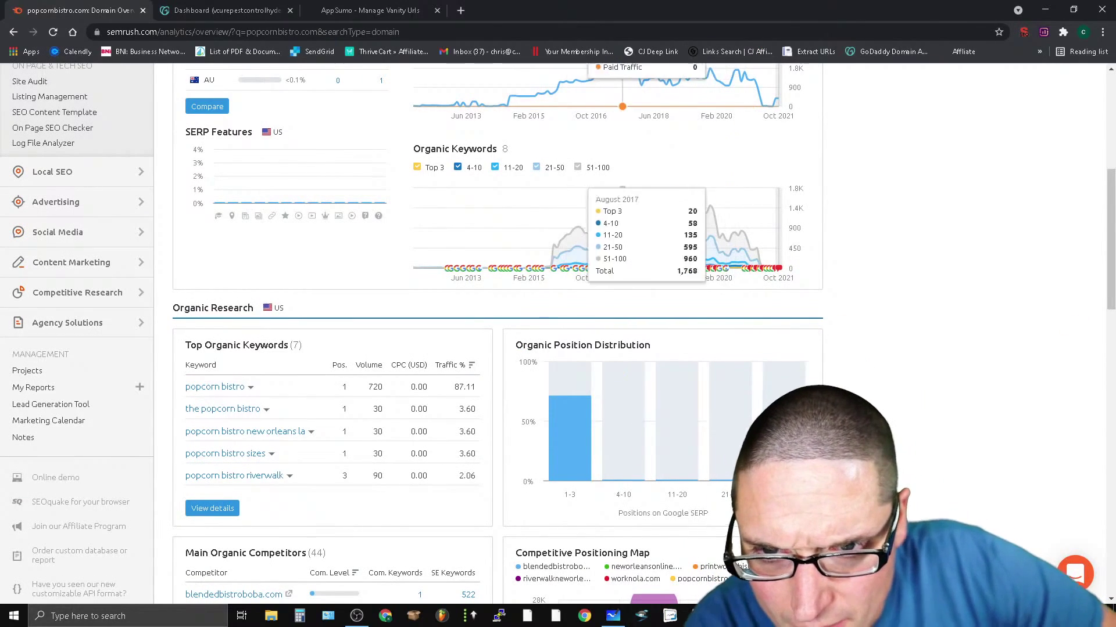
pyautogui.scroll(-3, 622, 232)
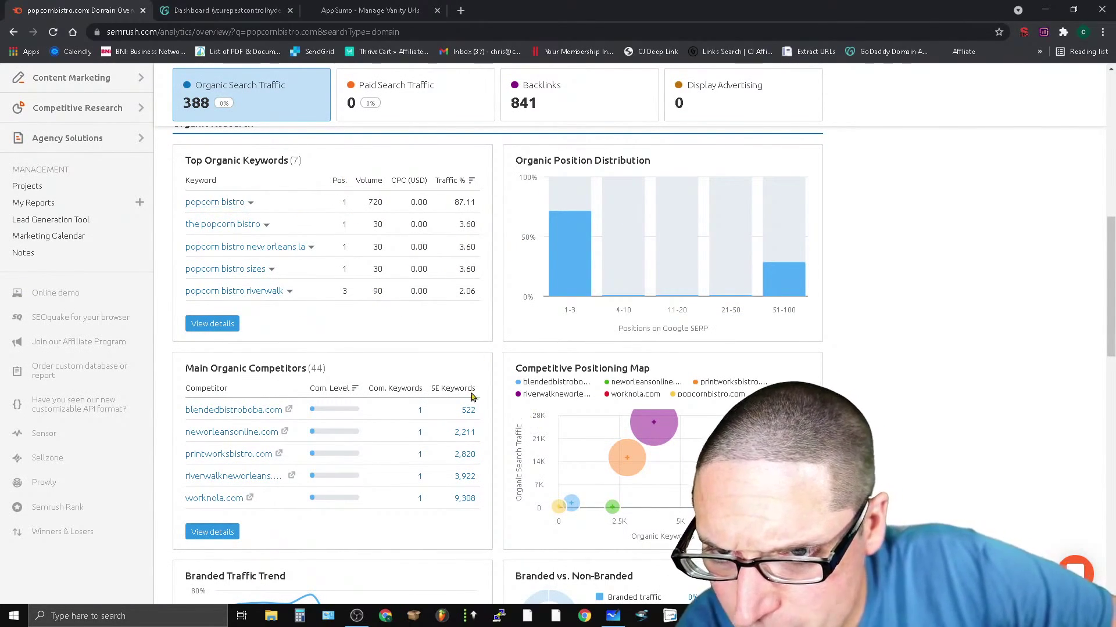
pyautogui.scroll(10, 423, 357)
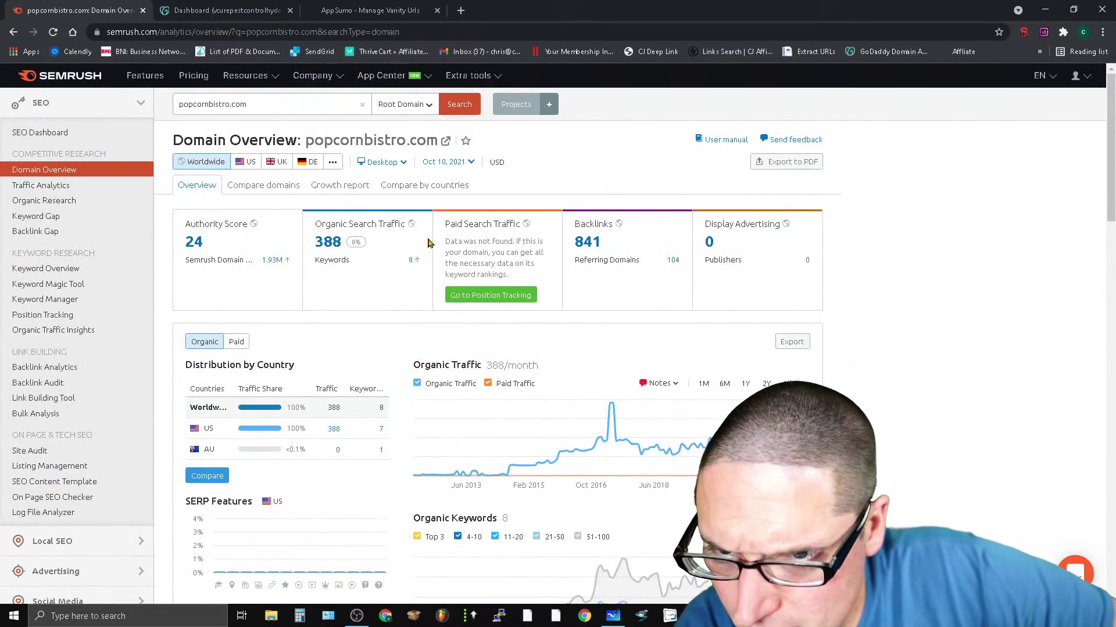
pyautogui.scroll(-3, 668, 424)
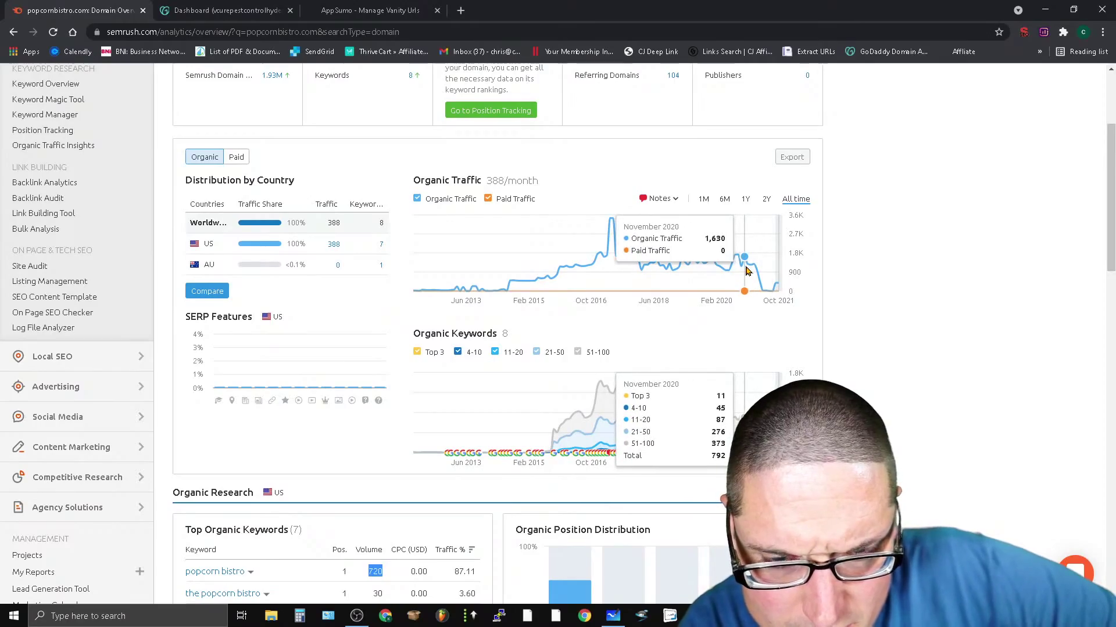
pyautogui.scroll(3, 361, 490)
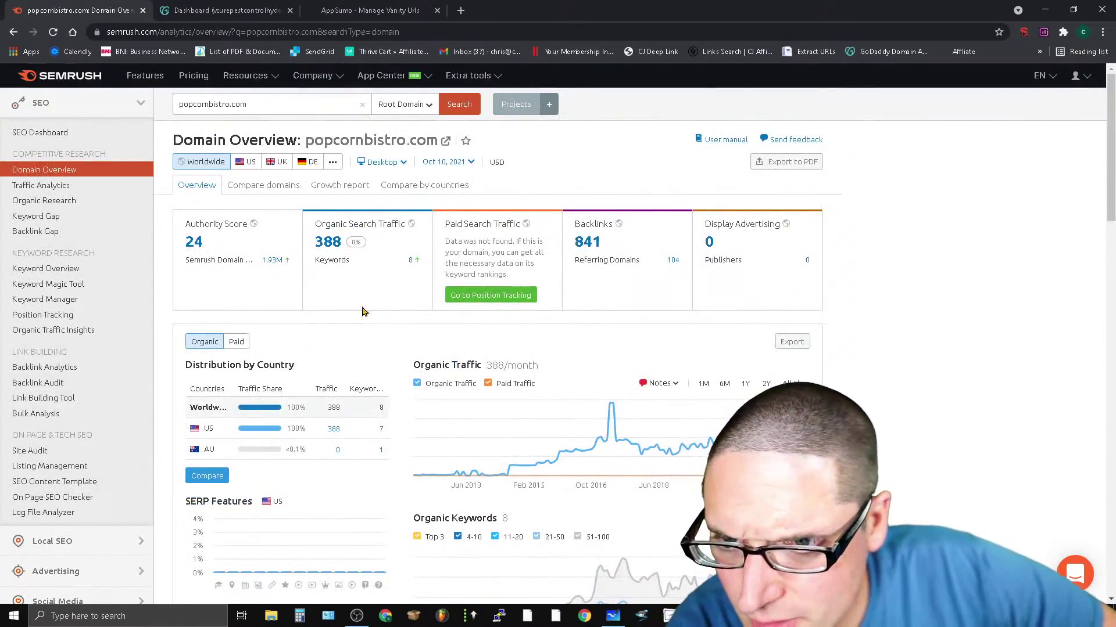
pyautogui.scroll(-9, 361, 311)
pyautogui.scroll(-5, 356, 459)
pyautogui.scroll(15, 356, 459)
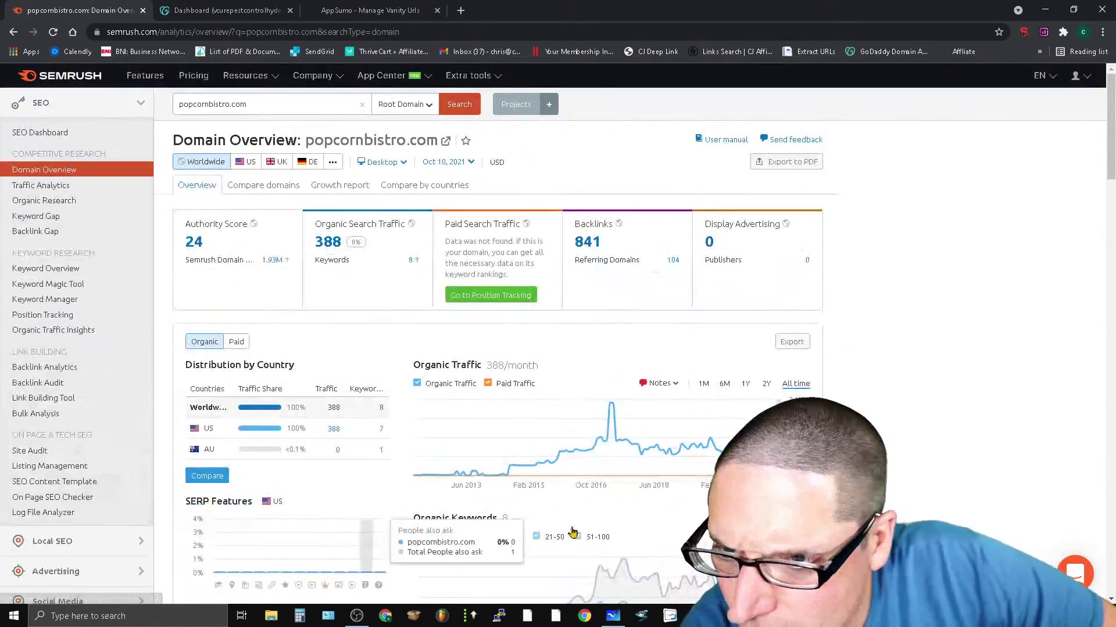
# Open the anchors report in Backlink Analytics for popcornbistro.com and examine the anchor texts with the most backlinks.
pyautogui.click(121, 388)
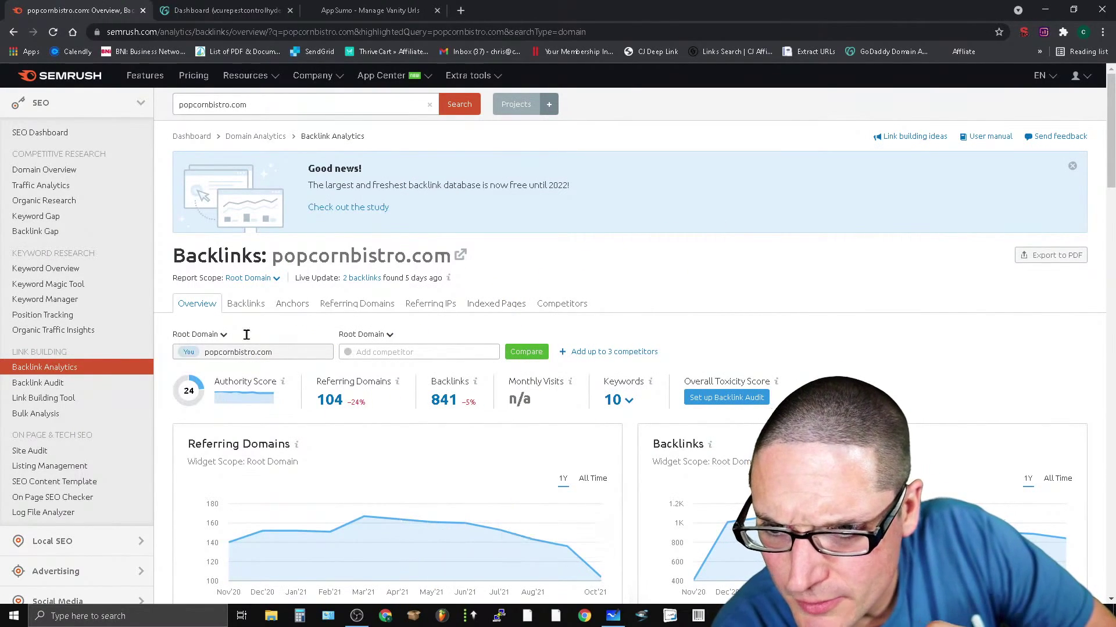
pyautogui.click(292, 303)
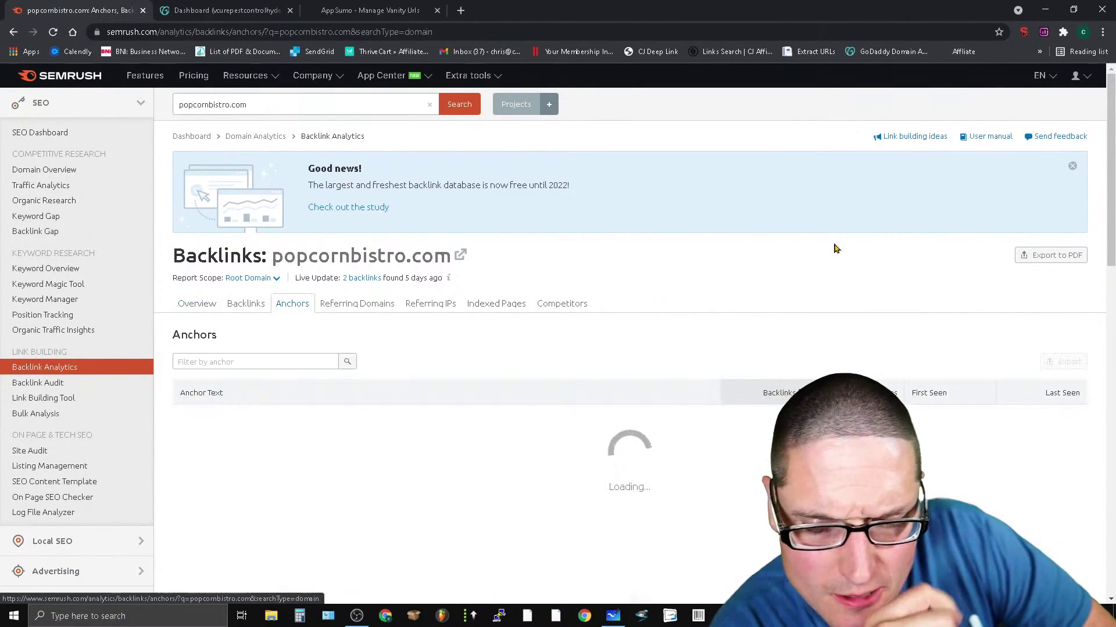
pyautogui.scroll(-6, 228, 469)
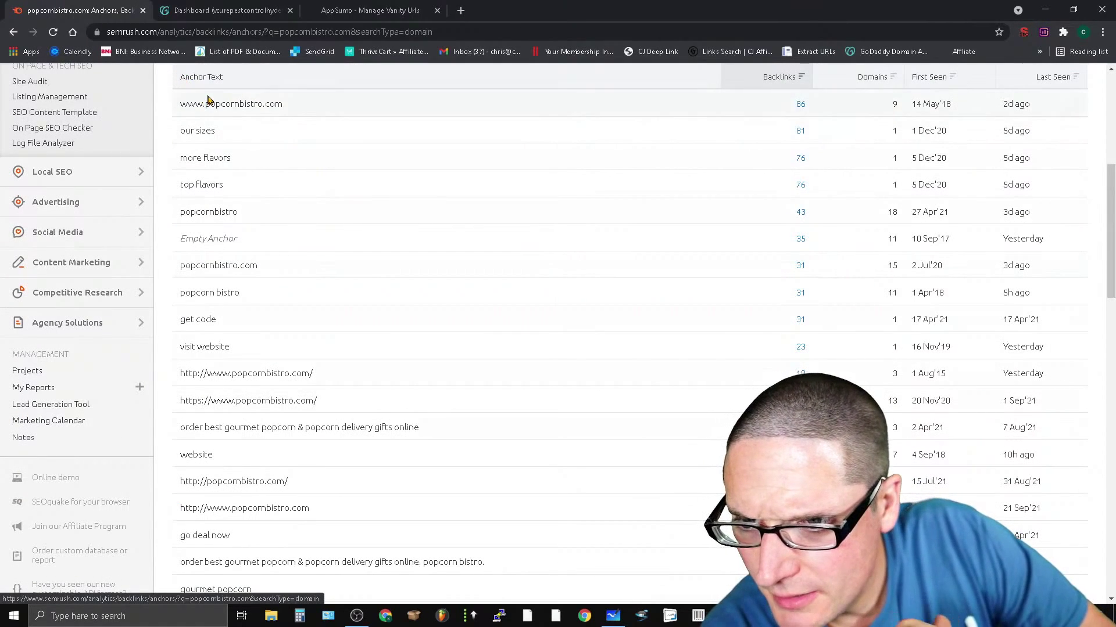
pyautogui.moveTo(167, 106); pyautogui.dragTo(285, 104)
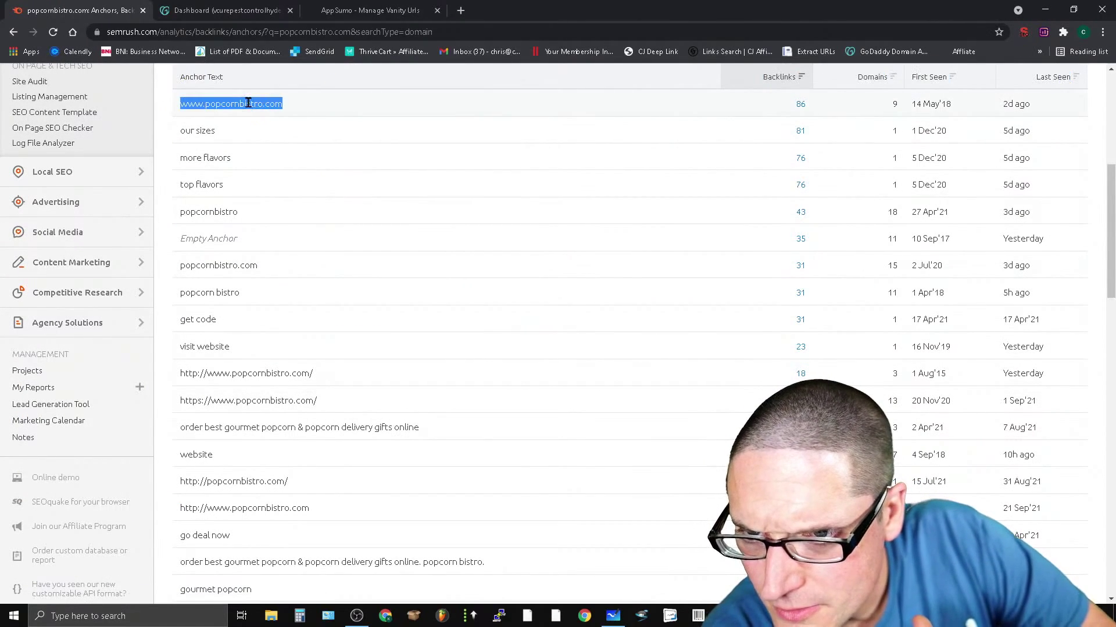
pyautogui.scroll(3, 277, 174)
pyautogui.tripleClick(209, 235)
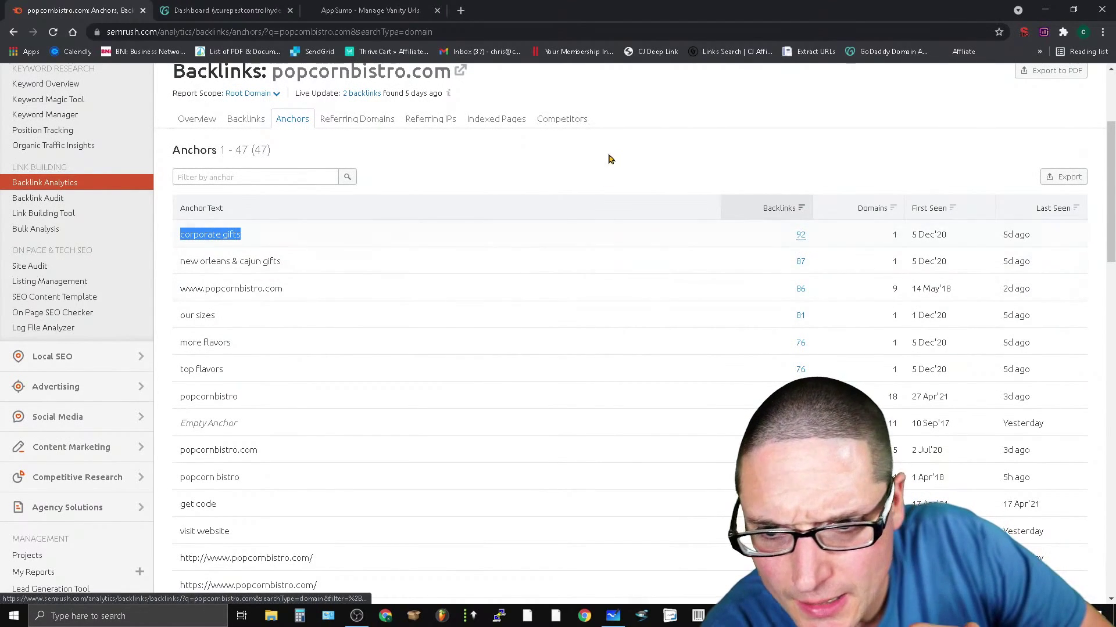
pyautogui.click(313, 264)
pyautogui.moveTo(201, 261); pyautogui.dragTo(291, 269)
pyautogui.click(291, 269)
pyautogui.moveTo(180, 262); pyautogui.dragTo(268, 262)
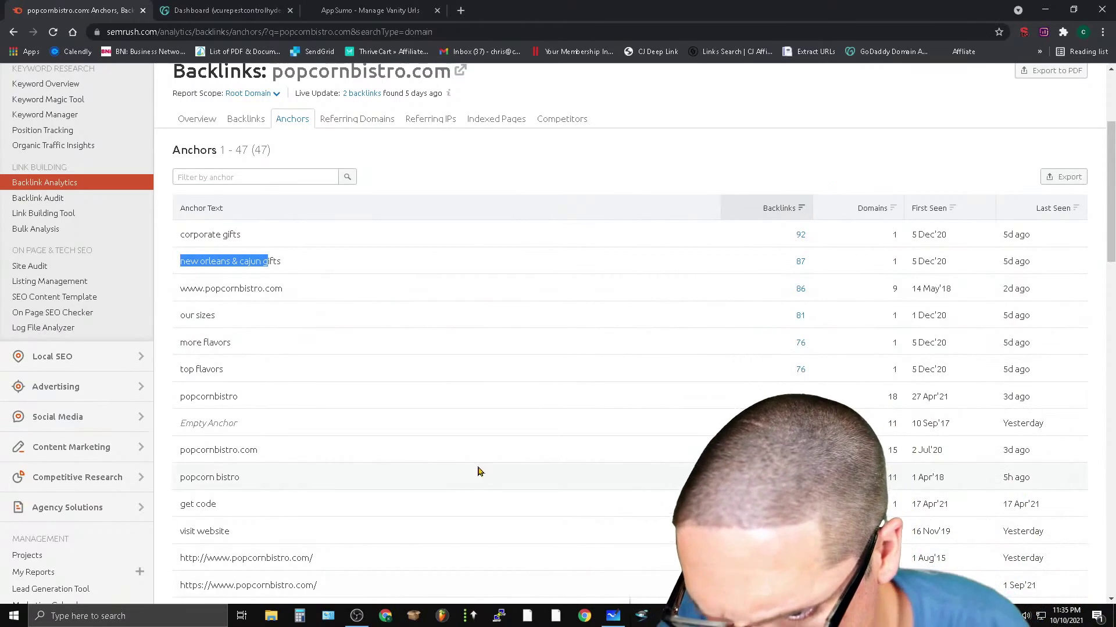
# Read through the rest of popcornbistro.com's anchor text list to judge how relevant the anchors are.
pyautogui.scroll(-3, 406, 488)
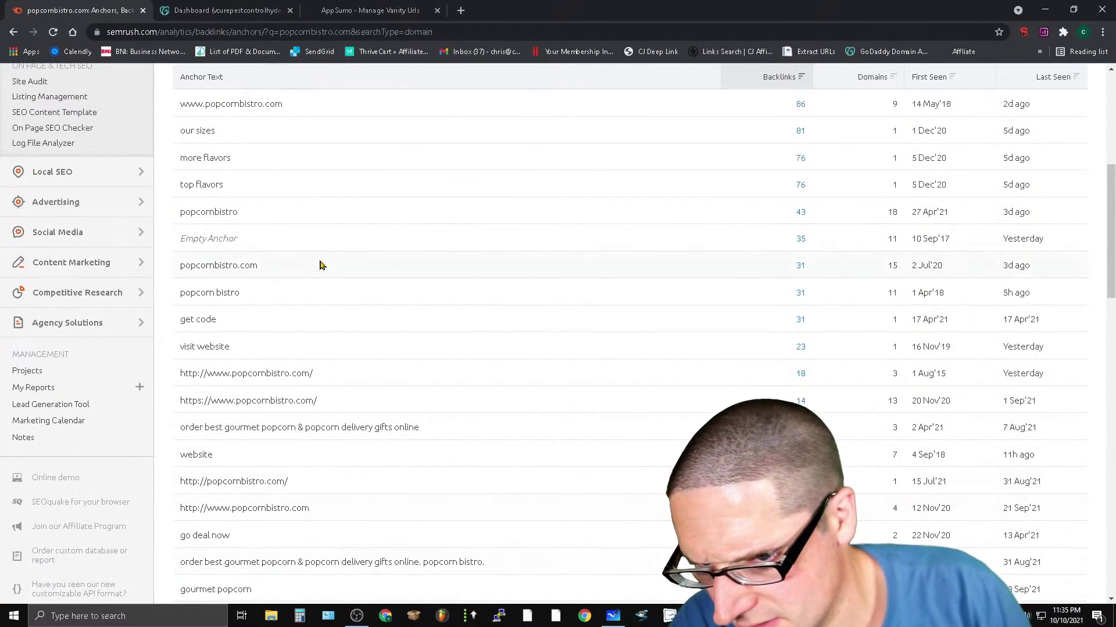
pyautogui.moveTo(180, 373); pyautogui.dragTo(313, 374)
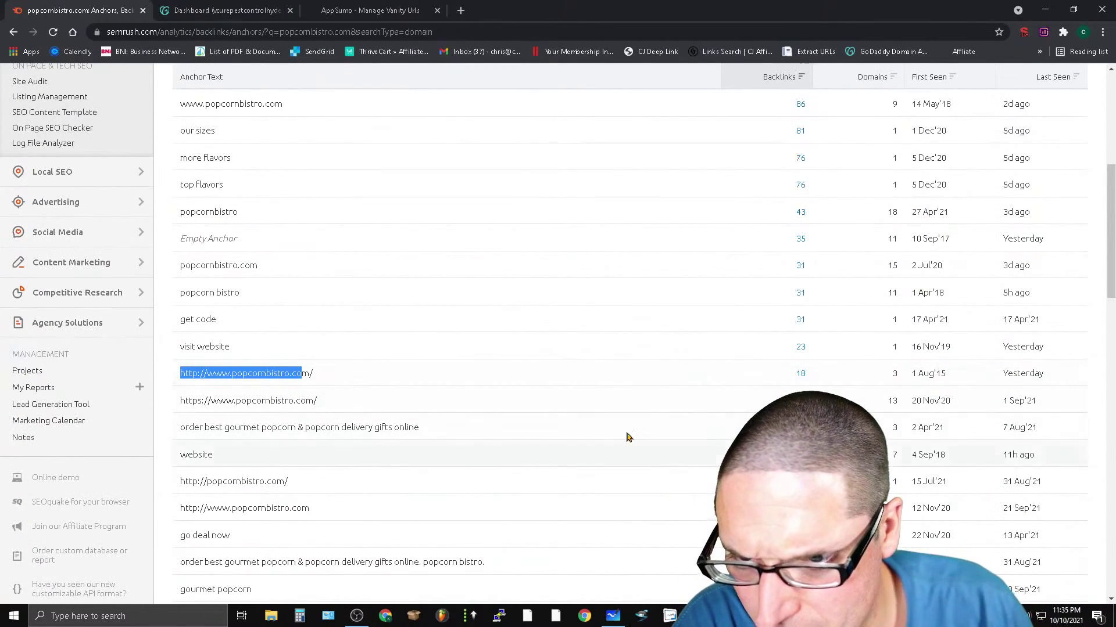
pyautogui.scroll(6, 639, 401)
pyautogui.scroll(-15, 428, 477)
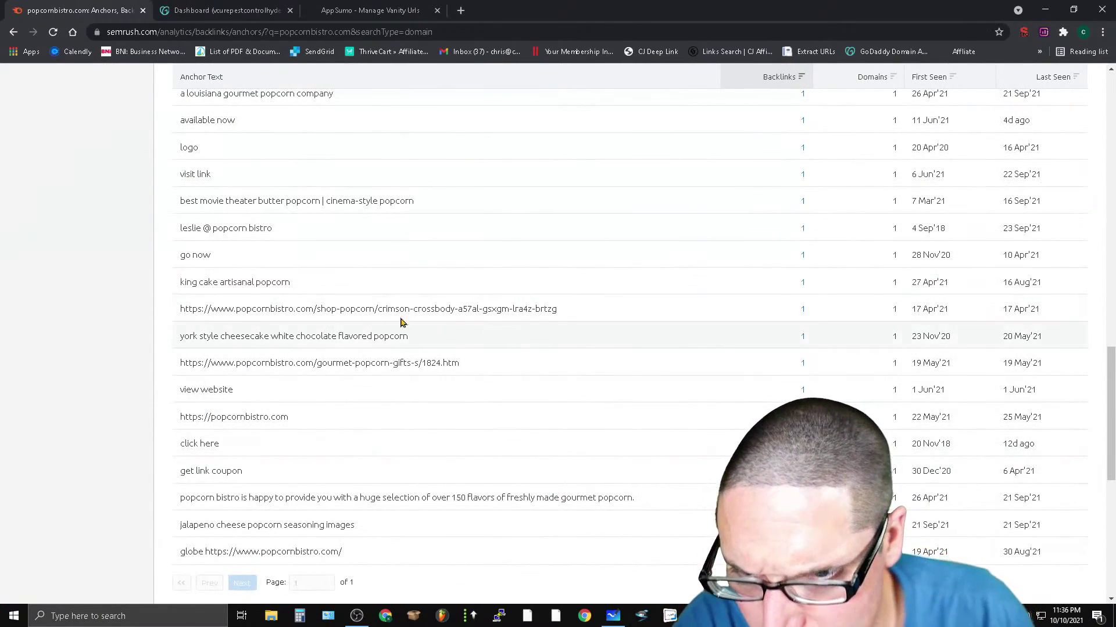
pyautogui.scroll(-6, 391, 534)
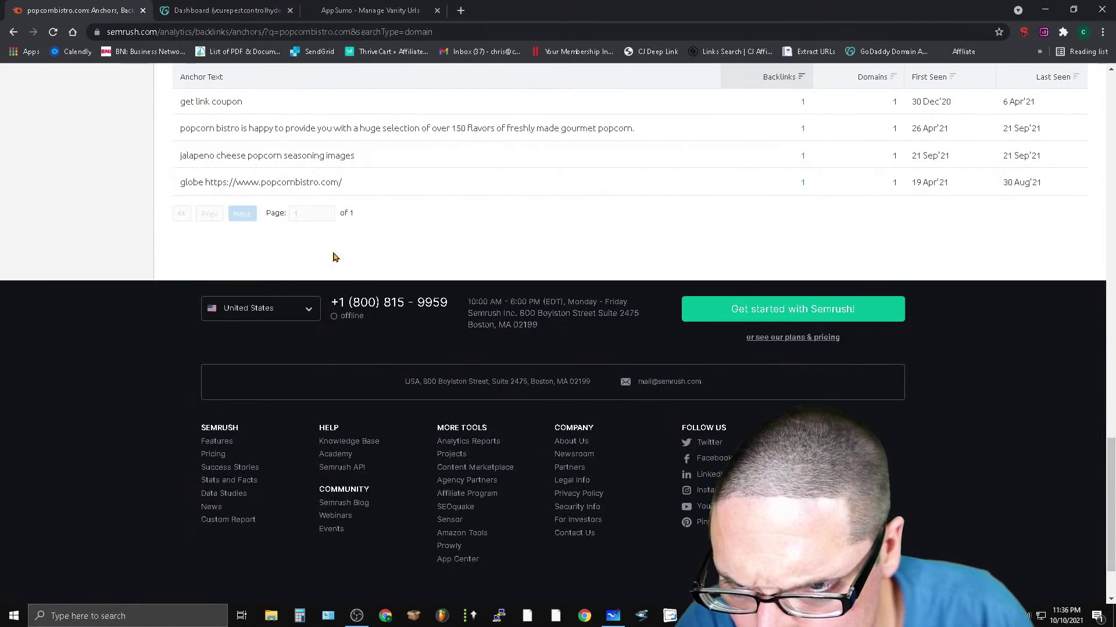
pyautogui.scroll(20, 339, 256)
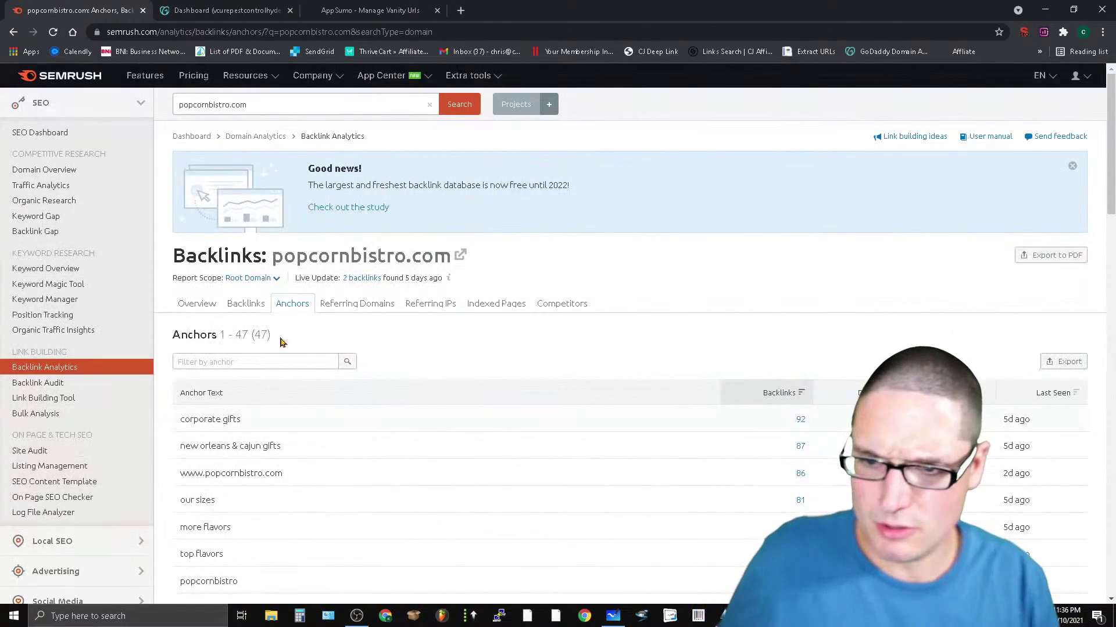
# Open the referring domains report for popcornbistro.com and filter it to domains with an authority score of 51–60.
pyautogui.click(246, 304)
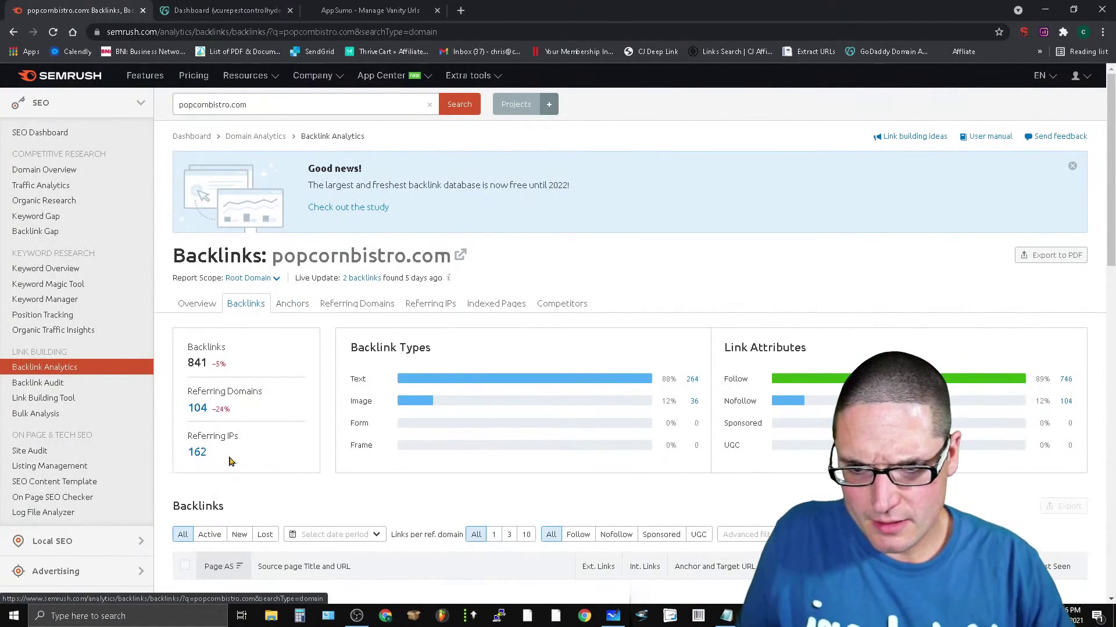
pyautogui.click(362, 309)
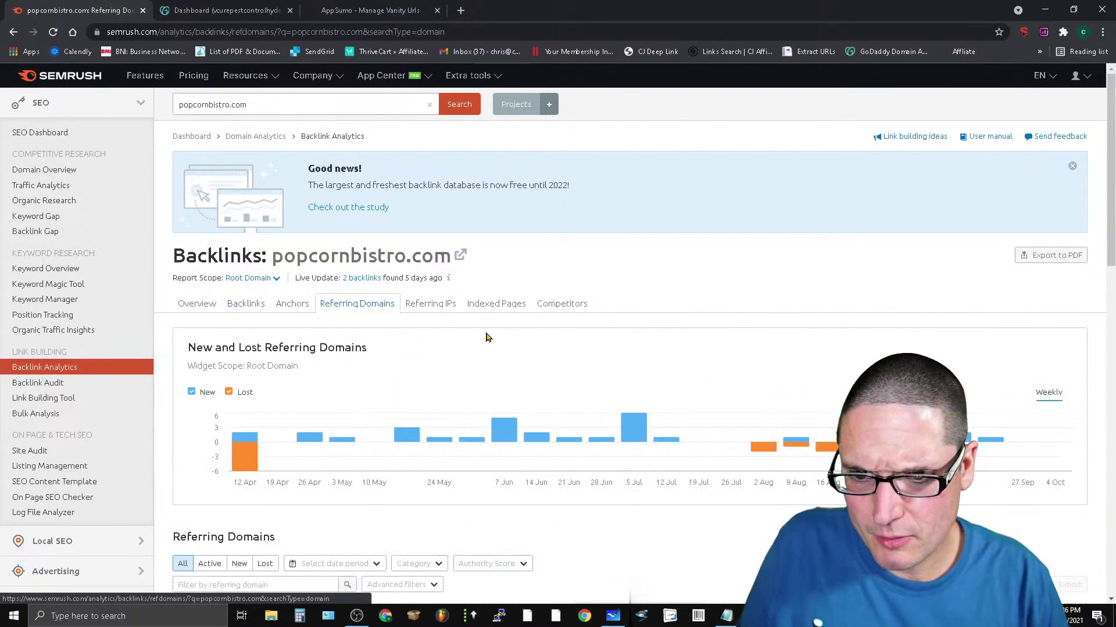
pyautogui.scroll(-3, 608, 538)
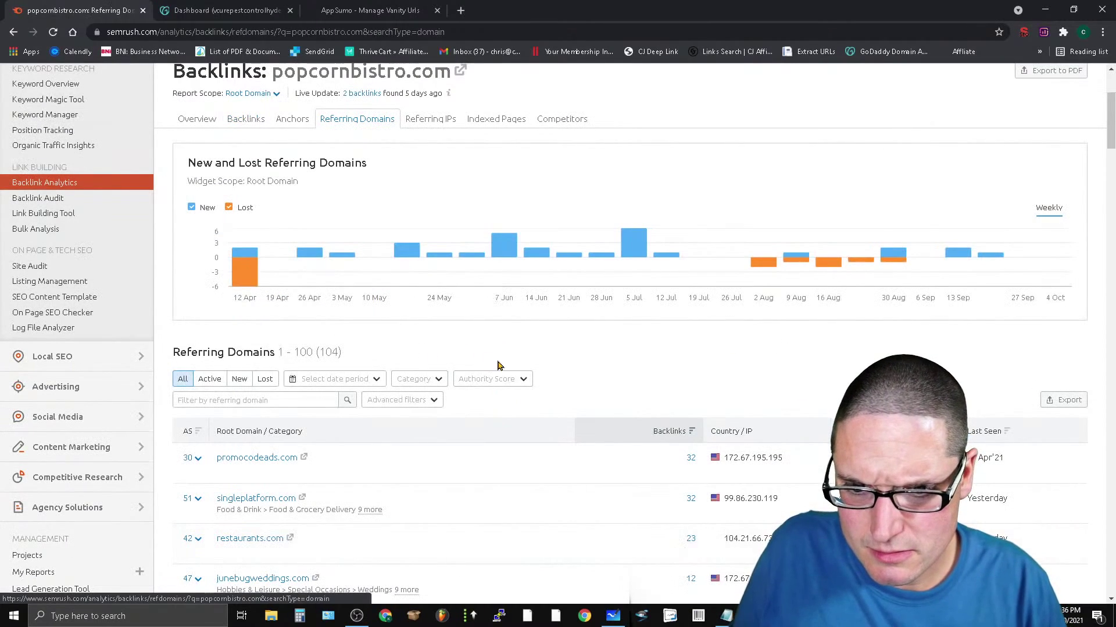
pyautogui.click(491, 378)
pyautogui.scroll(-2, 499, 459)
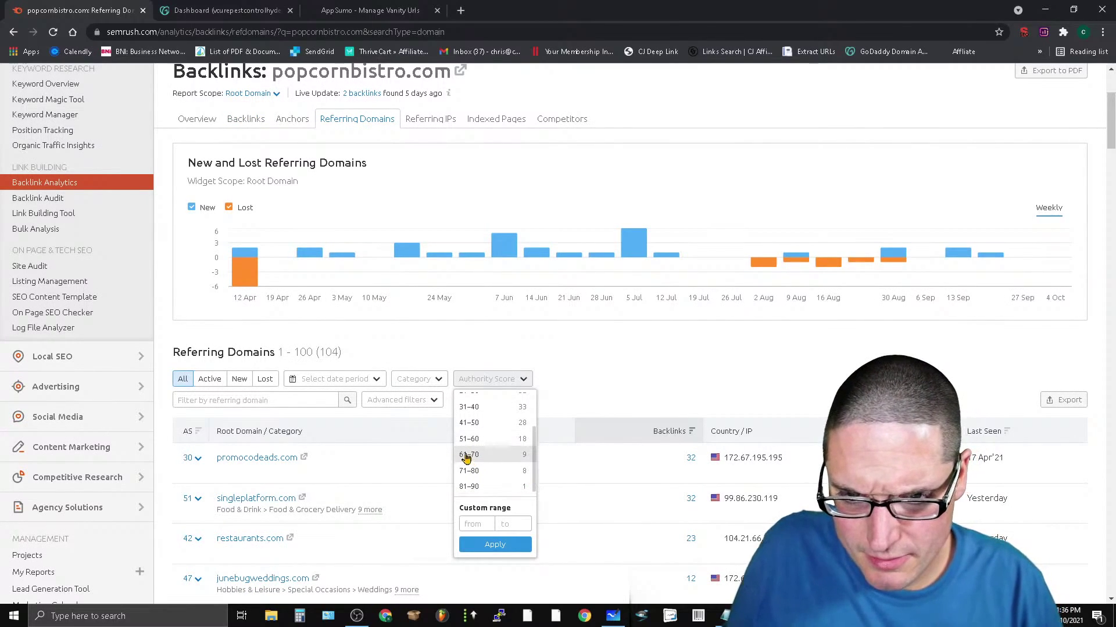
pyautogui.click(485, 440)
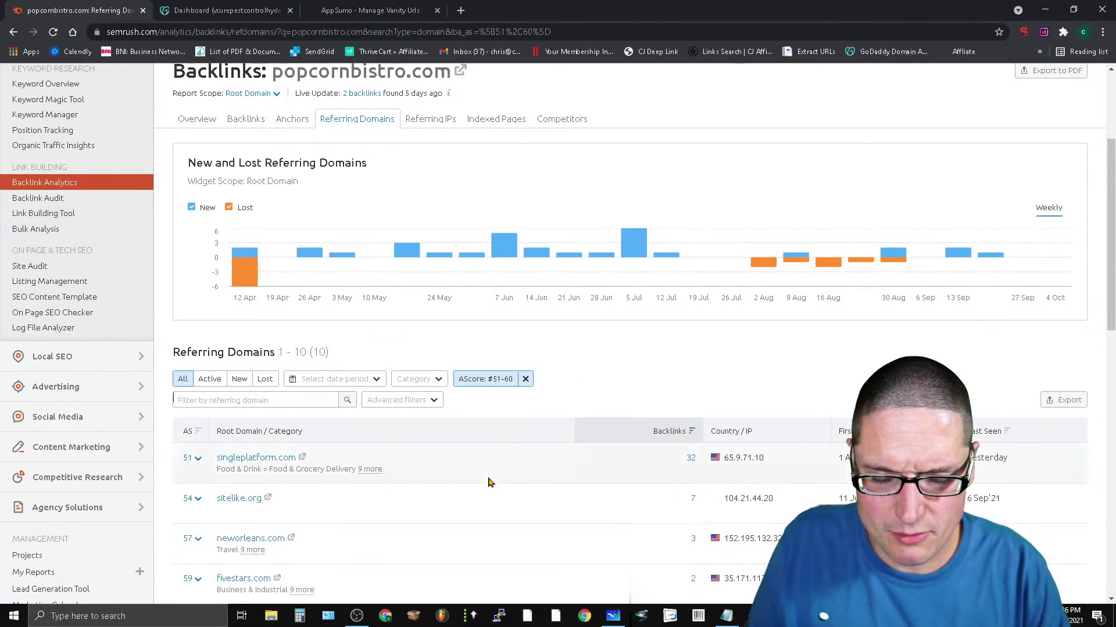
# Review the filtered referring domains and expand the backlinks coming from neworleans.com.
pyautogui.scroll(-5, 492, 118)
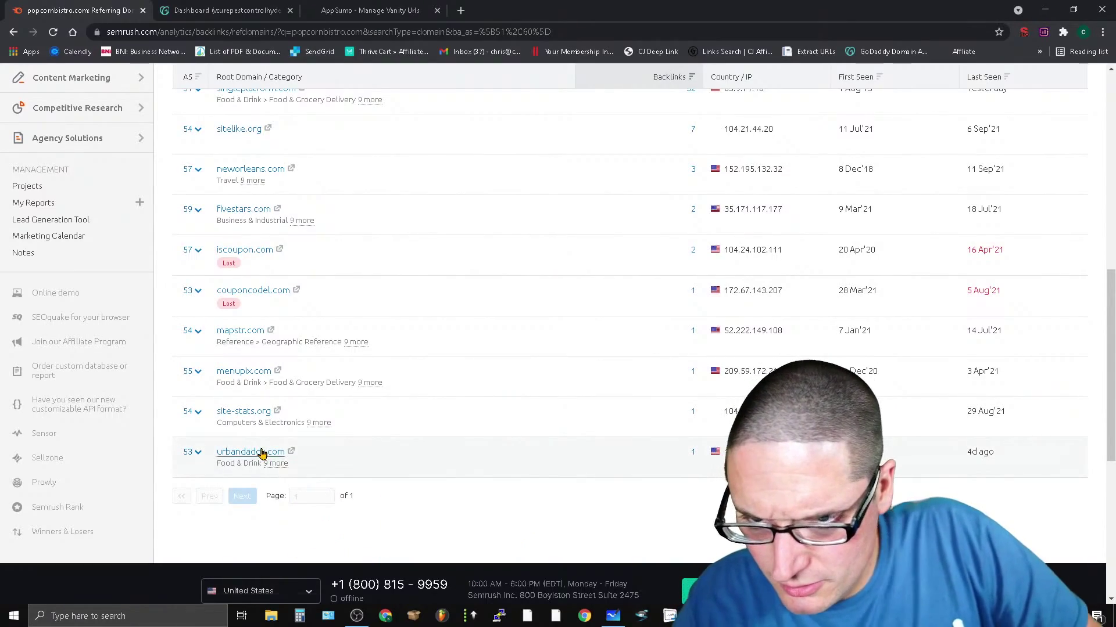
pyautogui.scroll(9, 391, 541)
pyautogui.scroll(-6, 351, 445)
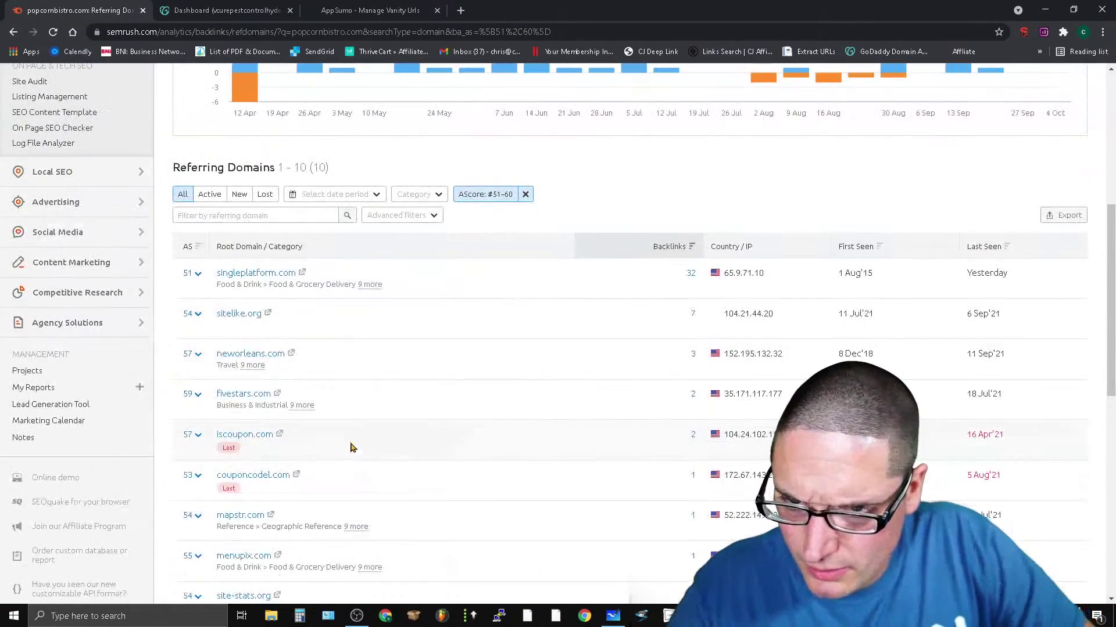
pyautogui.scroll(-3, 428, 436)
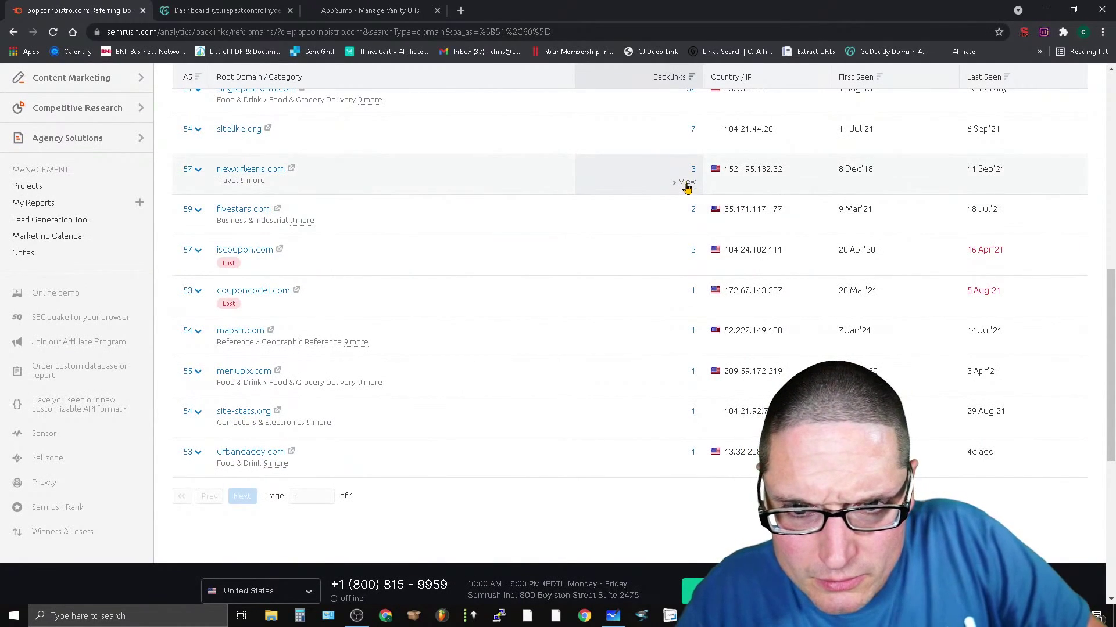
pyautogui.click(686, 183)
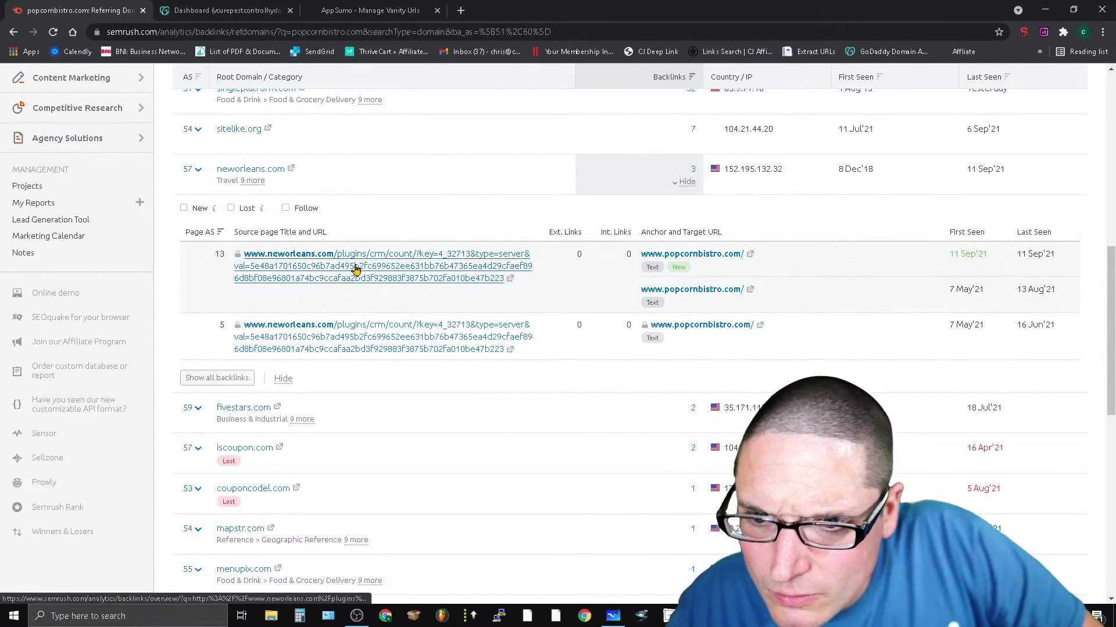
# Open the first neworleans.com source page's backlink report in a new tab and copy the full source URL from its search field.
pyautogui.rightClick(417, 279)
pyautogui.click(459, 282)
pyautogui.hotkey('ctrl', 'Tab')
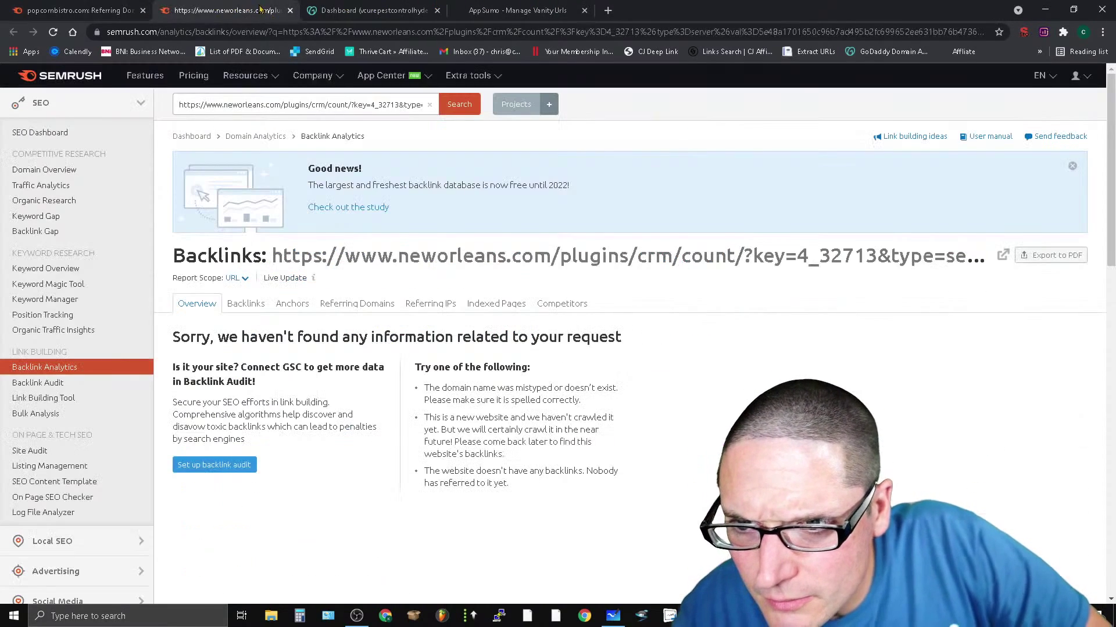
pyautogui.click(283, 105)
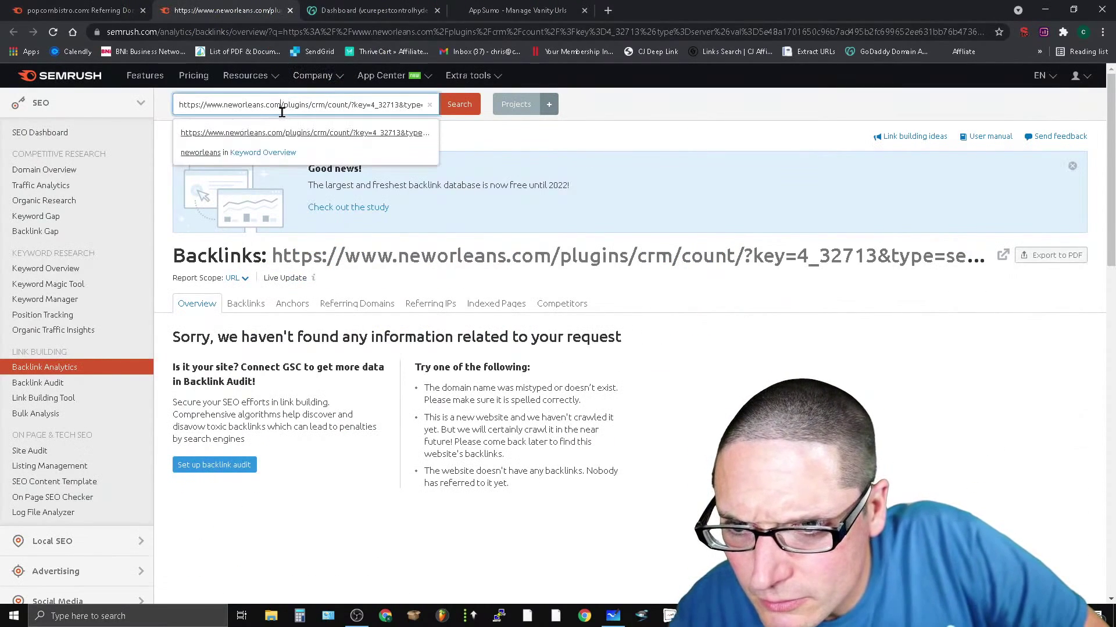
pyautogui.hotkey('ctrl', 'a')
pyautogui.rightClick(280, 110)
pyautogui.click(313, 158)
# Load the copied neworleans.com URL in the browser tab showing the AppSumo vanity URLs page.
pyautogui.click(422, 7)
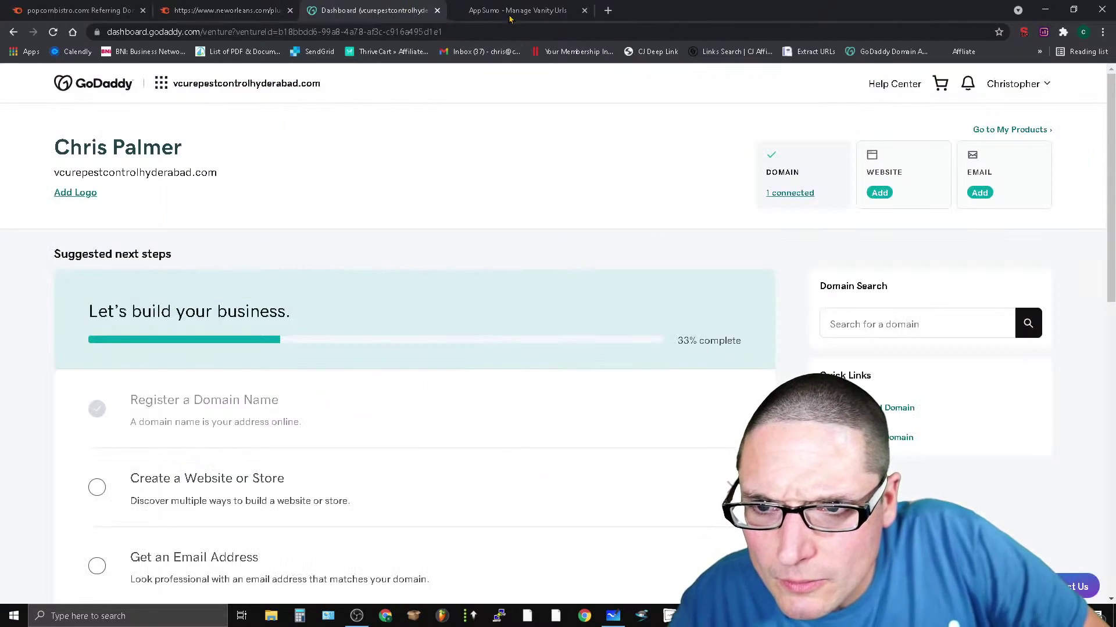
pyautogui.click(558, 11)
pyautogui.click(549, 29)
pyautogui.rightClick(546, 30)
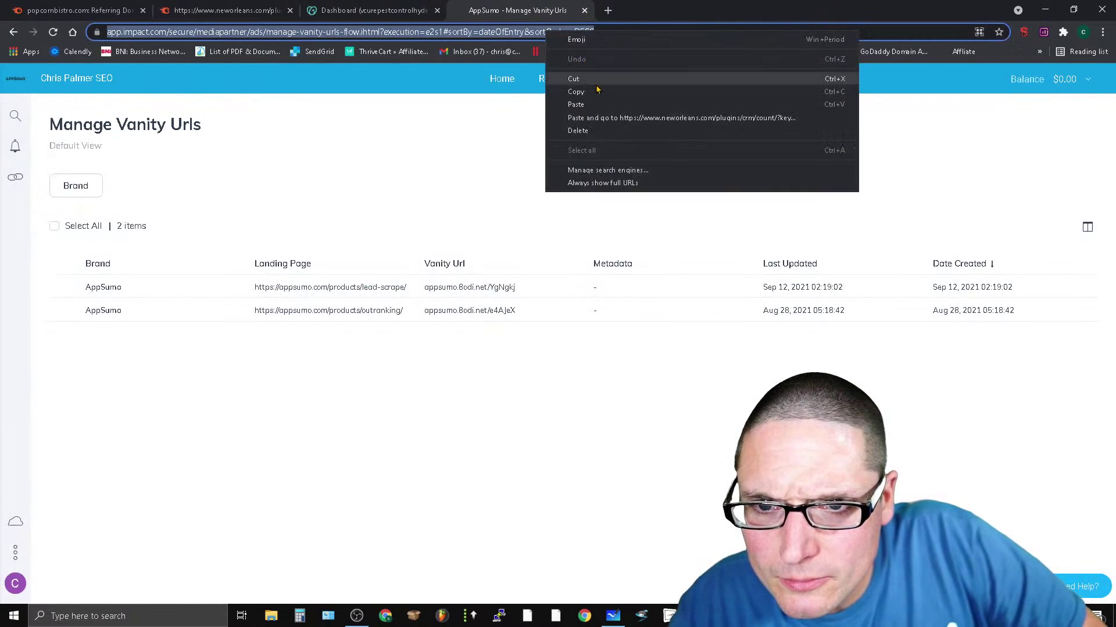
# Visit the copied neworleans.com plugin link in full, and again shortened to neworleans.com/plugins.
pyautogui.click(597, 102)
pyautogui.press('Return')
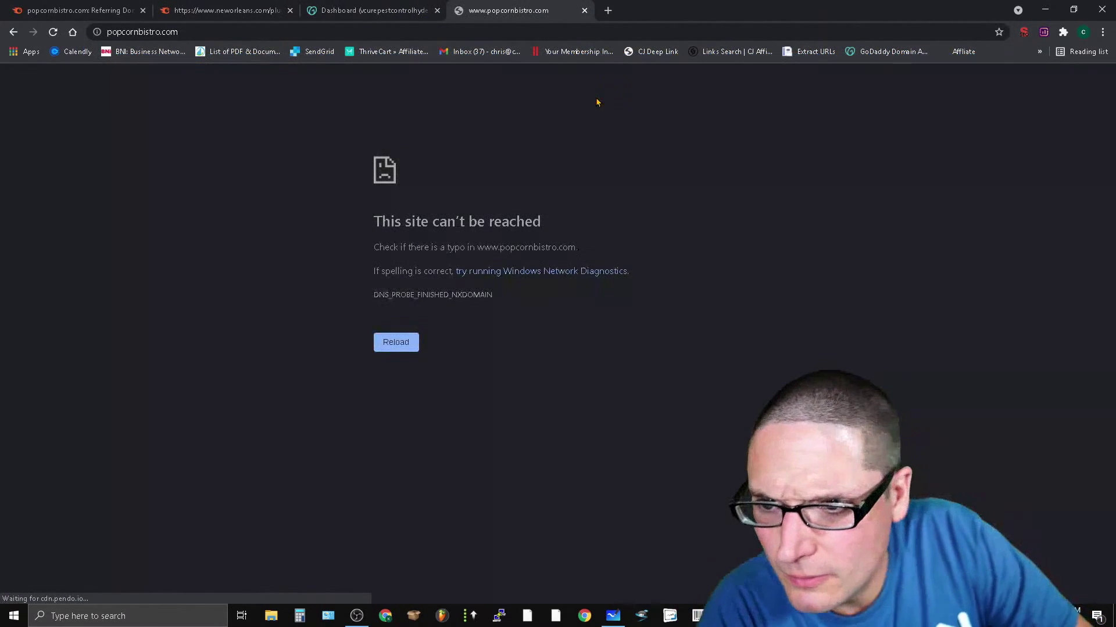
pyautogui.click(235, 33)
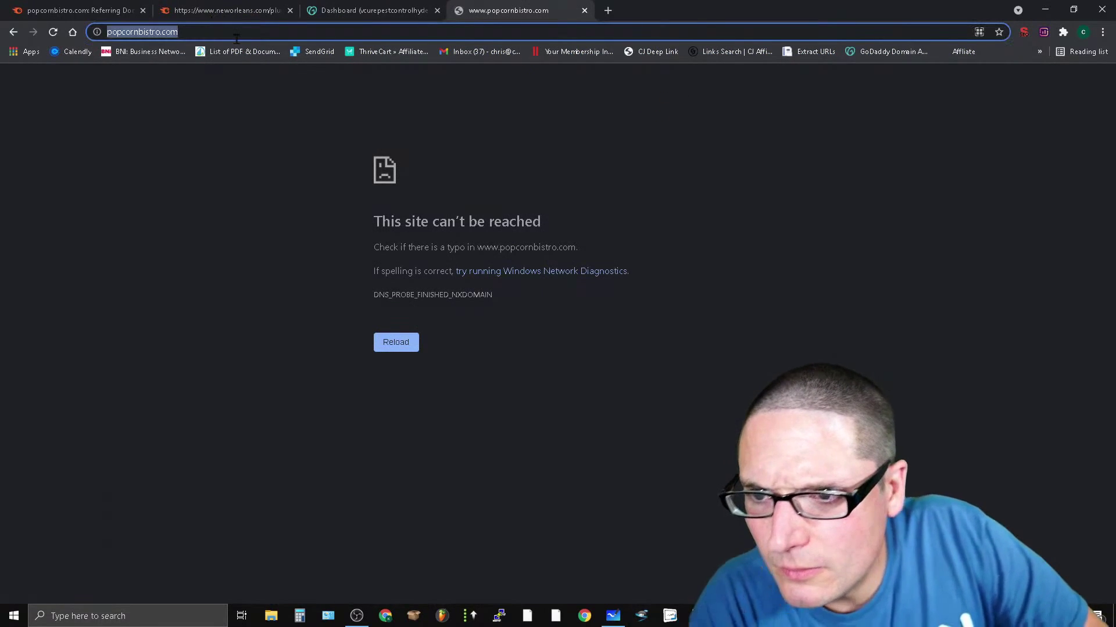
pyautogui.hotkey('ctrl', 'v')
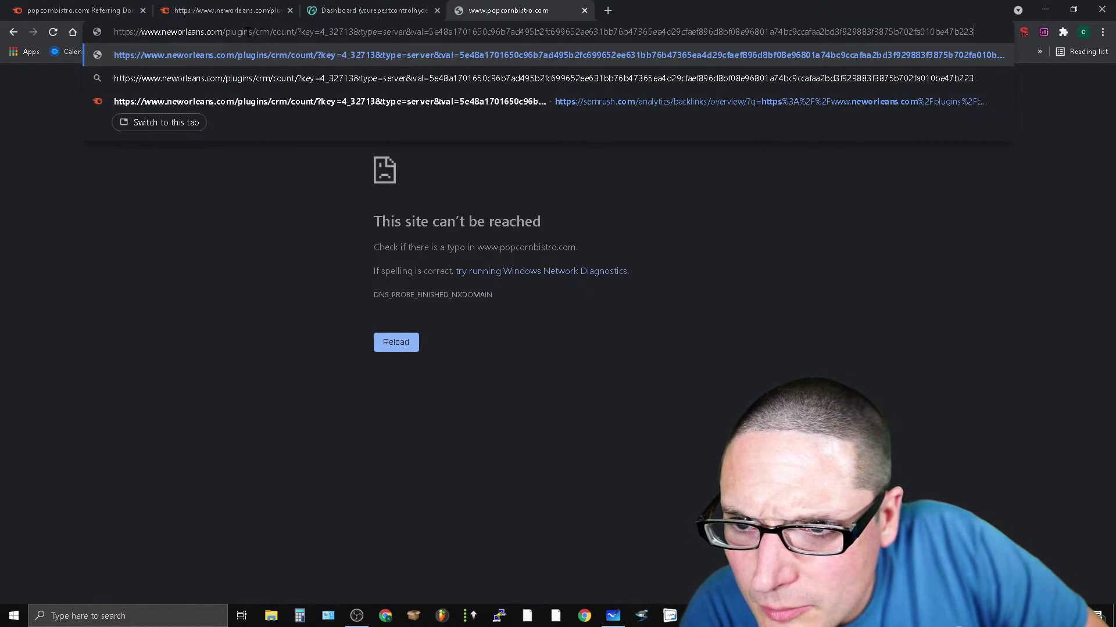
pyautogui.moveTo(253, 31); pyautogui.dragTo(1111, 37)
pyautogui.press('BackSpace')
pyautogui.press('Return')
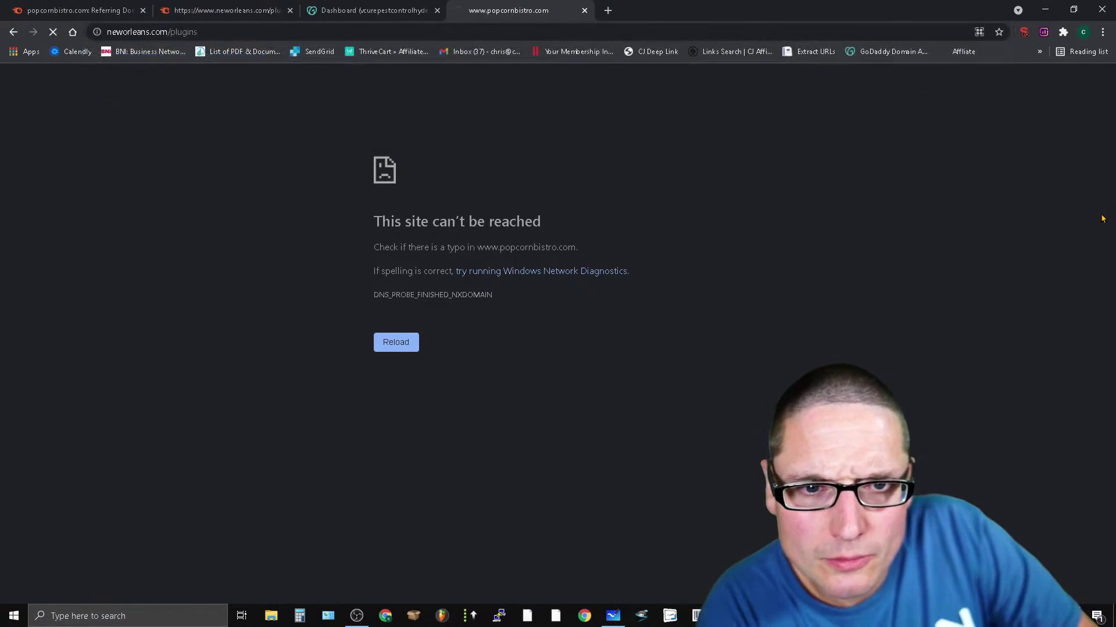
# Look over the whole neworleans.com/plugins page and close its tab.
pyautogui.scroll(-15, 627, 424)
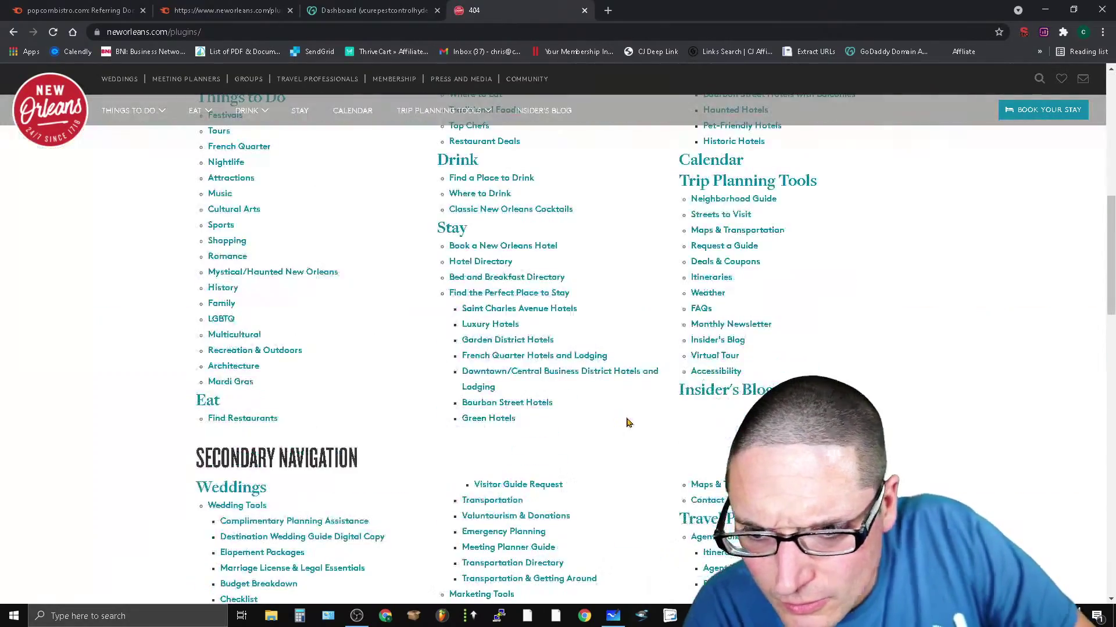
pyautogui.scroll(18, 557, 506)
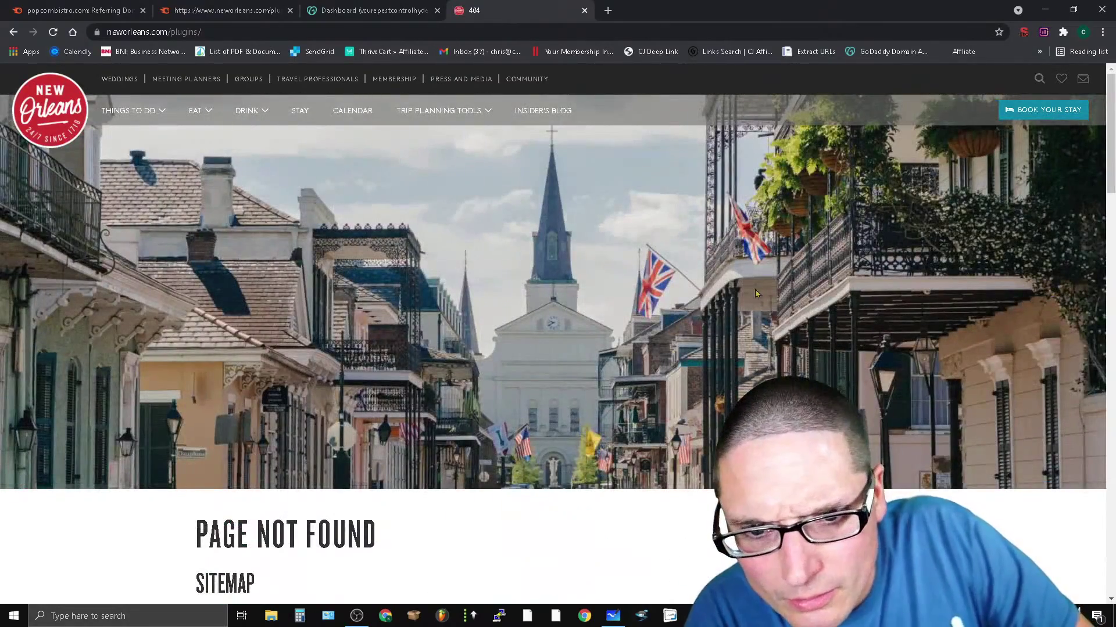
pyautogui.click(584, 10)
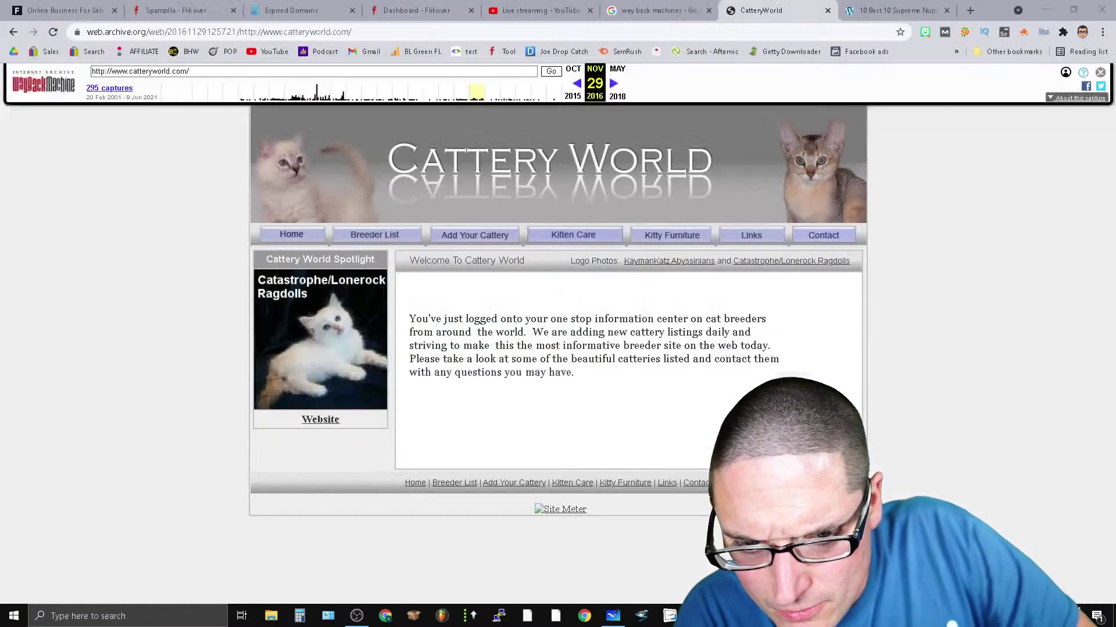
# Close the archived Cattery World and Epjournal pages and open the Wayback Machine from the Google results.
pyautogui.click(828, 11)
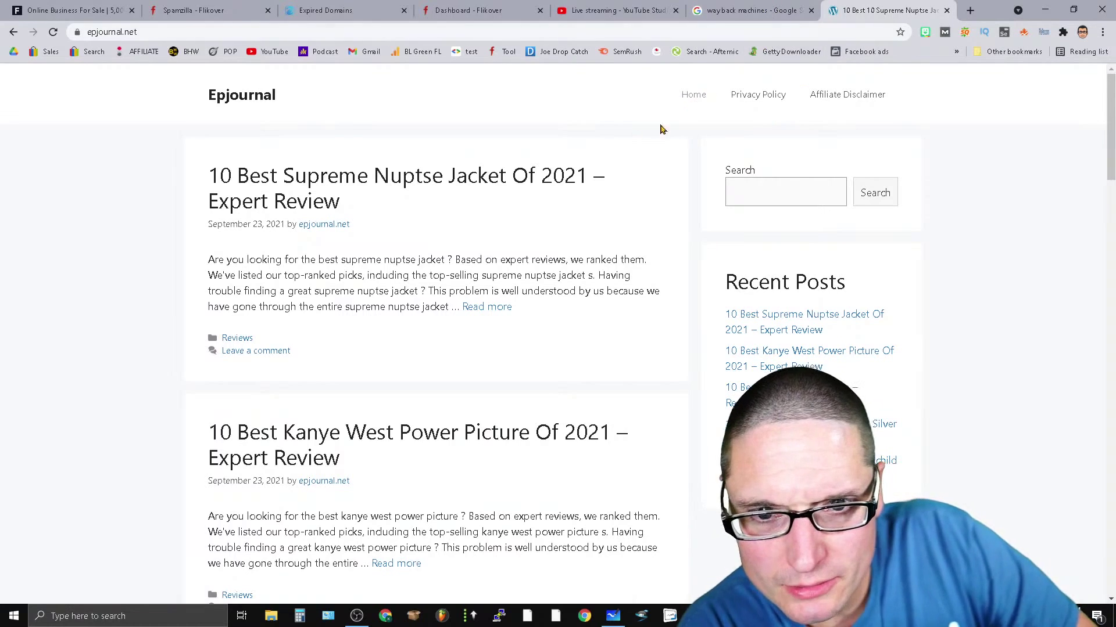
pyautogui.click(946, 11)
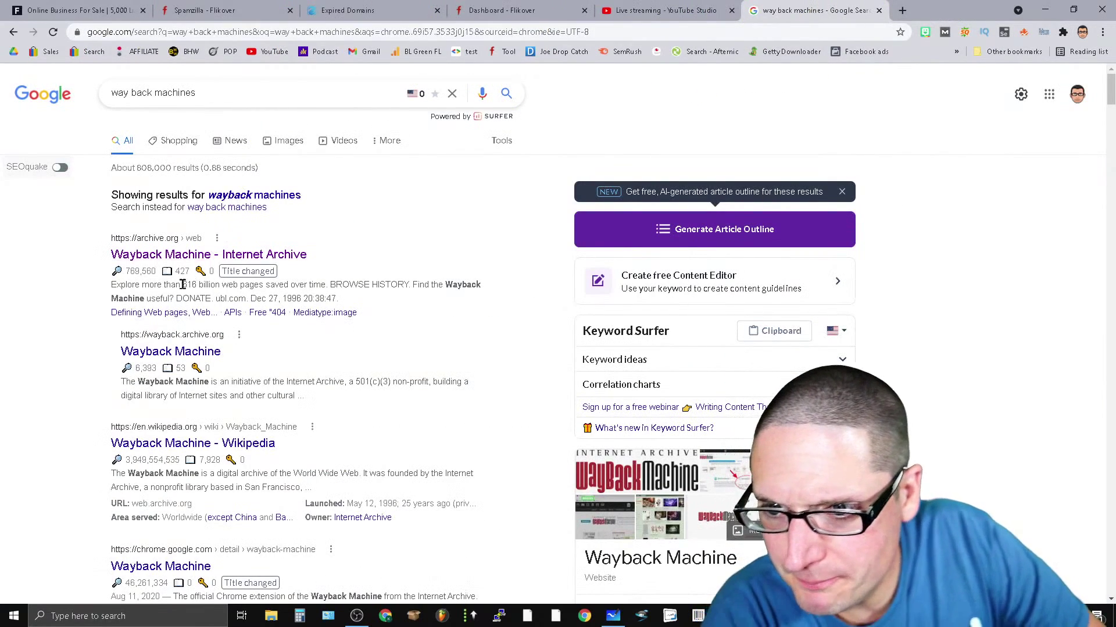
pyautogui.click(174, 256)
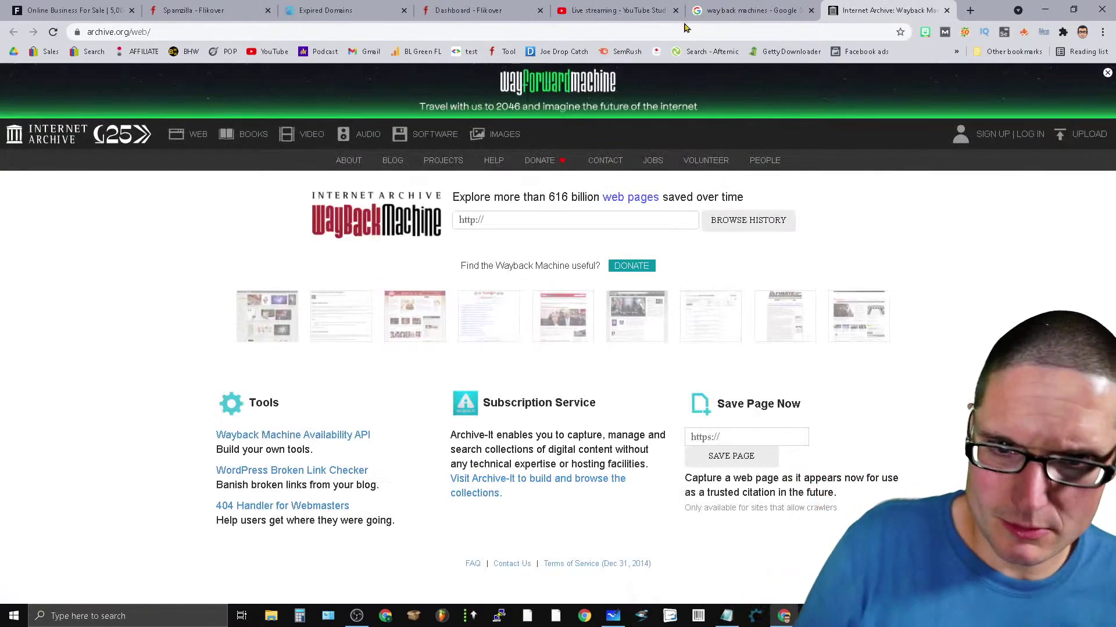
# Copy the domain popcornbistro.com from the Spamzilla expired domains list.
pyautogui.moveTo(784, 615)
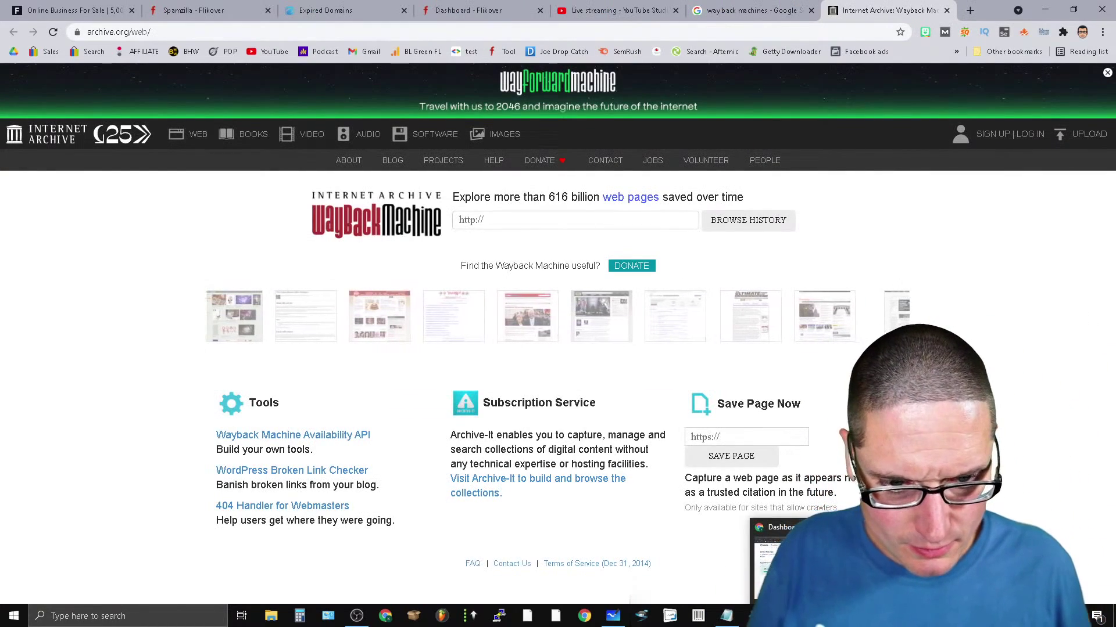
pyautogui.hotkey('ctrl', '3')
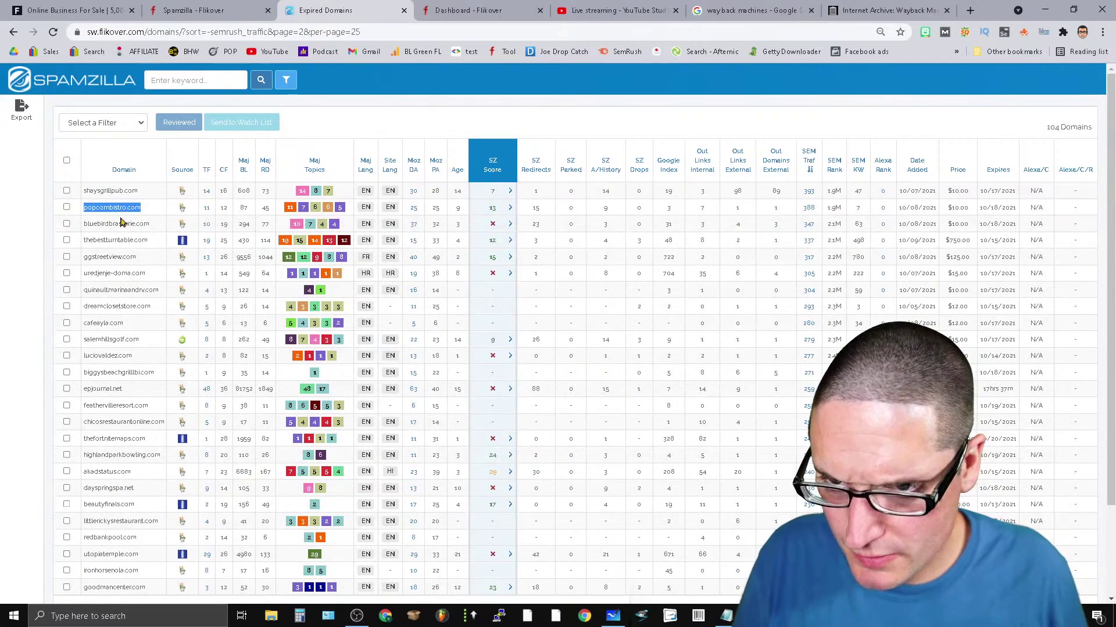
pyautogui.rightClick(120, 208)
pyautogui.click(156, 224)
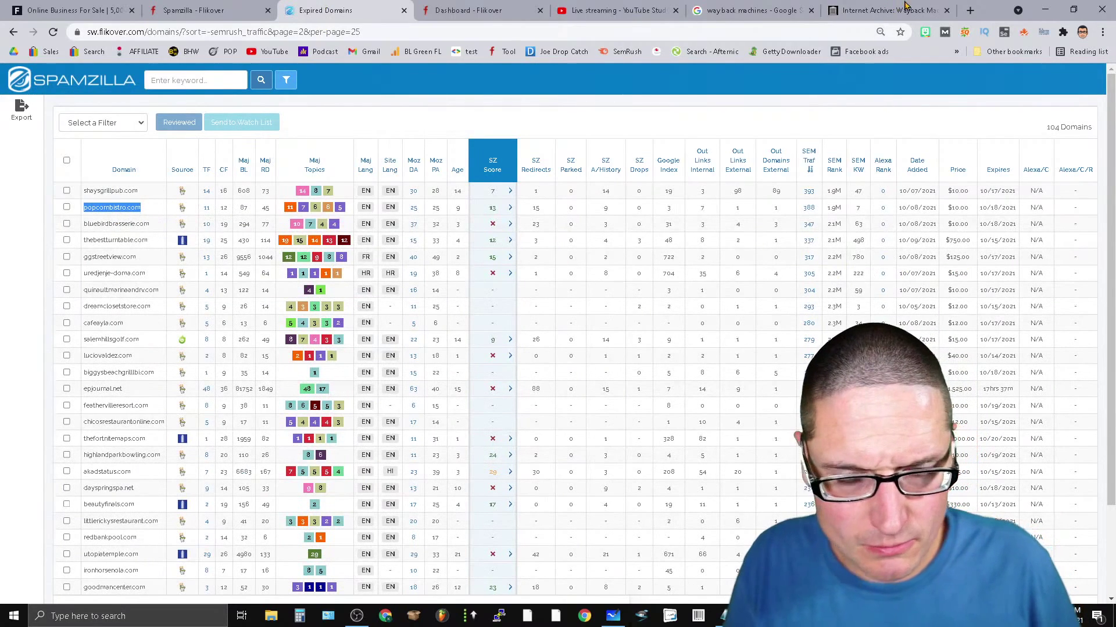
# Run popcornbistro.com through Semrush Backlink Analytics and review the referring domains and backlinks overview.
pyautogui.hotkey('alt', 'Tab')
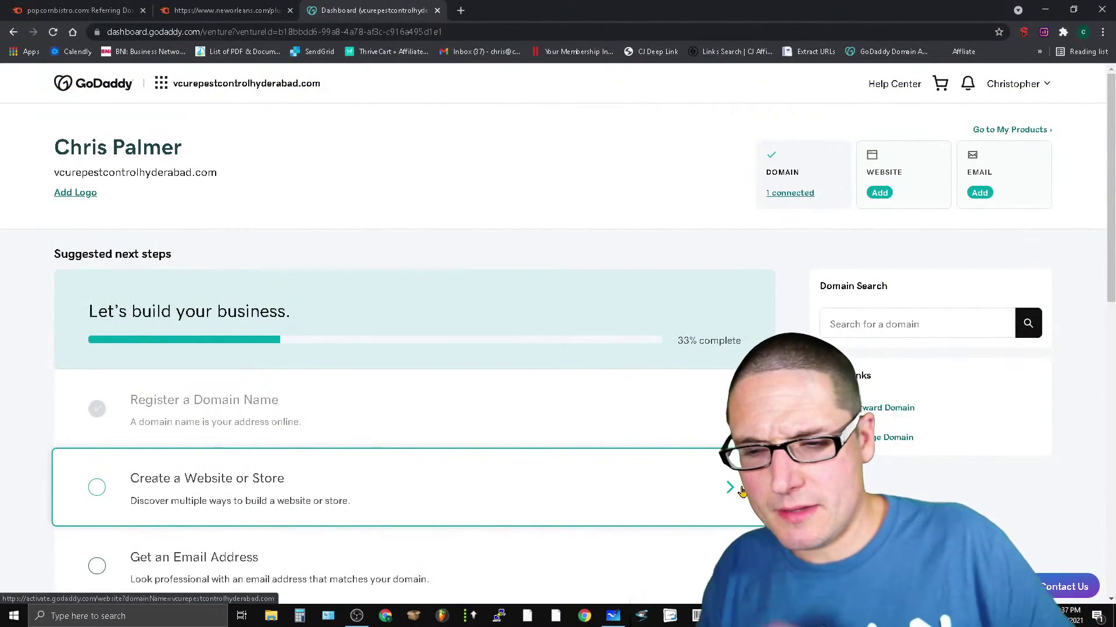
pyautogui.hotkey('ctrl', '2')
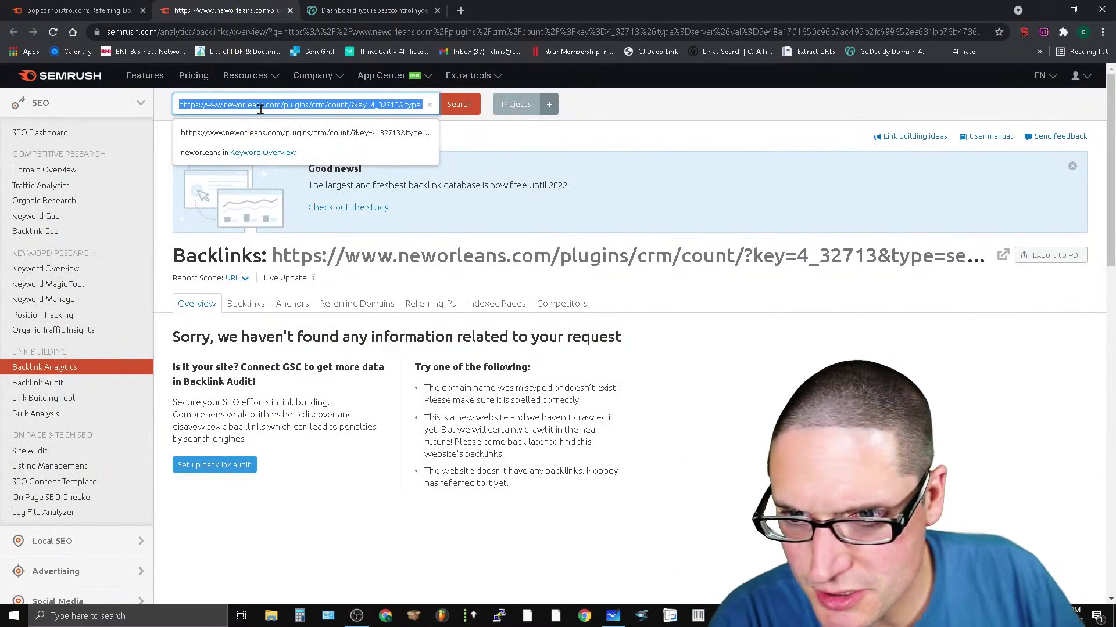
pyautogui.doubleClick(244, 104)
pyautogui.hotkey('ctrl', 'a')
pyautogui.hotkey('ctrl', 'v')
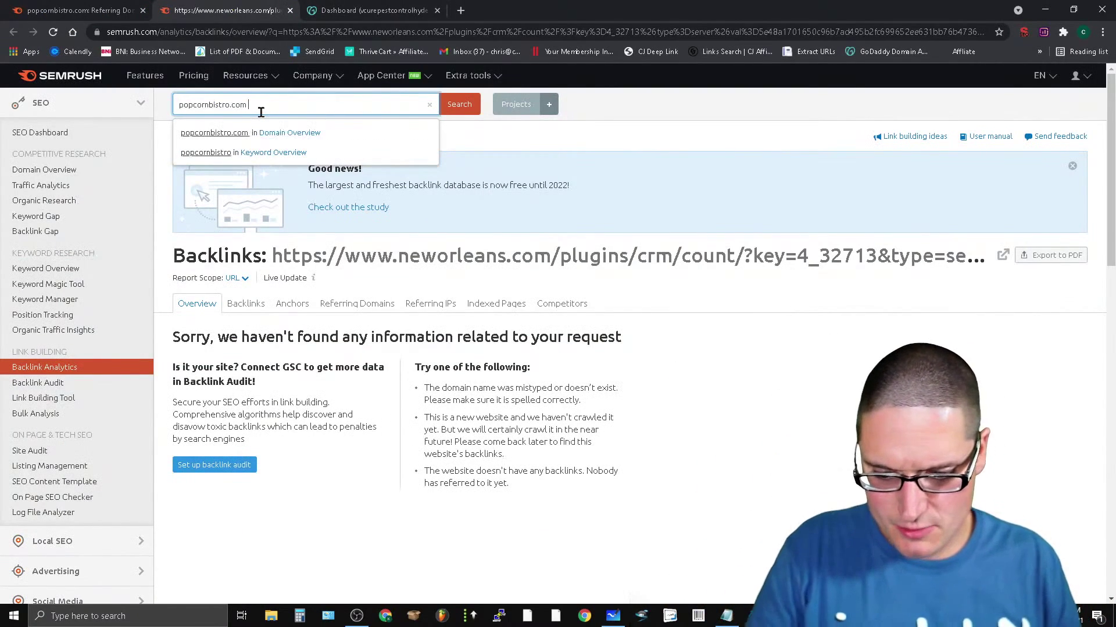
pyautogui.press('Return')
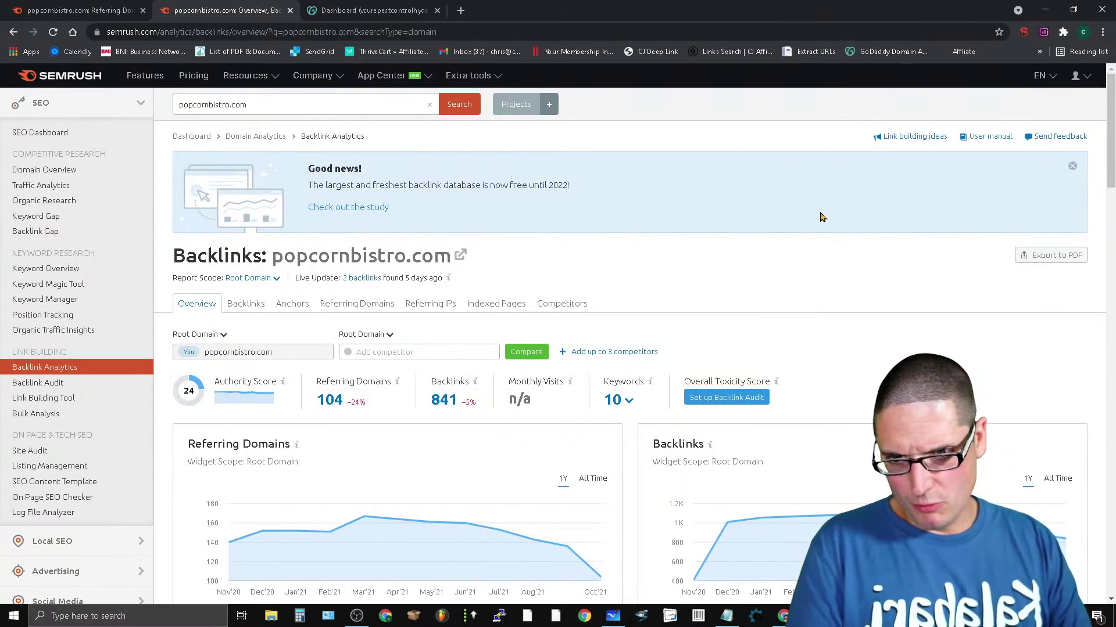
pyautogui.moveTo(1111, 120); pyautogui.dragTo(1111, 148)
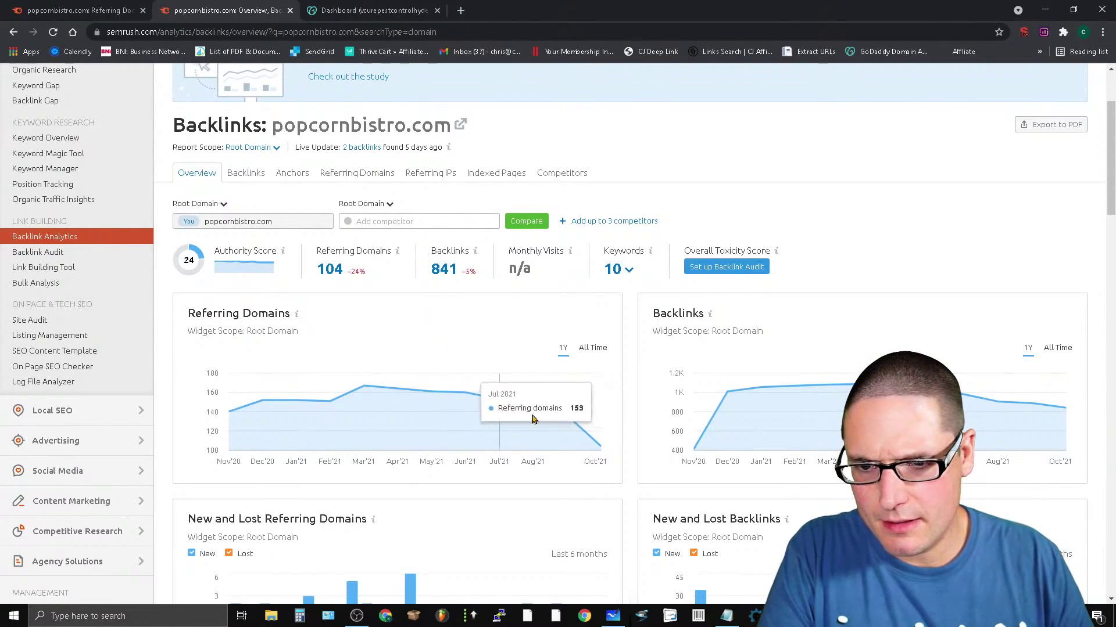
pyautogui.scroll(3, 563, 552)
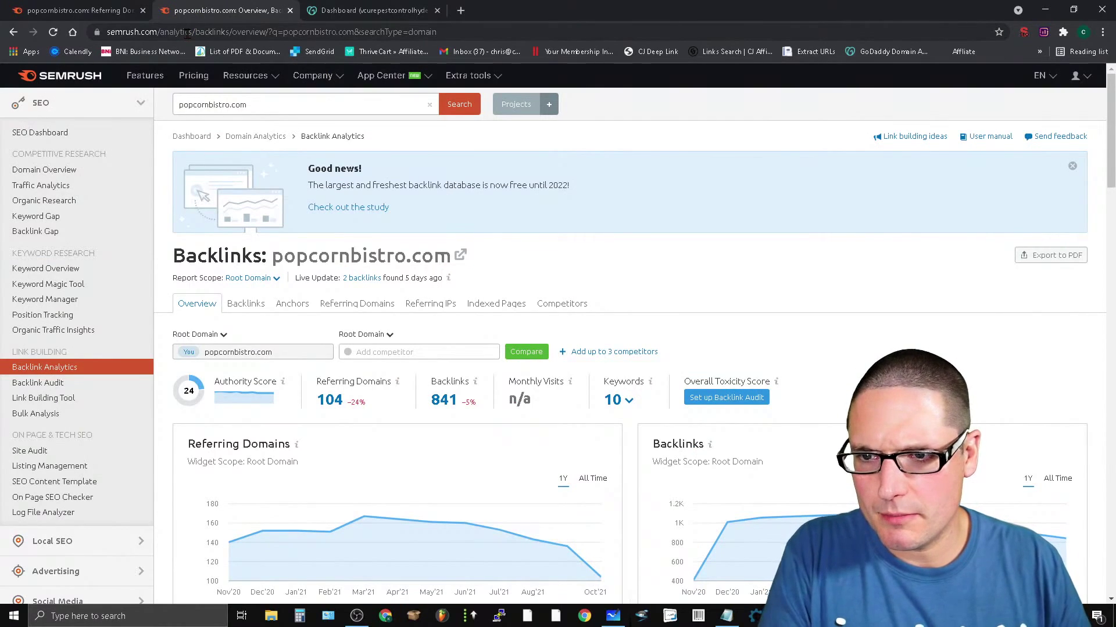
# Search the Wayback Machine for the archived history of popcornbistro.com.
pyautogui.hotkey('alt', 'Tab')
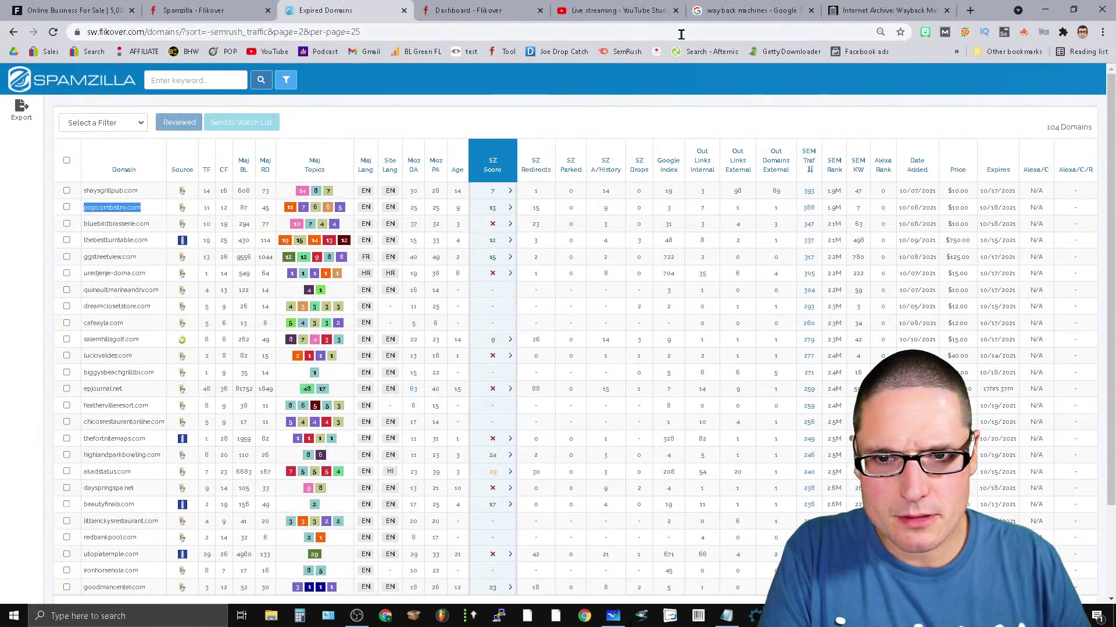
pyautogui.click(860, 5)
pyautogui.click(552, 220)
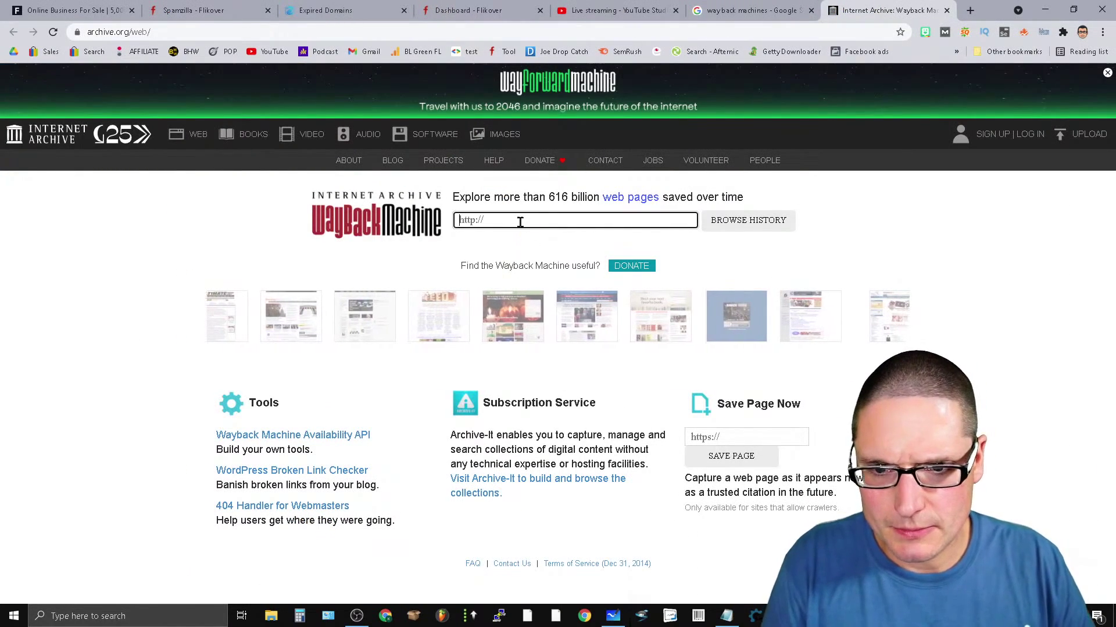
pyautogui.write('popcornbistro.com')
pyautogui.press('Return')
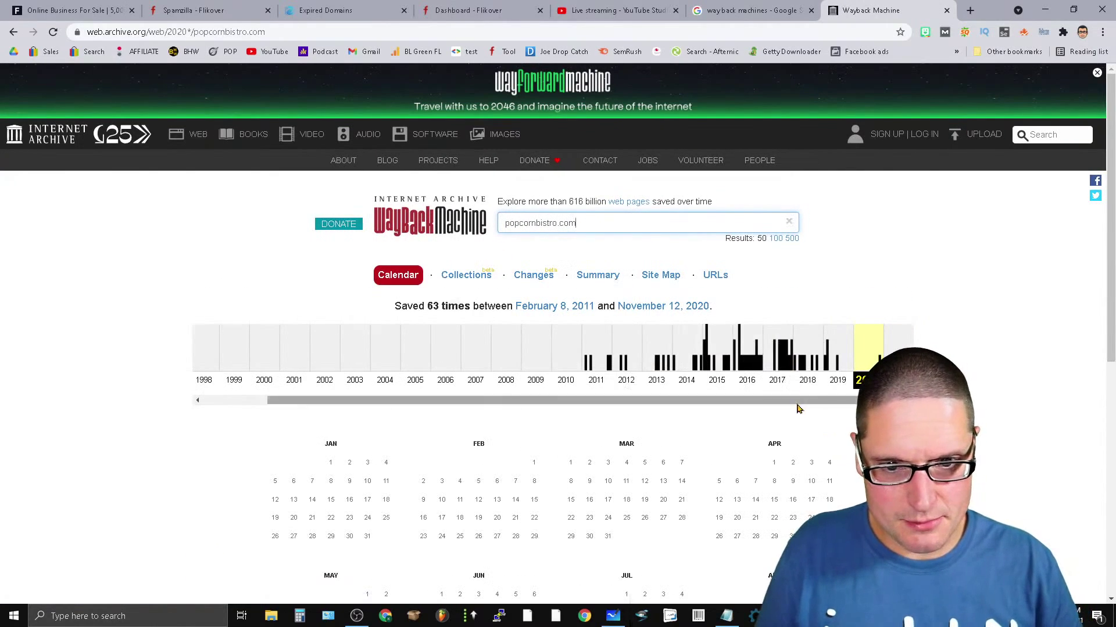
# Browse the 2017 captures of popcornbistro.com and open the July 14, 2017 snapshot.
pyautogui.click(788, 363)
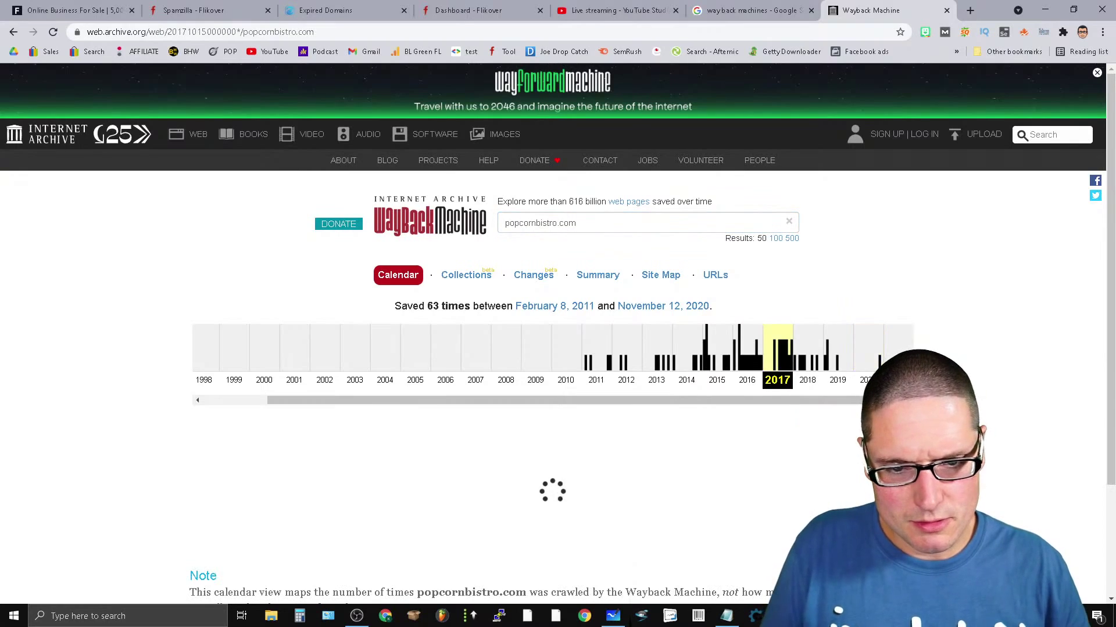
pyautogui.scroll(-6, 591, 444)
pyautogui.moveTo(626, 300)
pyautogui.moveTo(658, 272)
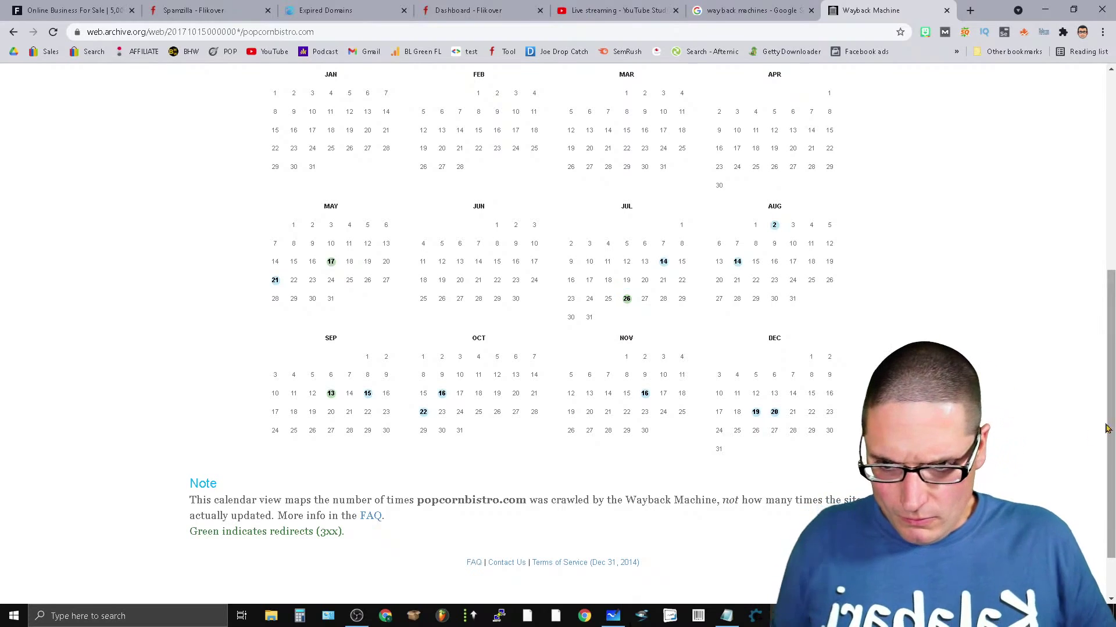
pyautogui.scroll(-2, 694, 593)
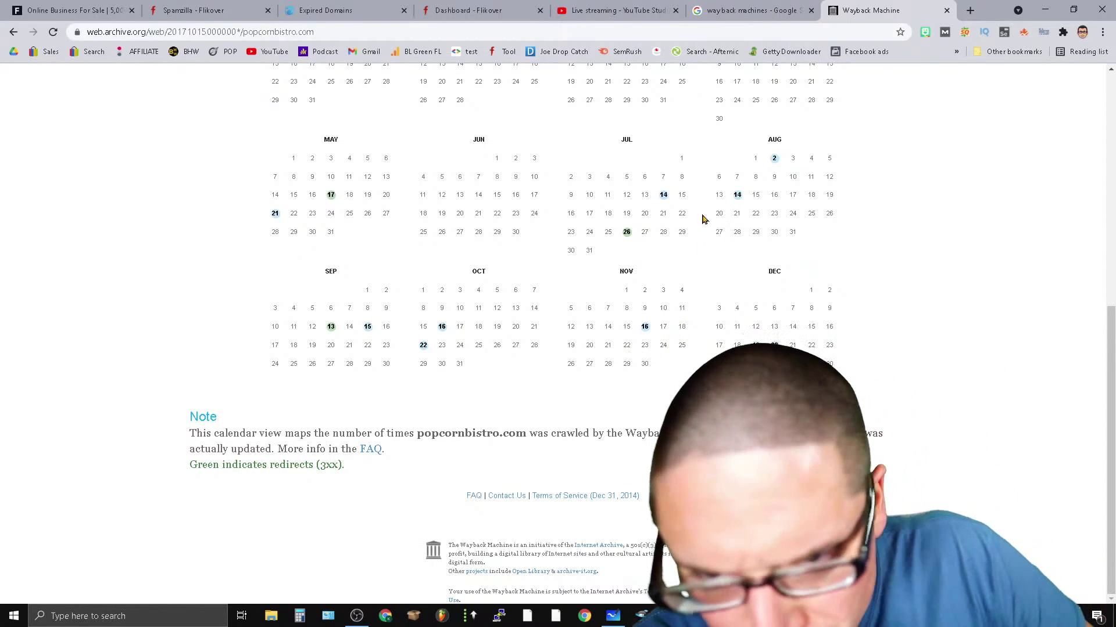
pyautogui.moveTo(663, 195)
pyautogui.scroll(8, 646, 229)
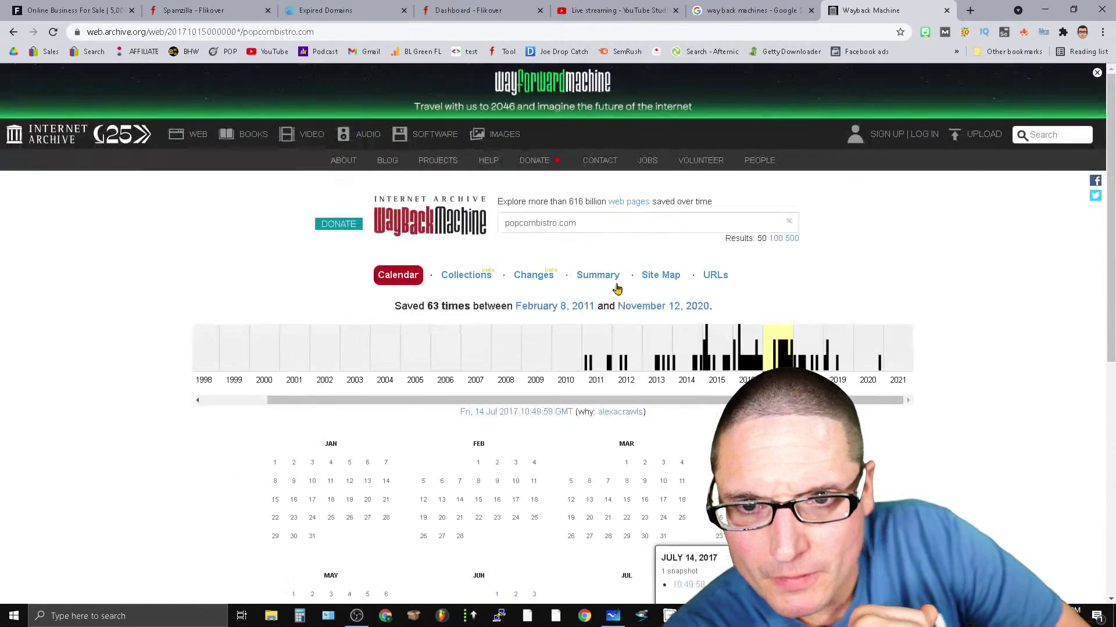
pyautogui.scroll(-3, 743, 382)
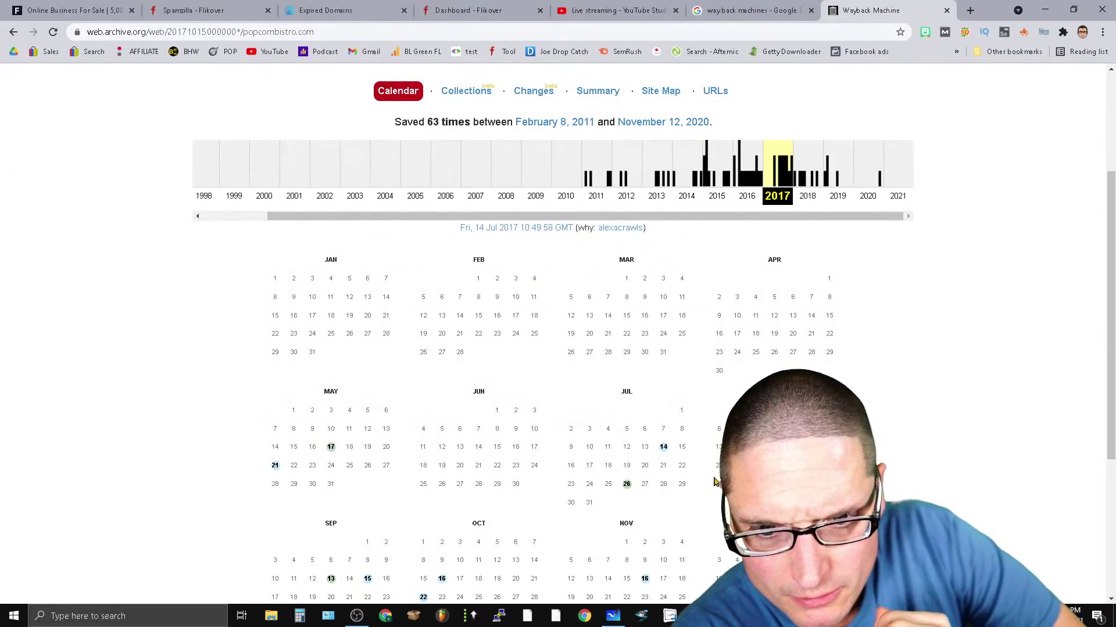
pyautogui.moveTo(663, 459)
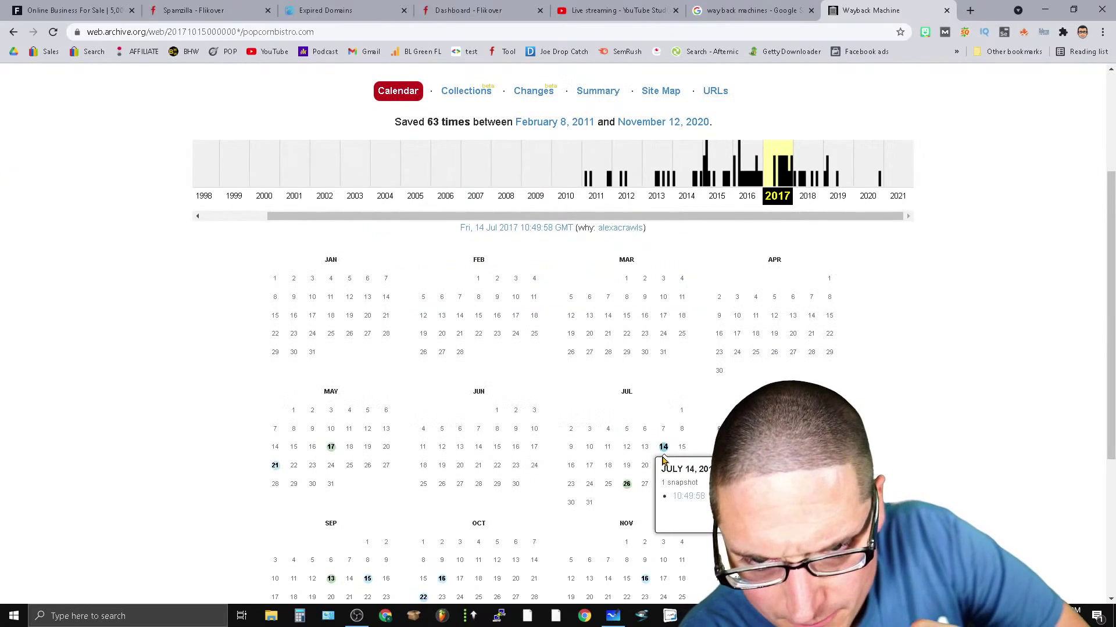
pyautogui.click(682, 497)
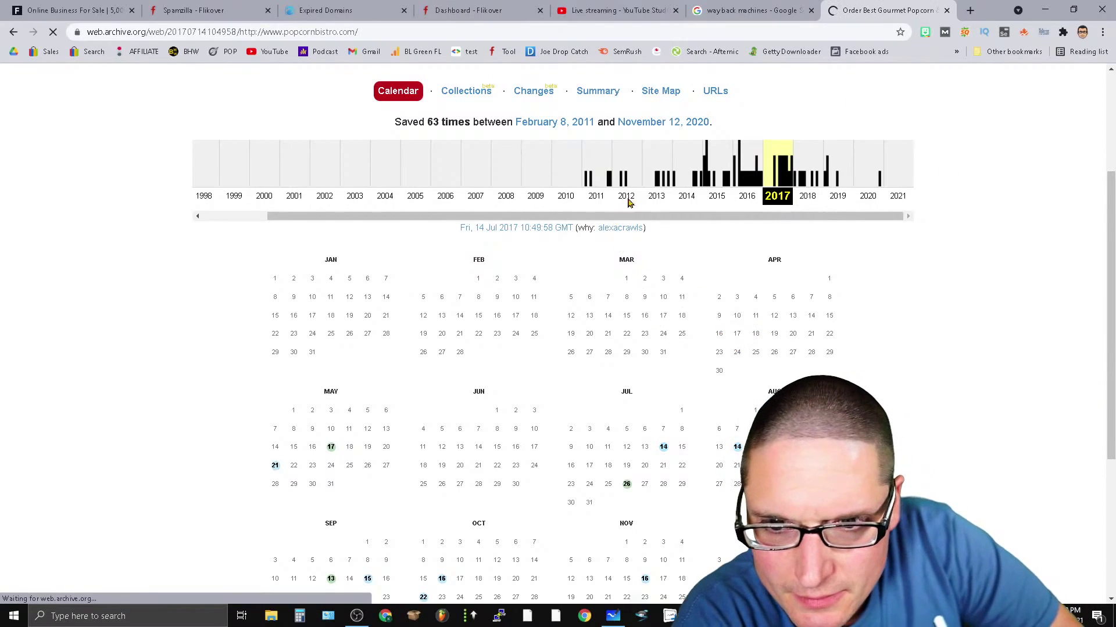
# Examine the archived Popcorn Bistro home page, including its product sections and the store locations near the end.
pyautogui.scroll(-3, 875, 314)
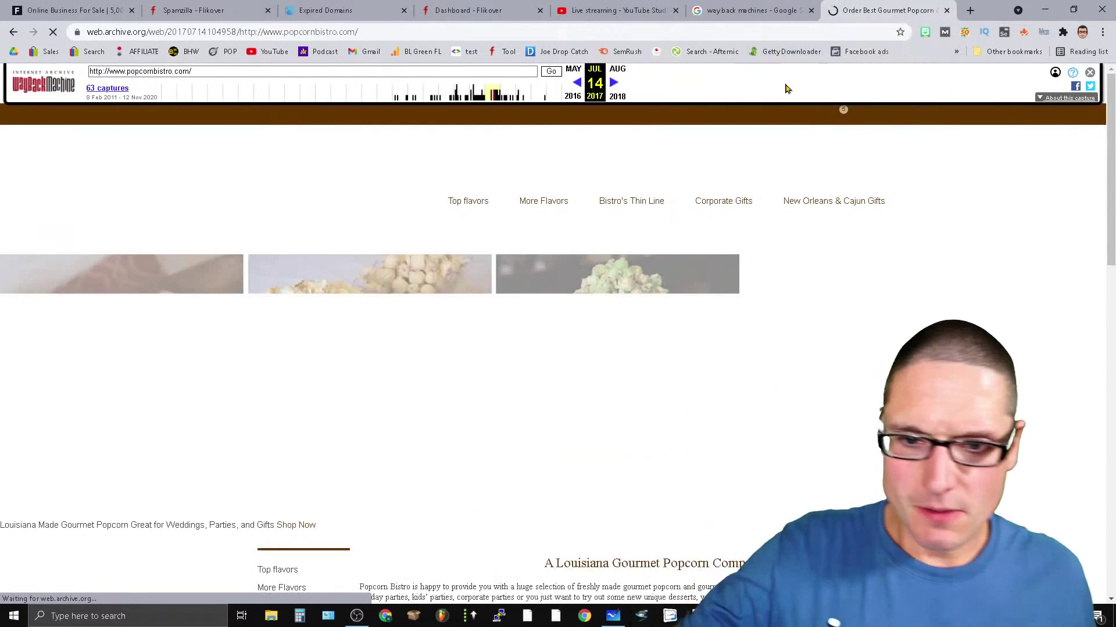
pyautogui.scroll(-6, 667, 374)
pyautogui.scroll(-10, 719, 353)
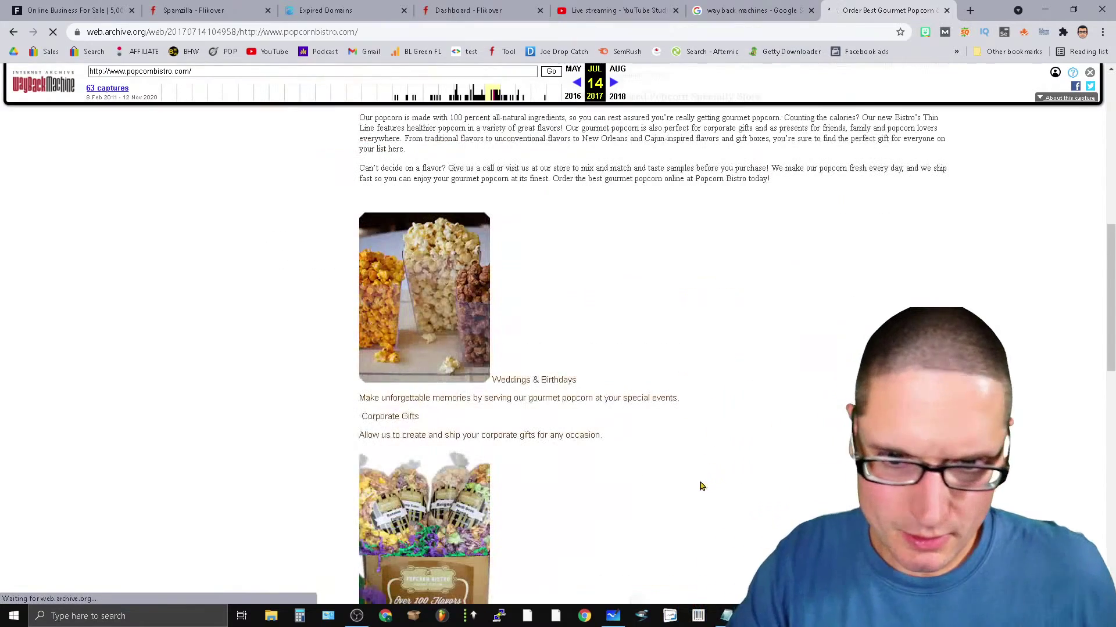
pyautogui.scroll(-9, 687, 498)
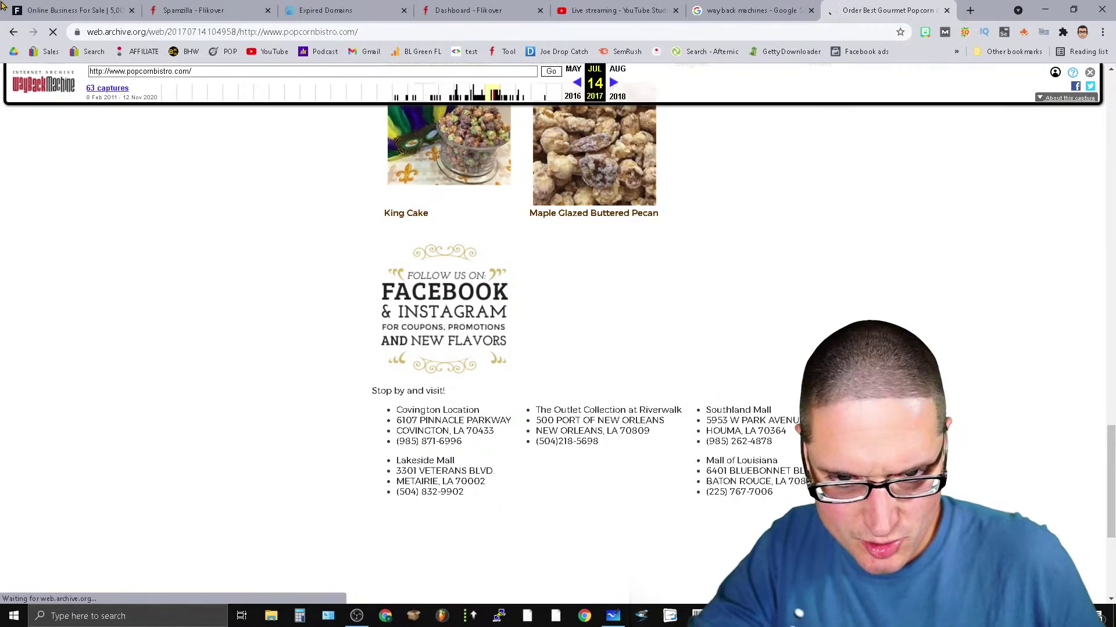
pyautogui.moveTo(602, 455); pyautogui.dragTo(394, 460)
pyautogui.click(442, 510)
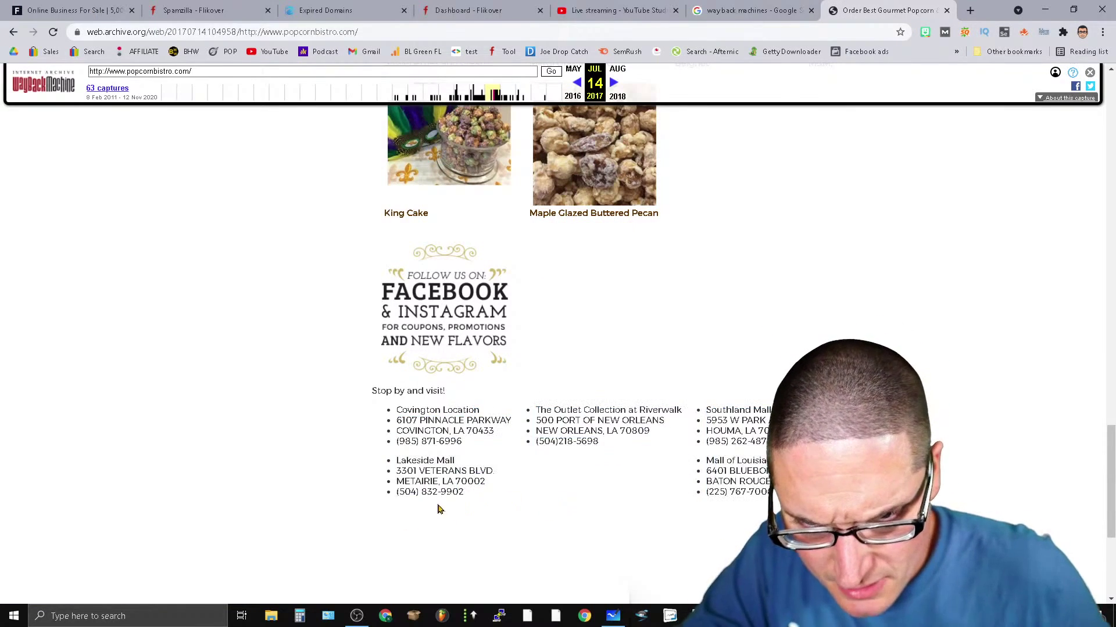
# Open the archived Corporate Gifts page from the Popcorn Bistro home page.
pyautogui.scroll(15, 665, 555)
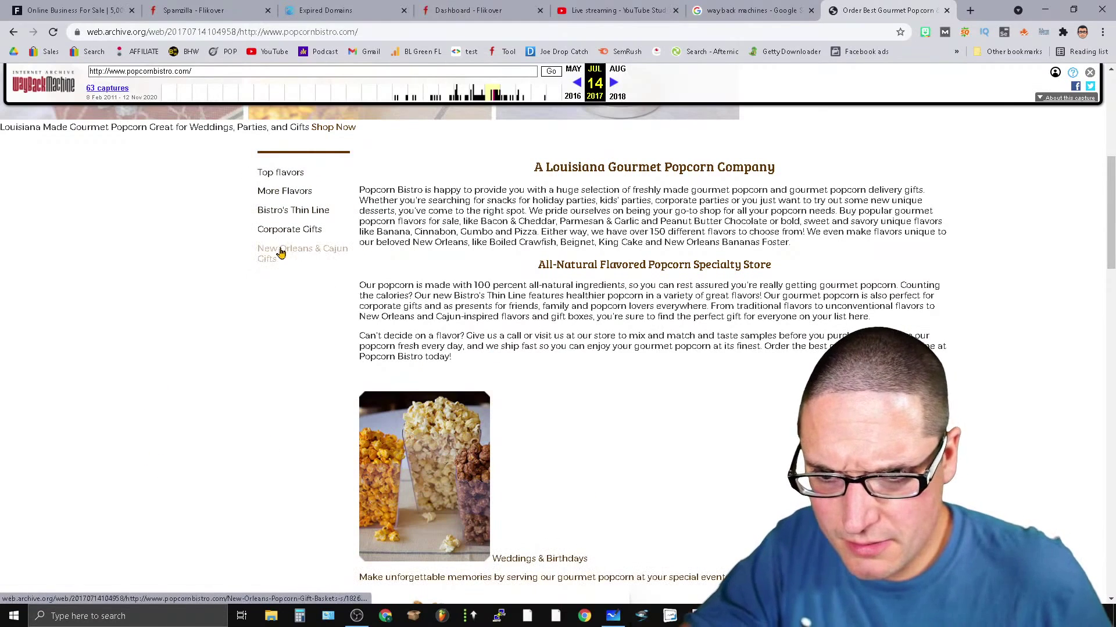
pyautogui.click(313, 230)
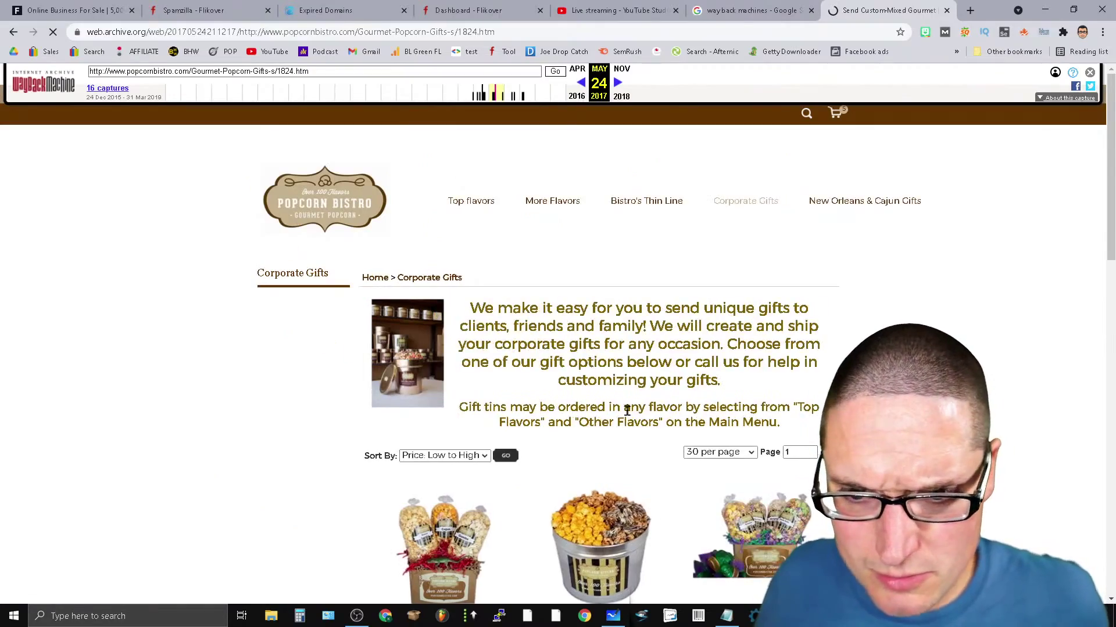
# Examine the archived Corporate Gifts page, including the gift box and tin descriptions.
pyautogui.scroll(-15, 720, 465)
pyautogui.scroll(14, 681, 468)
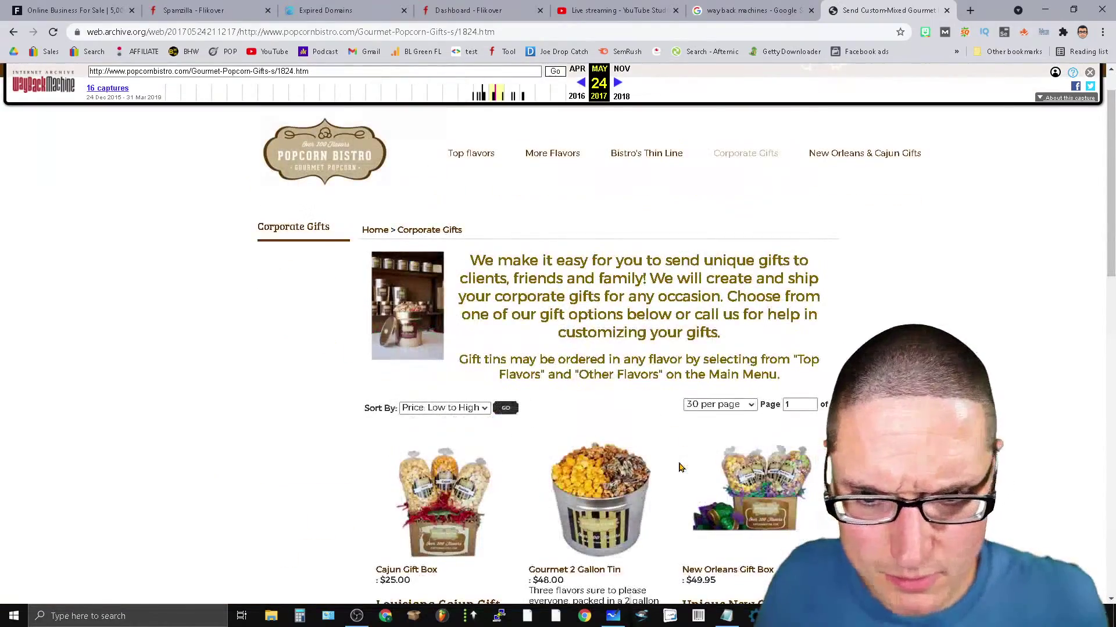
pyautogui.scroll(-6, 681, 468)
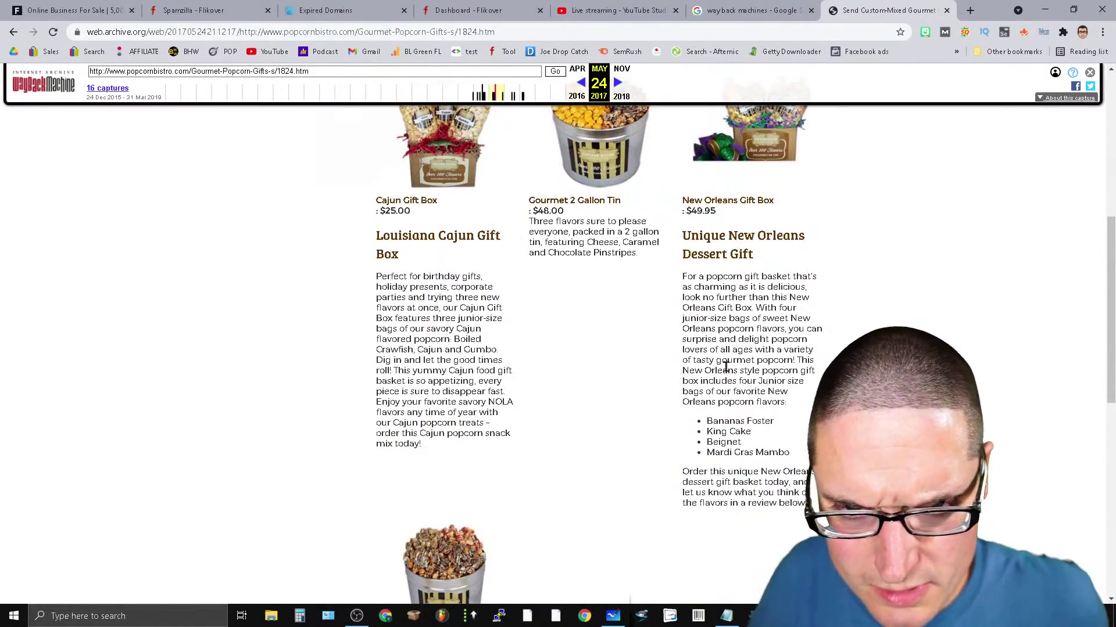
pyautogui.moveTo(778, 366); pyautogui.dragTo(465, 581)
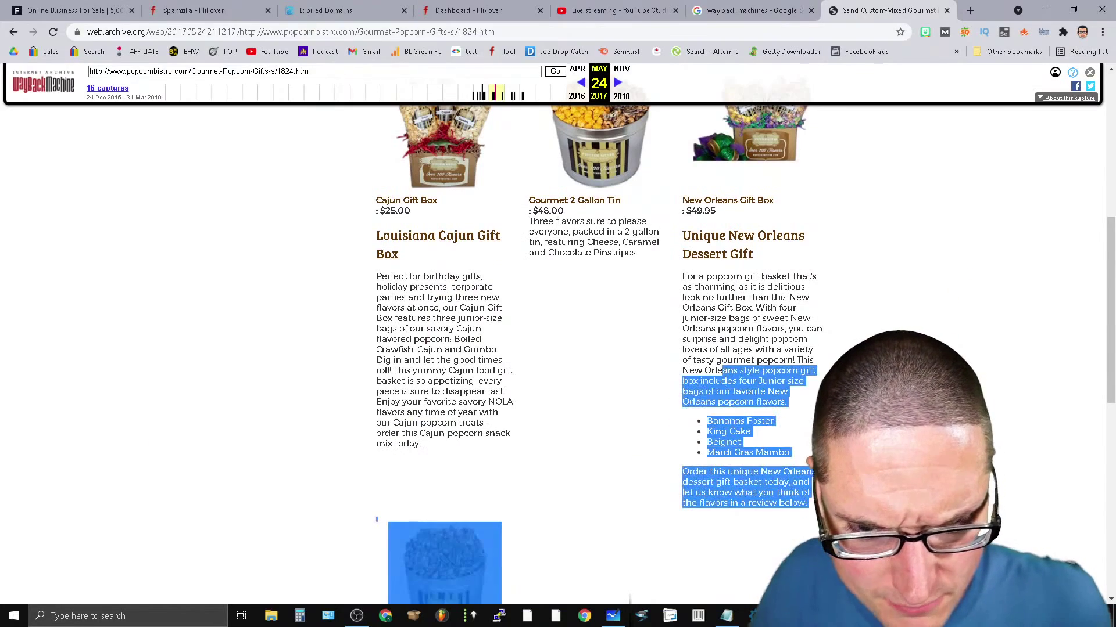
pyautogui.scroll(-9, 465, 581)
pyautogui.scroll(16, 811, 468)
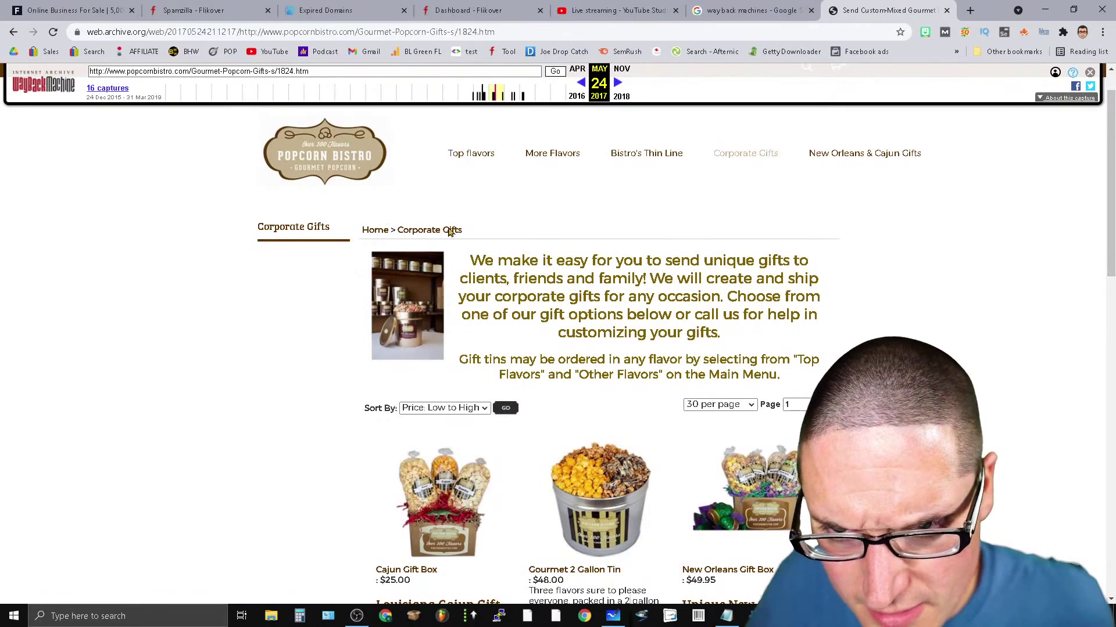
# Look through the archived Bistro's Thin Line page and open its Hot and Spicy Peanuts product.
pyautogui.click(653, 168)
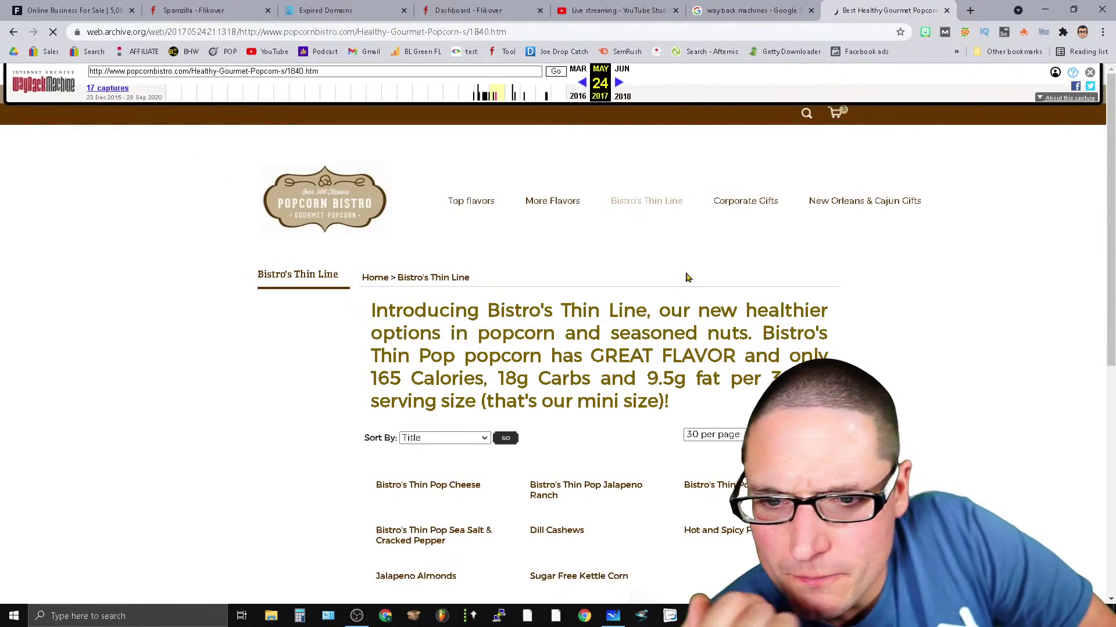
pyautogui.scroll(-10, 757, 360)
pyautogui.scroll(-3, 813, 341)
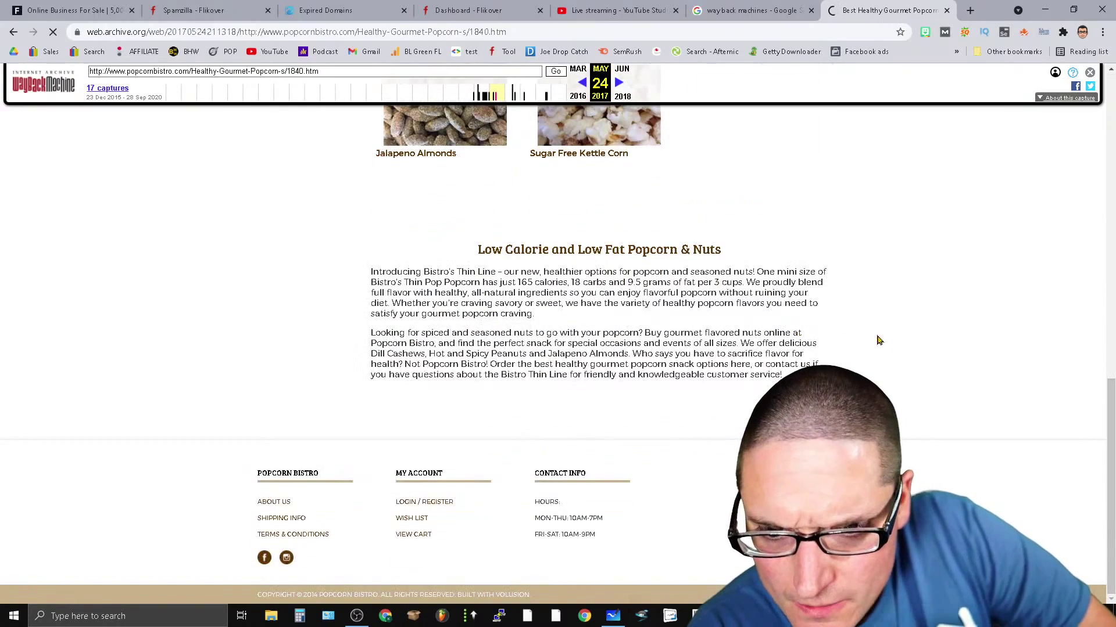
pyautogui.scroll(5, 906, 346)
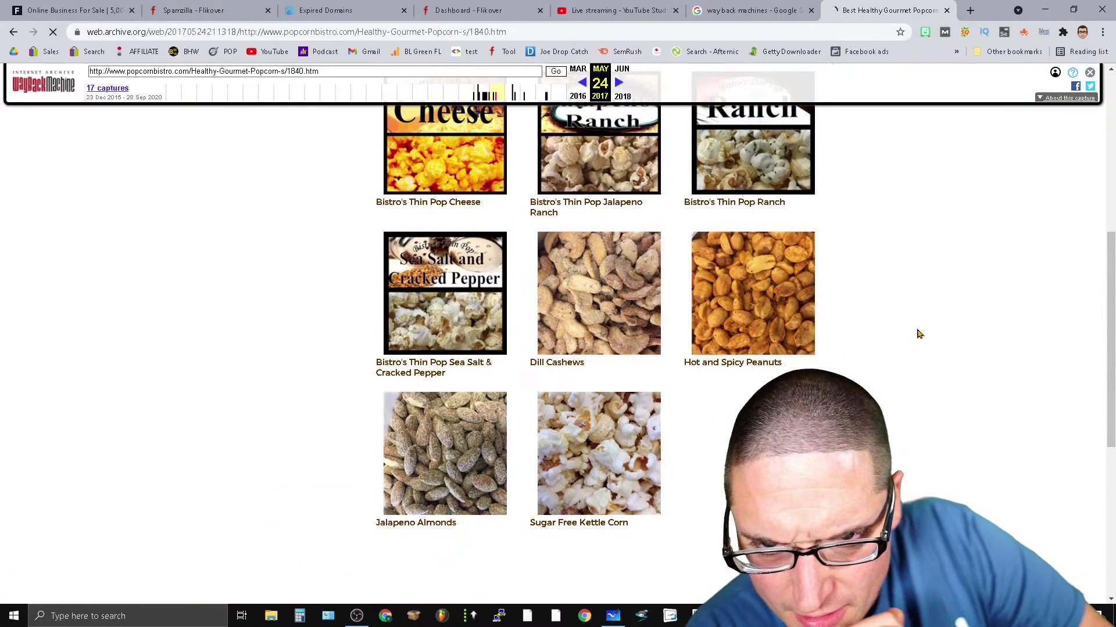
pyautogui.click(763, 303)
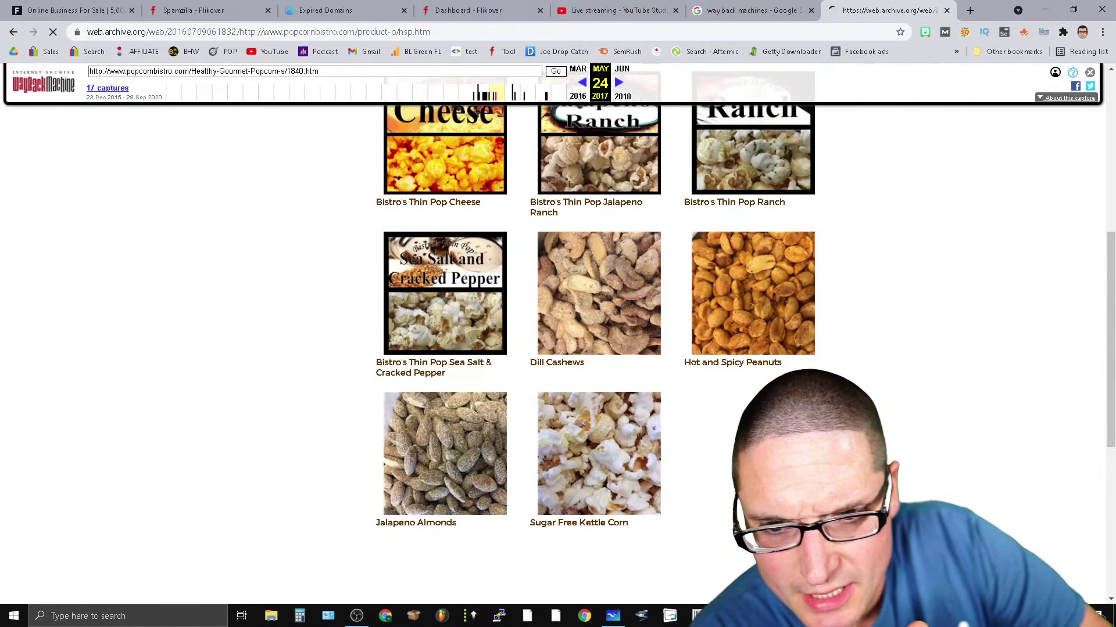
pyautogui.scroll(-5, 674, 549)
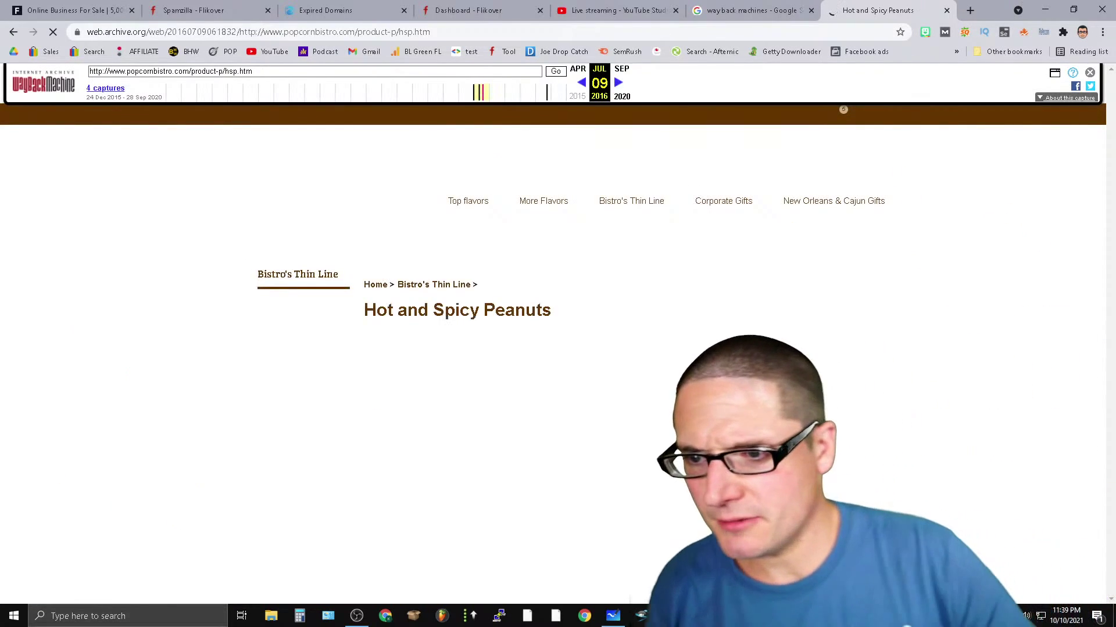
# Search Google for "popcorn bistro" in a new browser tab.
pyautogui.click(969, 10)
pyautogui.click(571, 250)
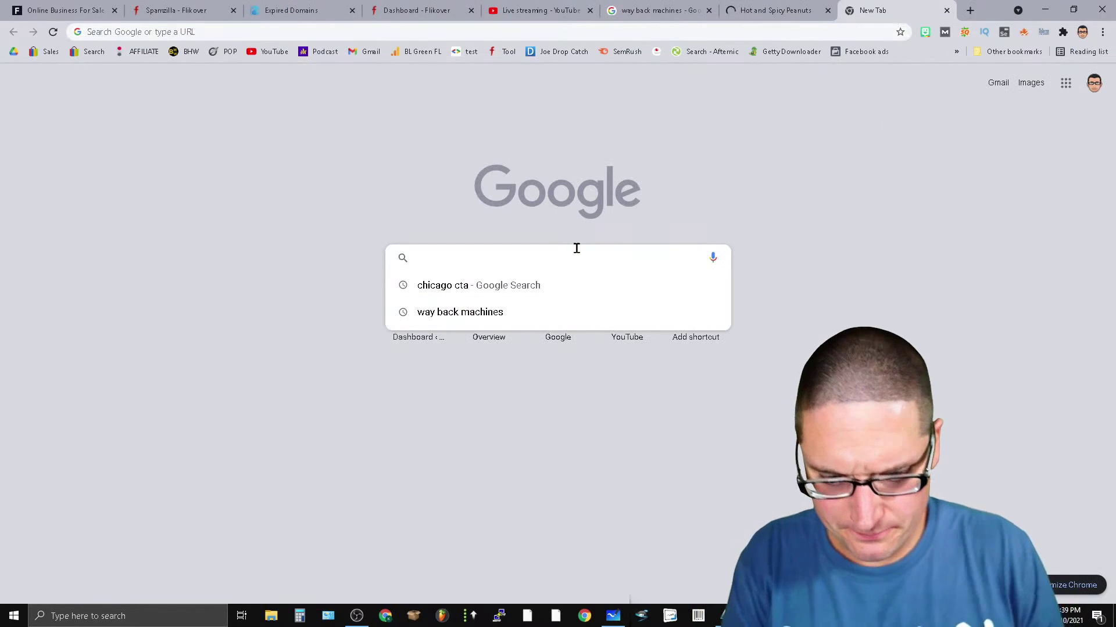
pyautogui.write('popcorn bistro')
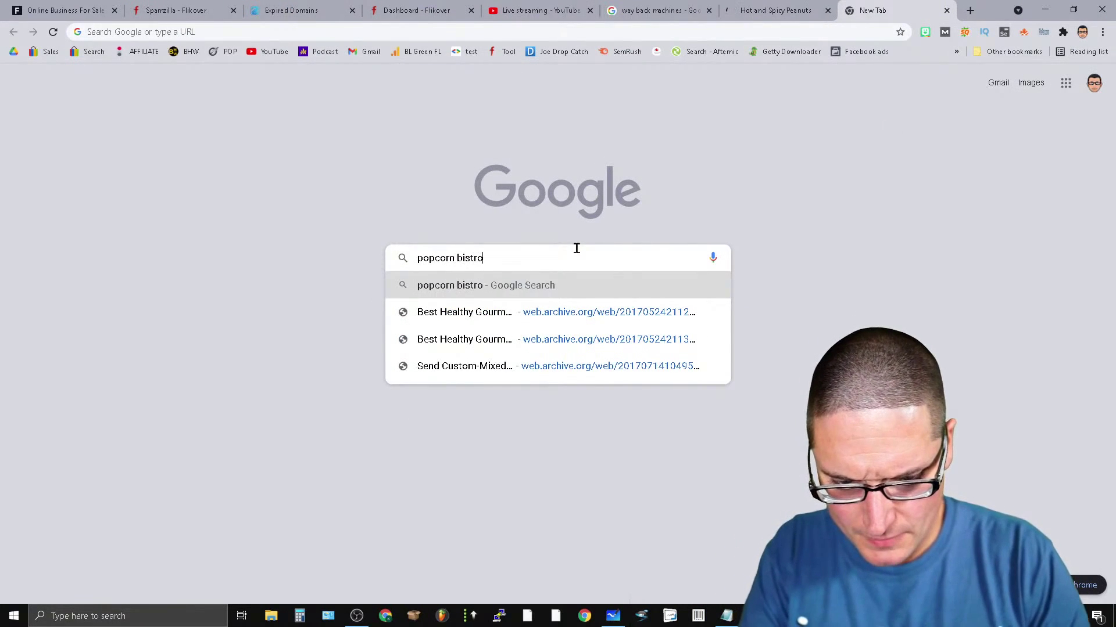
pyautogui.press('Return')
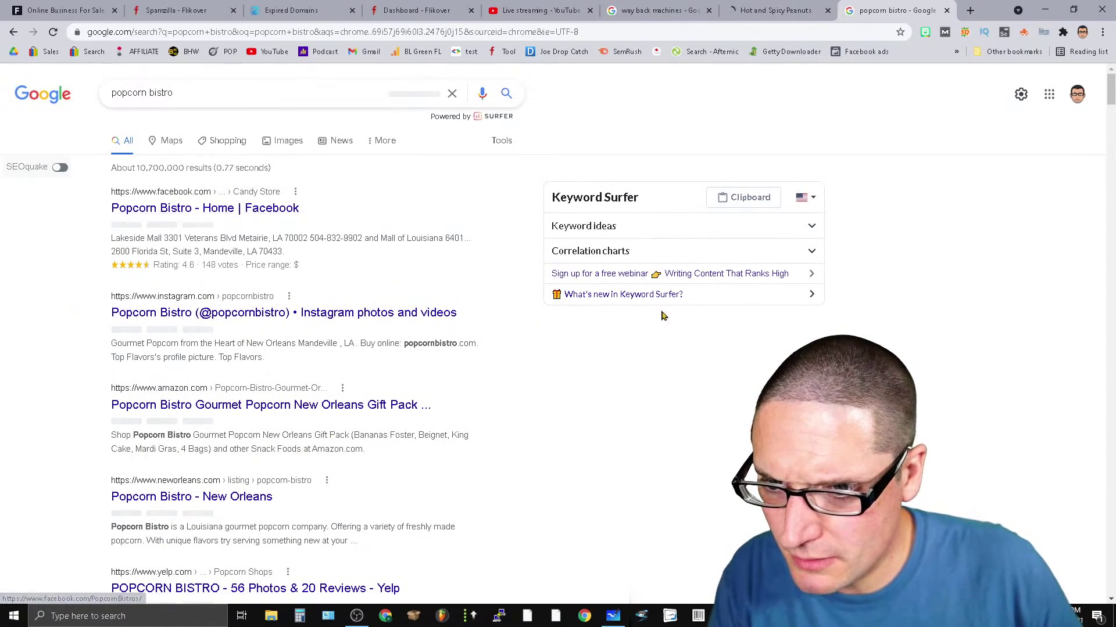
# Examine the search results for the business's review, news, menu and location listings.
pyautogui.scroll(-8, 482, 291)
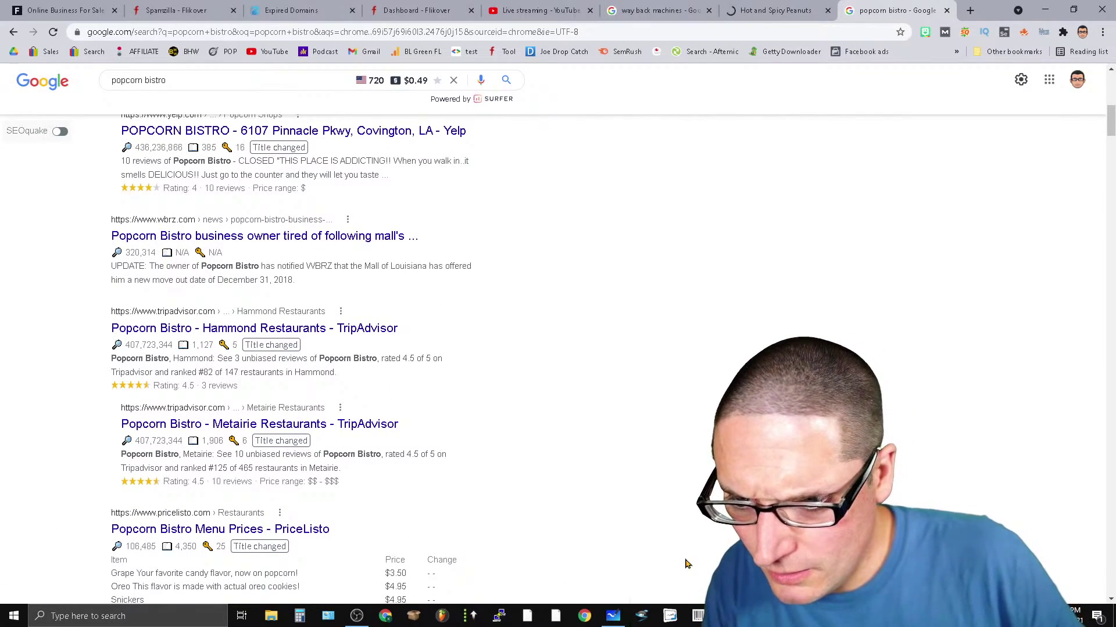
pyautogui.scroll(-3, 681, 518)
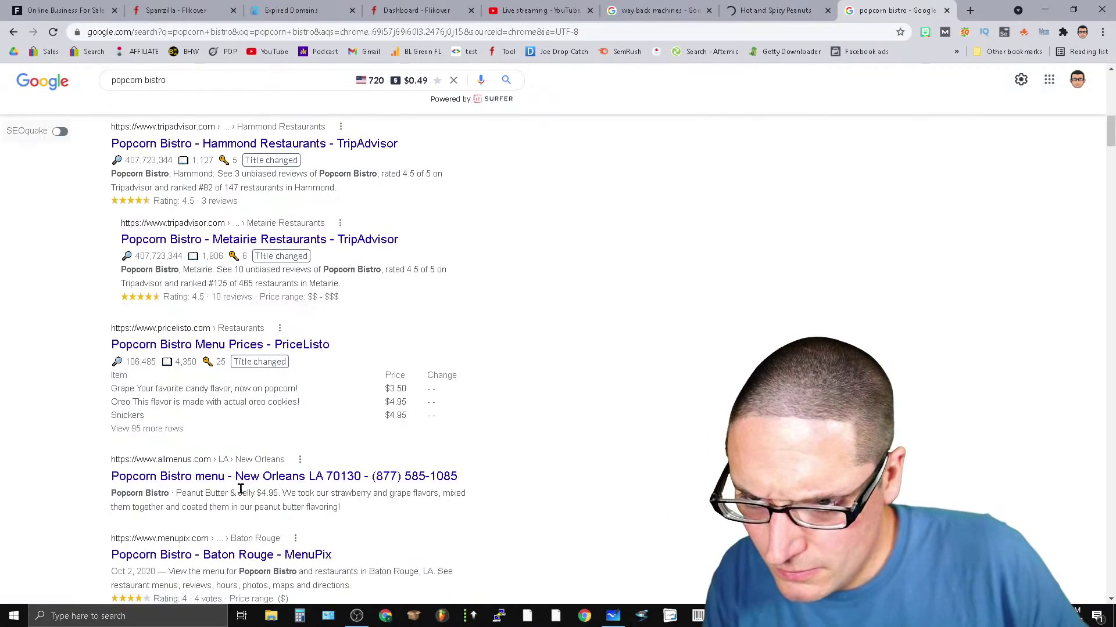
pyautogui.rightClick(286, 485)
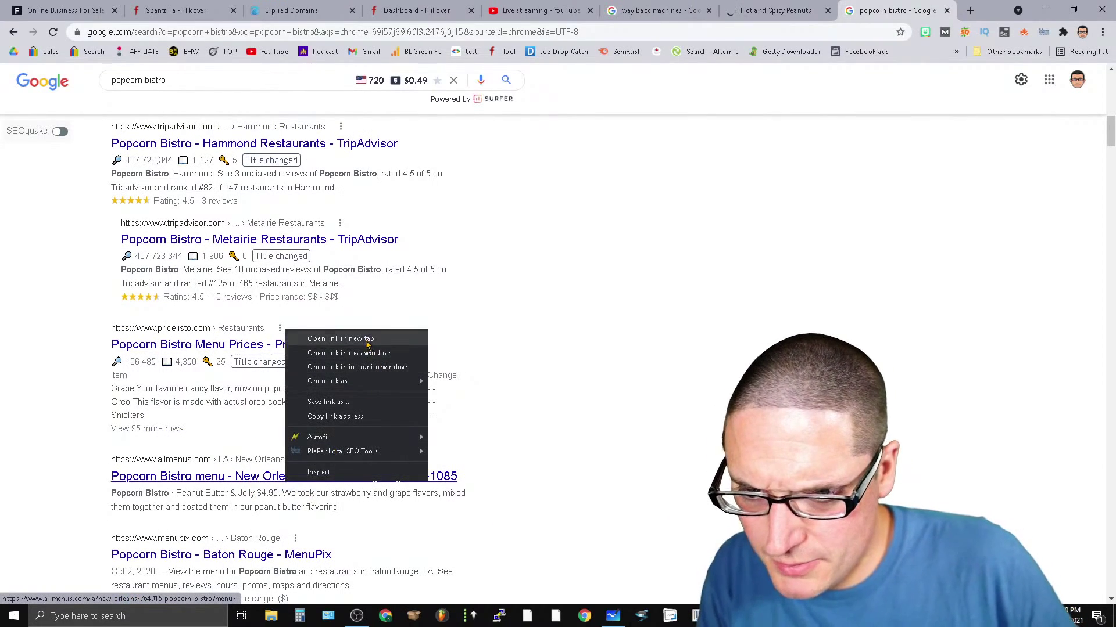
pyautogui.click(581, 462)
pyautogui.scroll(-6, 580, 465)
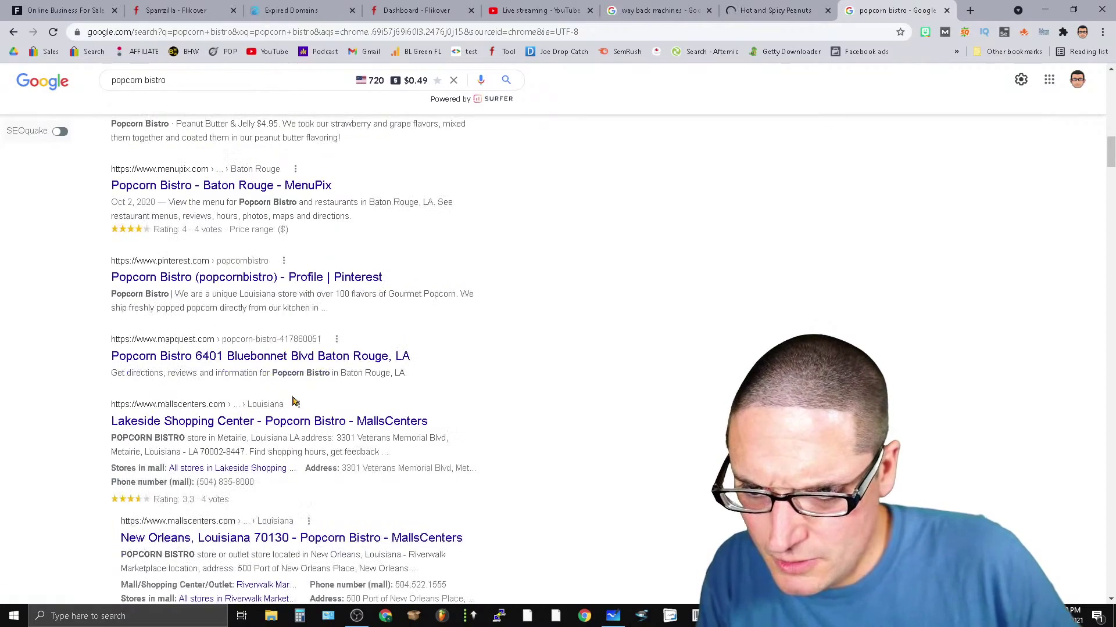
# Refine the Google search to "popcorn bistro new orleans".
pyautogui.scroll(15, 575, 523)
pyautogui.click(215, 94)
pyautogui.write('n')
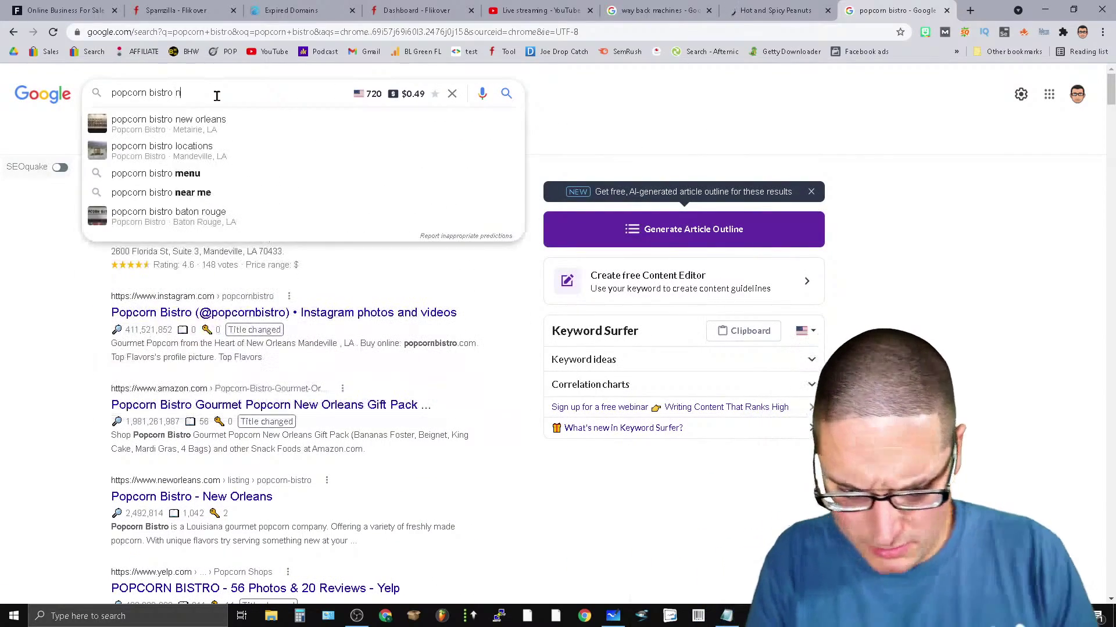
pyautogui.write('ew orleans')
pyautogui.press('Return')
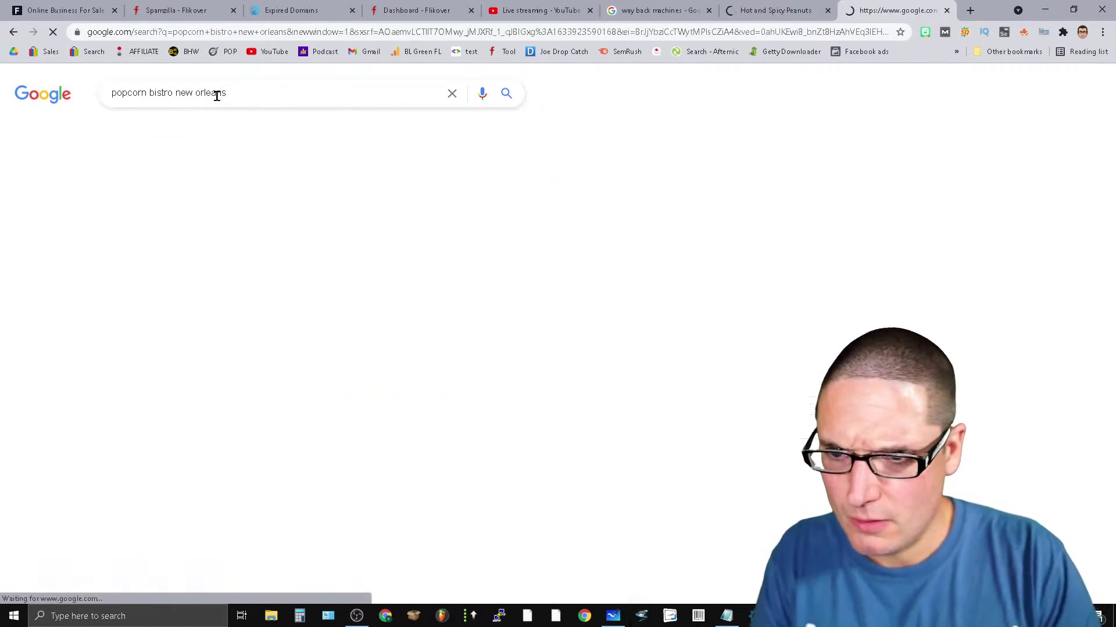
# Review the New Orleans results and the Popcorn Bistro business profile, and close the search tab.
pyautogui.scroll(-3, 1027, 401)
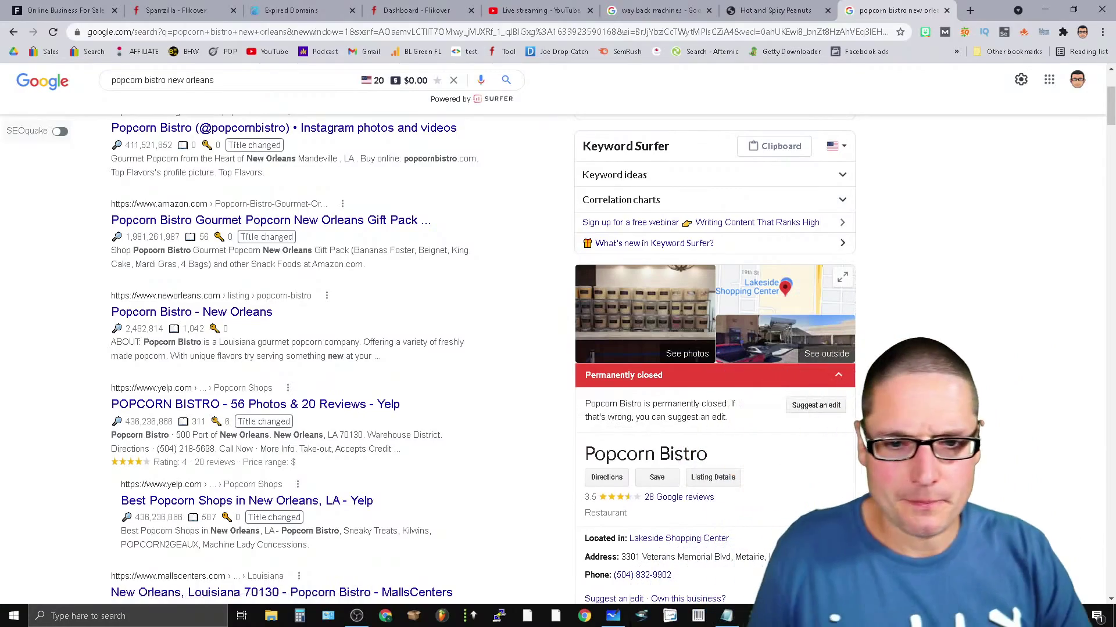
pyautogui.scroll(-6, 811, 308)
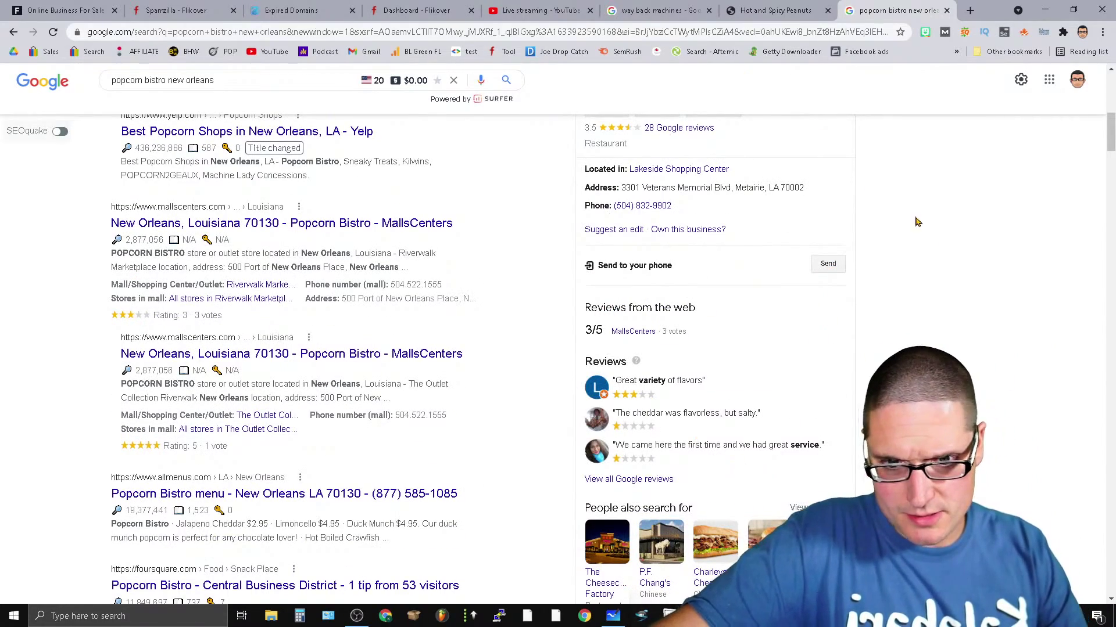
pyautogui.scroll(-6, 780, 439)
pyautogui.scroll(9, 724, 468)
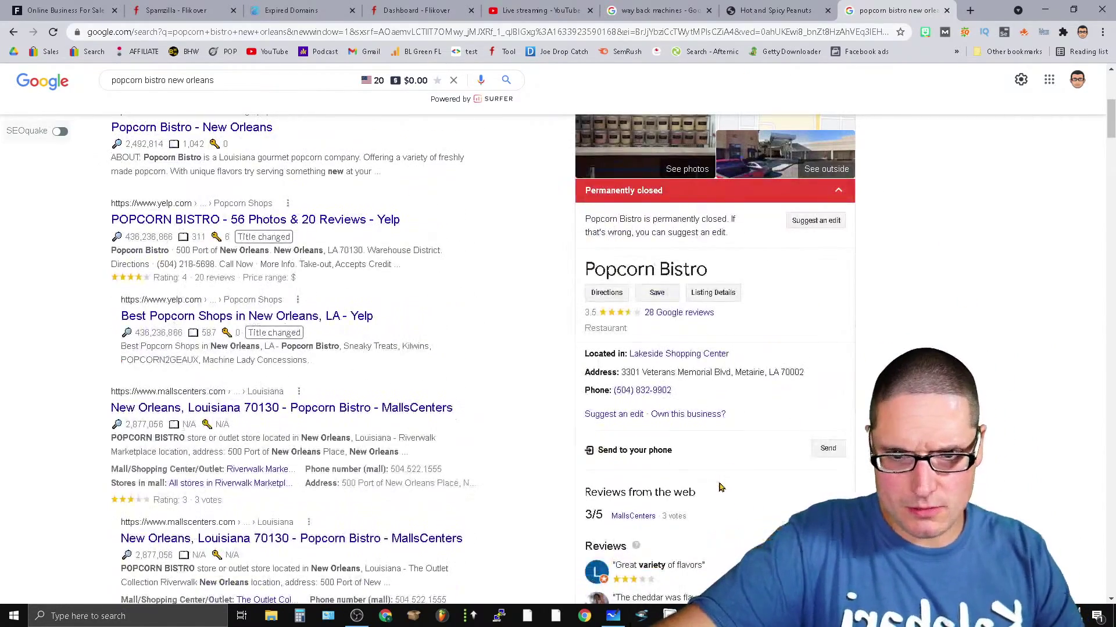
pyautogui.scroll(7, 668, 337)
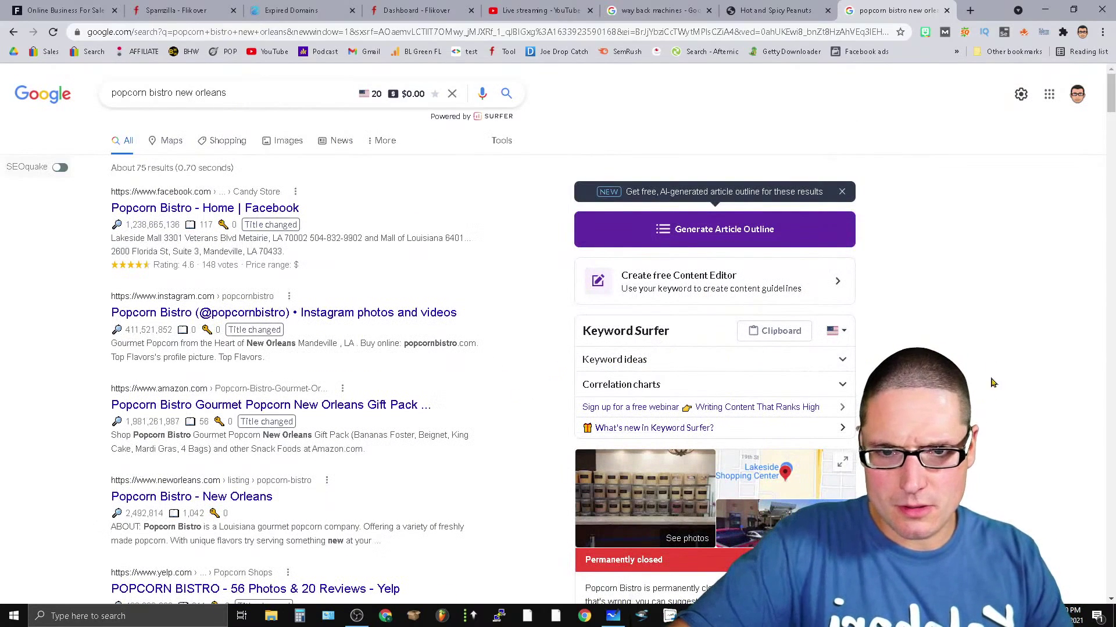
pyautogui.click(946, 12)
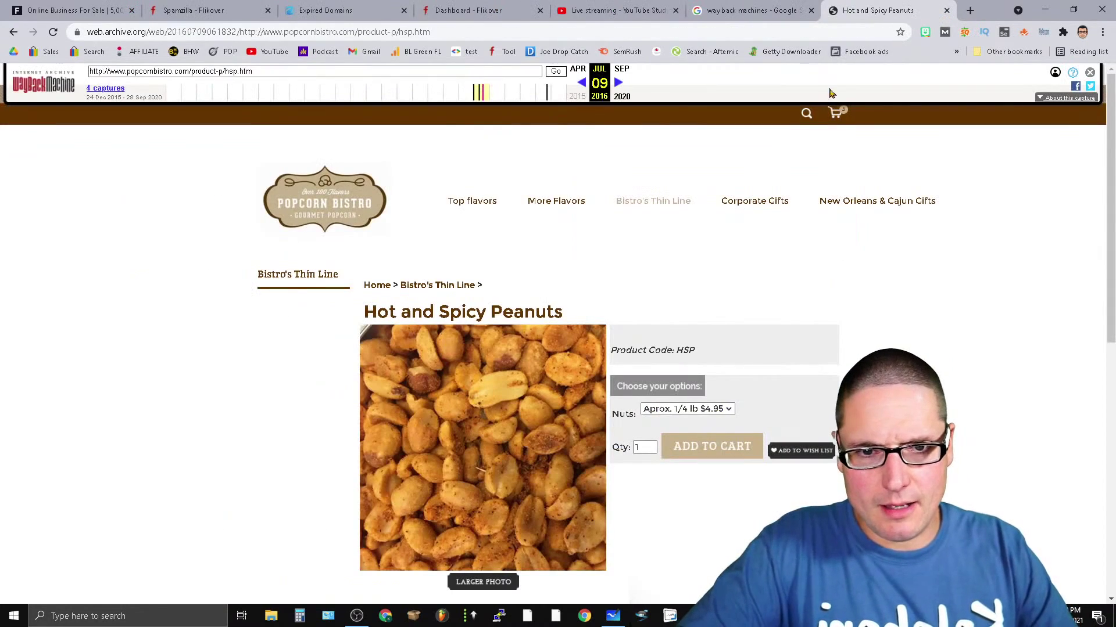
# Examine the archived Hot and Spicy Peanuts page down to its footer and open the Top flavors page.
pyautogui.scroll(-10, 776, 446)
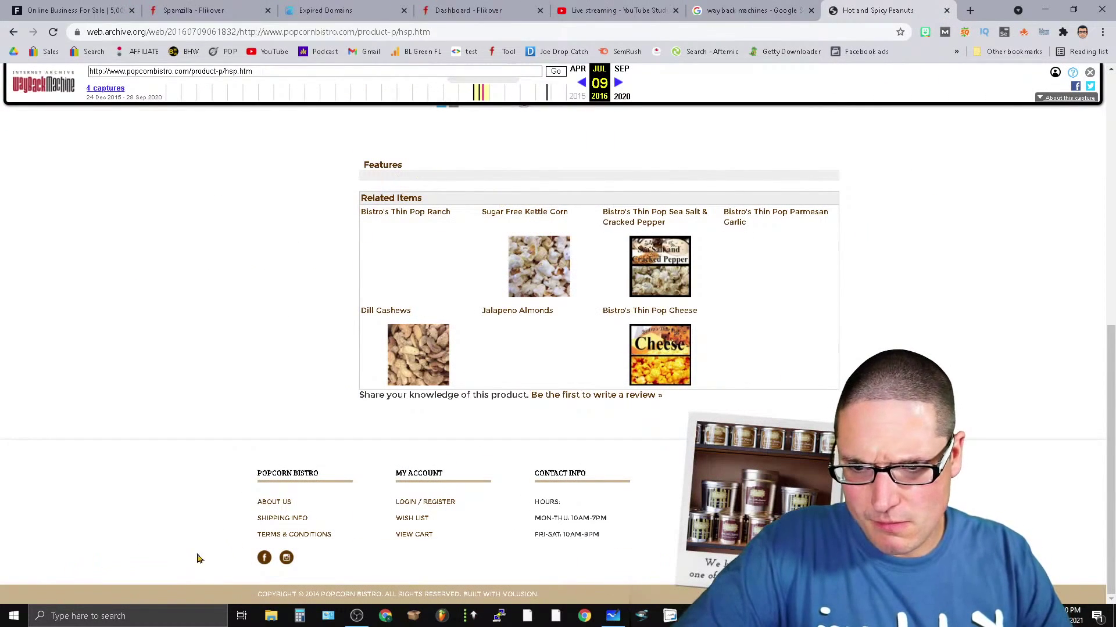
pyautogui.scroll(6, 576, 592)
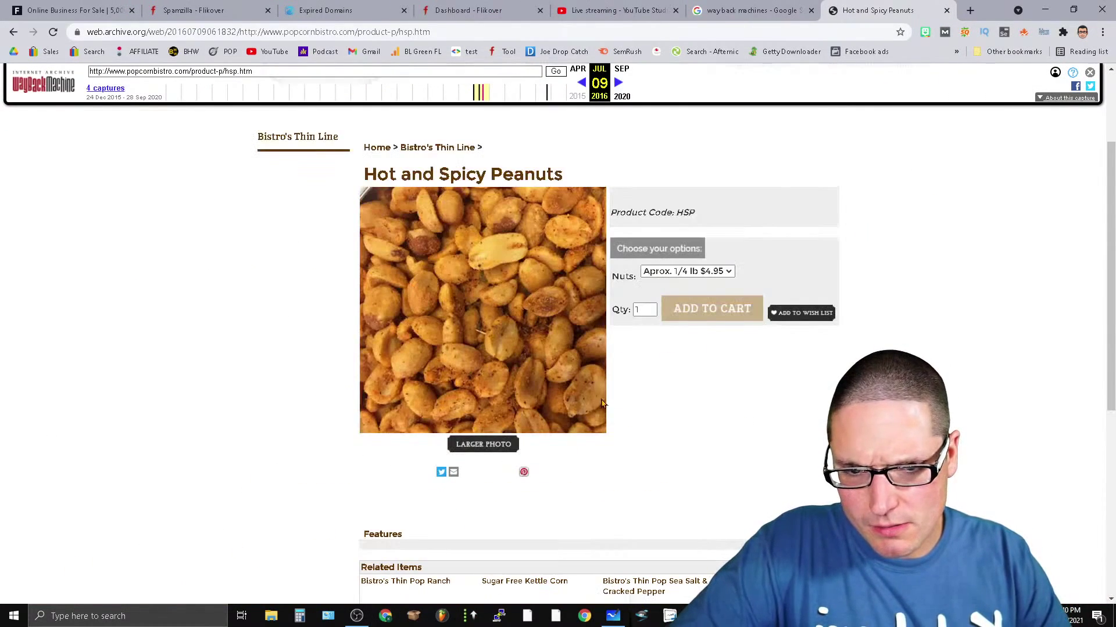
pyautogui.scroll(-6, 699, 428)
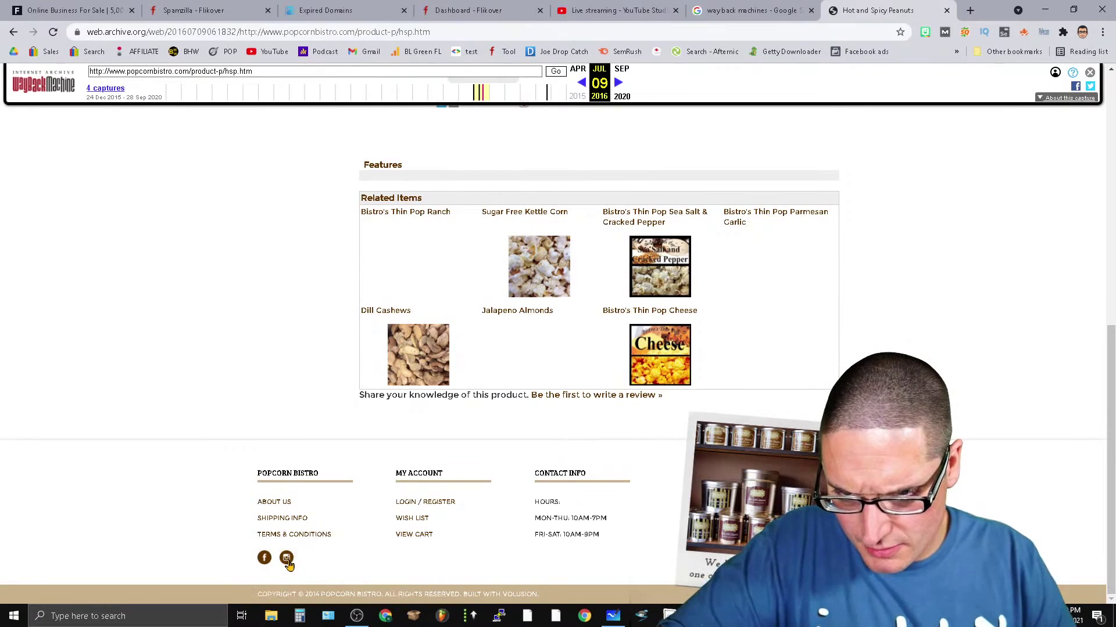
pyautogui.scroll(15, 1053, 430)
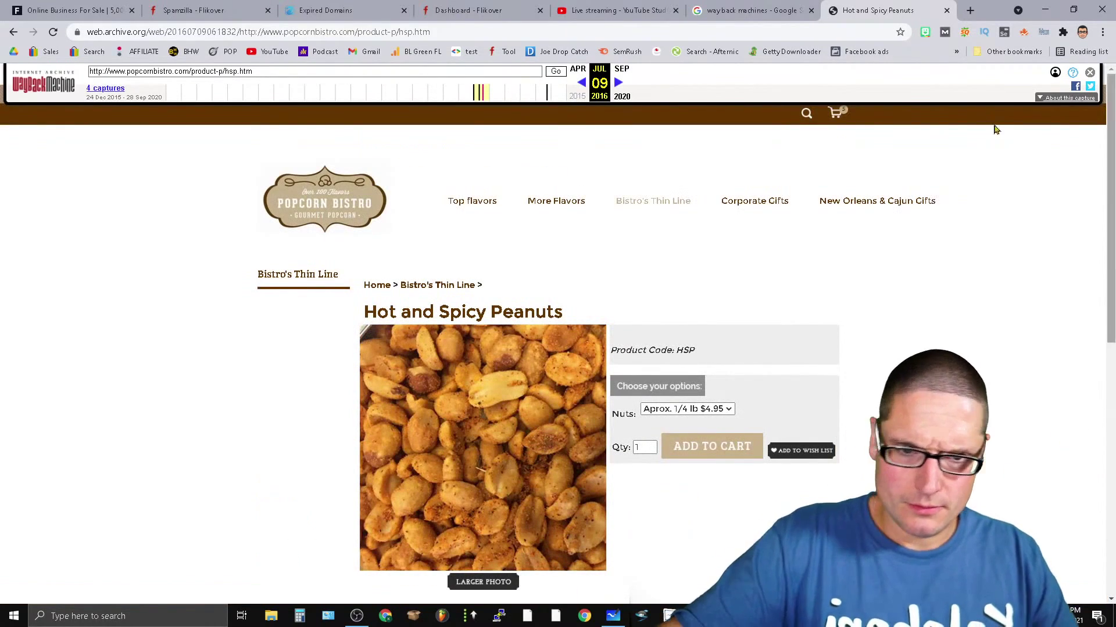
pyautogui.click(479, 204)
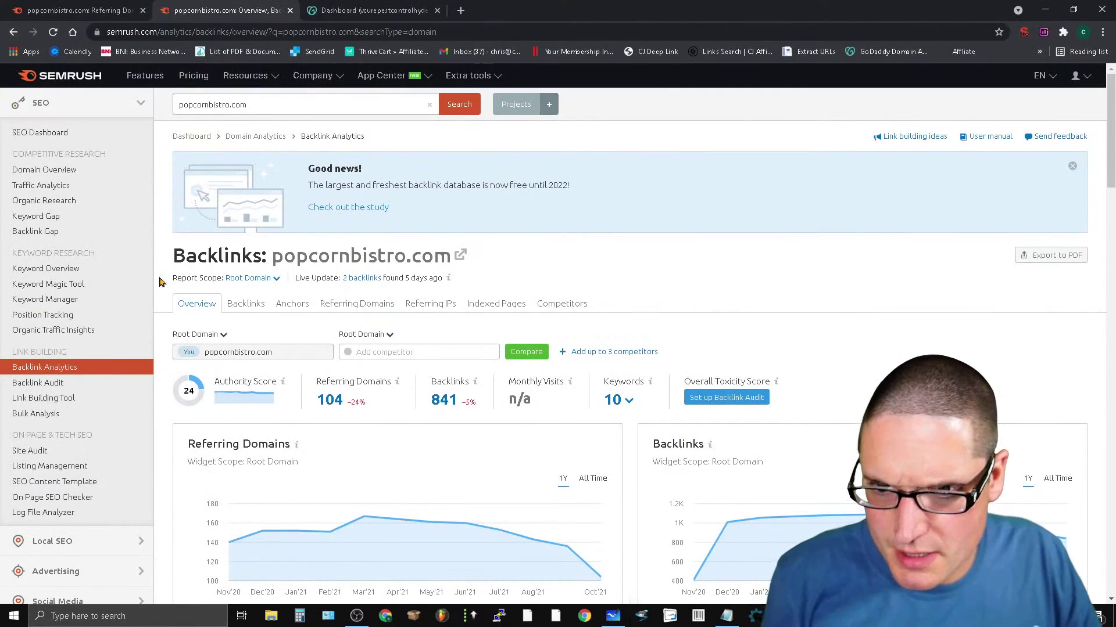
# Switch to Semrush and review popcornbistro.com's Domain Overview, covering authority score, organic traffic, keywords and competitors.
pyautogui.click(53, 171)
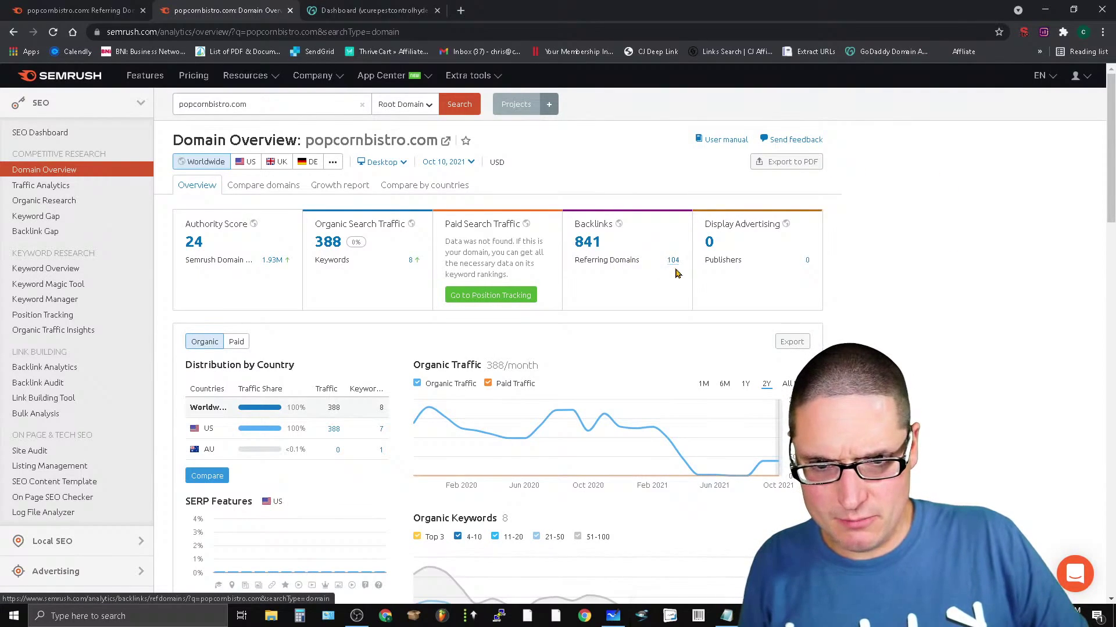
pyautogui.doubleClick(196, 242)
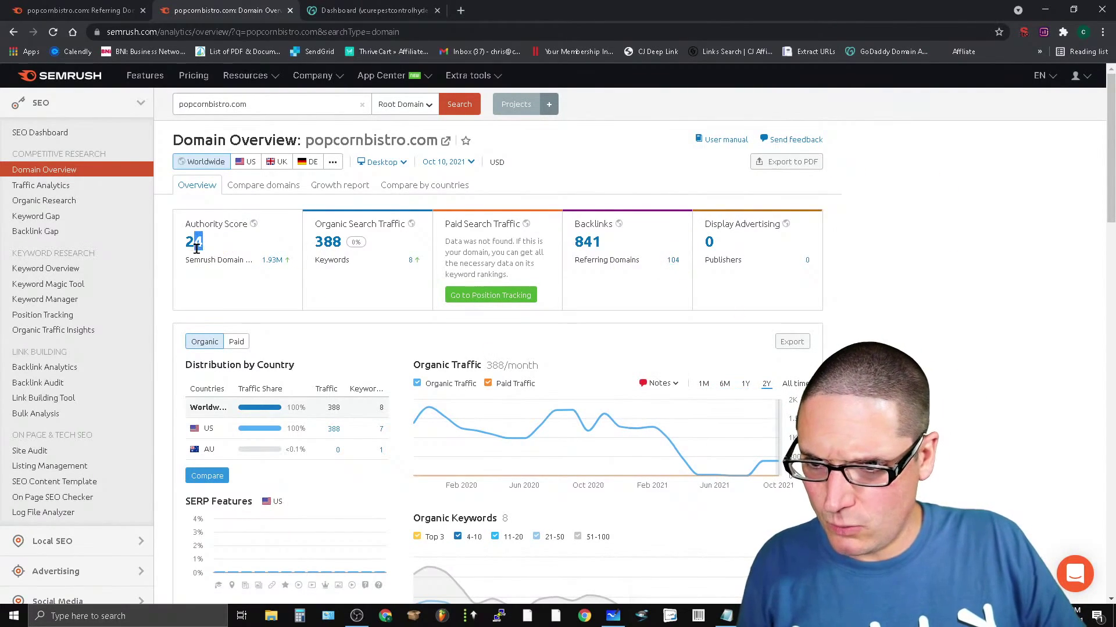
pyautogui.scroll(-3, 553, 370)
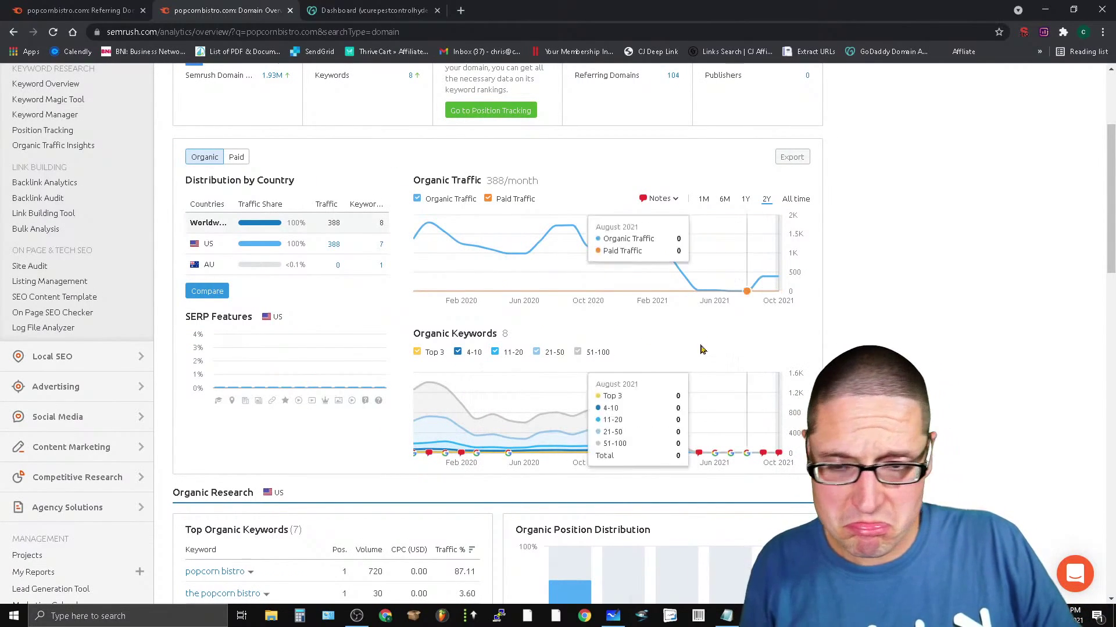
pyautogui.scroll(-9, 653, 241)
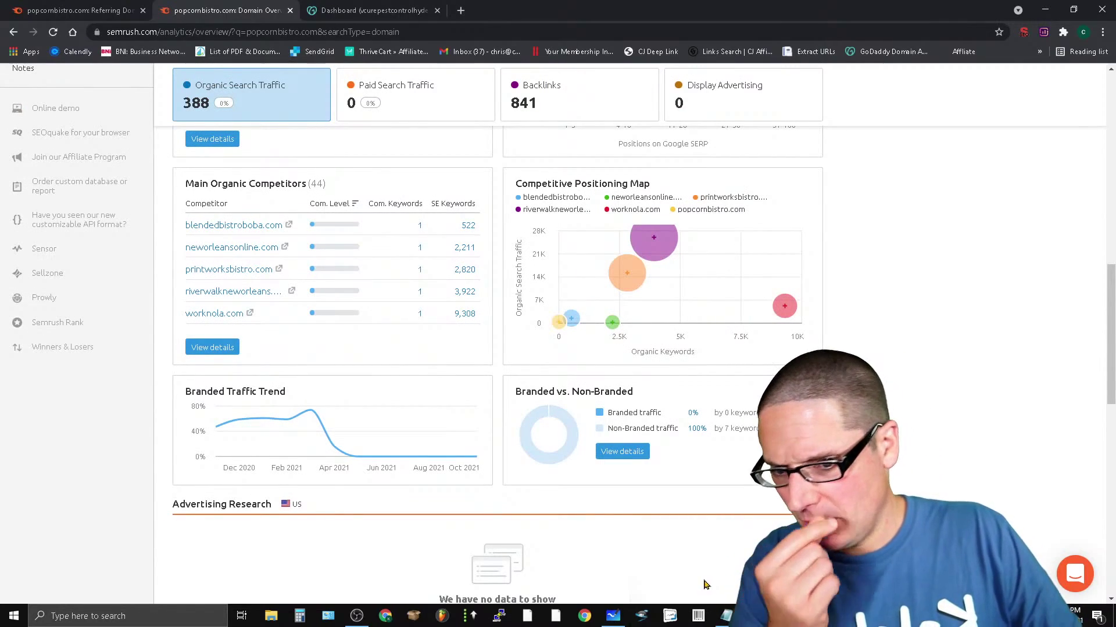
pyautogui.scroll(12, 500, 348)
# Return to the Expired Domains list in Spamzilla.
pyautogui.click(323, 7)
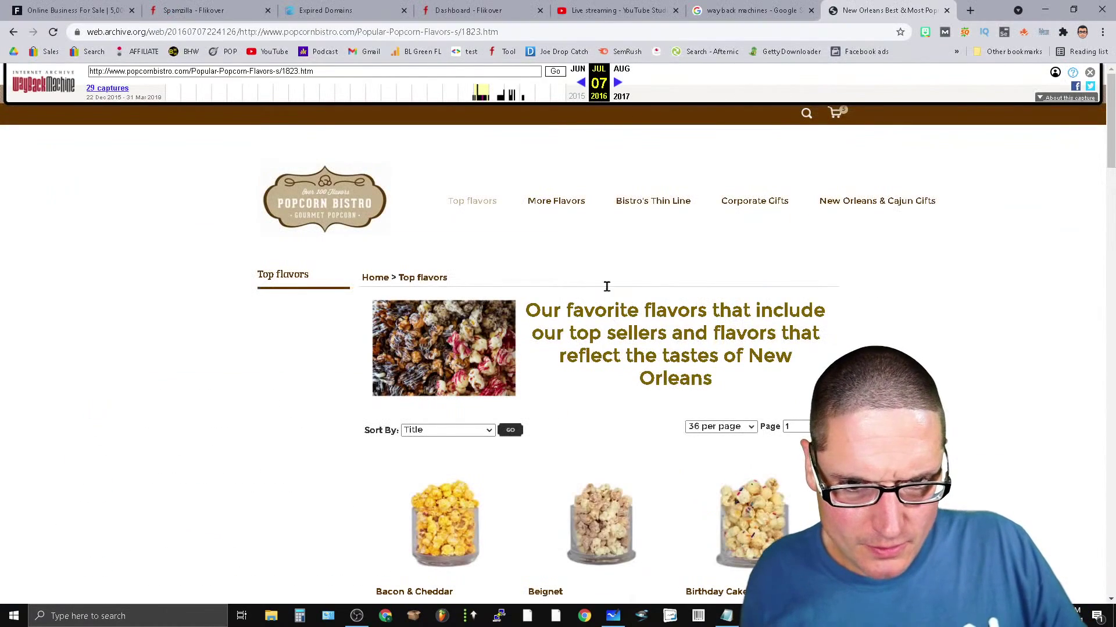
pyautogui.click(767, 9)
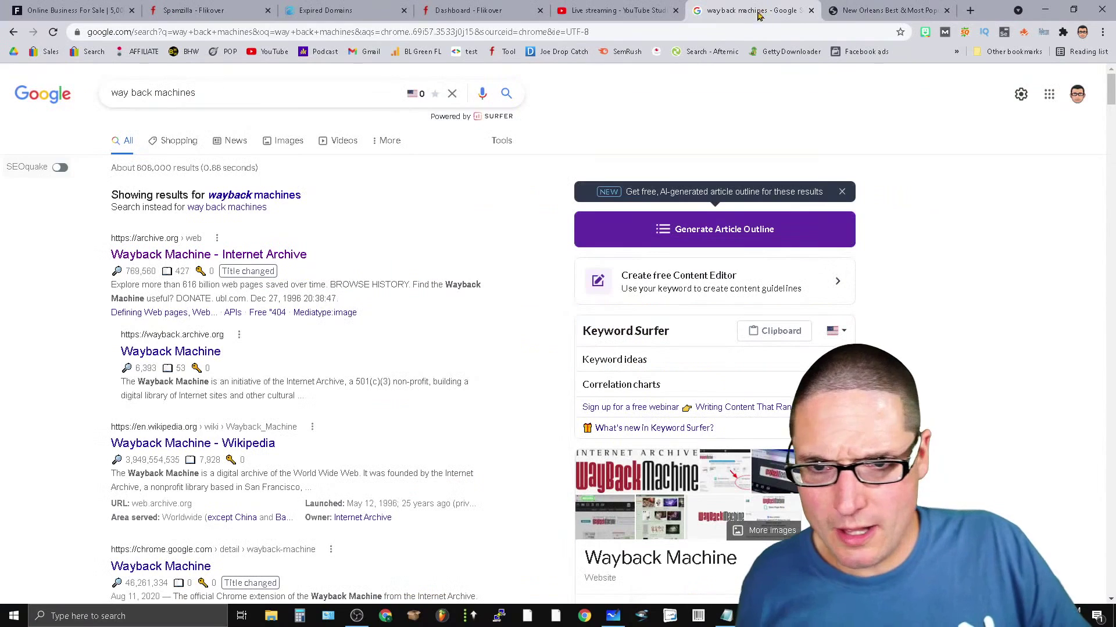
pyautogui.click(309, 7)
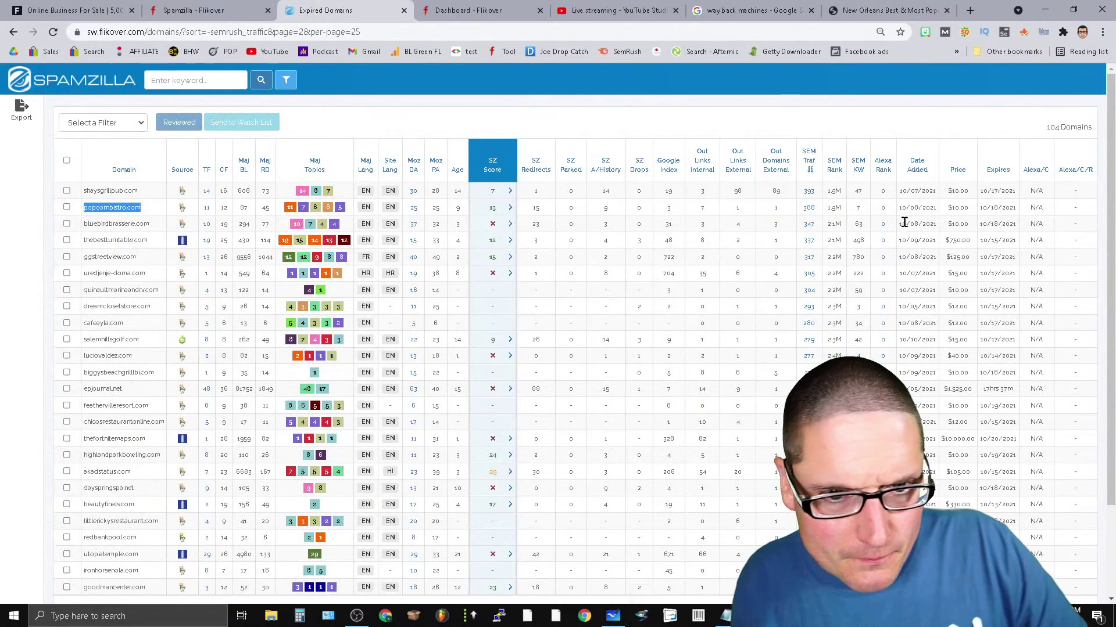
# Open the GoDaddy auction listing for popcornbistro.com from the Expired Domains list and copy its page address.
pyautogui.click(183, 211)
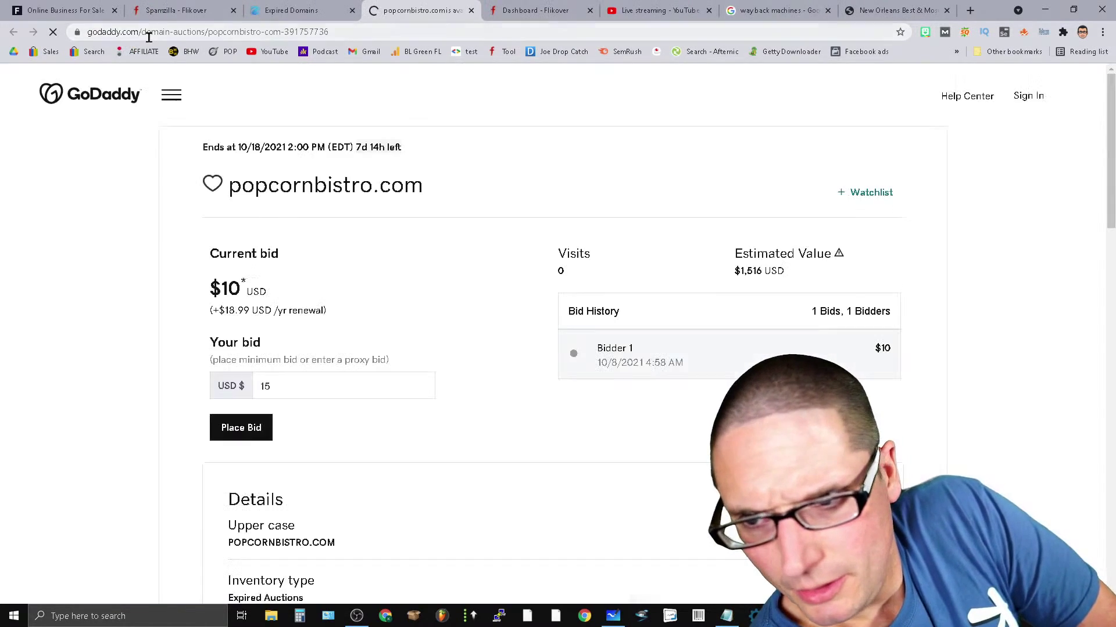
pyautogui.click(148, 33)
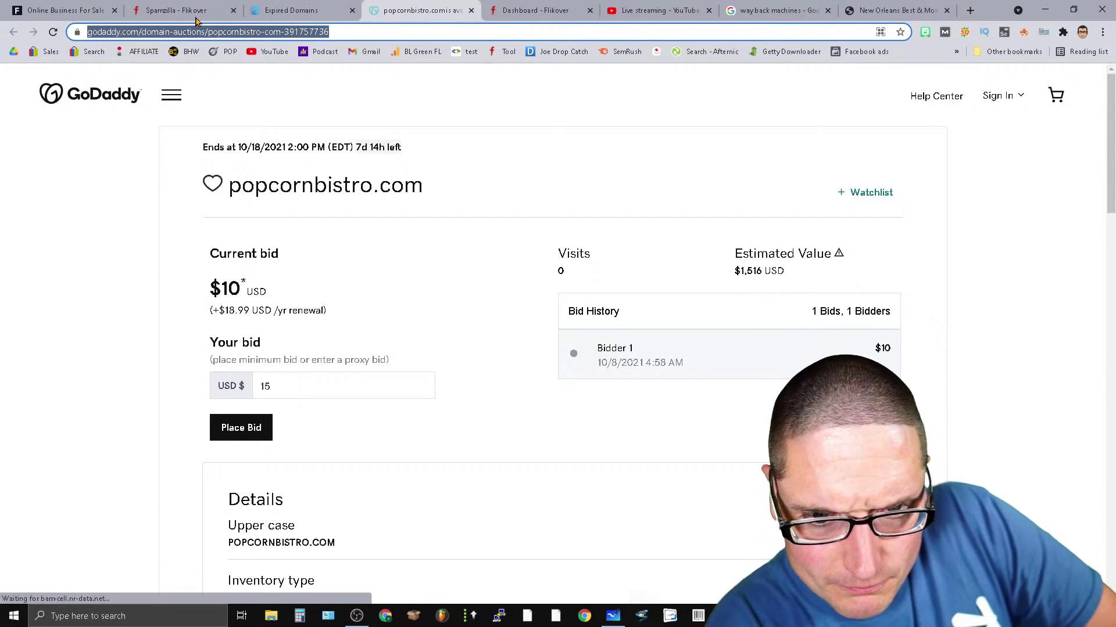
pyautogui.rightClick(282, 36)
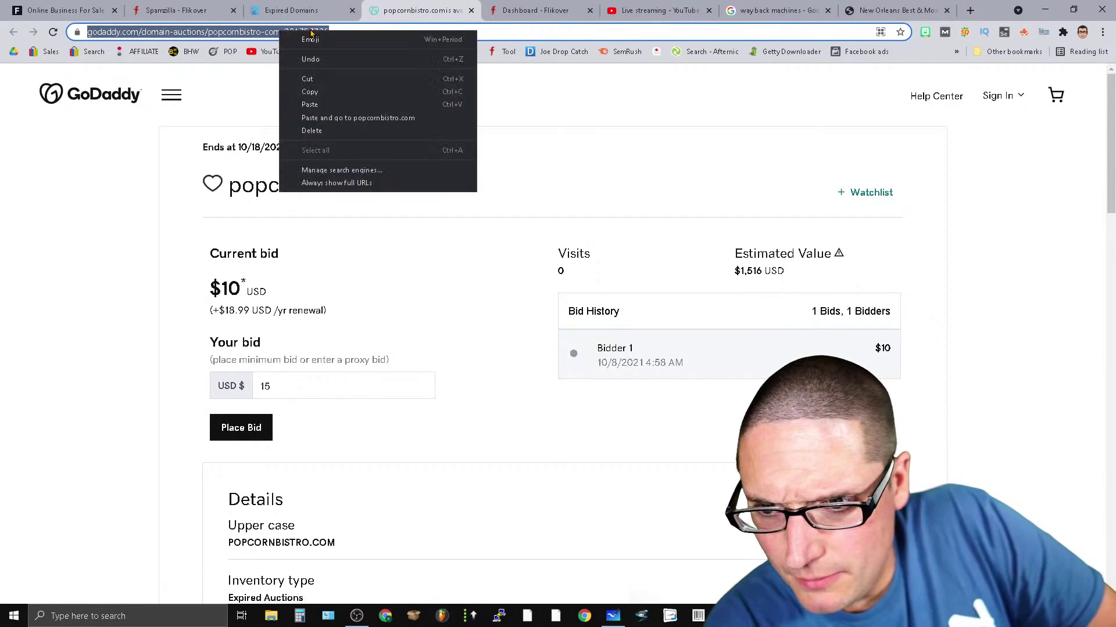
pyautogui.click(349, 92)
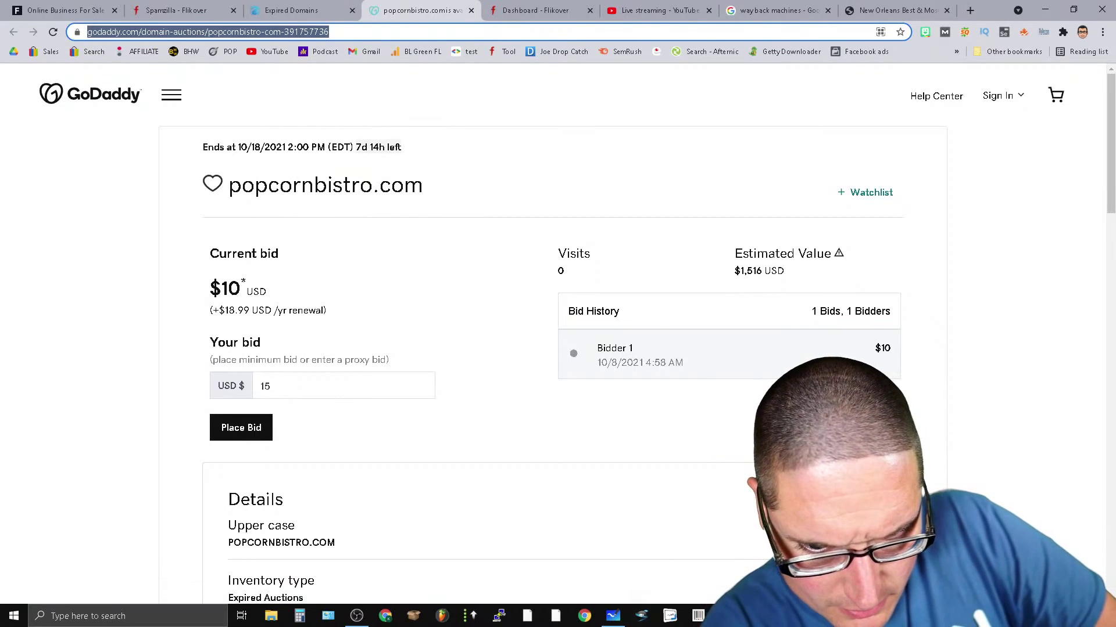
# Switch to the browser window signed in to GoDaddy and load the copied popcornbistro.com auction address there.
pyautogui.hotkey('alt', 'Tab')
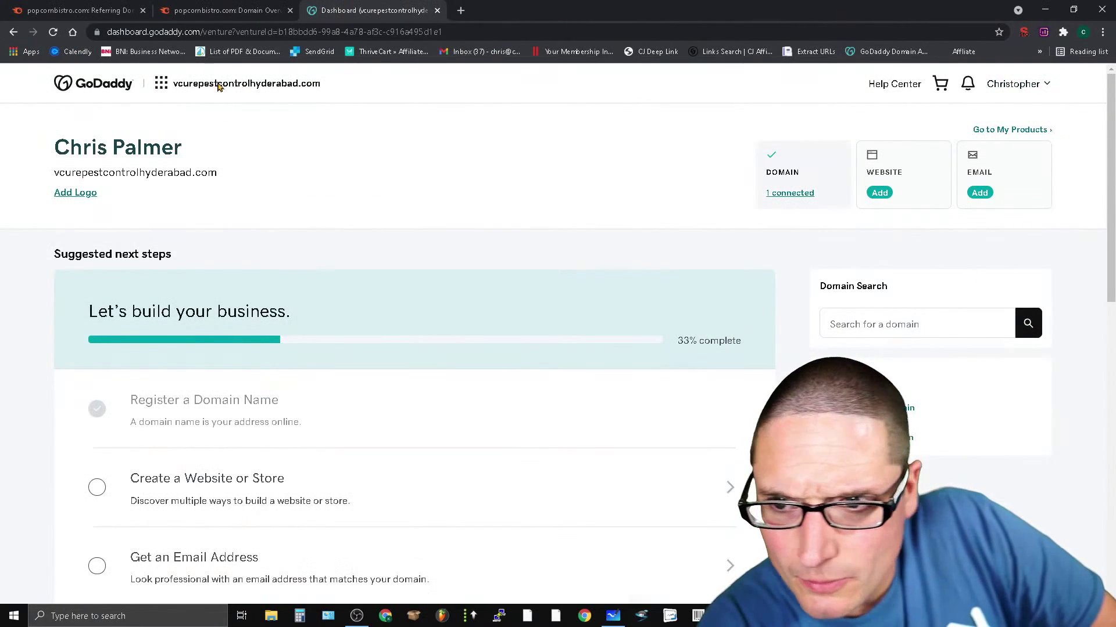
pyautogui.click(281, 31)
pyautogui.rightClick(283, 29)
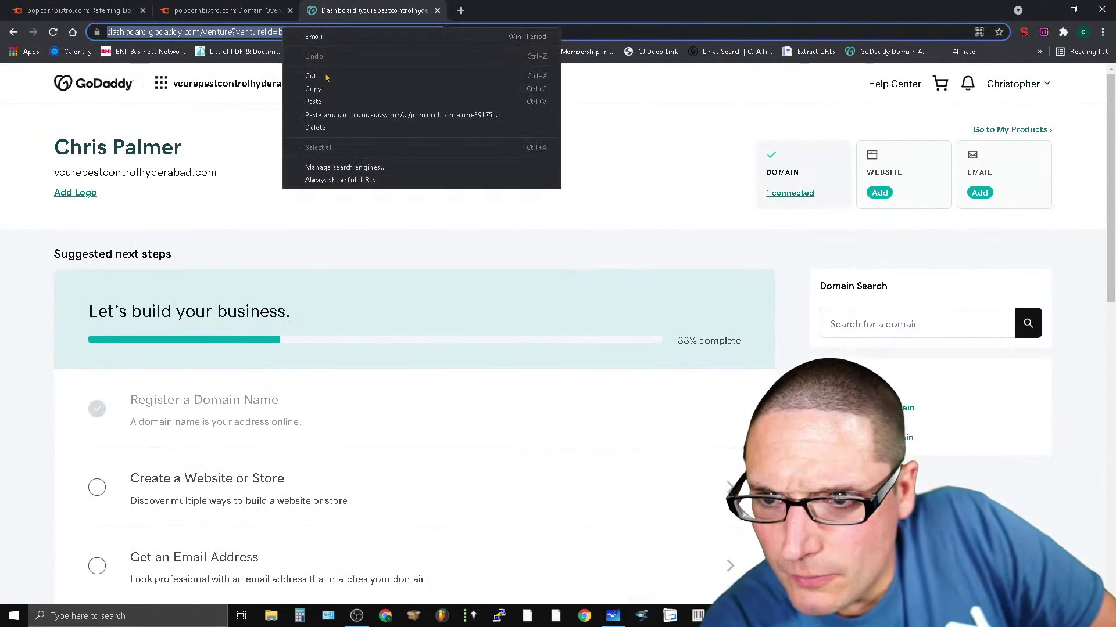
pyautogui.click(342, 110)
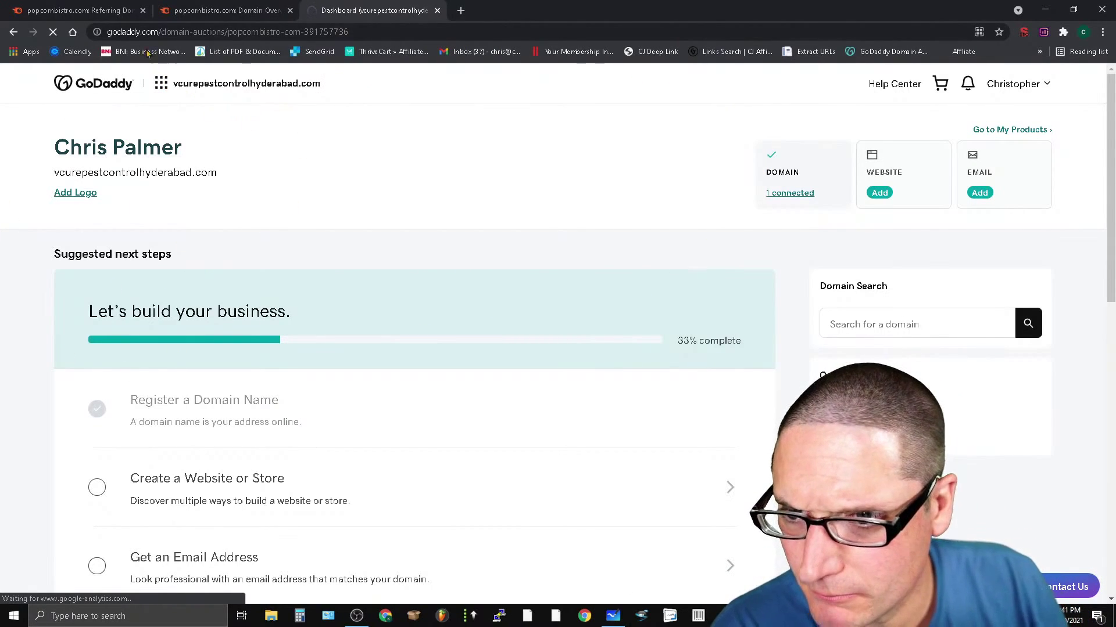
pyautogui.click(391, 32)
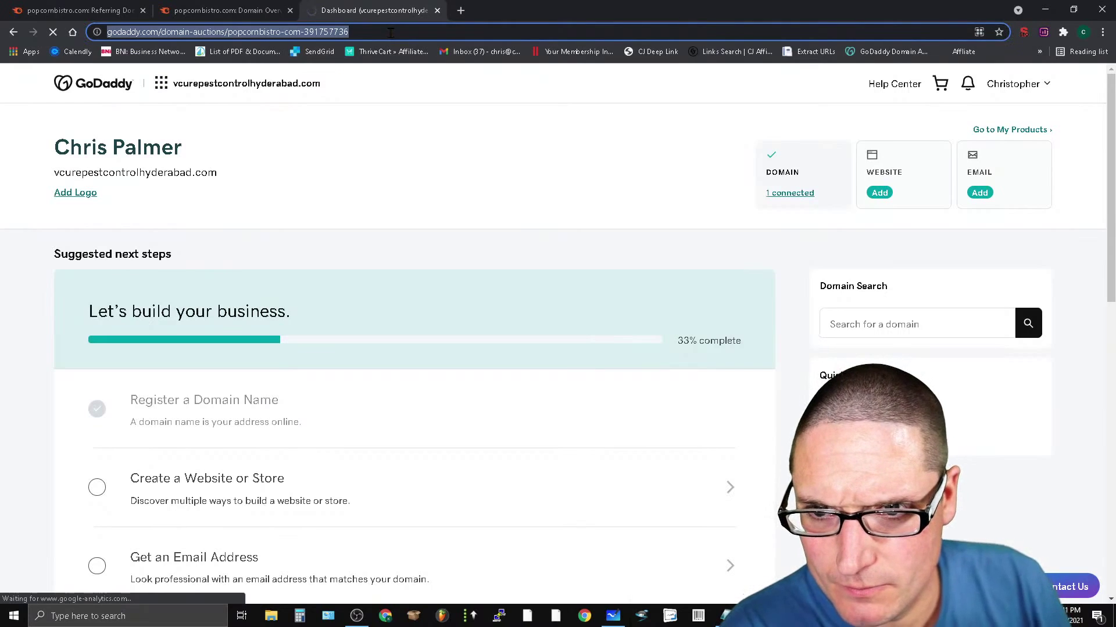
pyautogui.press('Return')
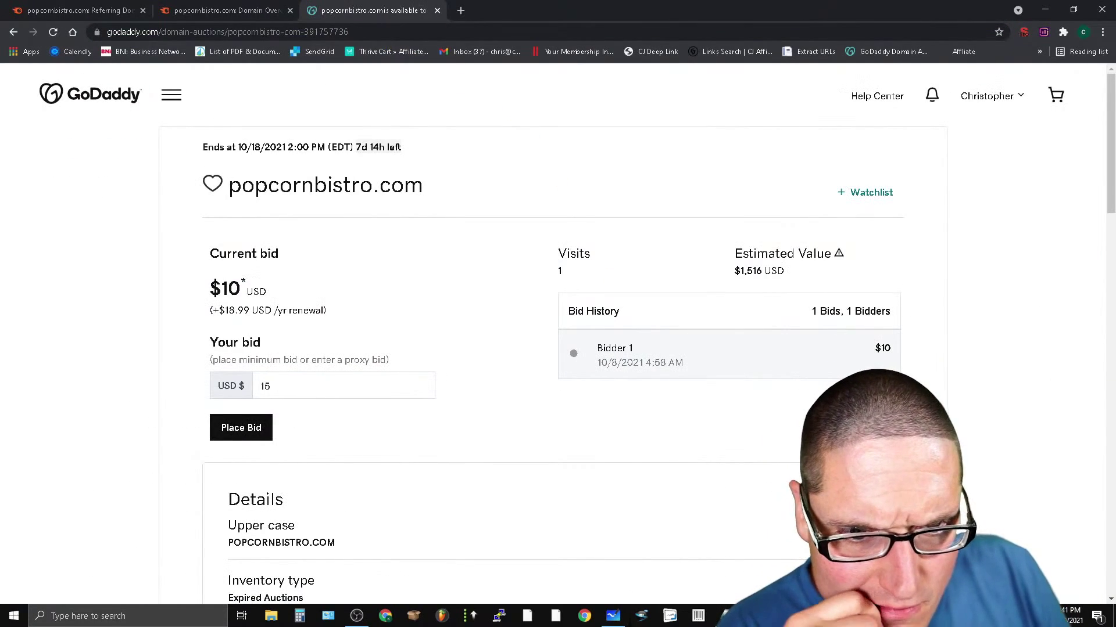
# Review the auction's Details section, including the domain's age and earliest known creation date.
pyautogui.scroll(-3, 611, 389)
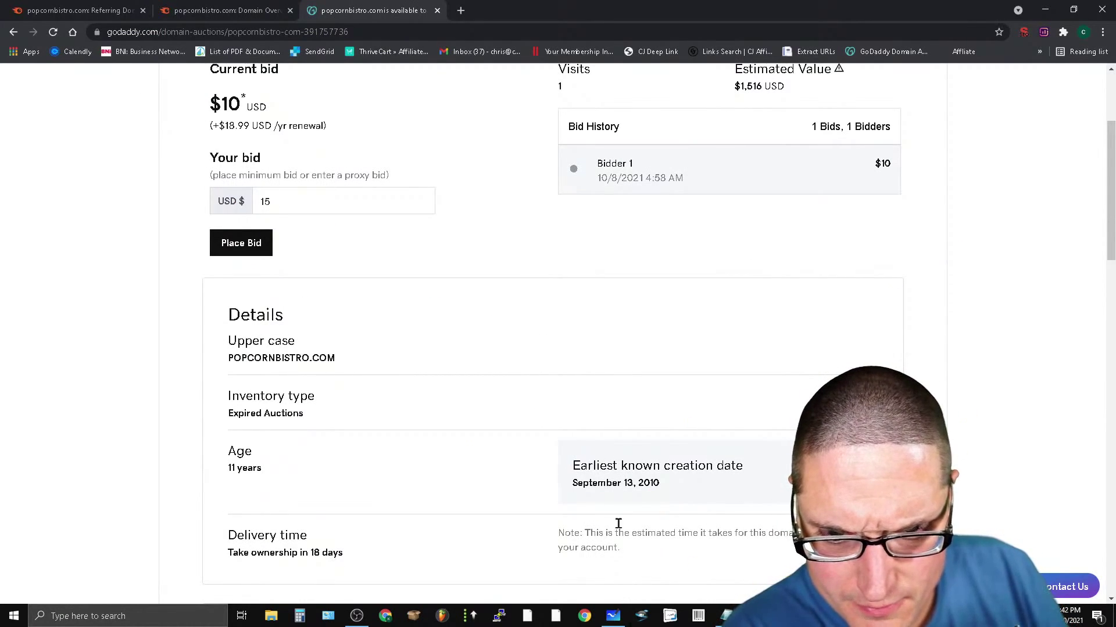
pyautogui.tripleClick(674, 493)
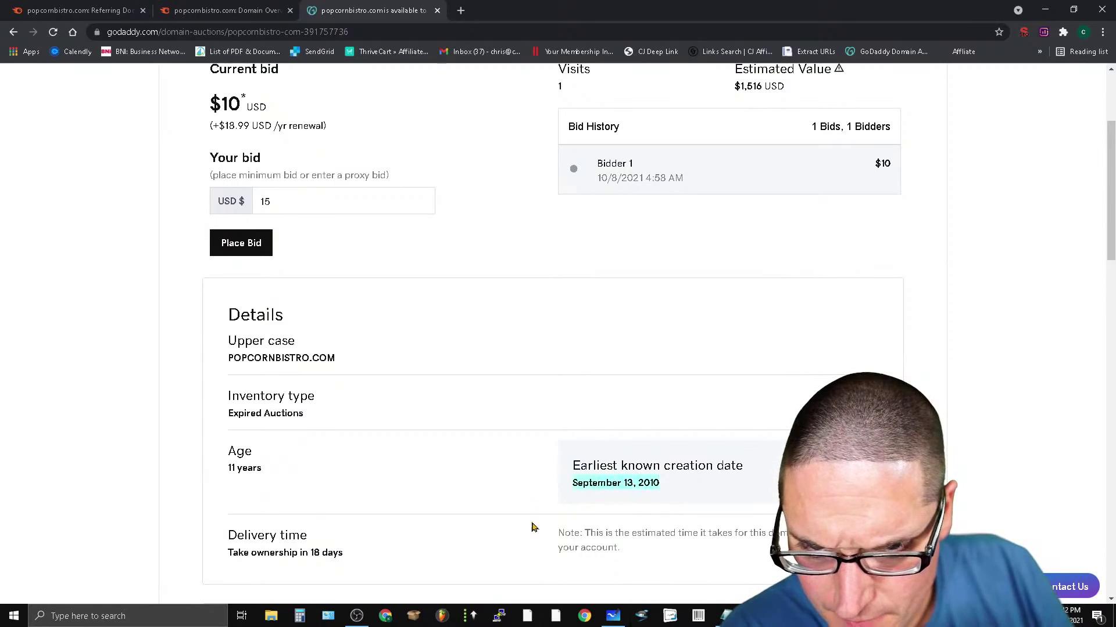
pyautogui.scroll(3, 729, 589)
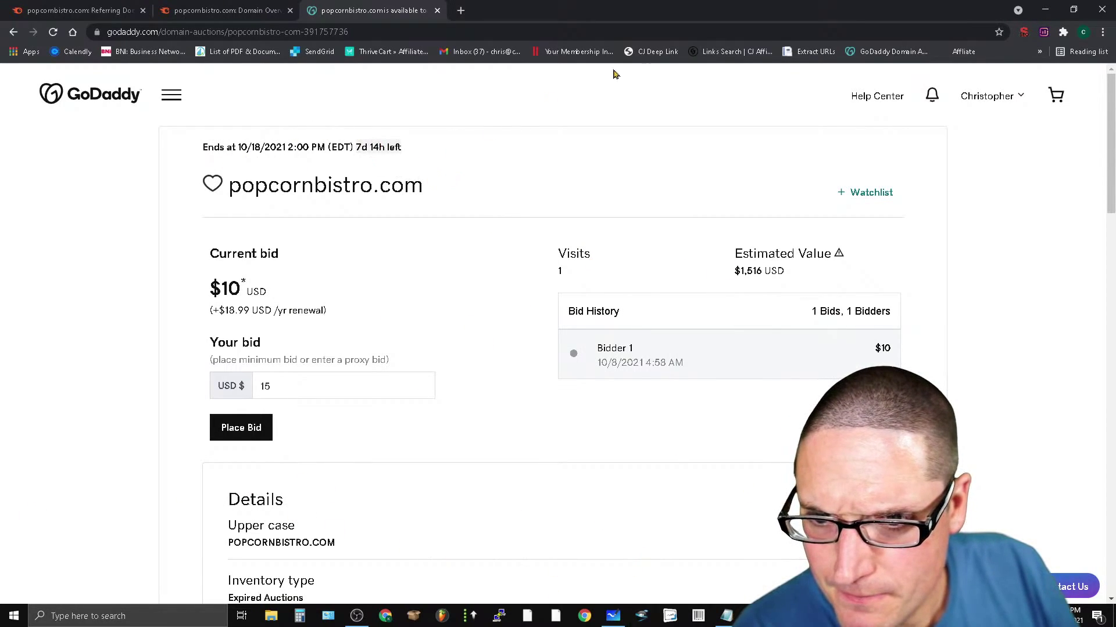
# Try to place the $15 bid and sign in to GoDaddy with the listed Google account.
pyautogui.click(241, 428)
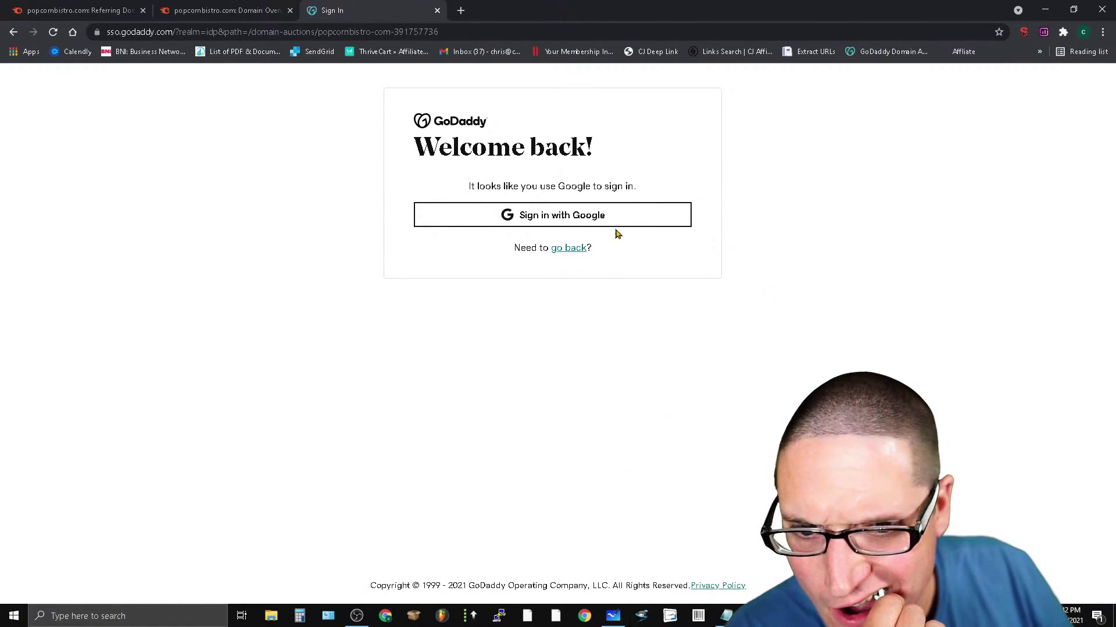
pyautogui.click(587, 217)
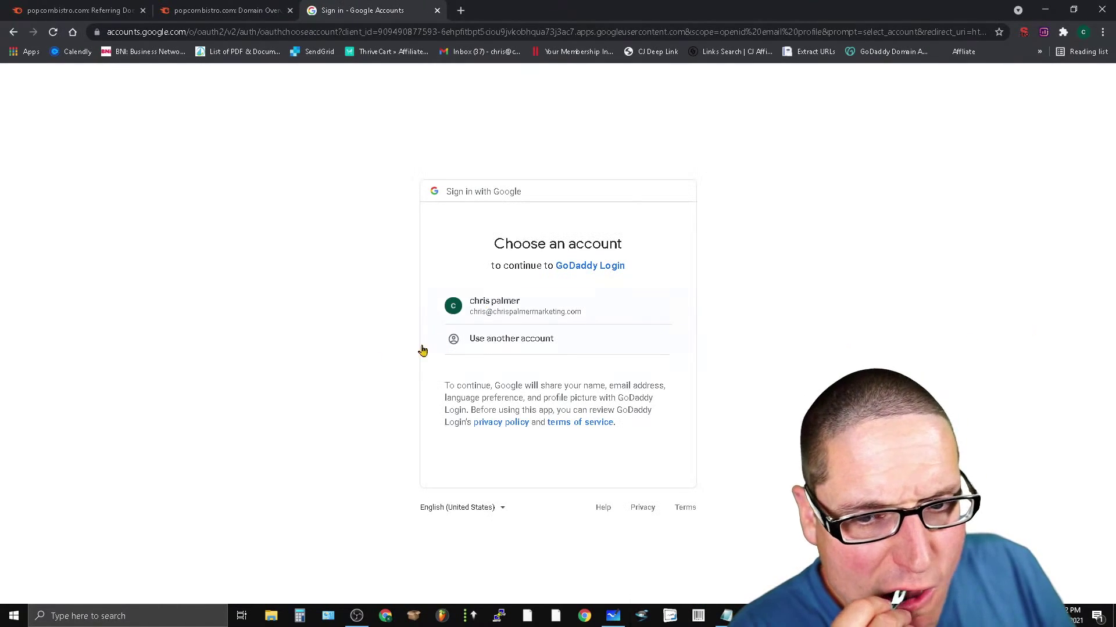
pyautogui.click(548, 314)
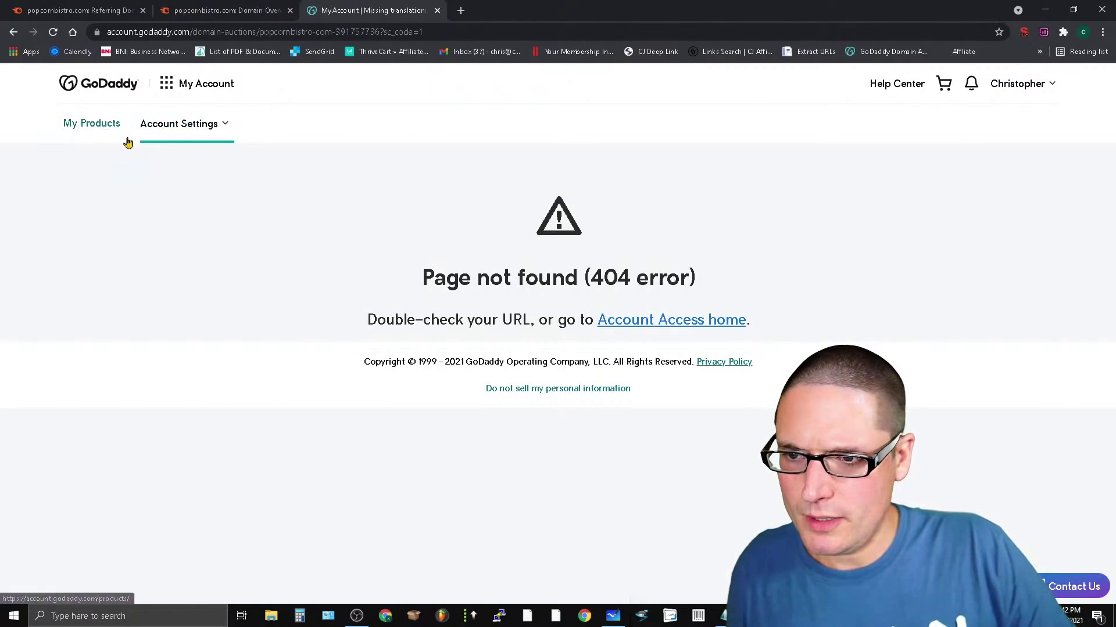
# Leave the 404 error page for Account Access home and reload the popcornbistro.com auction from the copied address.
pyautogui.click(644, 324)
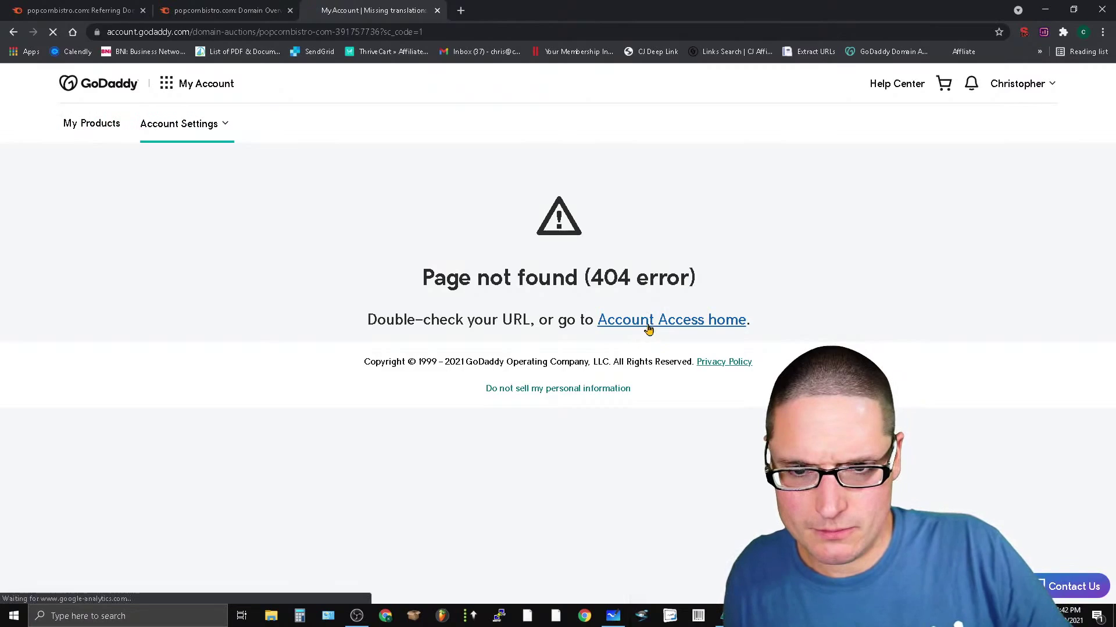
pyautogui.click(1044, 88)
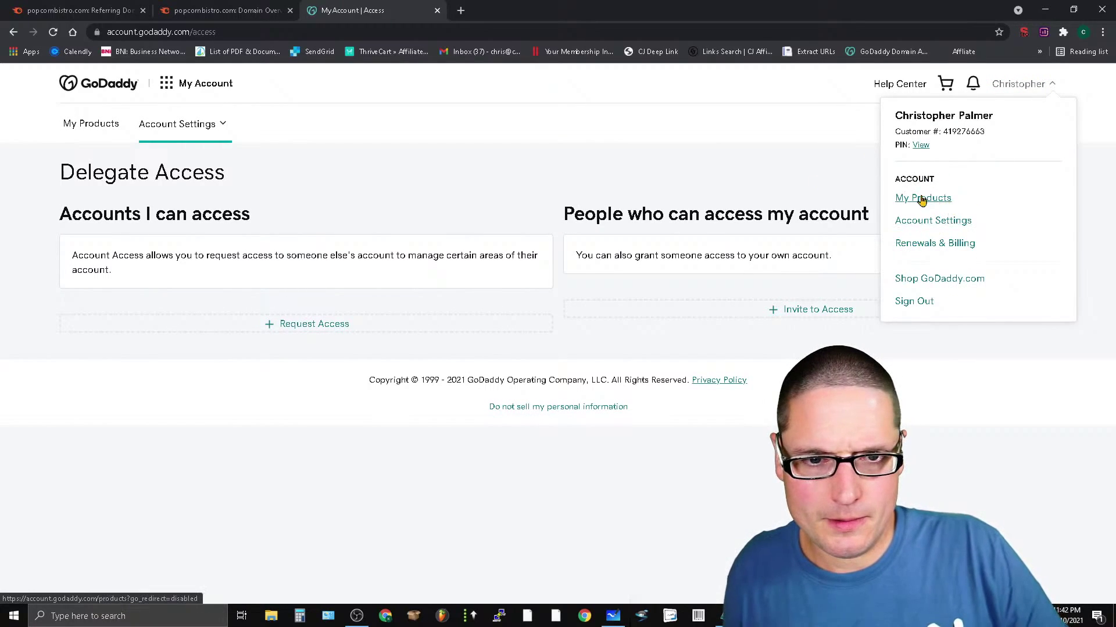
pyautogui.hotkey('ctrl', 'l')
pyautogui.hotkey('ctrl', 'v')
pyautogui.press('Return')
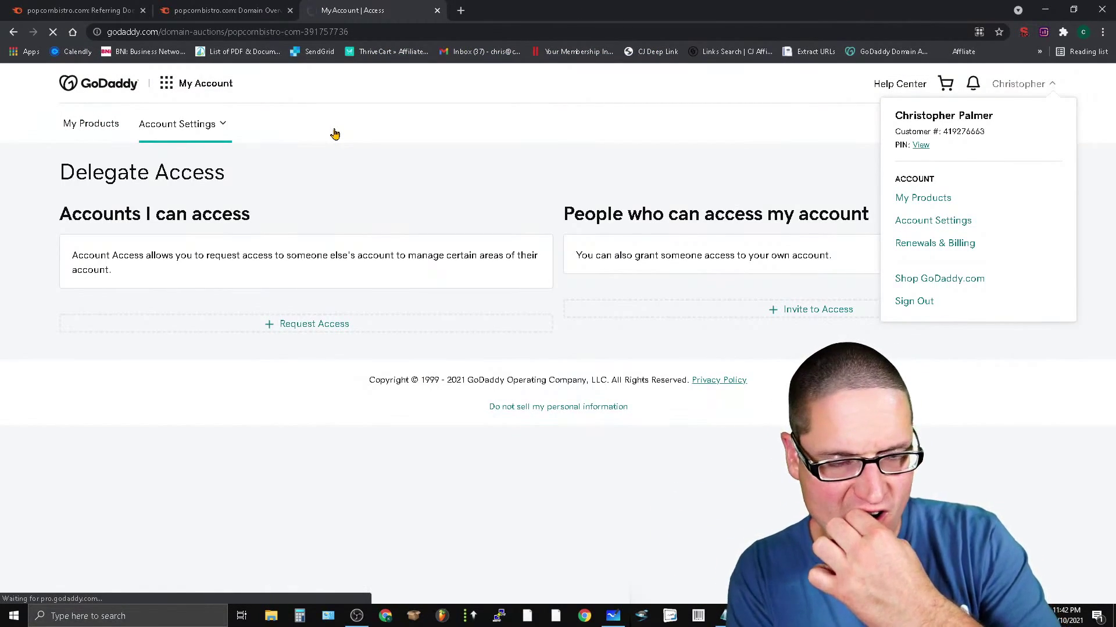
pyautogui.click(371, 32)
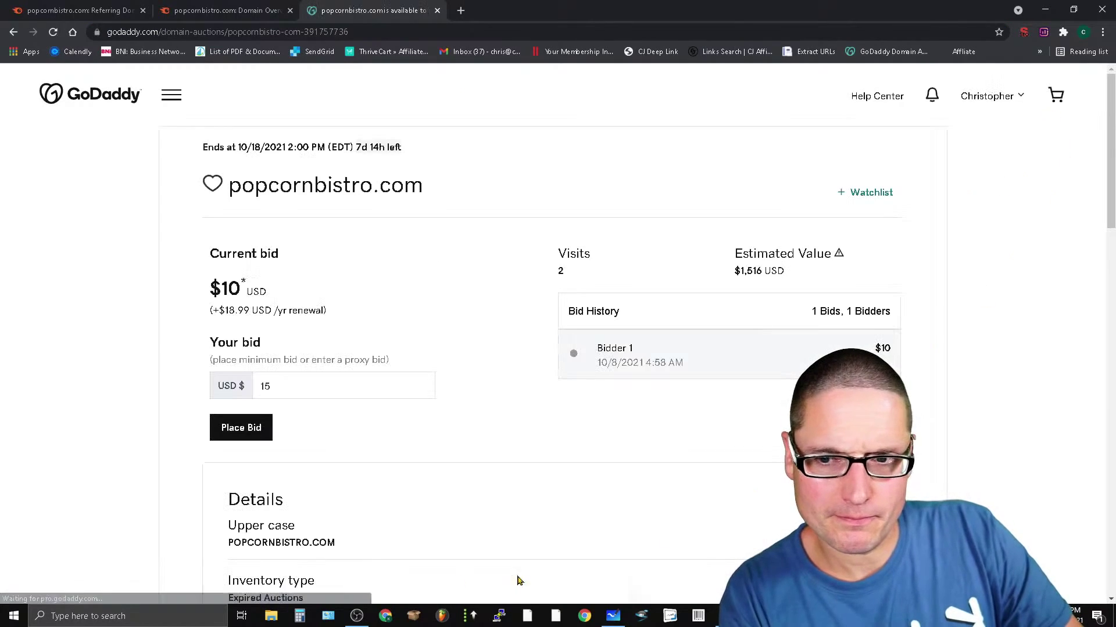
# Place a $15 bid on popcornbistro.com and look over the updated bid history and the rest of the auction page.
pyautogui.click(241, 428)
pyautogui.click(377, 270)
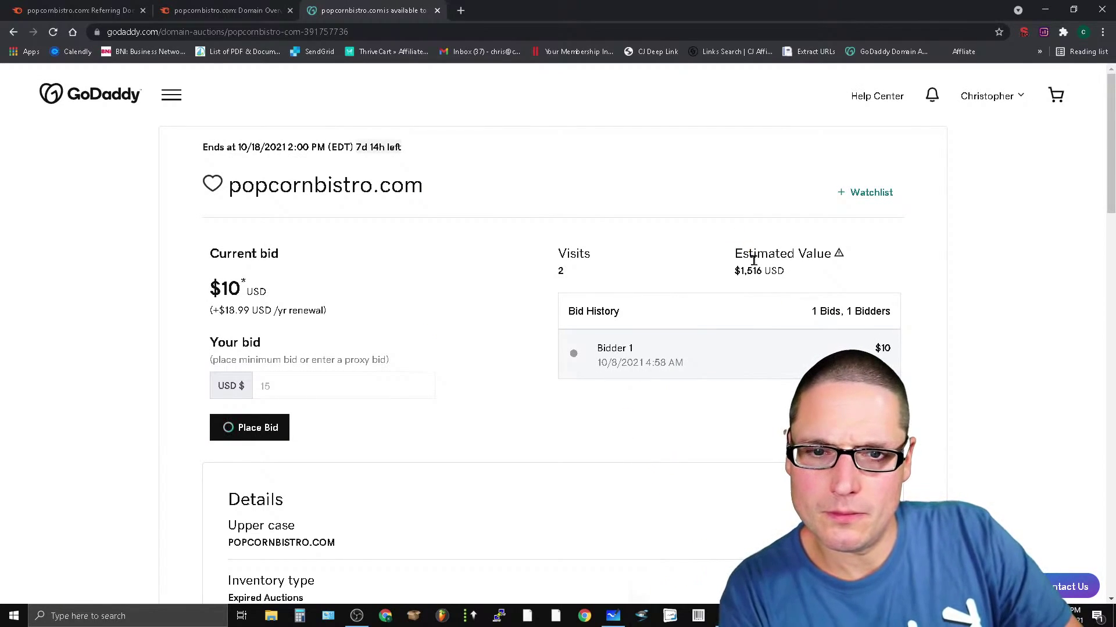
pyautogui.scroll(-3, 805, 341)
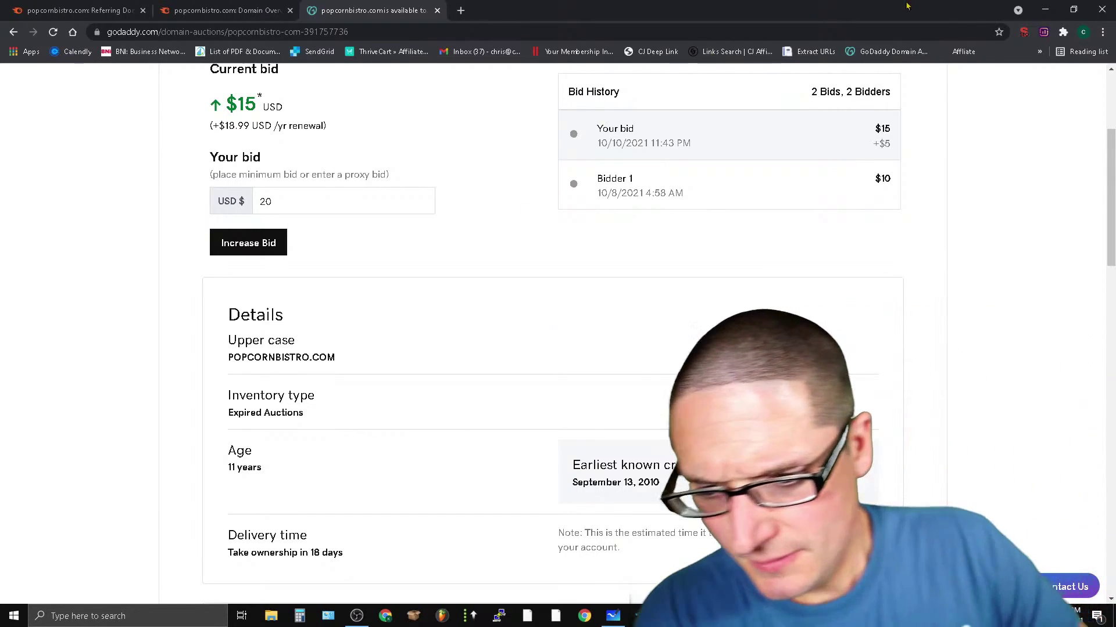
pyautogui.scroll(3, 436, 346)
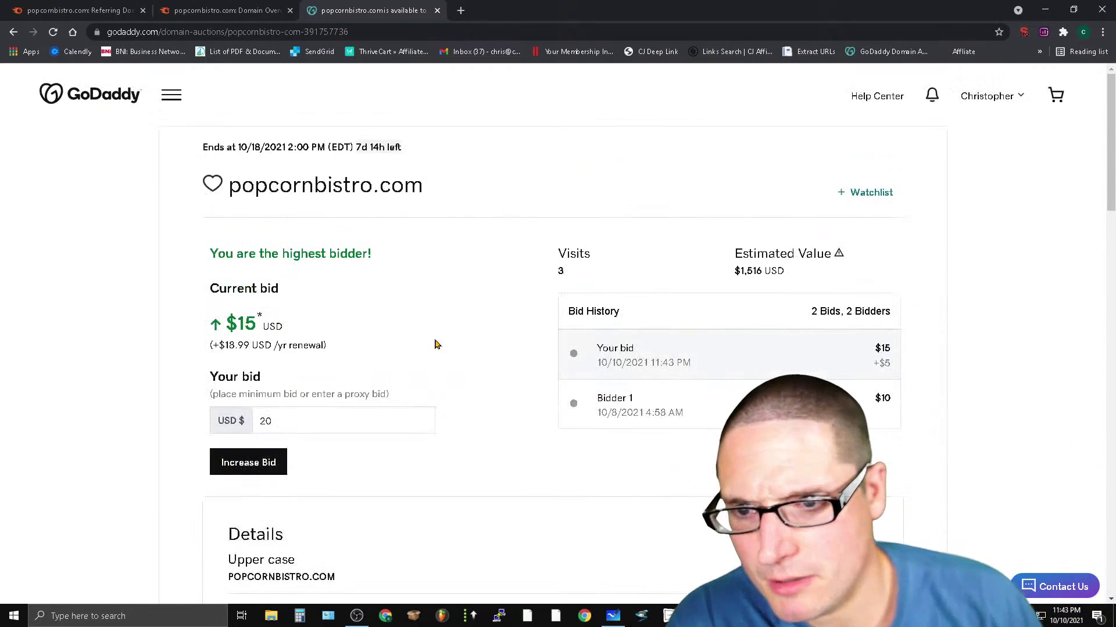
pyautogui.scroll(-20, 711, 260)
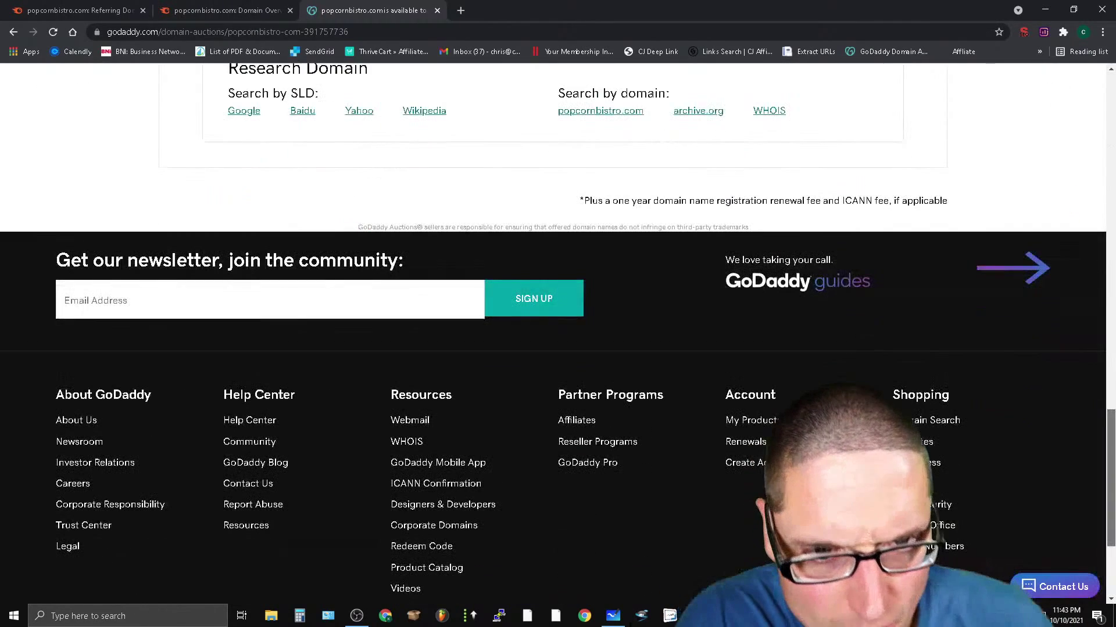
pyautogui.scroll(4, 711, 260)
# Check popcornbistro.com's Domain Overview in Semrush once more and return to the auction page.
pyautogui.click(222, 8)
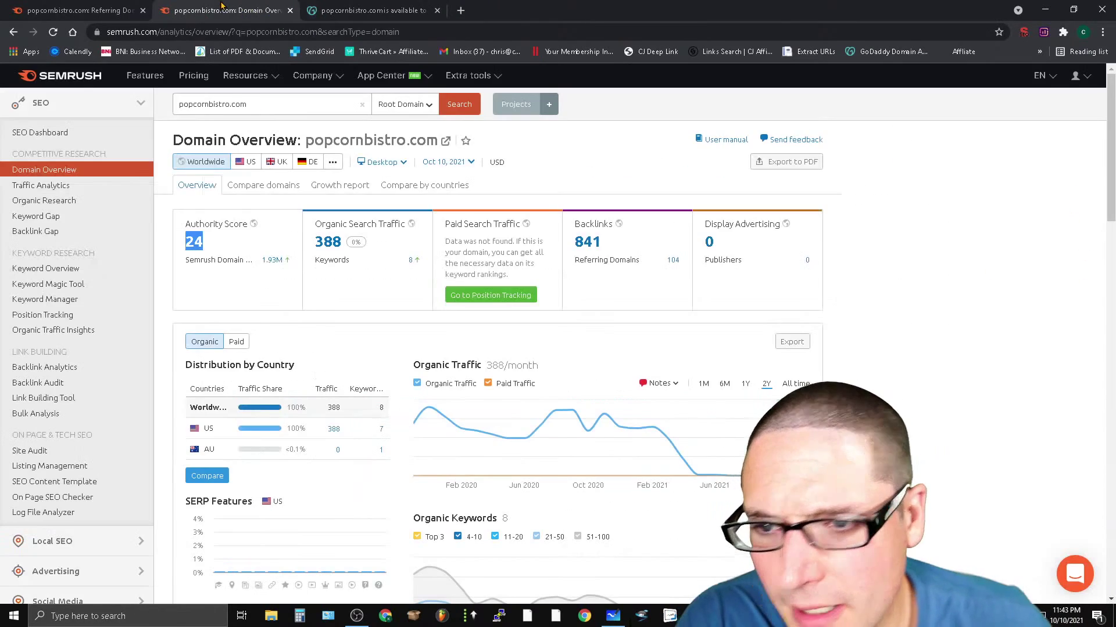
pyautogui.click(895, 373)
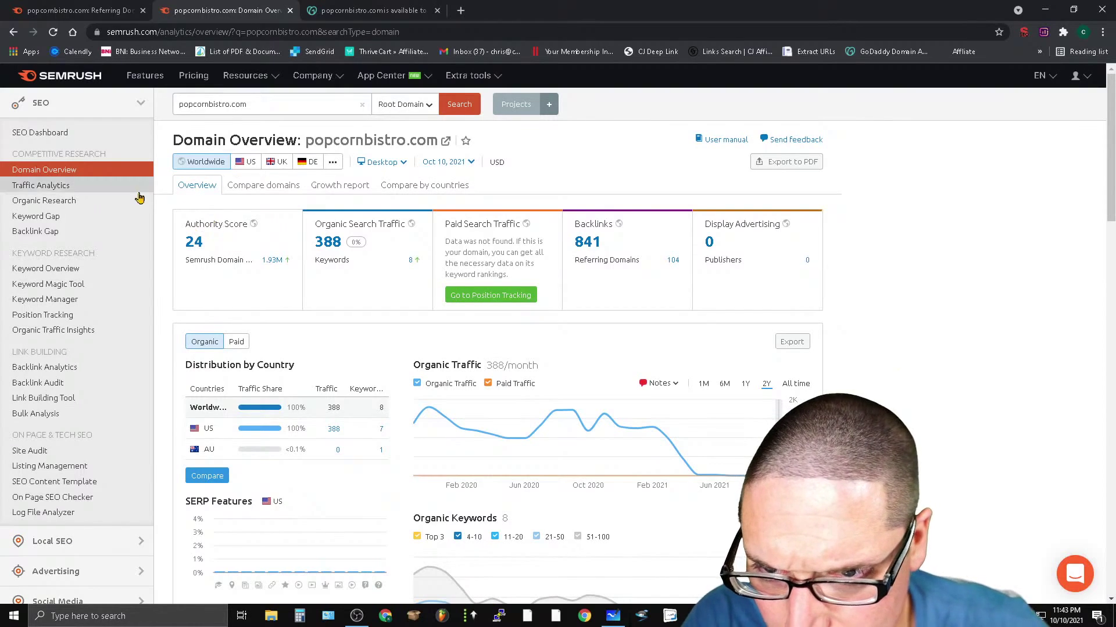
pyautogui.click(349, 13)
# Open popcornbistro.com in a new browser tab.
pyautogui.click(461, 9)
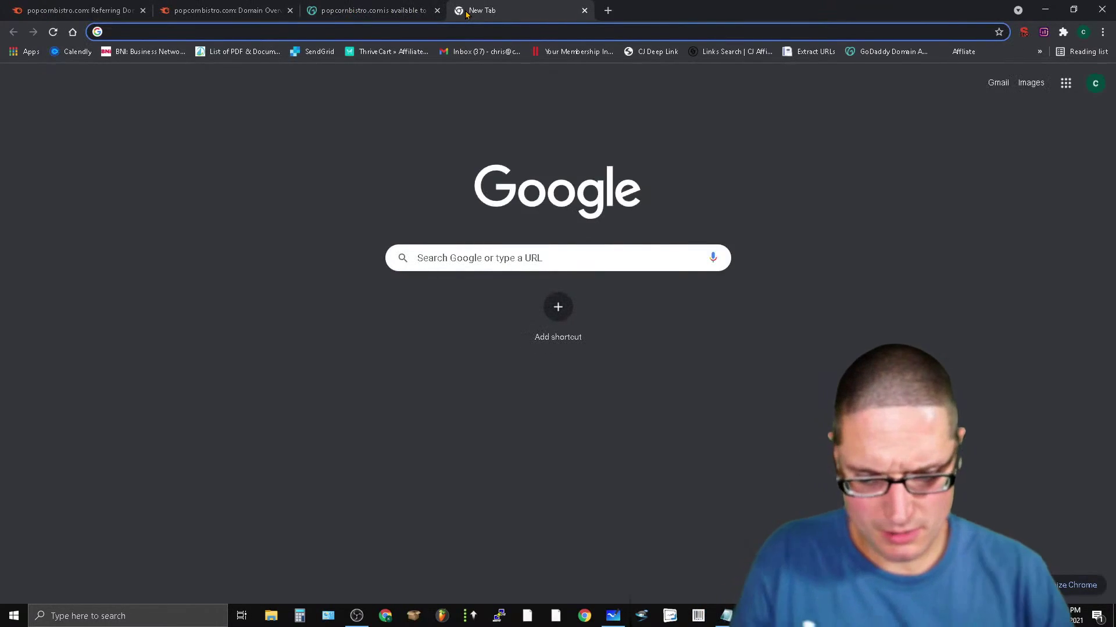
pyautogui.write('popcornb')
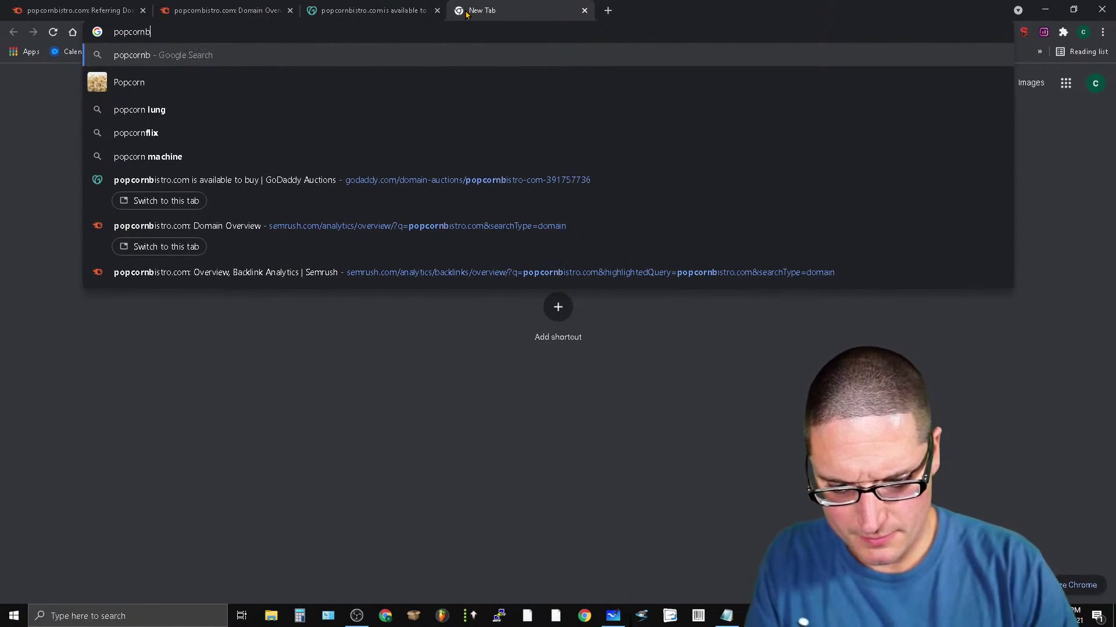
pyautogui.write('istro.com')
pyautogui.press('Return')
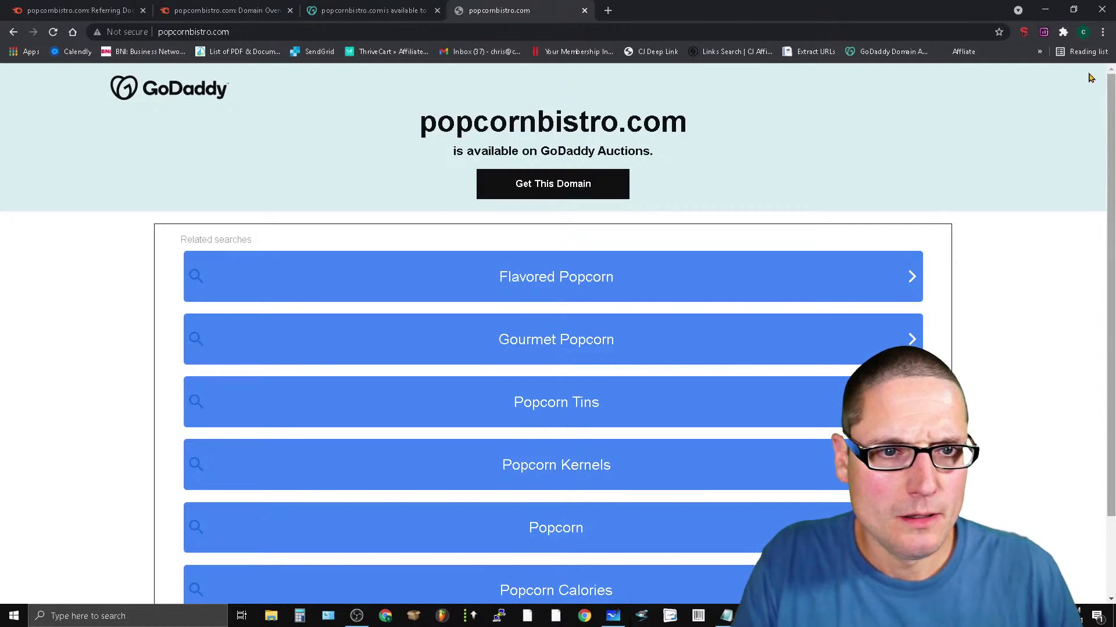
# Copy the popcornbistro.com address and load it in the other browser window, replacing the "way back machines" search results.
pyautogui.rightClick(286, 30)
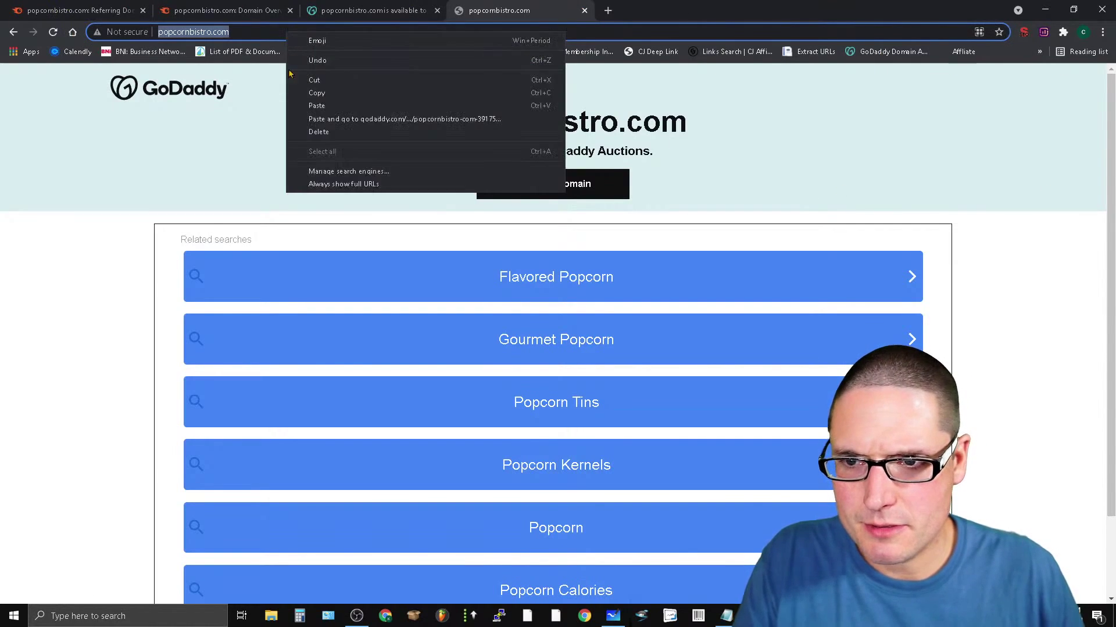
pyautogui.click(311, 95)
pyautogui.hotkey('alt', 'Tab')
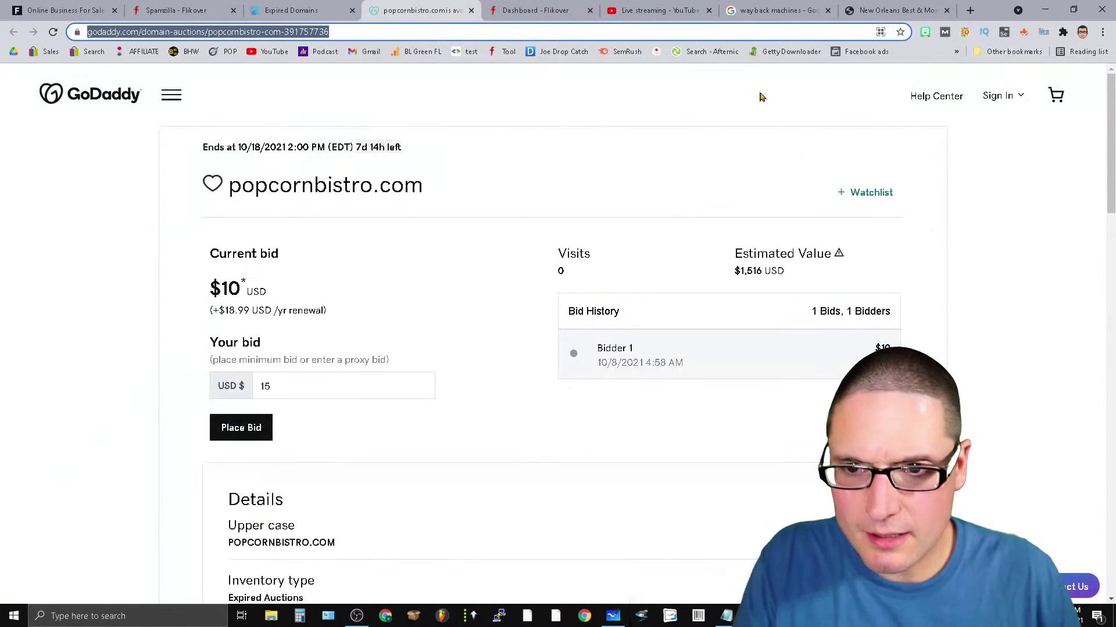
pyautogui.click(891, 9)
pyautogui.click(779, 10)
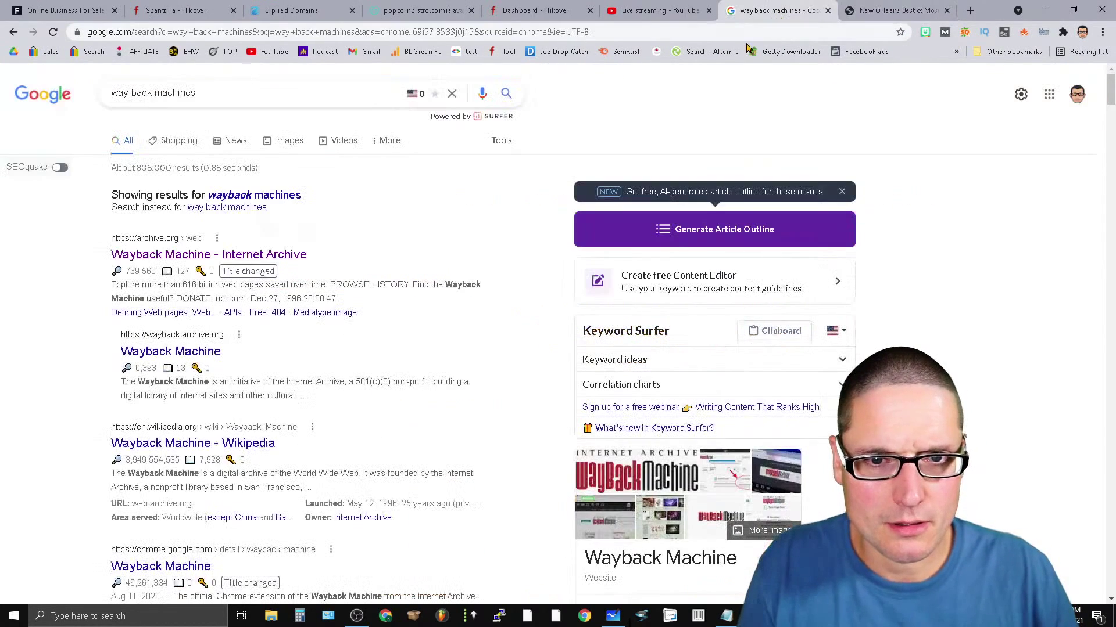
pyautogui.click(739, 30)
pyautogui.hotkey('ctrl', 'v')
pyautogui.press('Return')
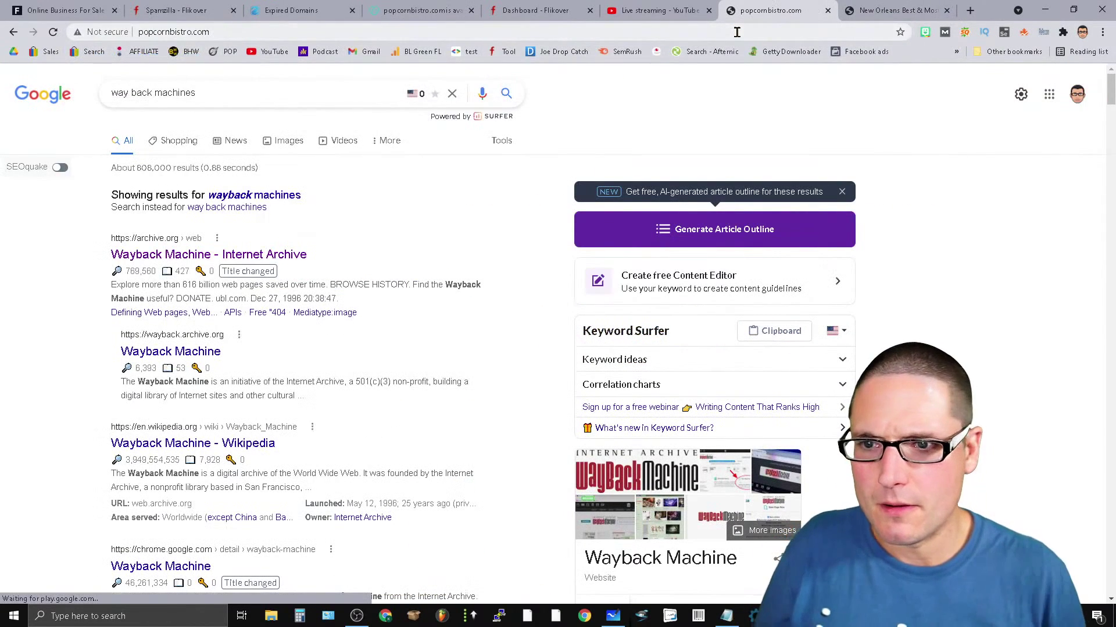
# Turn on MozBar for the popcornbistro.com page, open the Moz site from it and log in to the Moz account.
pyautogui.click(946, 32)
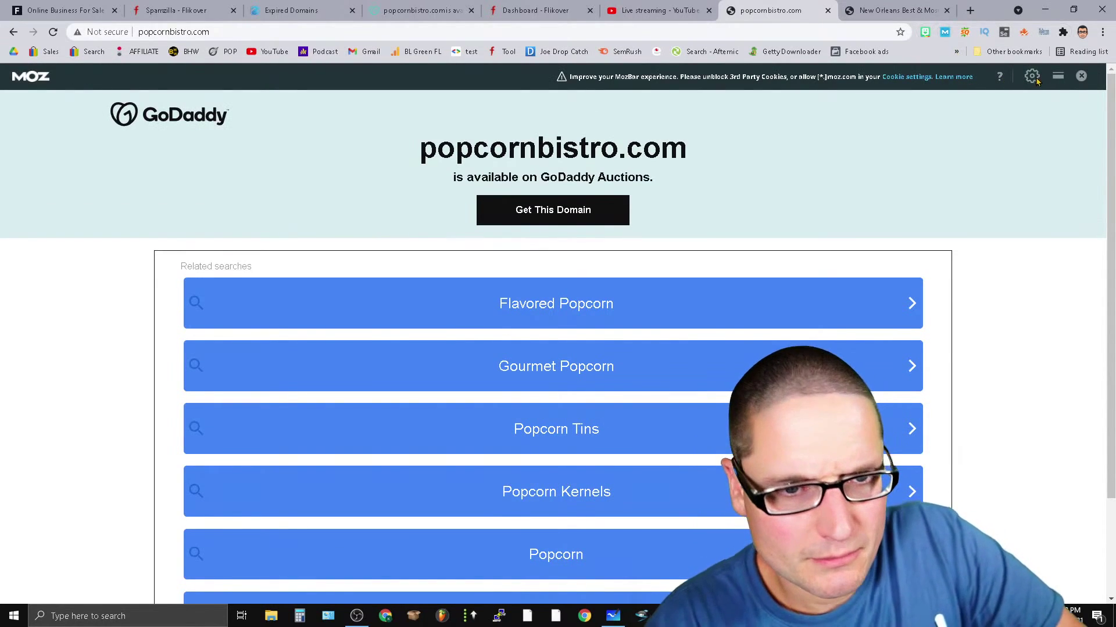
pyautogui.click(1032, 76)
pyautogui.click(981, 323)
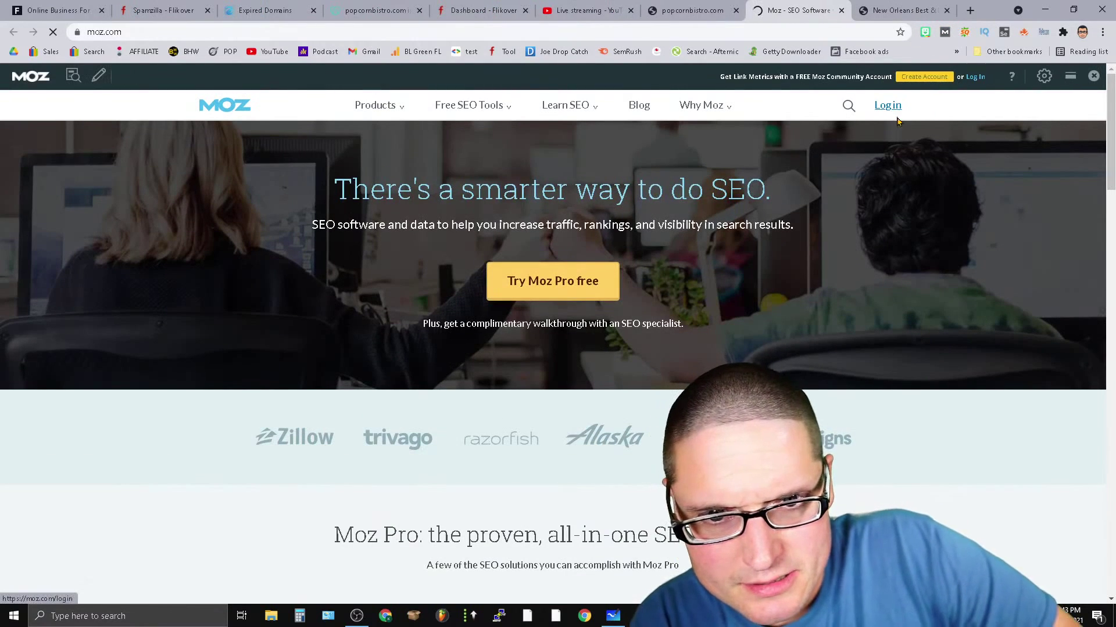
pyautogui.click(894, 106)
pyautogui.click(459, 424)
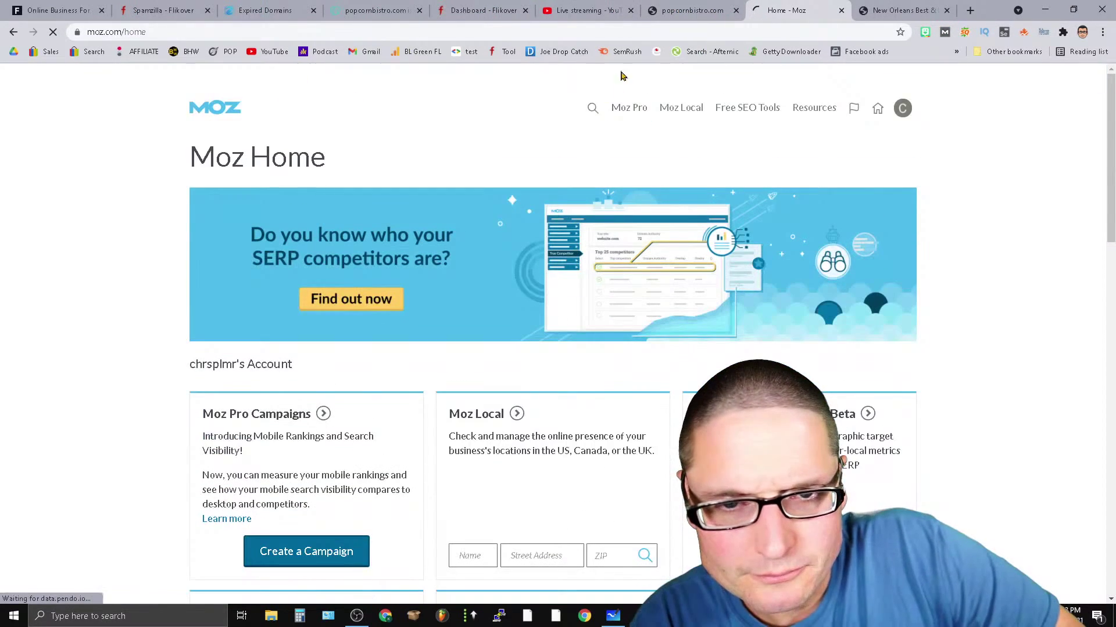
# Examine the MozBar authority, link and spam metrics for the popcornbistro.com page.
pyautogui.click(692, 10)
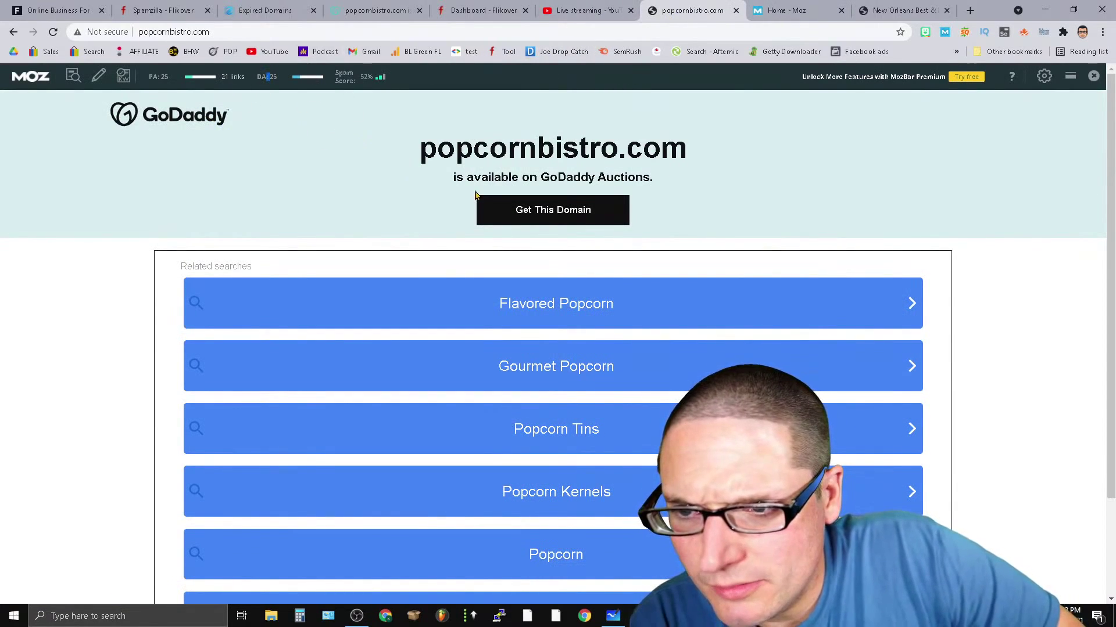
pyautogui.doubleClick(278, 30)
pyautogui.click(277, 30)
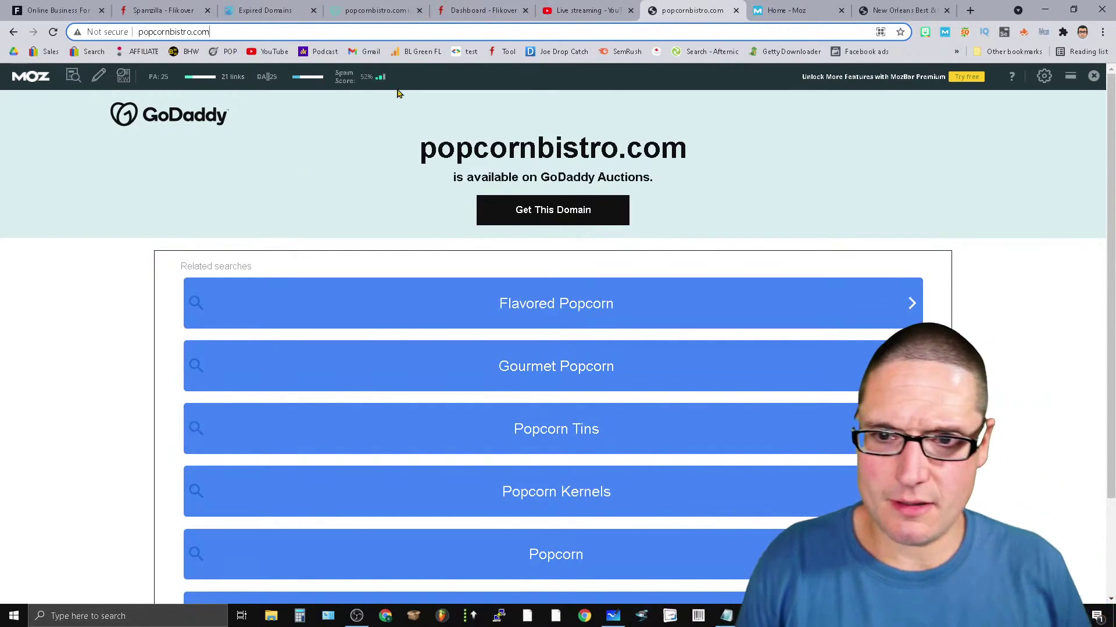
pyautogui.click(637, 80)
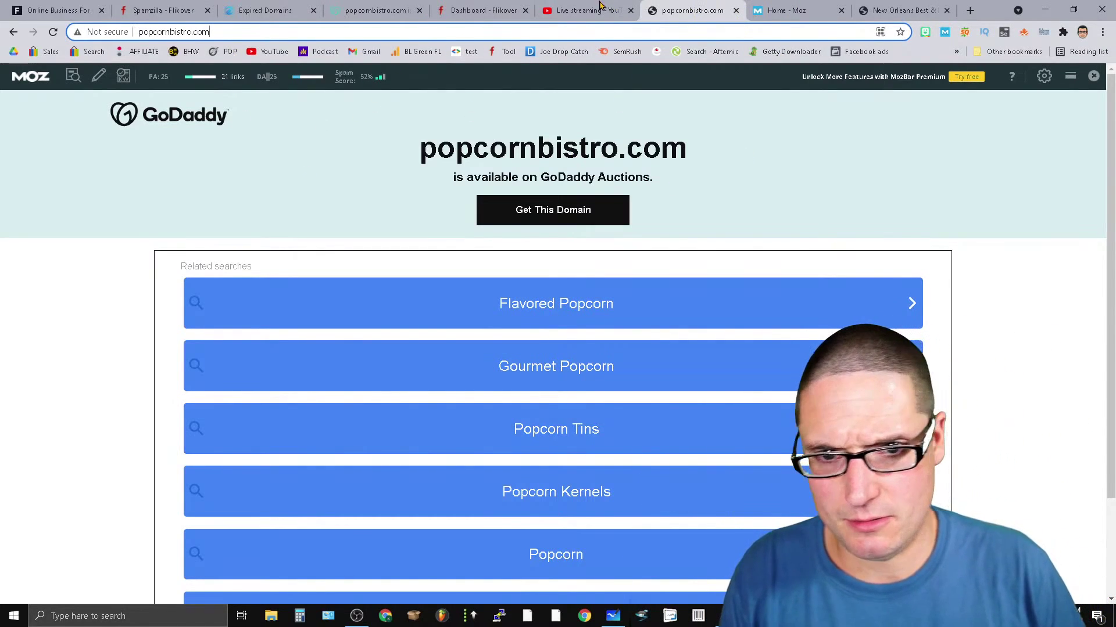
# Close the popcornbistro.com and Moz Home tabs and return to Spamzilla's Expired Domains list.
pyautogui.click(736, 10)
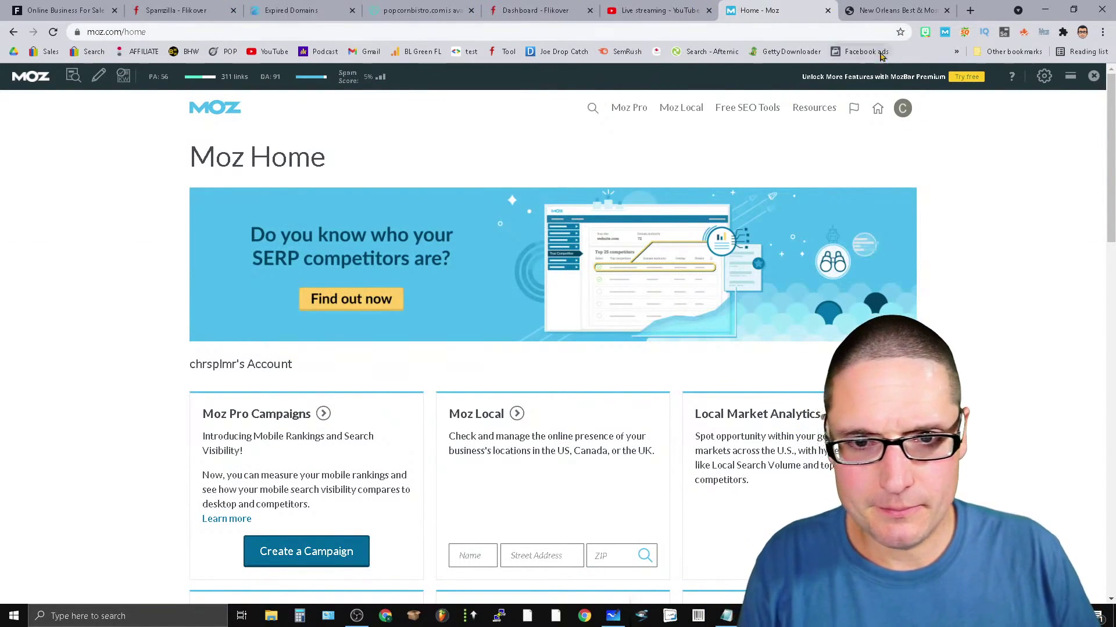
pyautogui.click(828, 11)
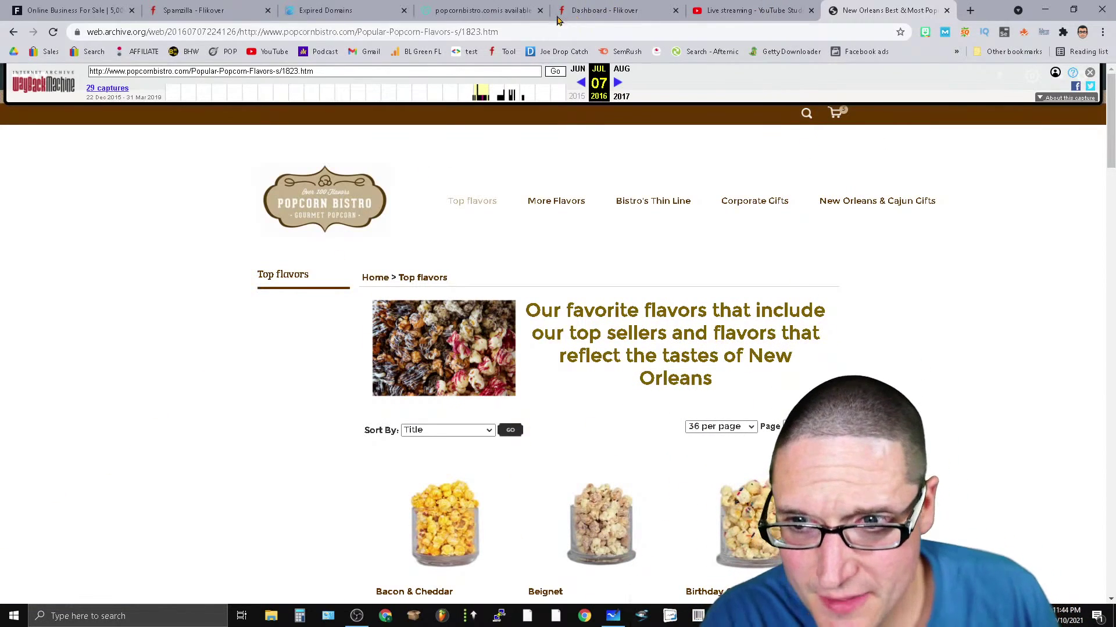
pyautogui.click(308, 7)
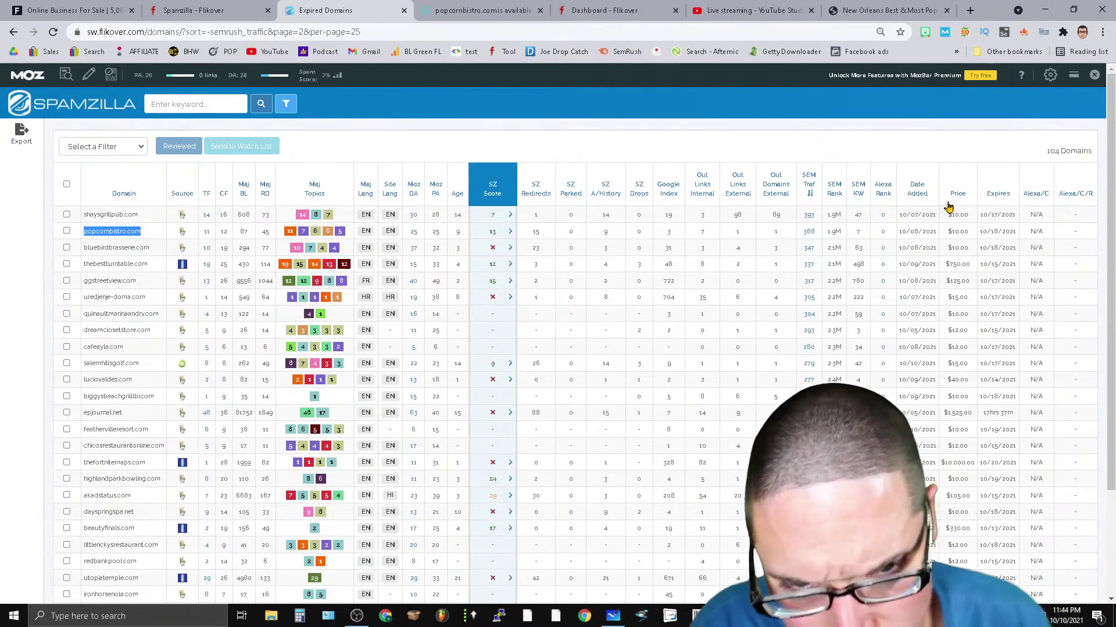
# Look through the expired domains and their prices, and sort the list by TF in ascending order.
pyautogui.scroll(-10, 1089, 172)
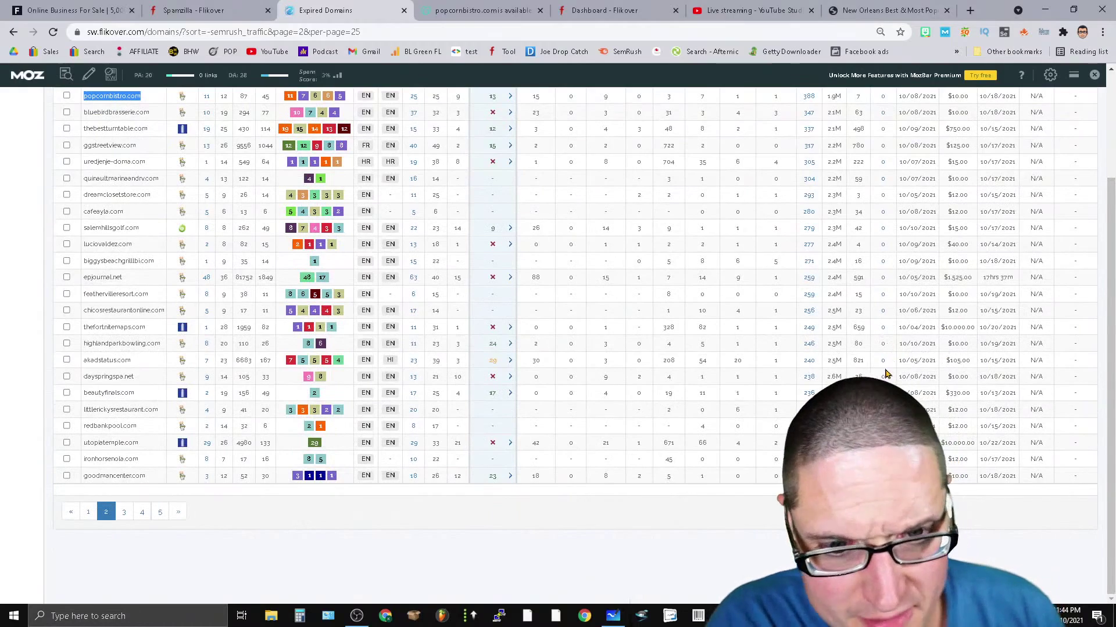
pyautogui.scroll(10, 950, 462)
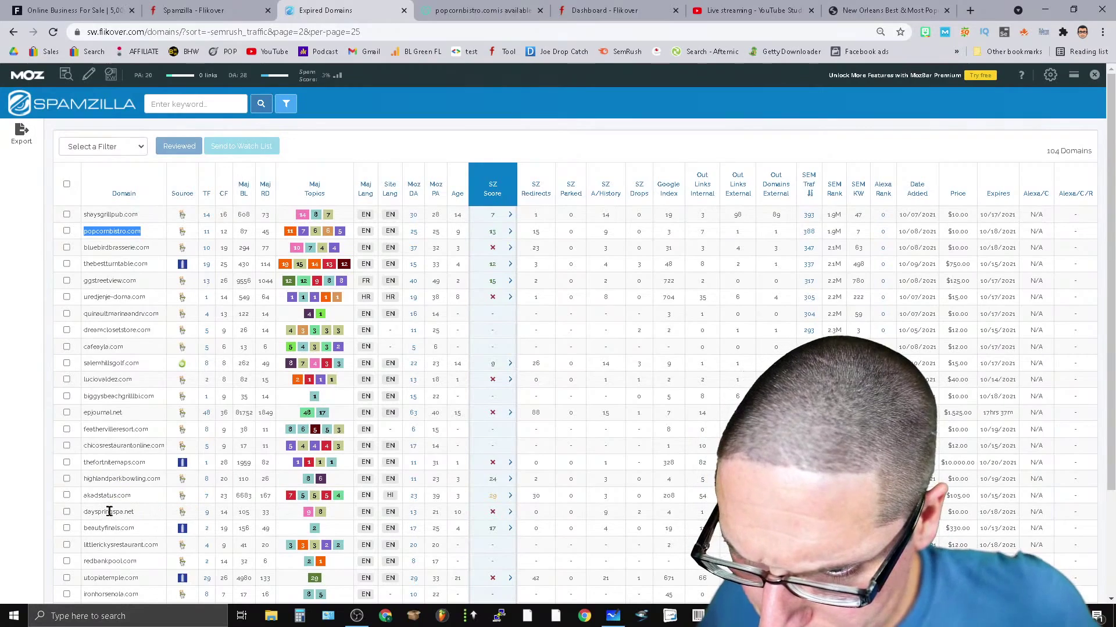
pyautogui.scroll(-3, 232, 494)
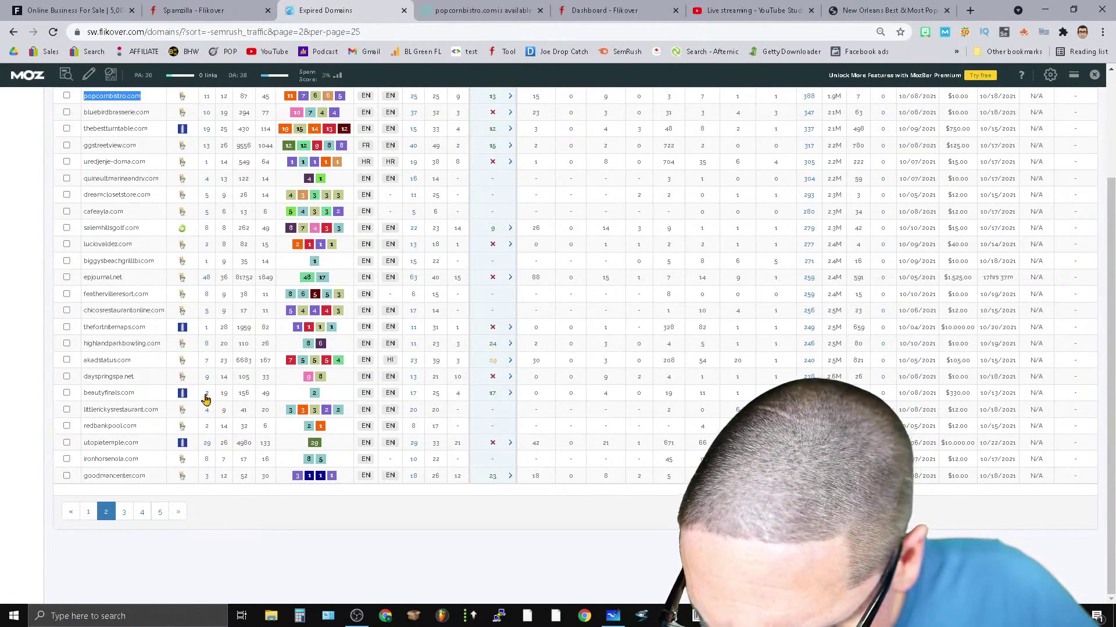
pyautogui.scroll(2, 219, 476)
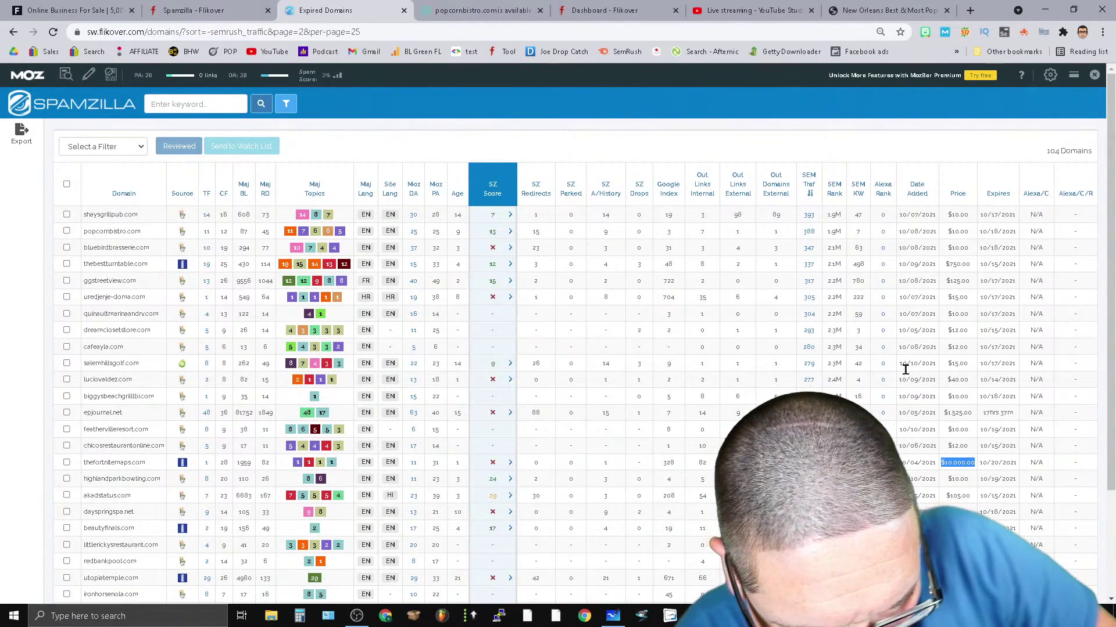
pyautogui.scroll(-3, 557, 349)
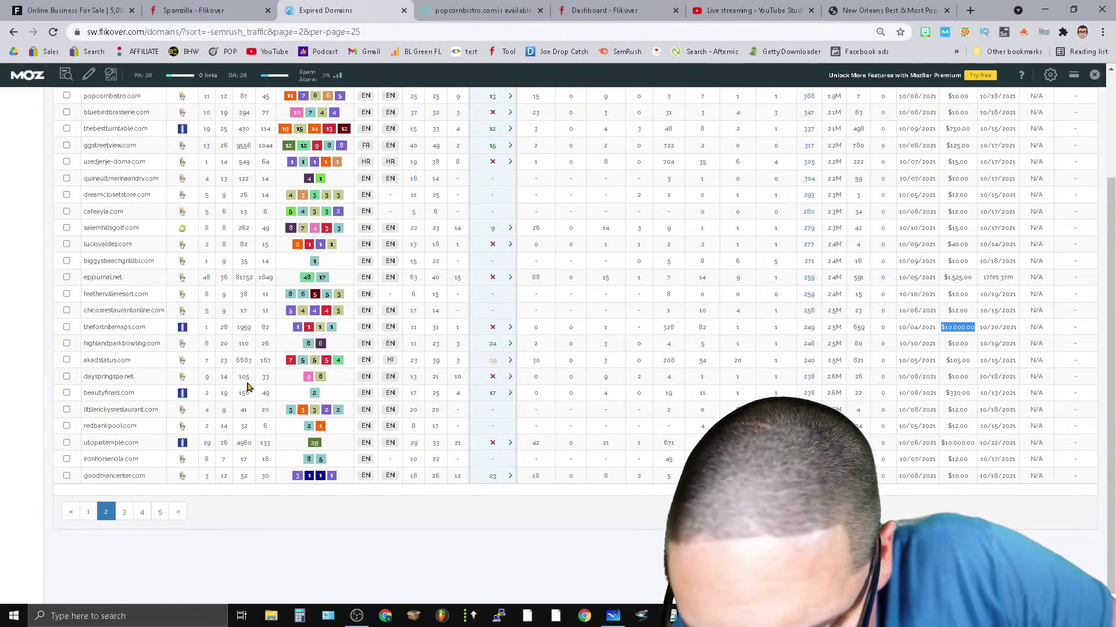
pyautogui.scroll(3, 209, 378)
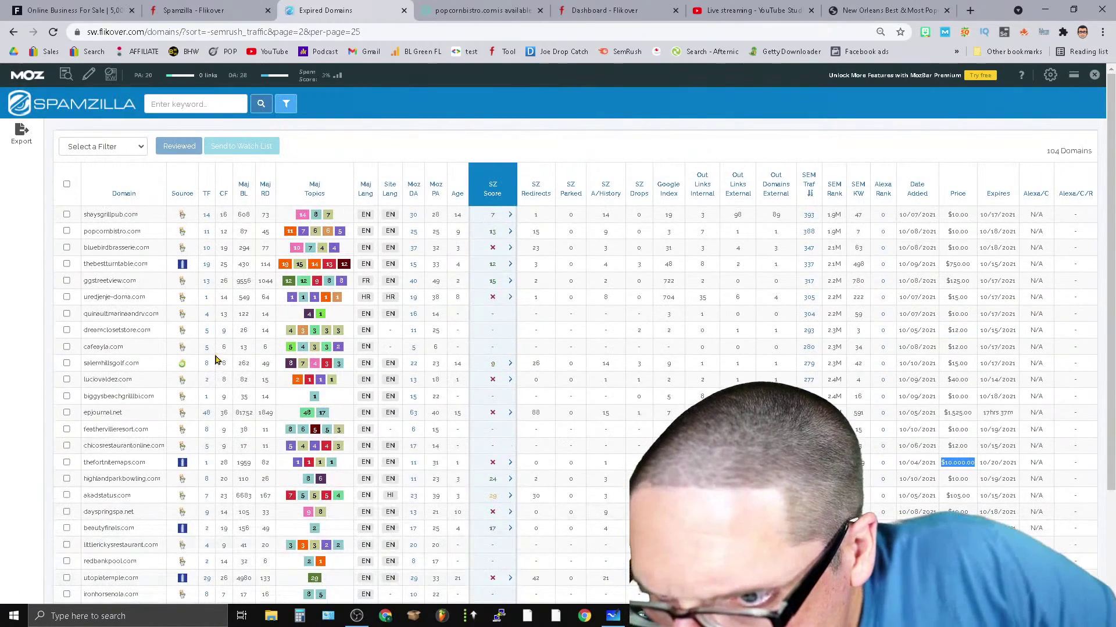
pyautogui.click(207, 193)
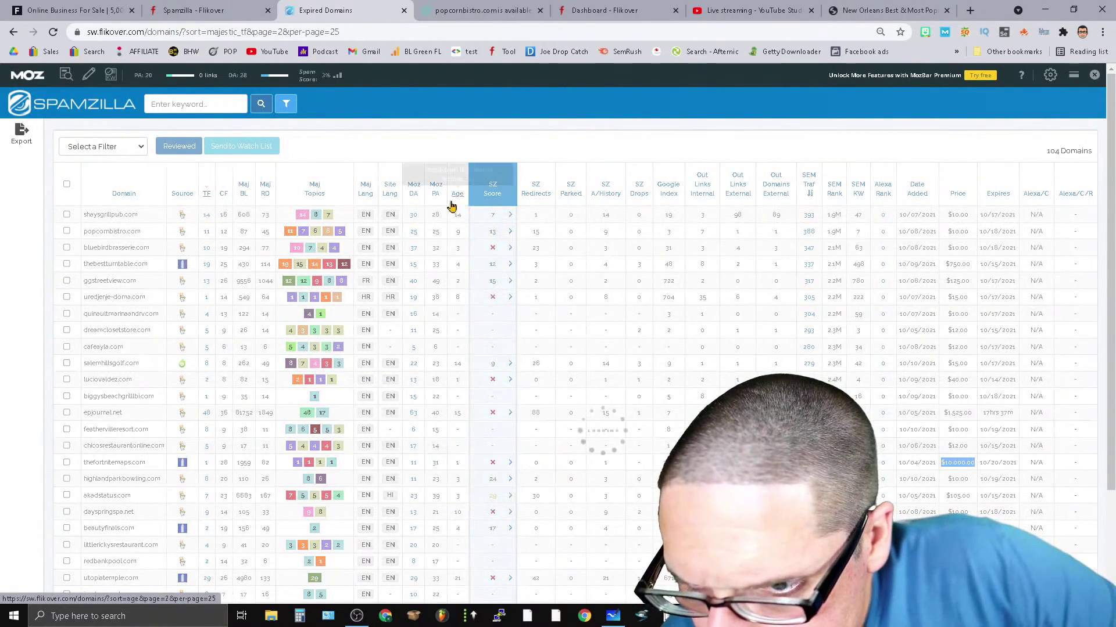
pyautogui.click(209, 193)
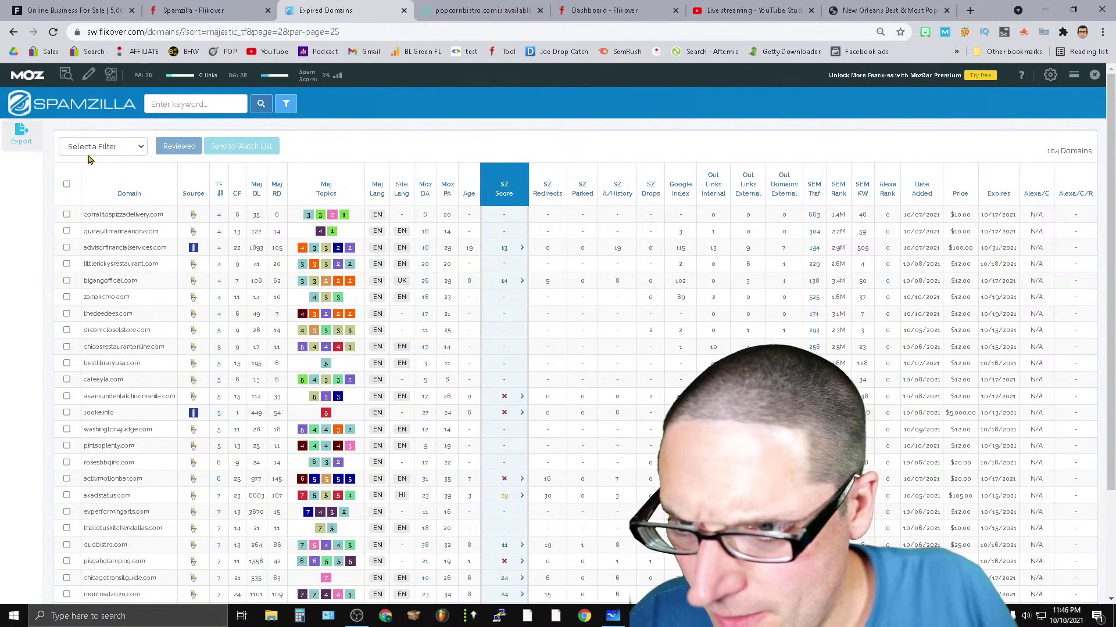
# Filter the expired domains by a minimum Majestic TF of 30, clearing both limits of the SEMRush traffic range.
pyautogui.click(287, 104)
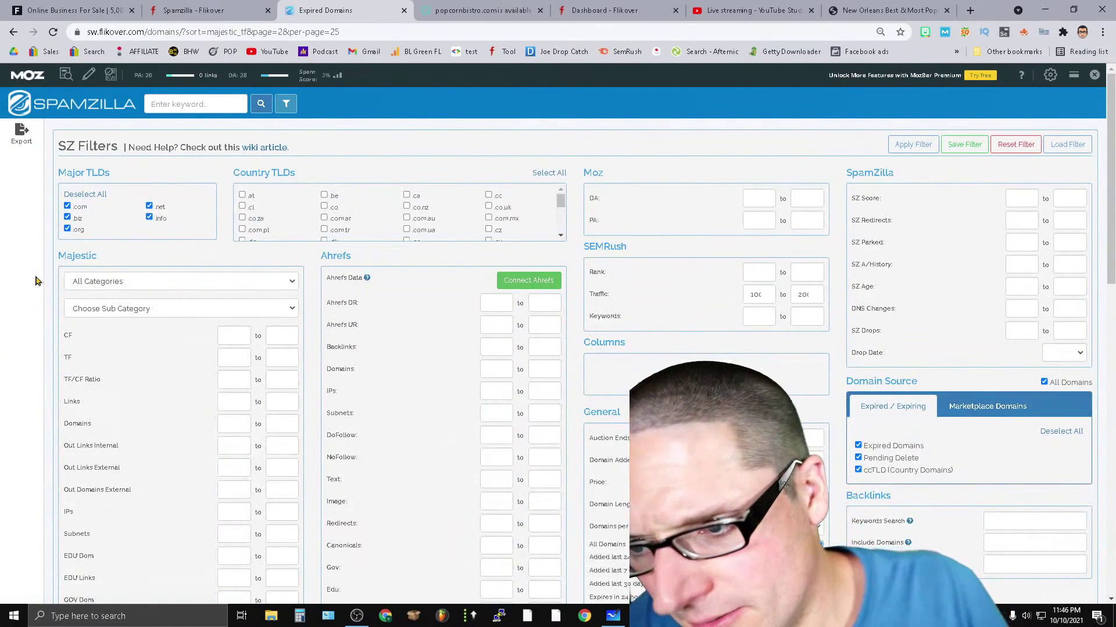
pyautogui.click(765, 297)
pyautogui.click(764, 298)
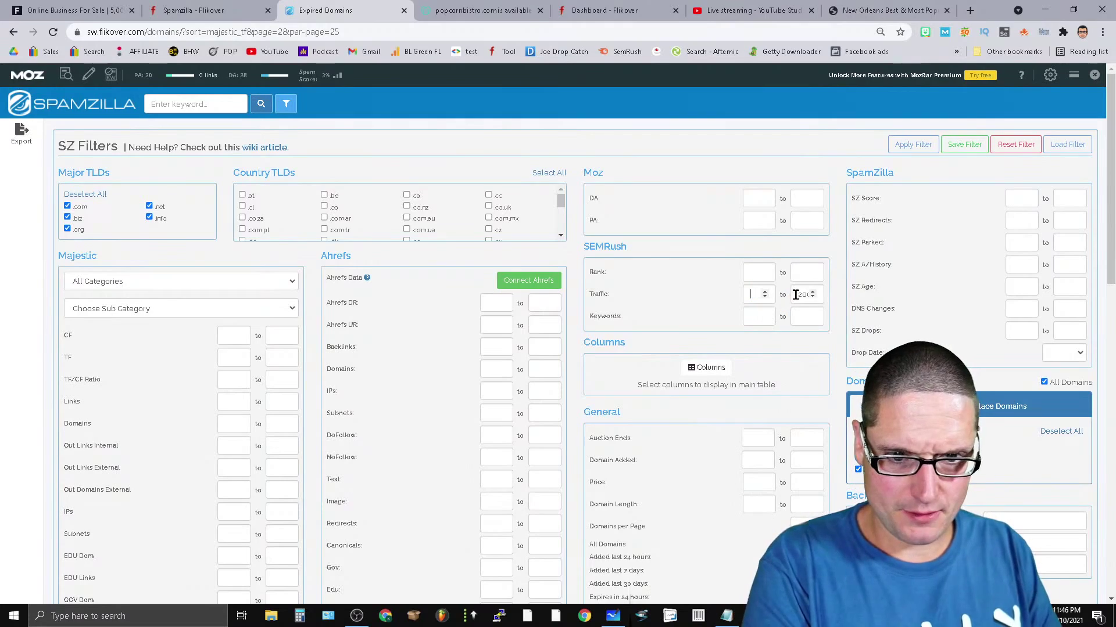
pyautogui.scroll(-12, 288, 448)
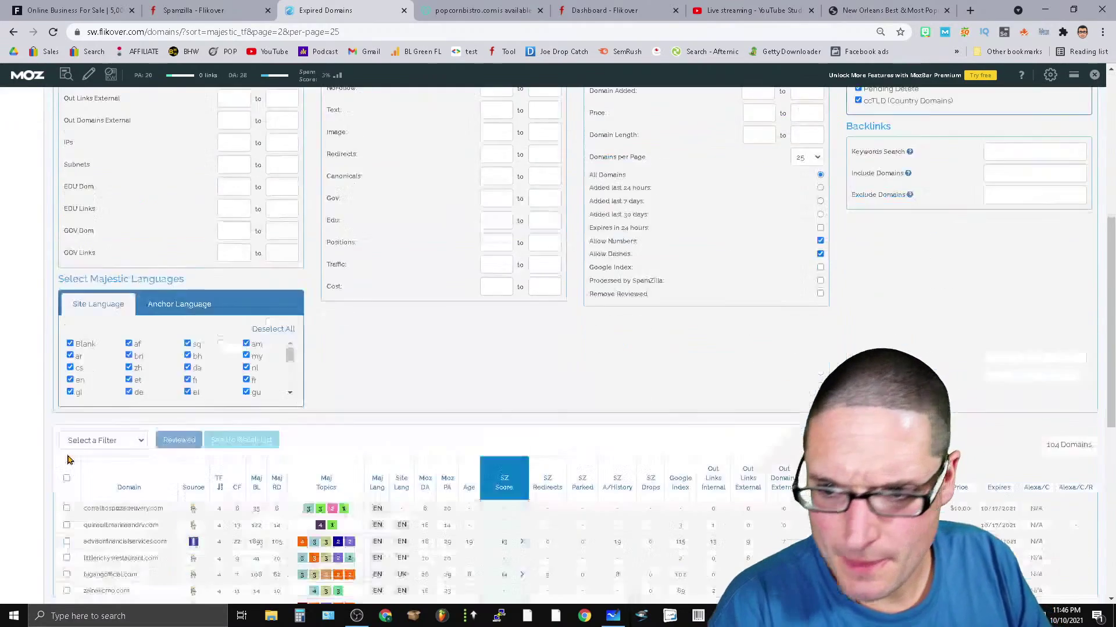
pyautogui.scroll(6, 547, 556)
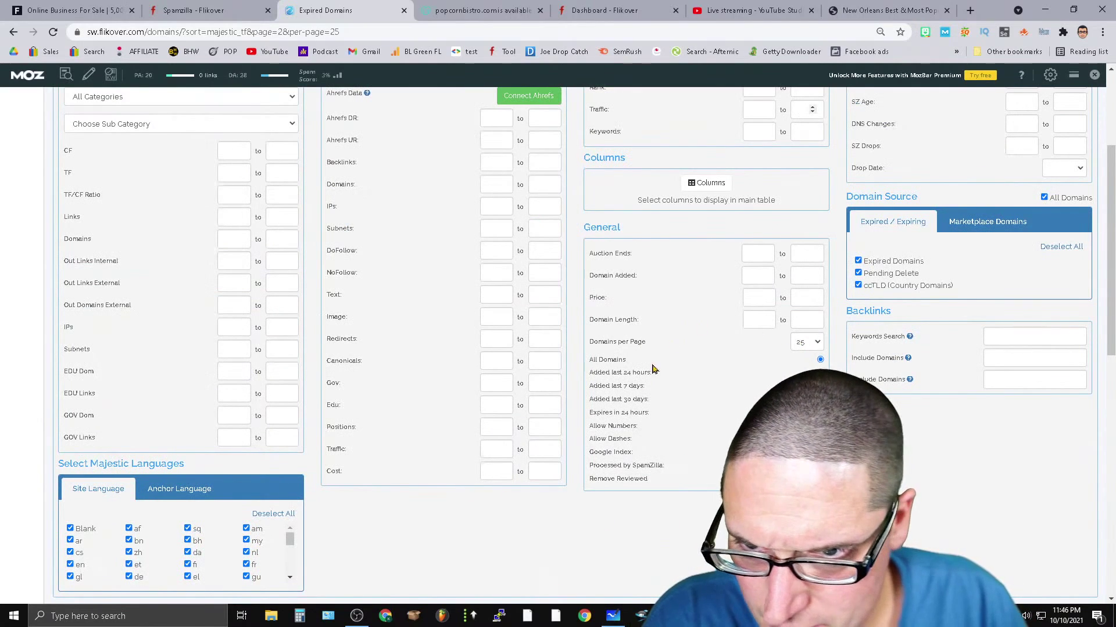
pyautogui.click(232, 173)
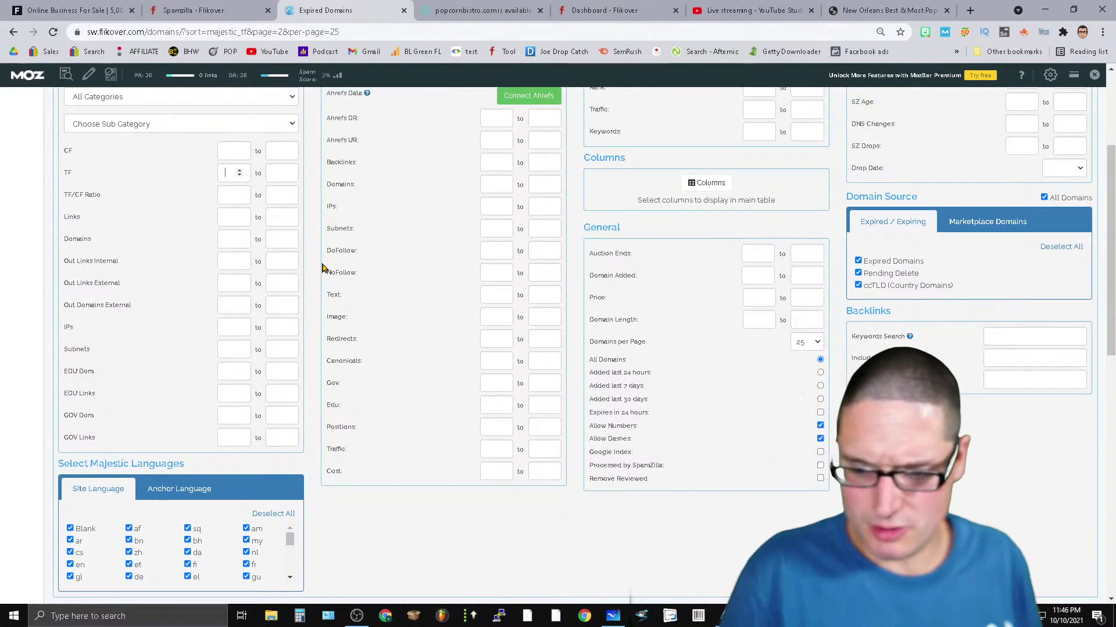
pyautogui.write('30')
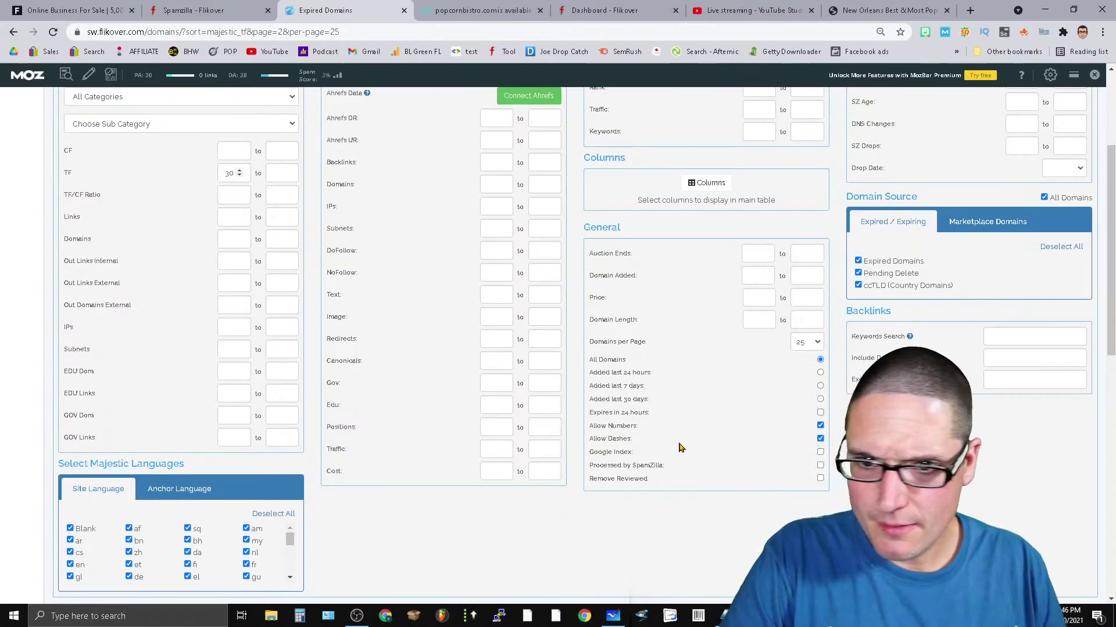
pyautogui.scroll(3, 278, 244)
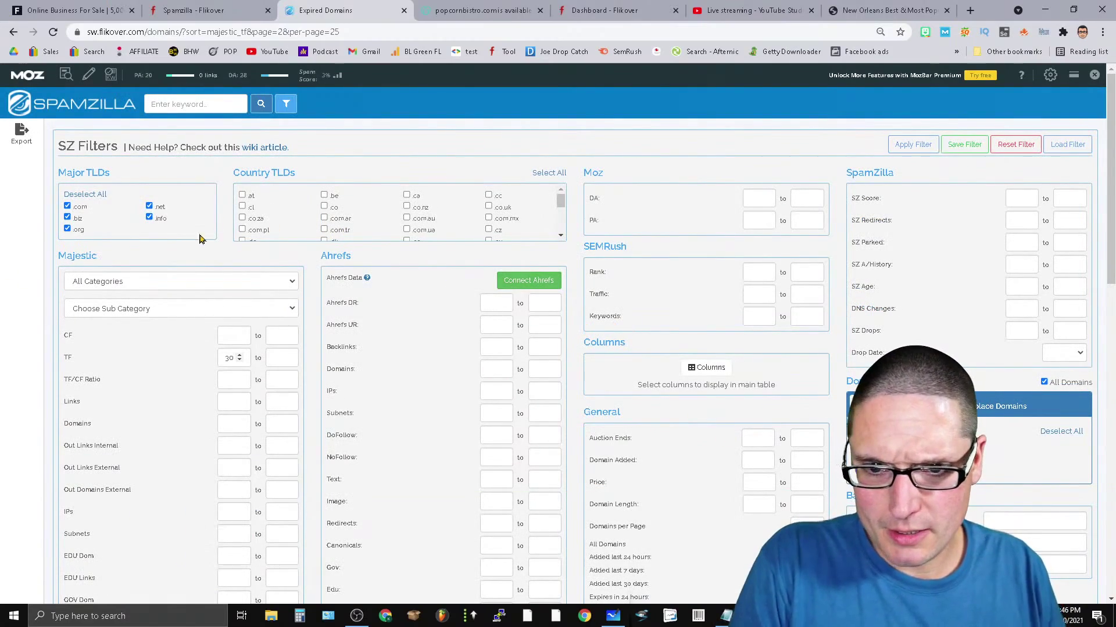
pyautogui.click(926, 150)
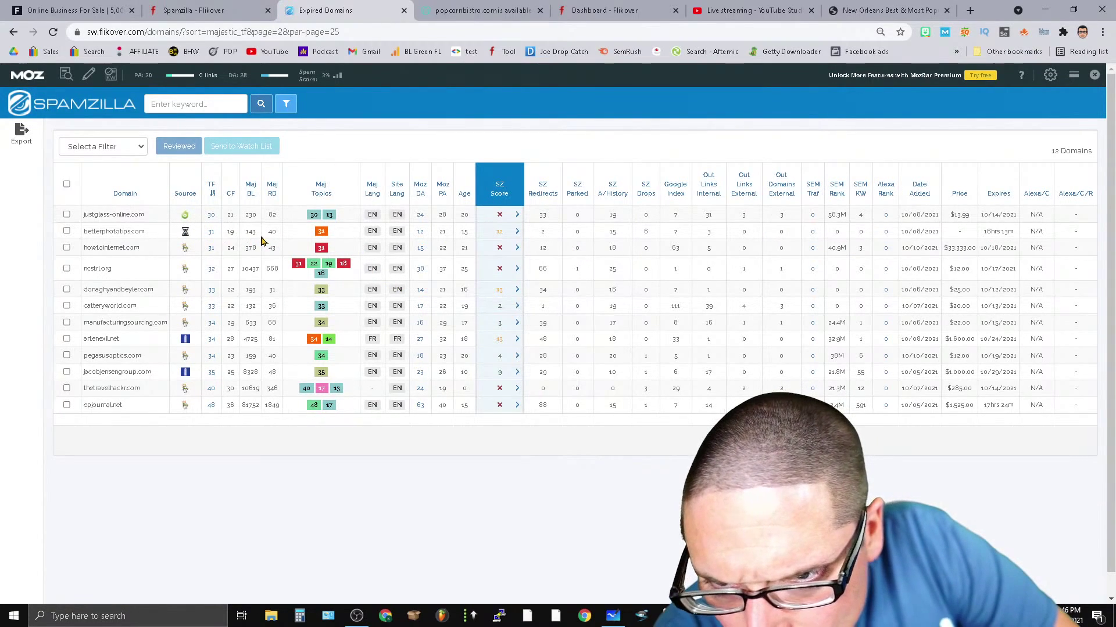
# Copy betterphototips.com from the filtered list and load it in the other browser window in place of the popcornbistro.com page.
pyautogui.doubleClick(107, 232)
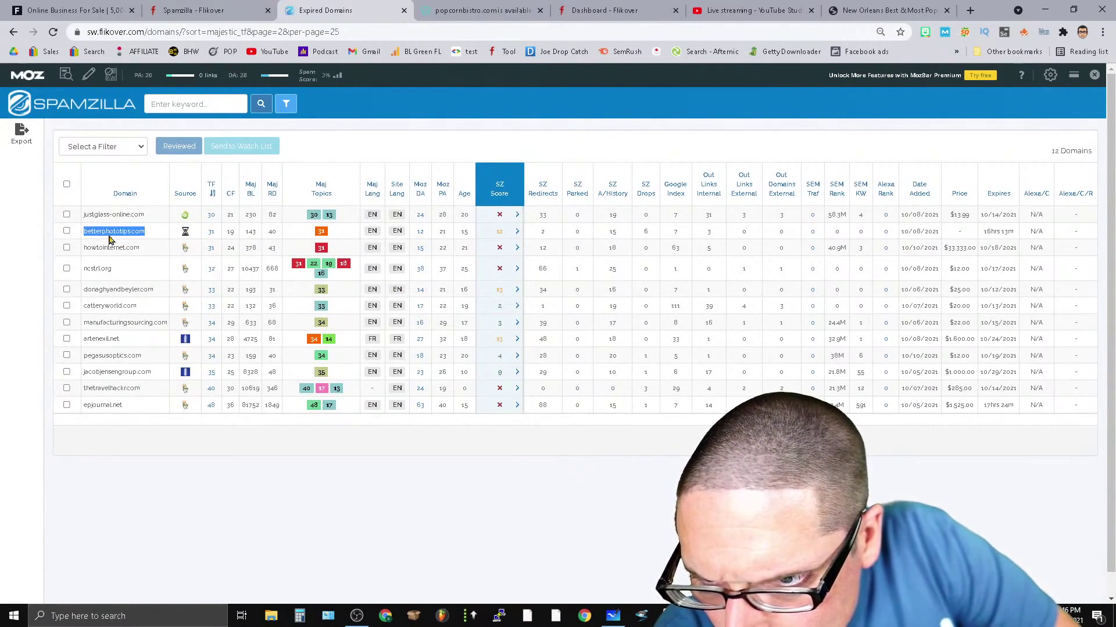
pyautogui.rightClick(108, 235)
pyautogui.click(152, 246)
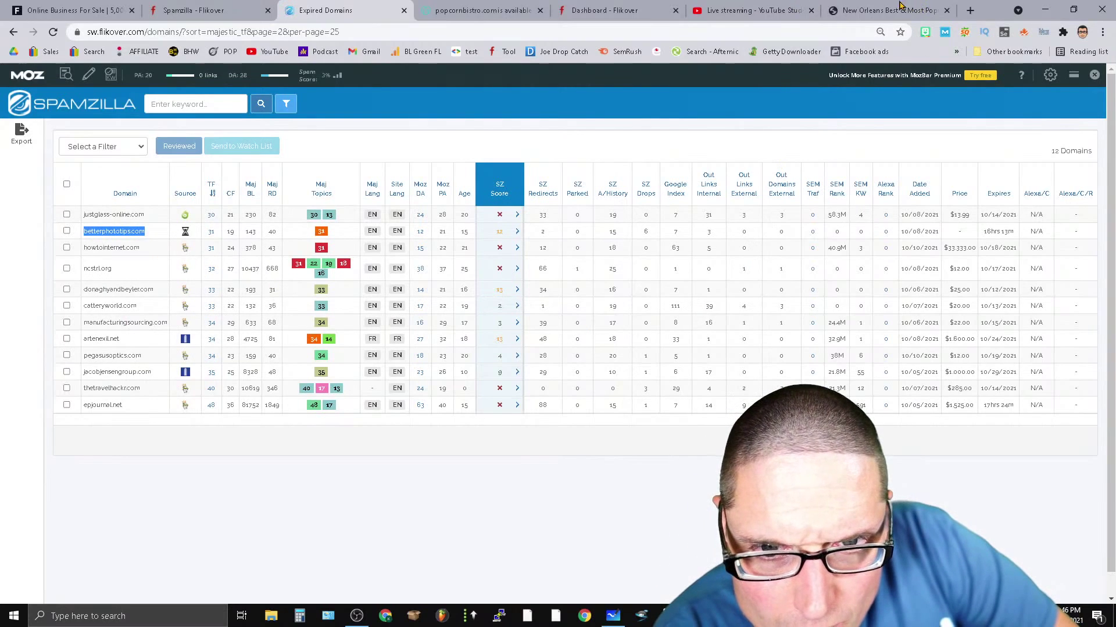
pyautogui.hotkey('alt', 'Tab')
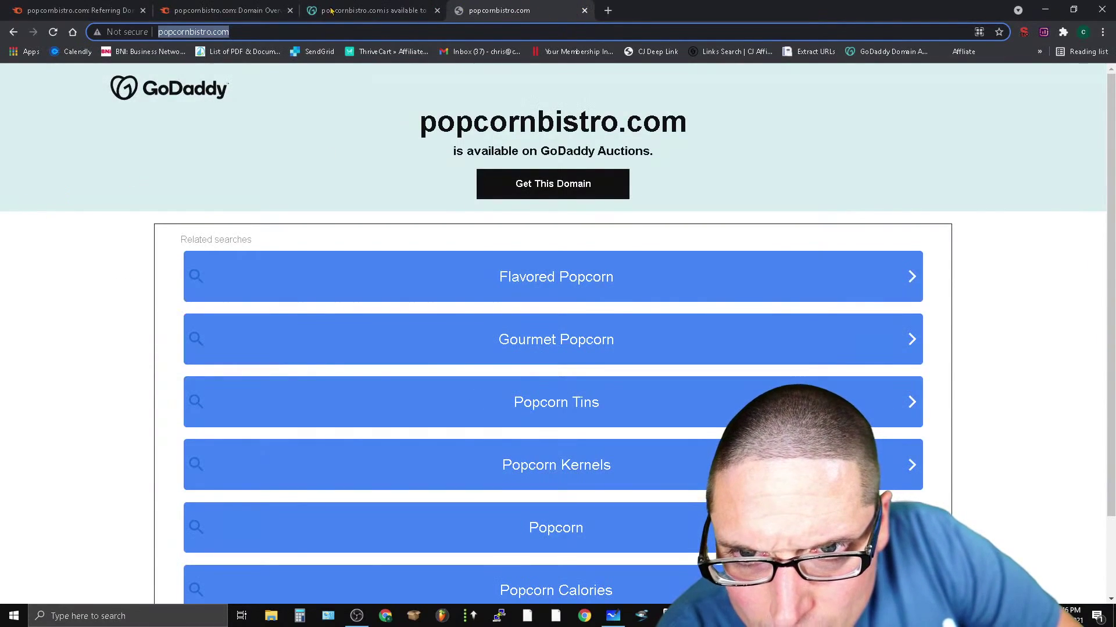
pyautogui.rightClick(278, 31)
pyautogui.click(340, 110)
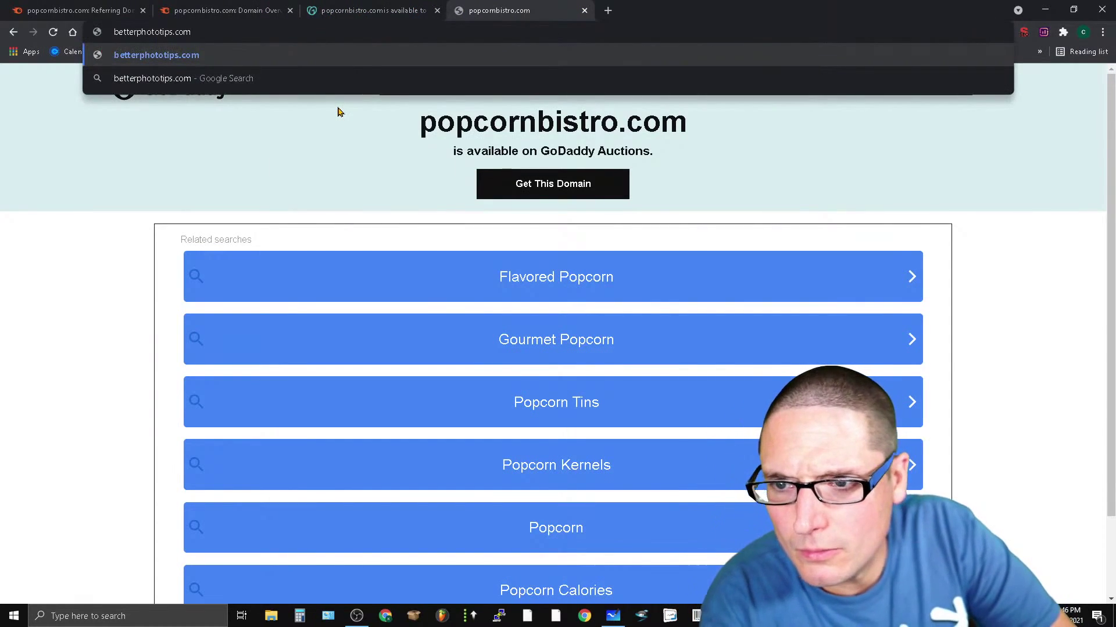
pyautogui.press('Return')
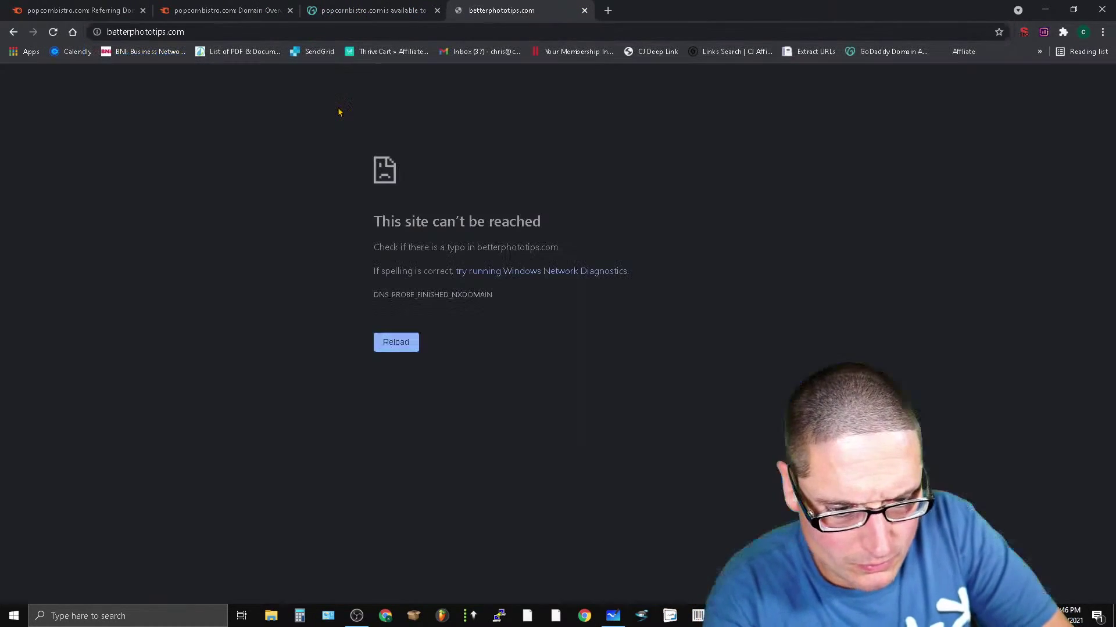
pyautogui.click(372, 9)
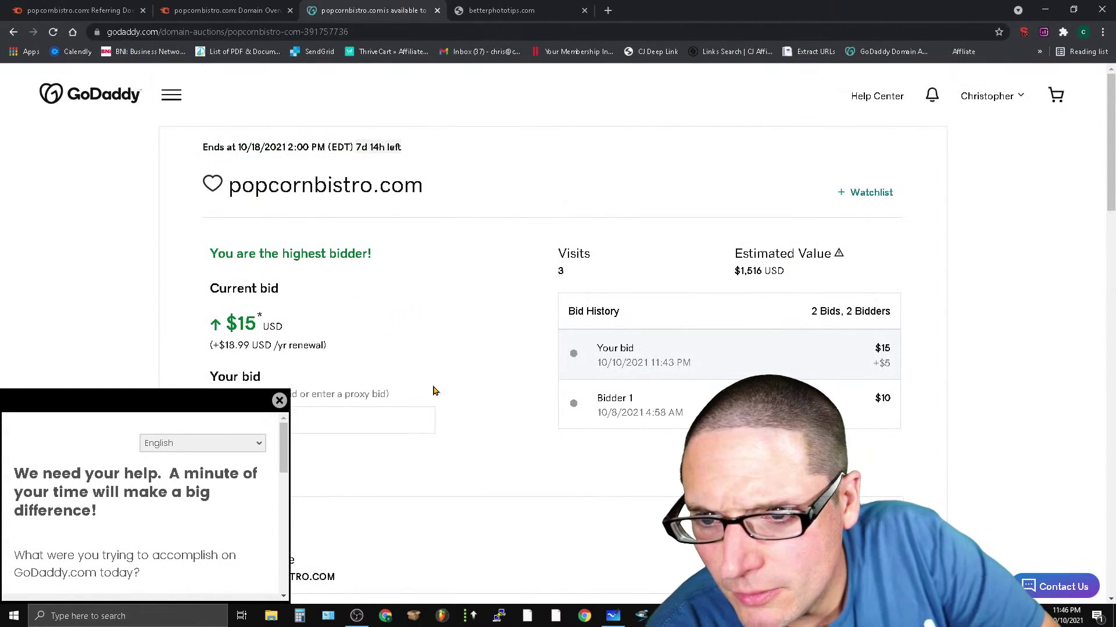
pyautogui.click(170, 97)
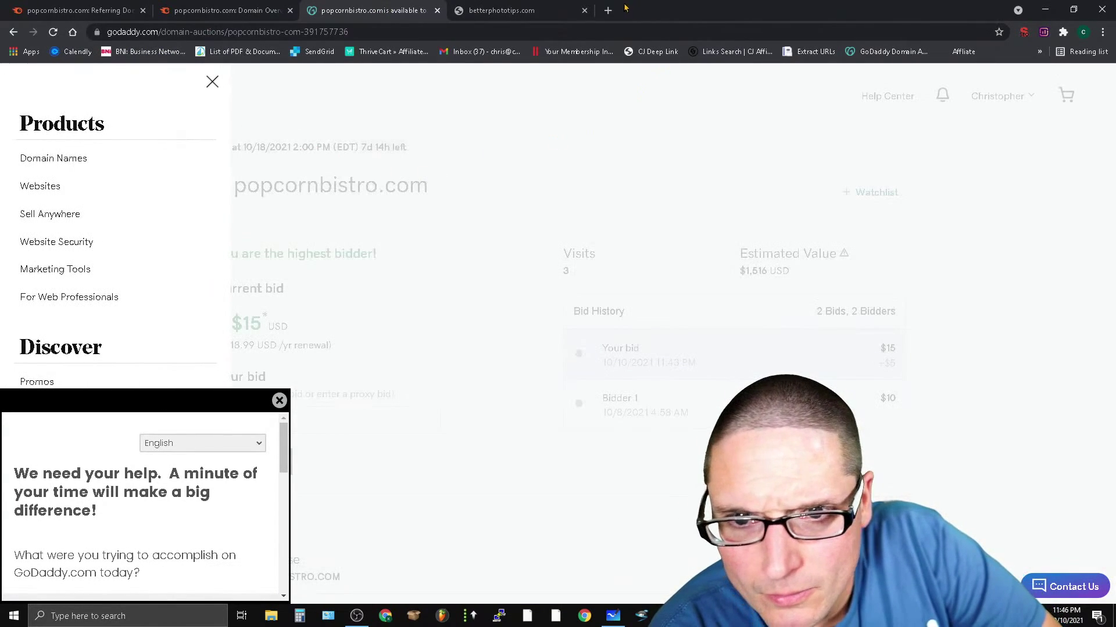
pyautogui.hotkey('alt', 'Tab')
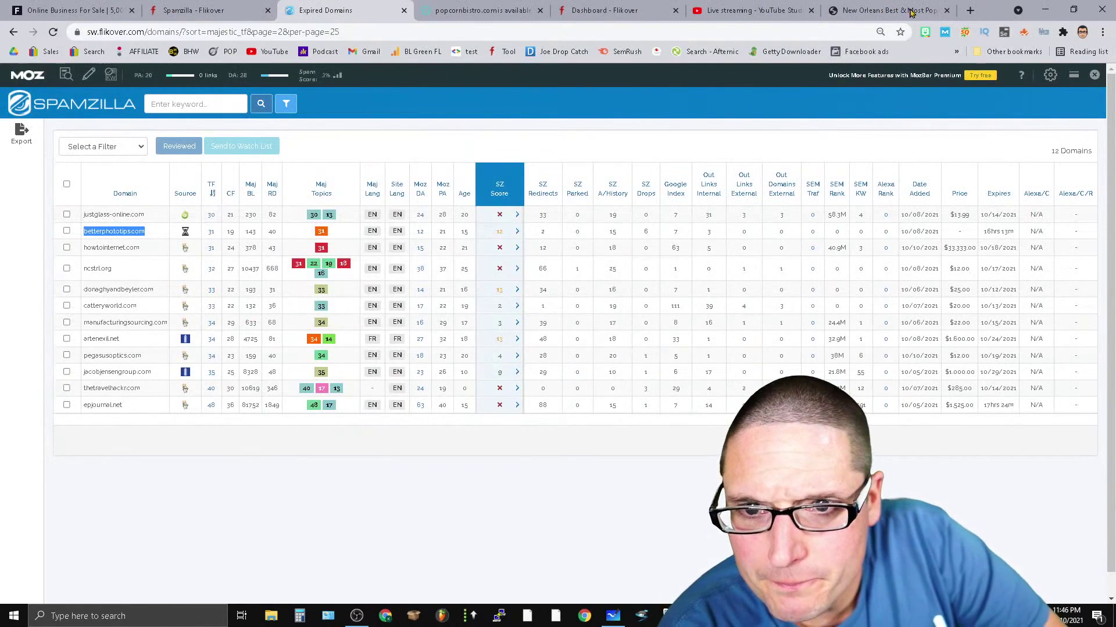
# Open porkbun.com in a new browser tab and log in to the existing account.
pyautogui.click(972, 10)
pyautogui.write('po')
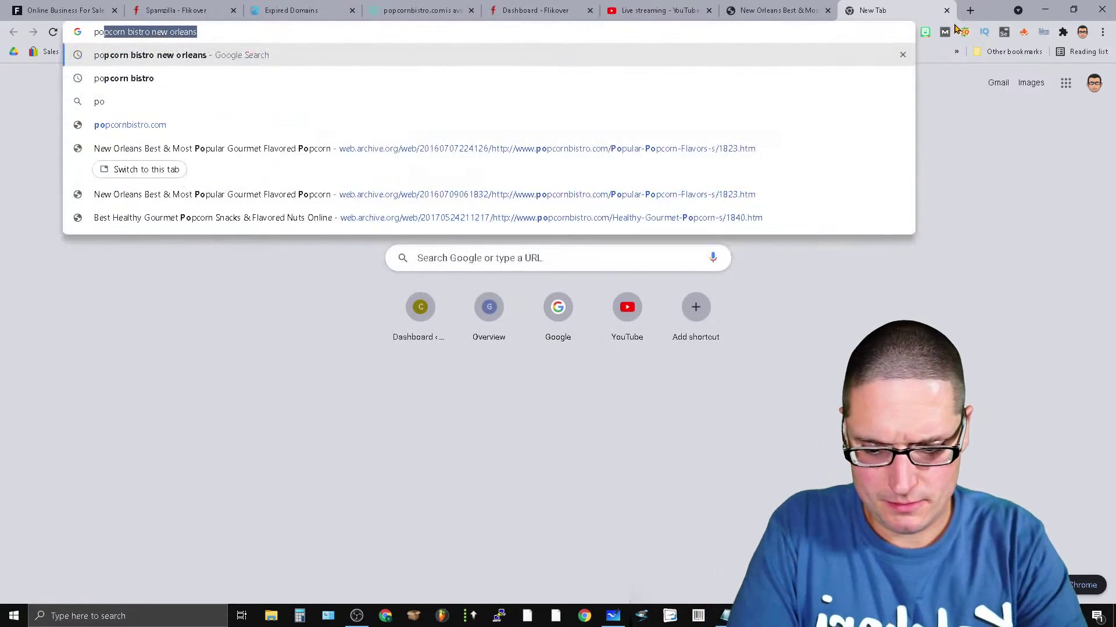
pyautogui.write('rkbun.com')
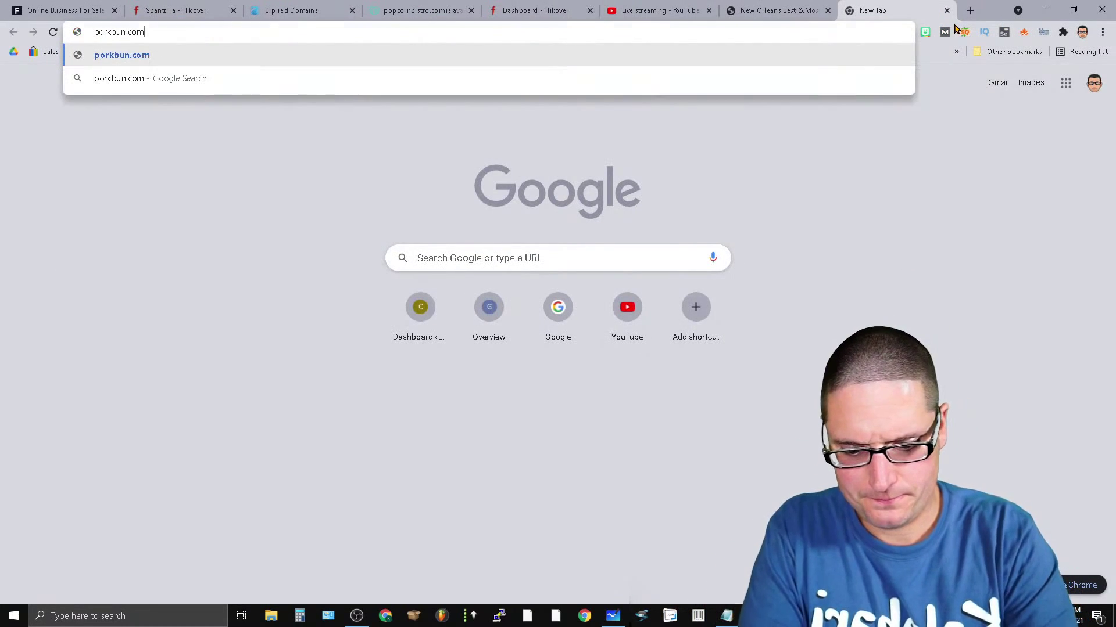
pyautogui.press('Return')
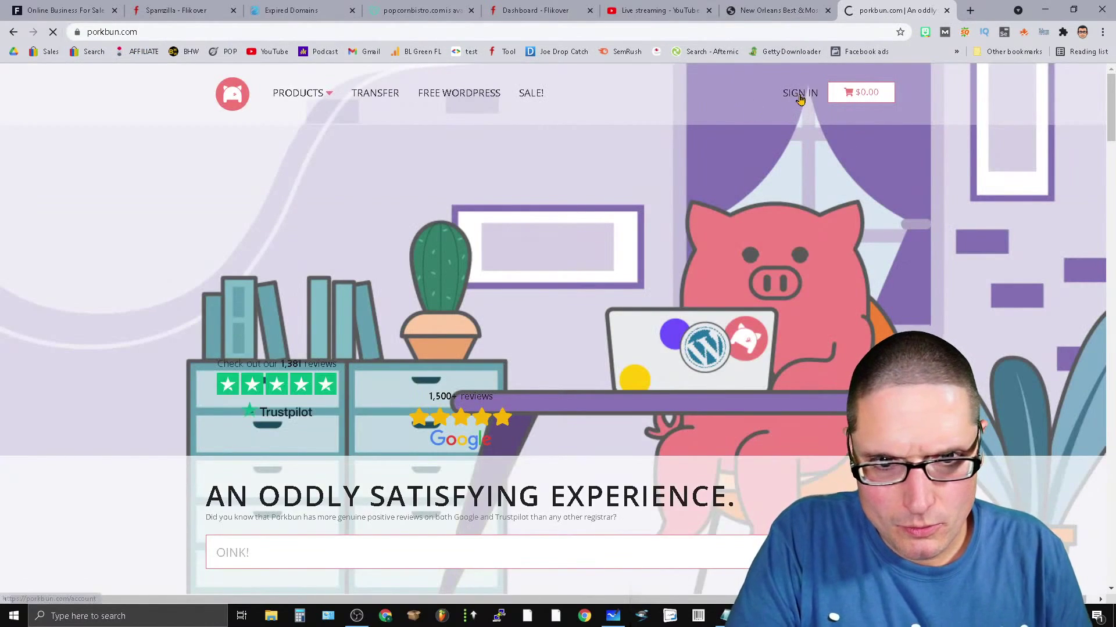
pyautogui.click(801, 124)
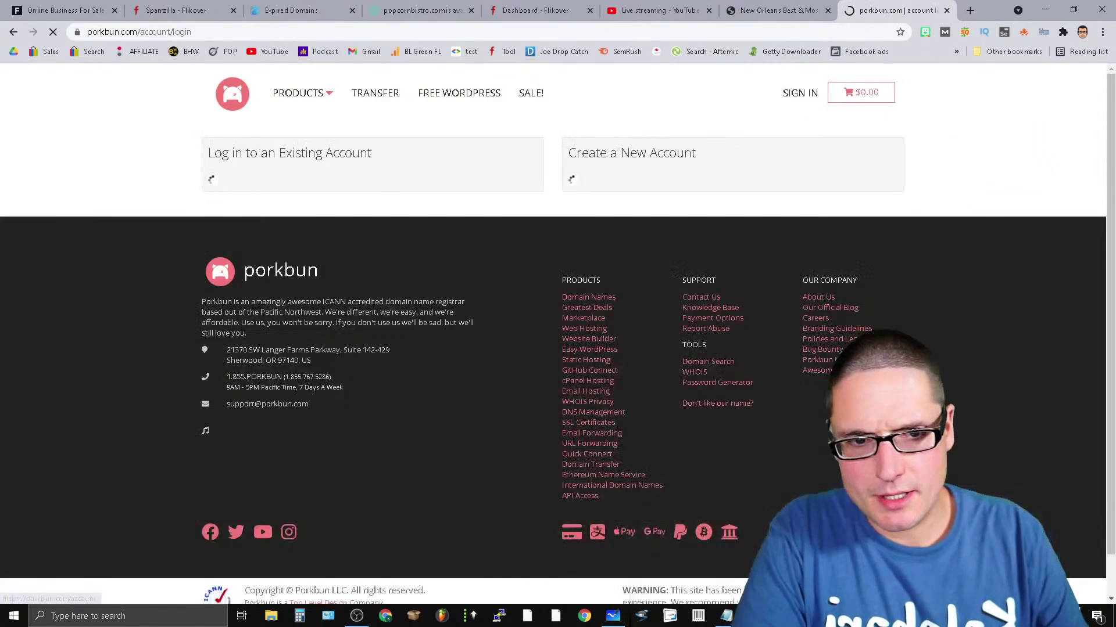
pyautogui.click(253, 267)
pyautogui.click(229, 425)
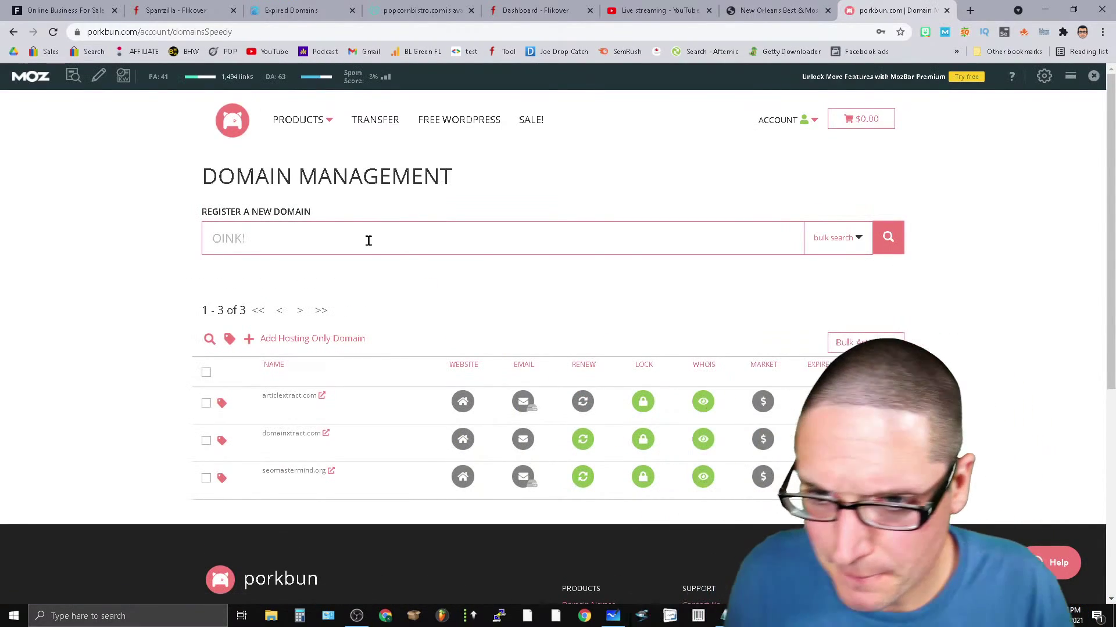
# Search Porkbun for the availability of betterphototips.com.
pyautogui.click(368, 240)
pyautogui.write('bette')
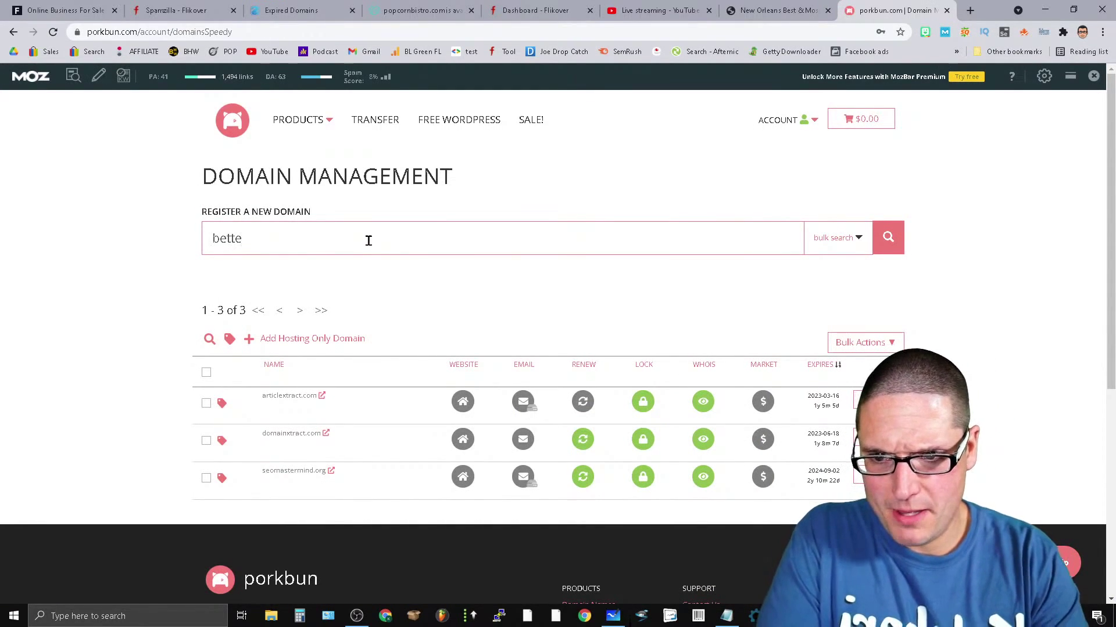
pyautogui.hotkey('ctrl', 'a')
pyautogui.write('betterphototips.com')
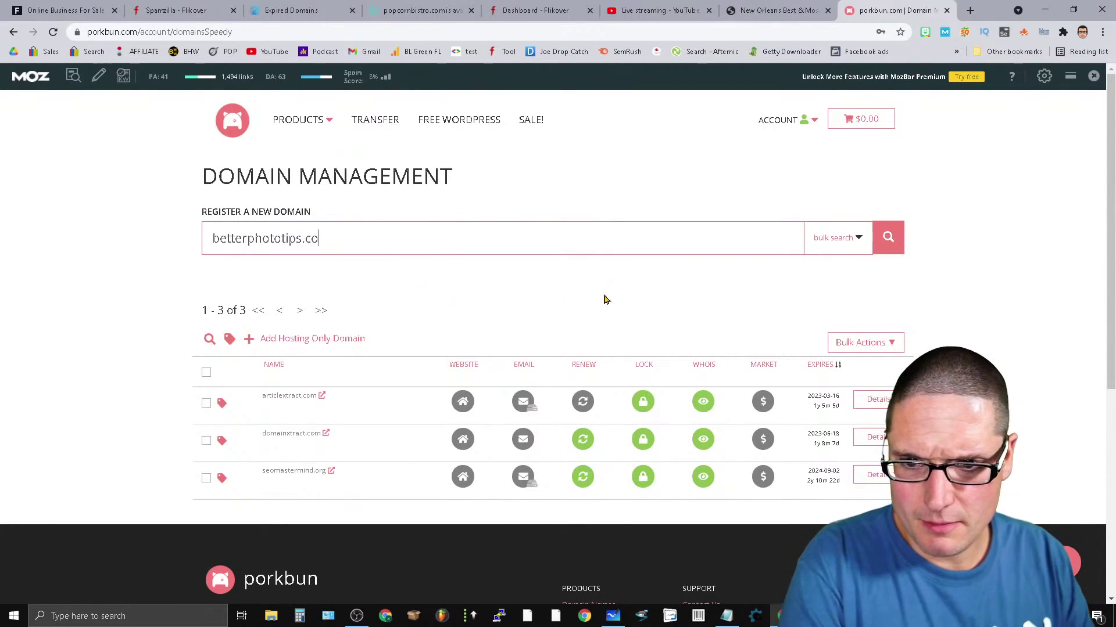
pyautogui.click(889, 238)
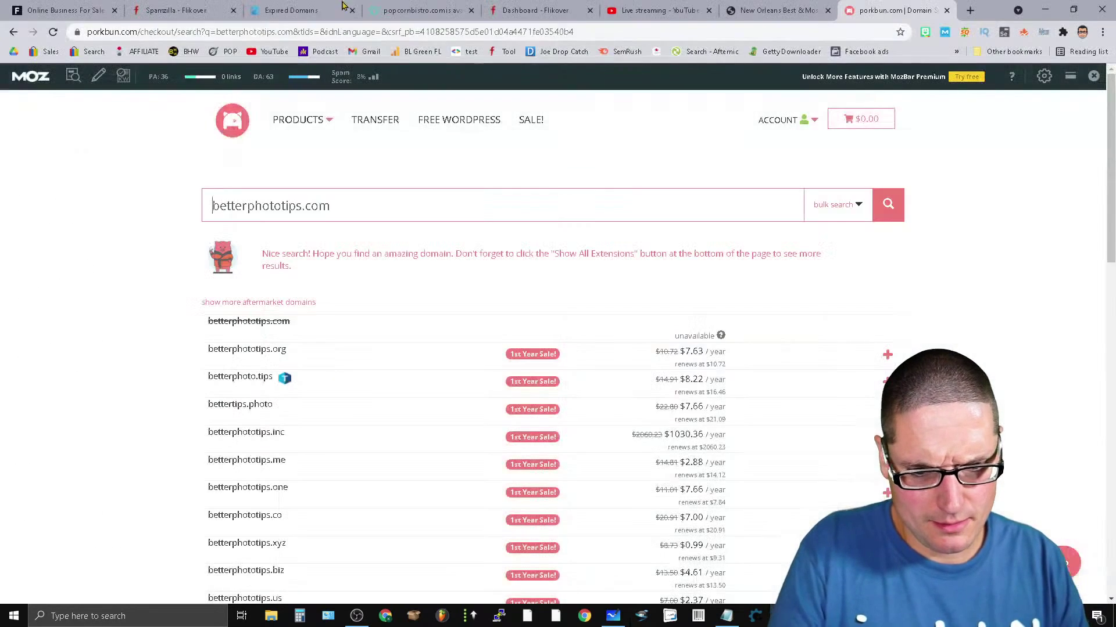
# Open the Catch.club bid listing for betterphototips.com from the expired domains list and dismiss the newsletter sign-up prompt.
pyautogui.click(293, 8)
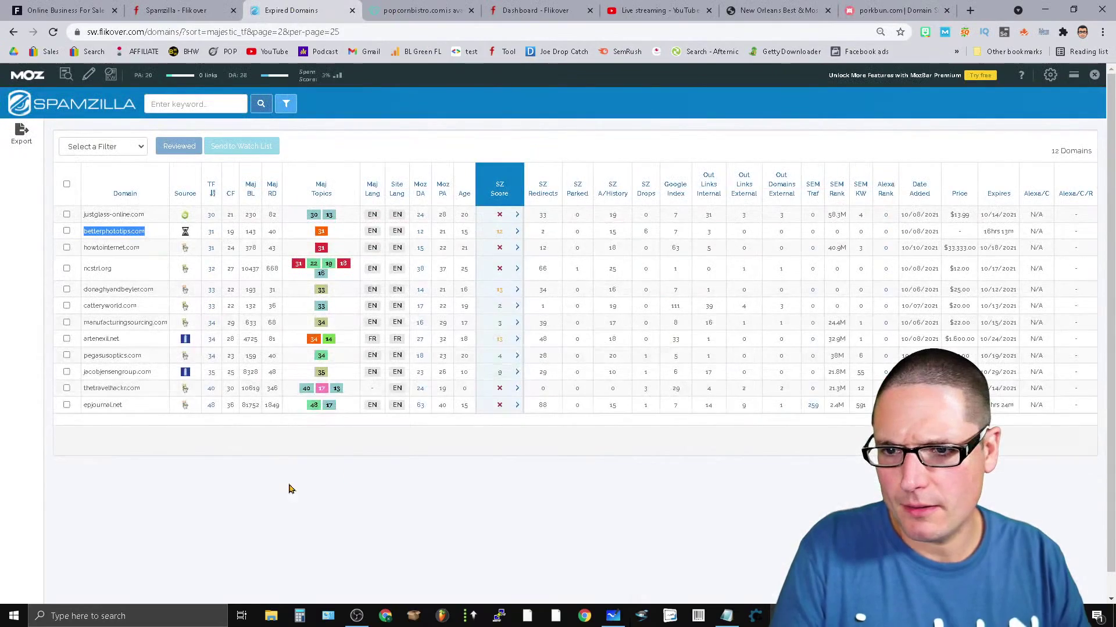
pyautogui.click(186, 234)
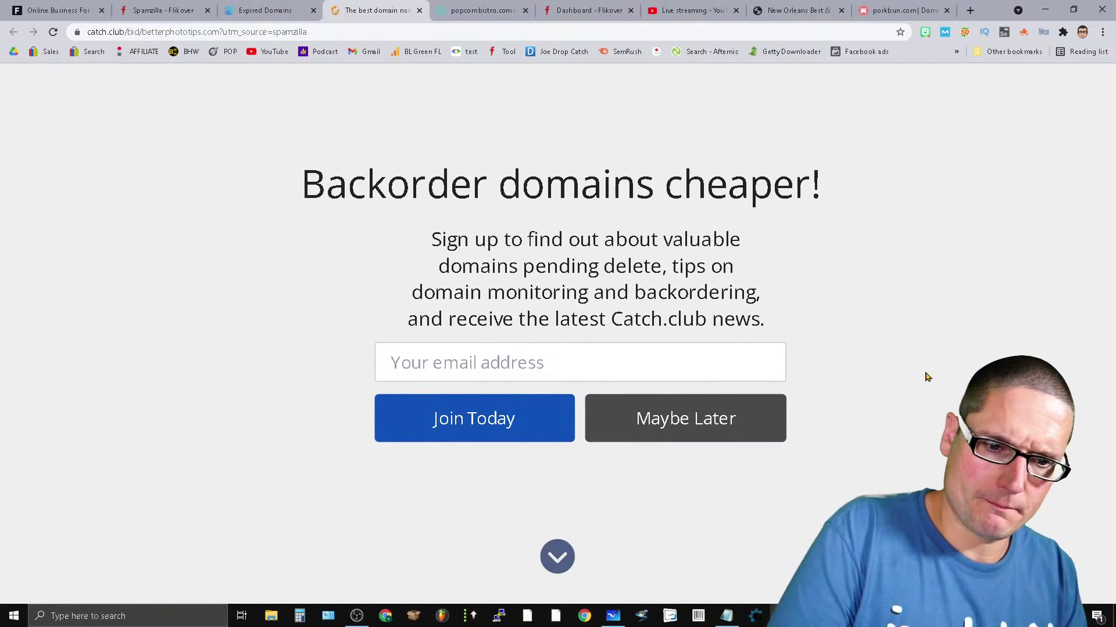
pyautogui.click(558, 561)
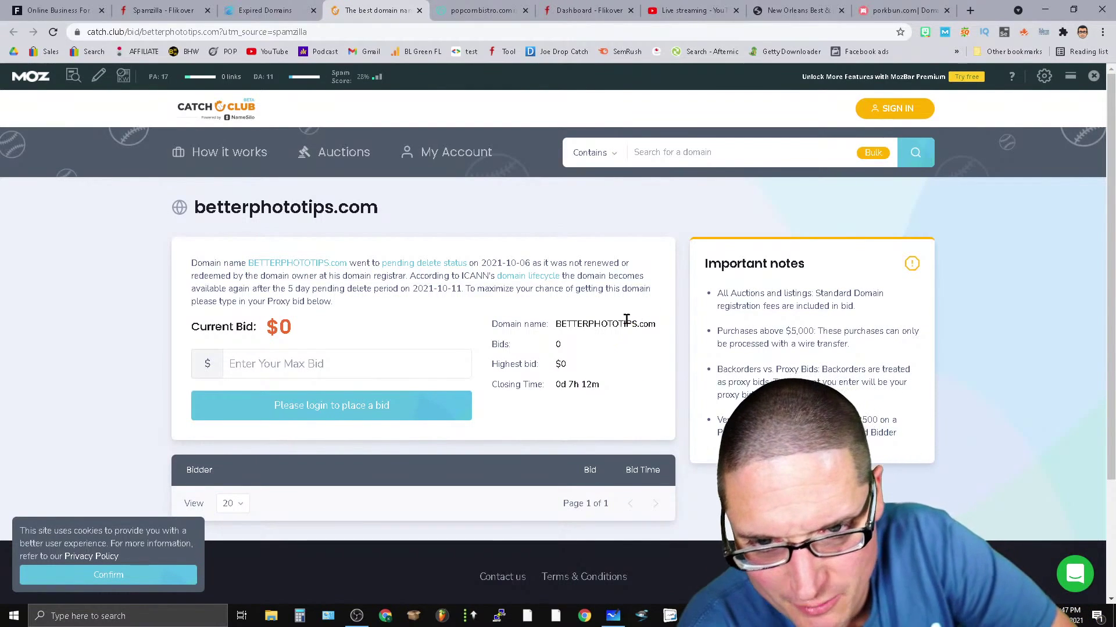
# Copy the domain name BETTERPHOTOTIPS.com from the bid listing and look it up in the Wayback Machine in place of the popcornbistro.com address.
pyautogui.doubleClick(627, 321)
pyautogui.rightClick(626, 320)
pyautogui.click(659, 334)
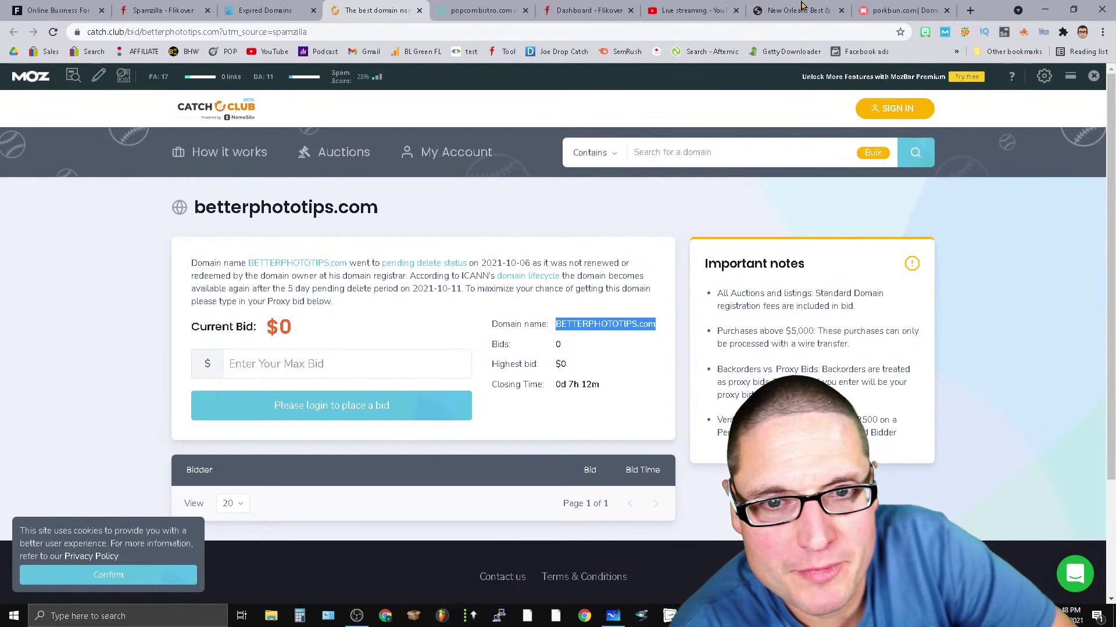
pyautogui.click(796, 9)
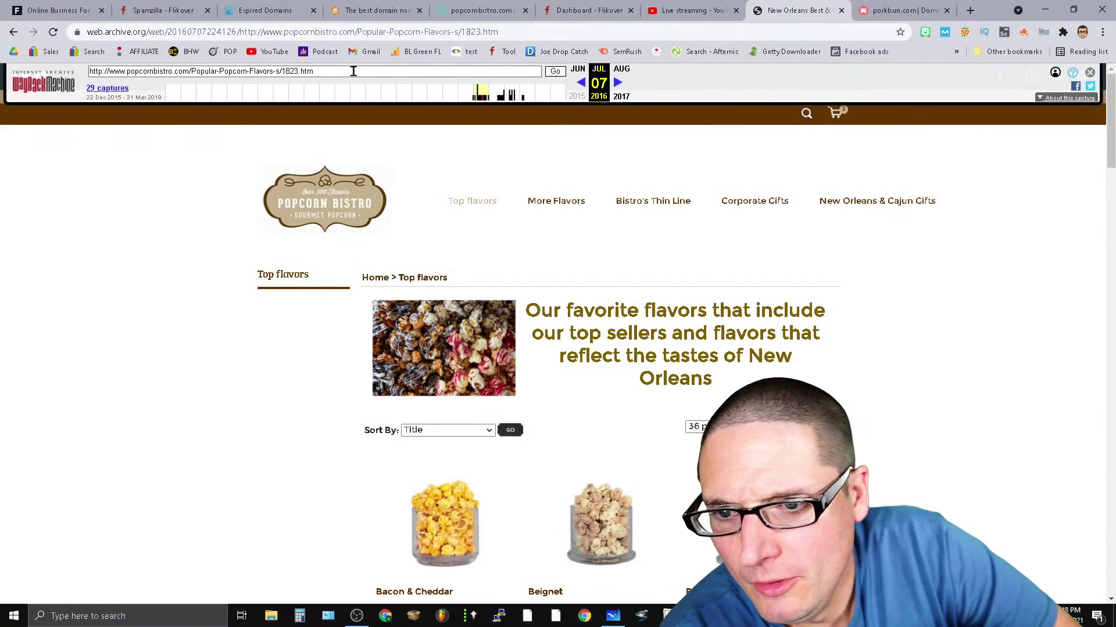
pyautogui.moveTo(353, 70); pyautogui.dragTo(3, 93)
pyautogui.hotkey('ctrl', 'v')
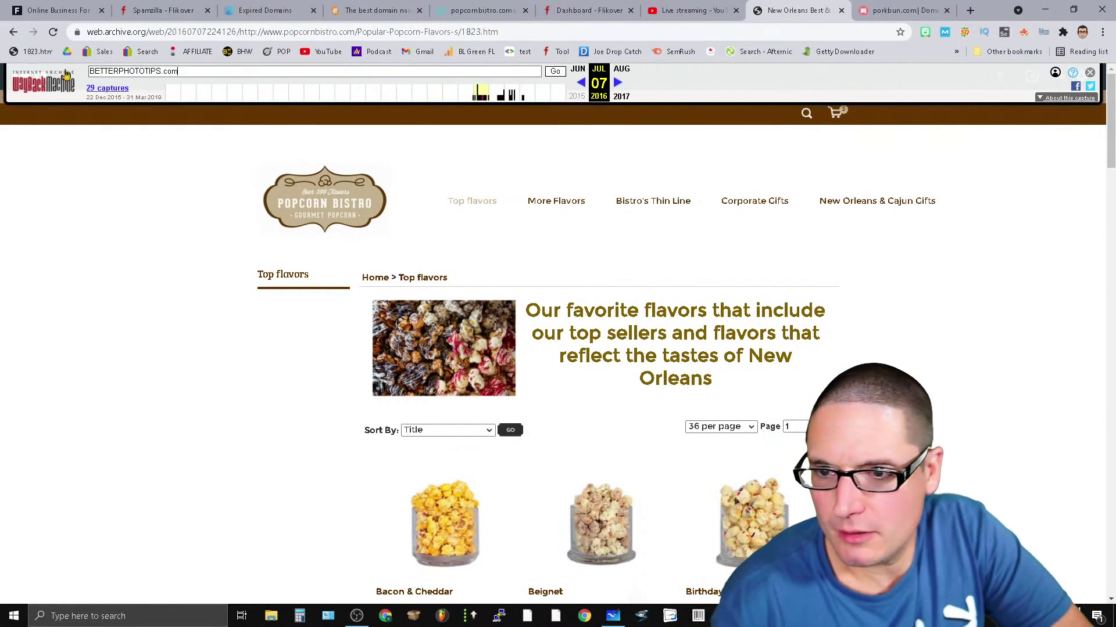
pyautogui.click(559, 72)
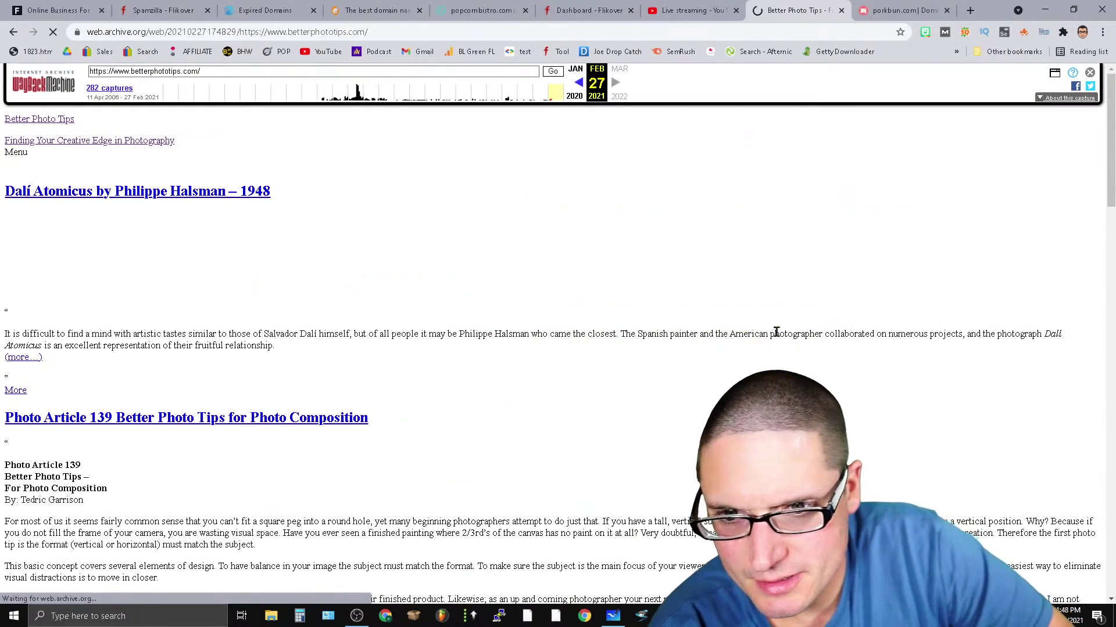
# Read through the archived betterphototips.com homepage from 27 February 2021, then open and examine its 1 October 2008 capture.
pyautogui.scroll(-8, 558, 349)
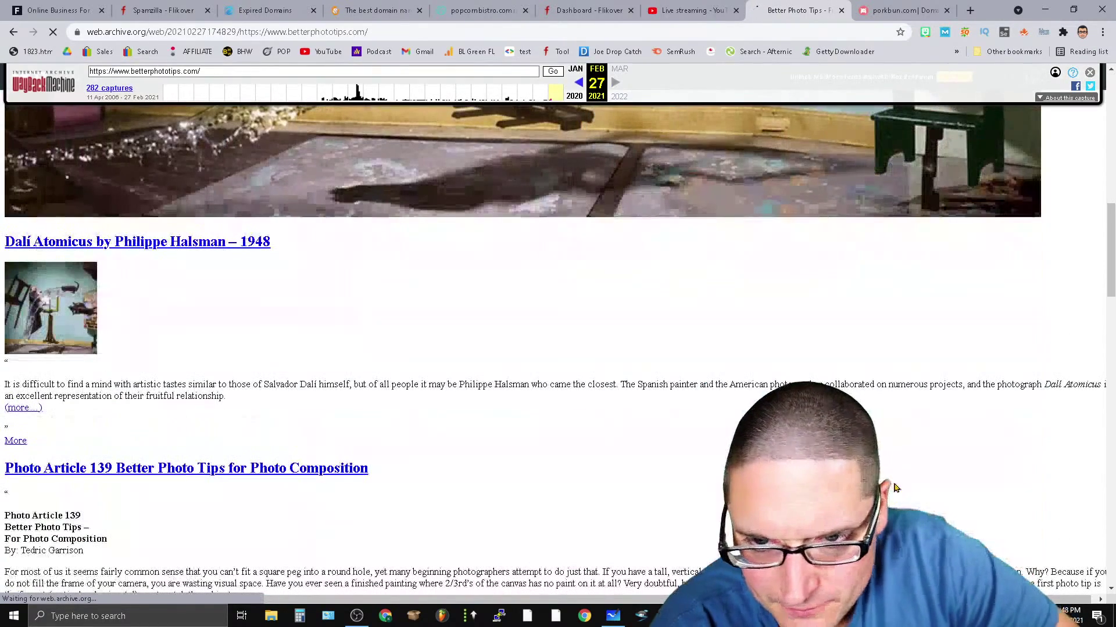
pyautogui.scroll(-20, 758, 374)
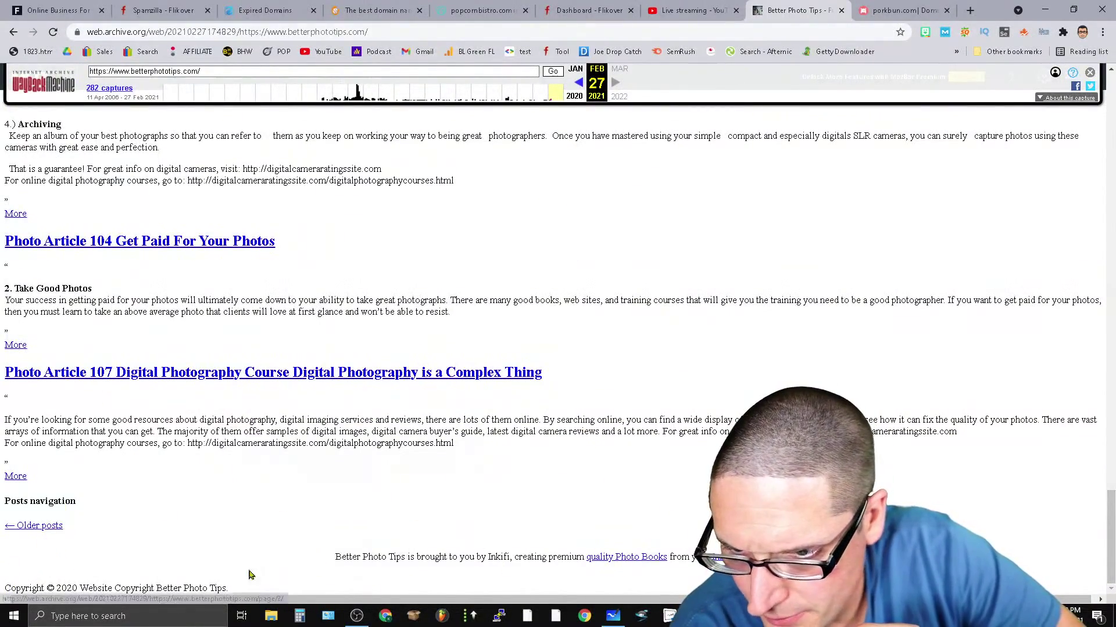
pyautogui.scroll(20, 148, 550)
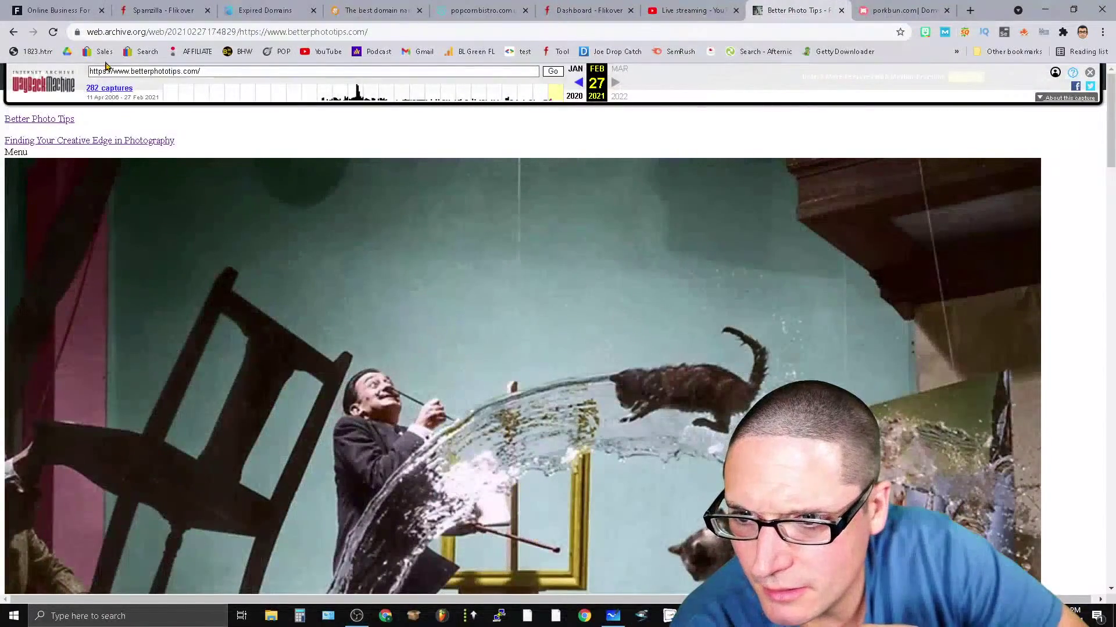
pyautogui.click(359, 96)
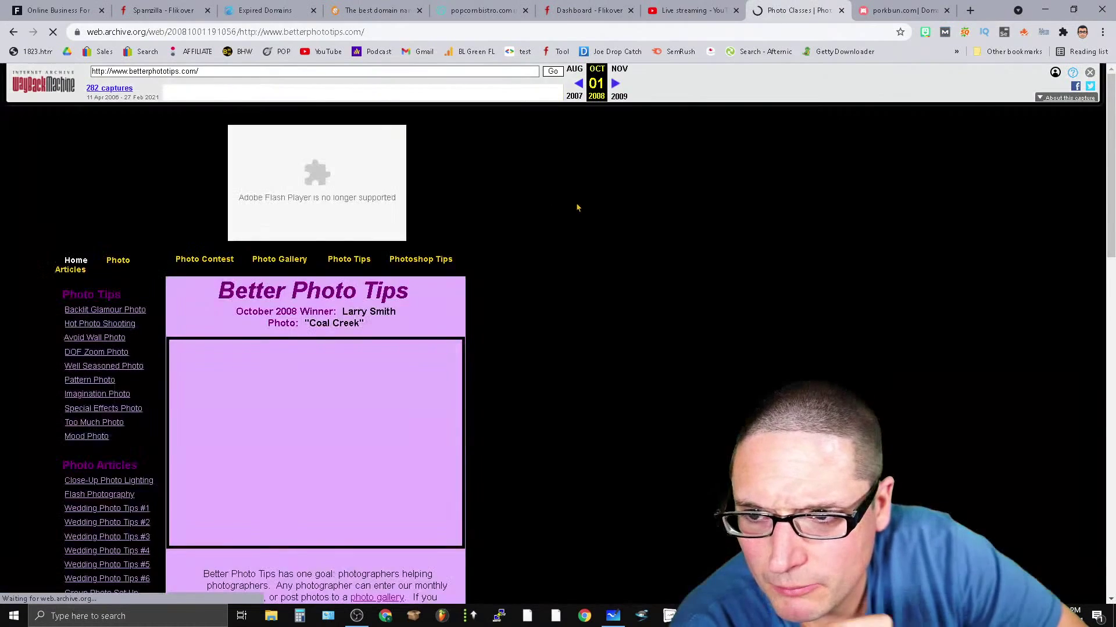
pyautogui.scroll(-6, 48, 361)
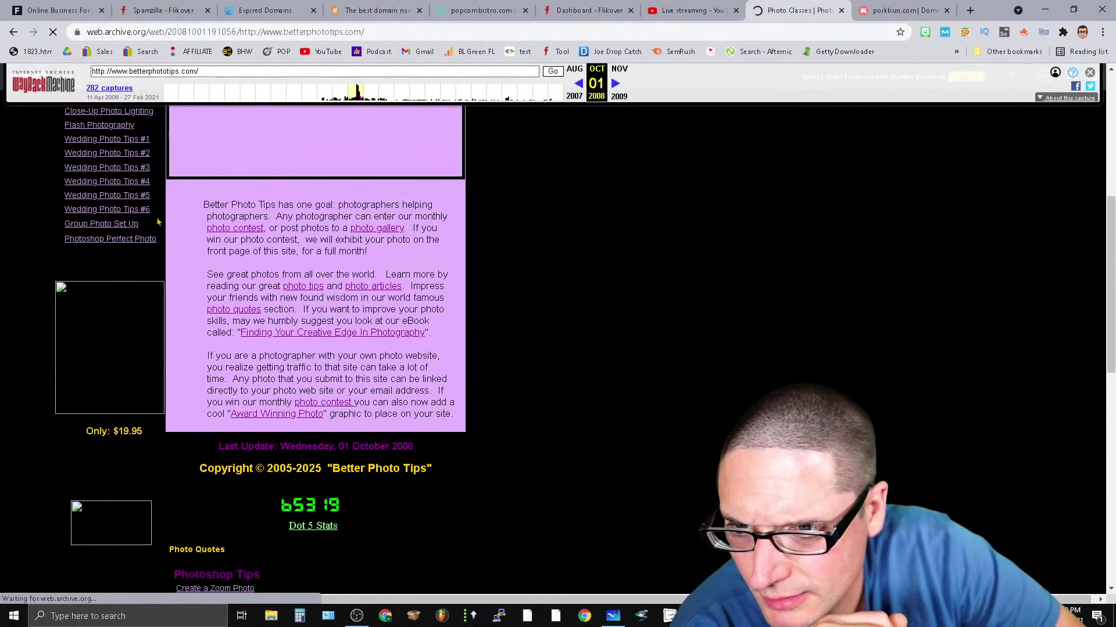
pyautogui.scroll(6, 145, 462)
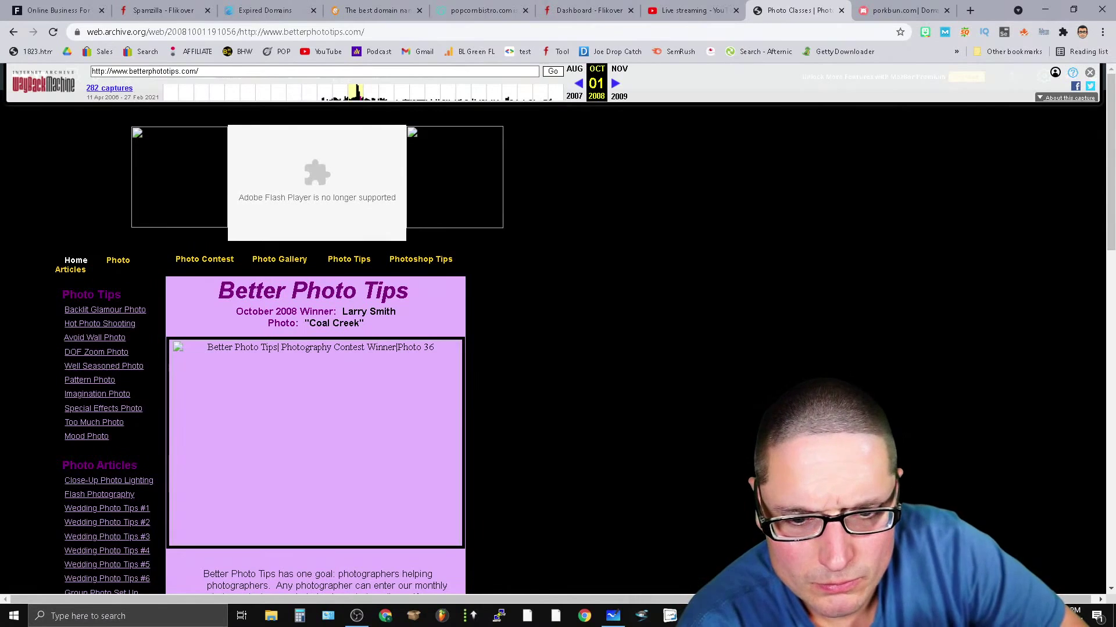
# Switch to the other browser window with the GoDaddy popcornbistro.com auction and close the site menu and the feedback survey.
pyautogui.hotkey('alt', 'Tab')
pyautogui.click(210, 85)
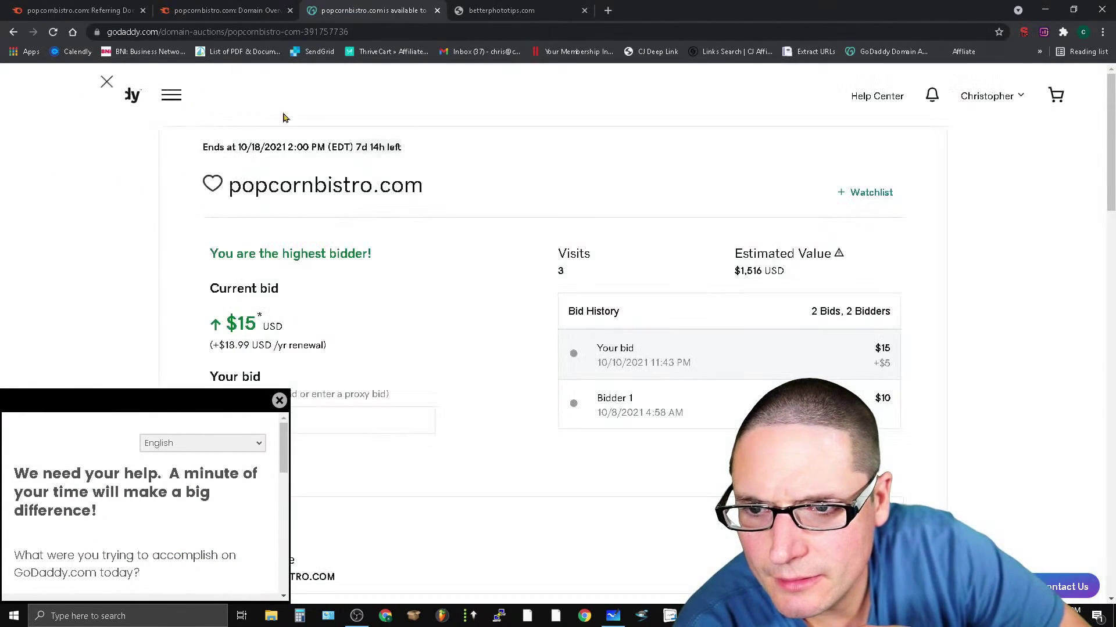
pyautogui.click(279, 401)
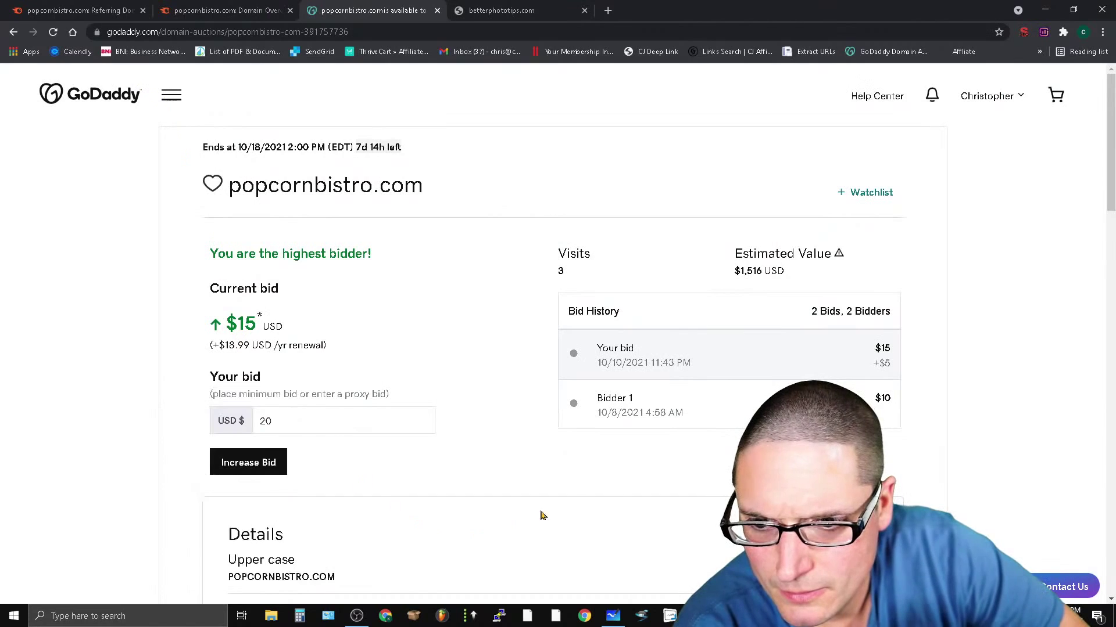
pyautogui.click(172, 95)
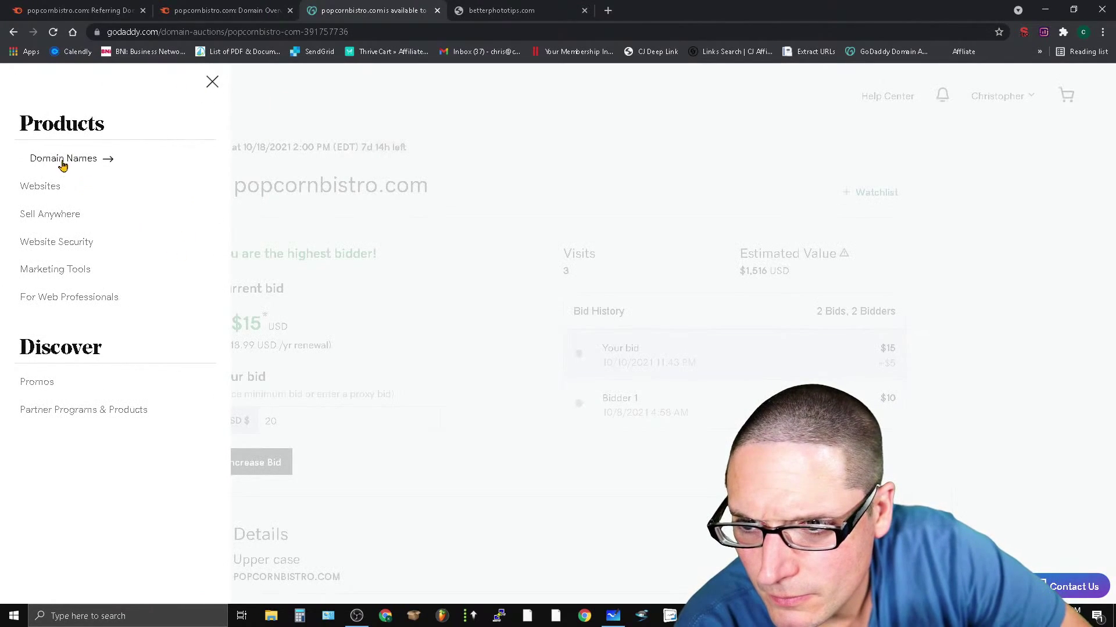
pyautogui.click(62, 162)
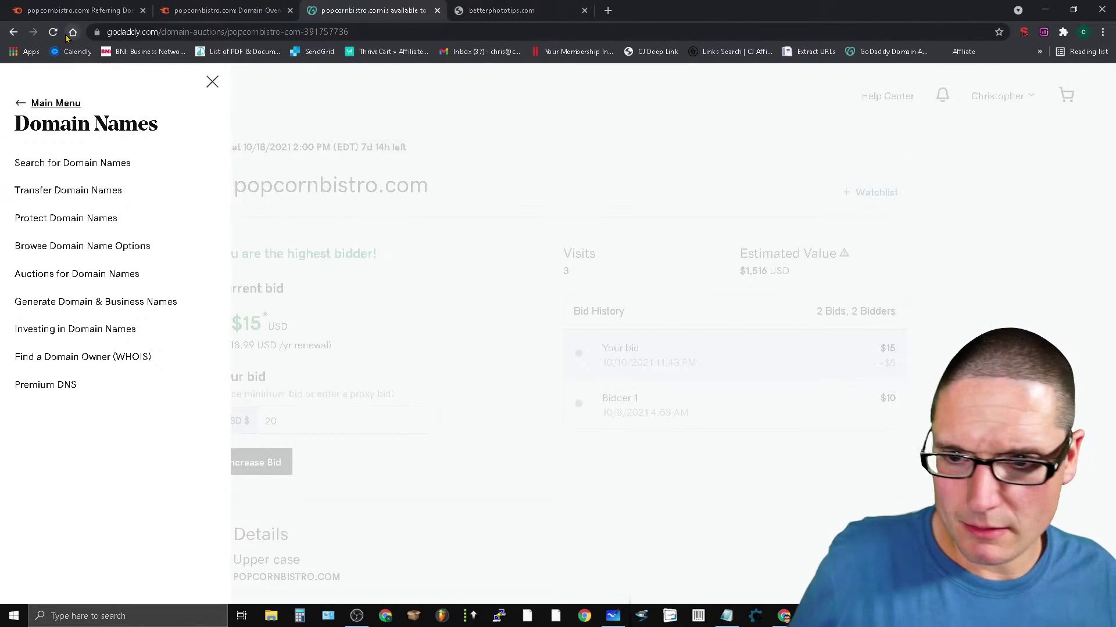
pyautogui.click(212, 82)
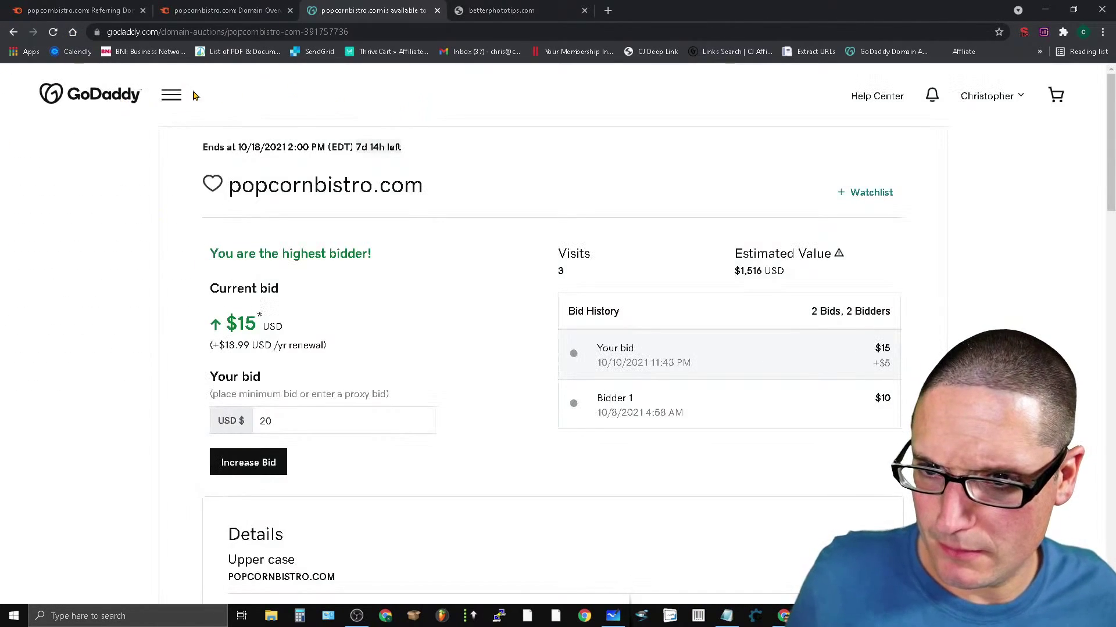
# Open GoDaddy's domain name search and check the availability of BETTERPHOTOTIPS.com.
pyautogui.click(174, 97)
pyautogui.click(53, 167)
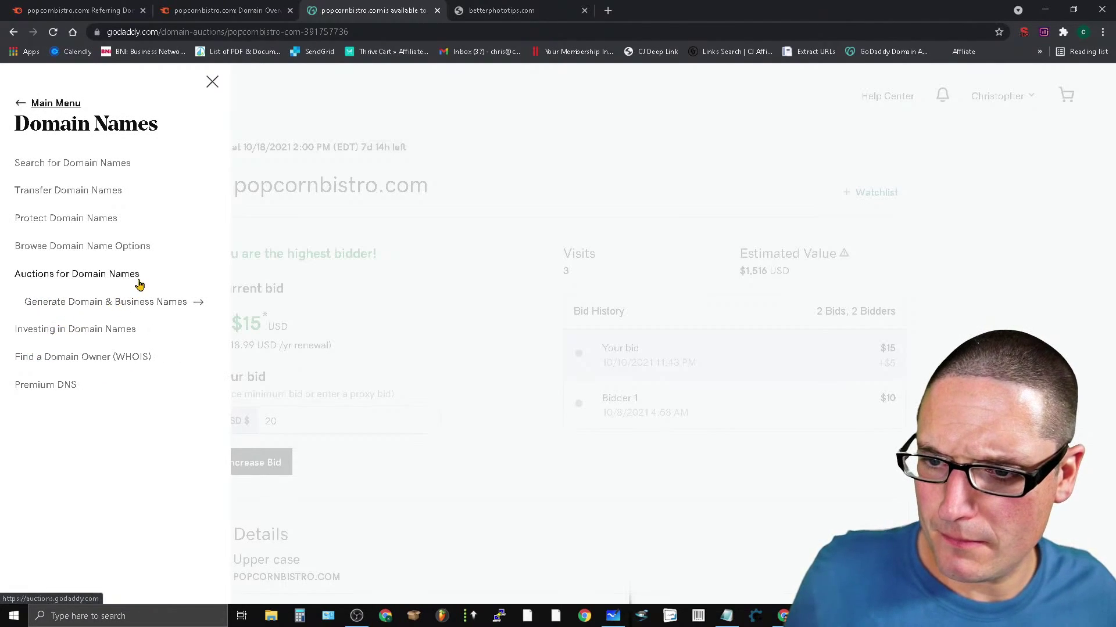
pyautogui.click(63, 165)
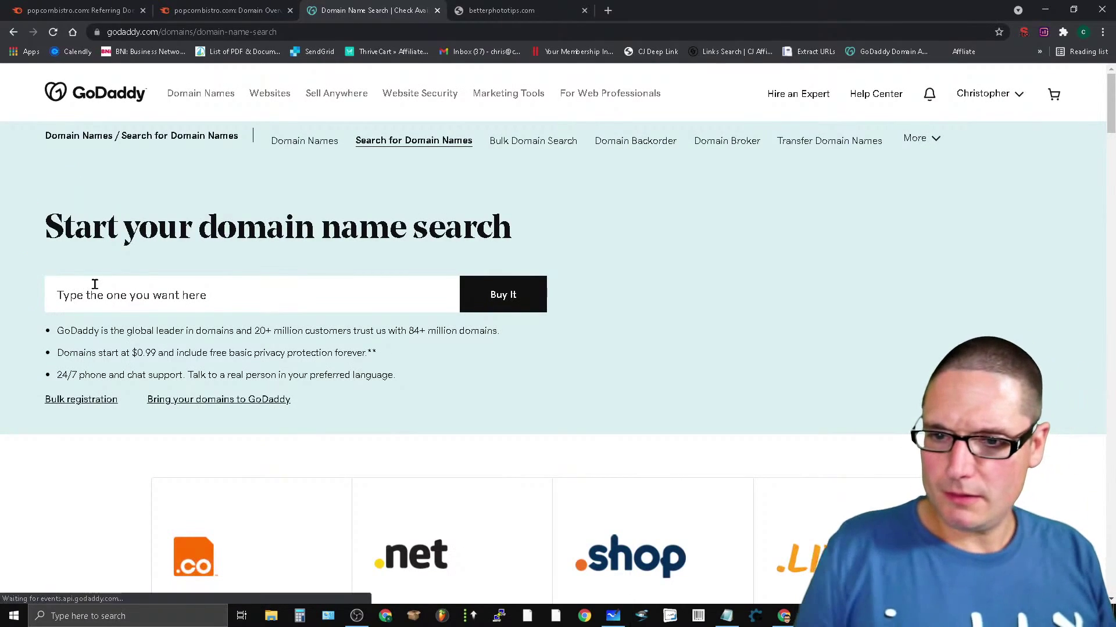
pyautogui.click(70, 305)
pyautogui.hotkey('ctrl', 'v')
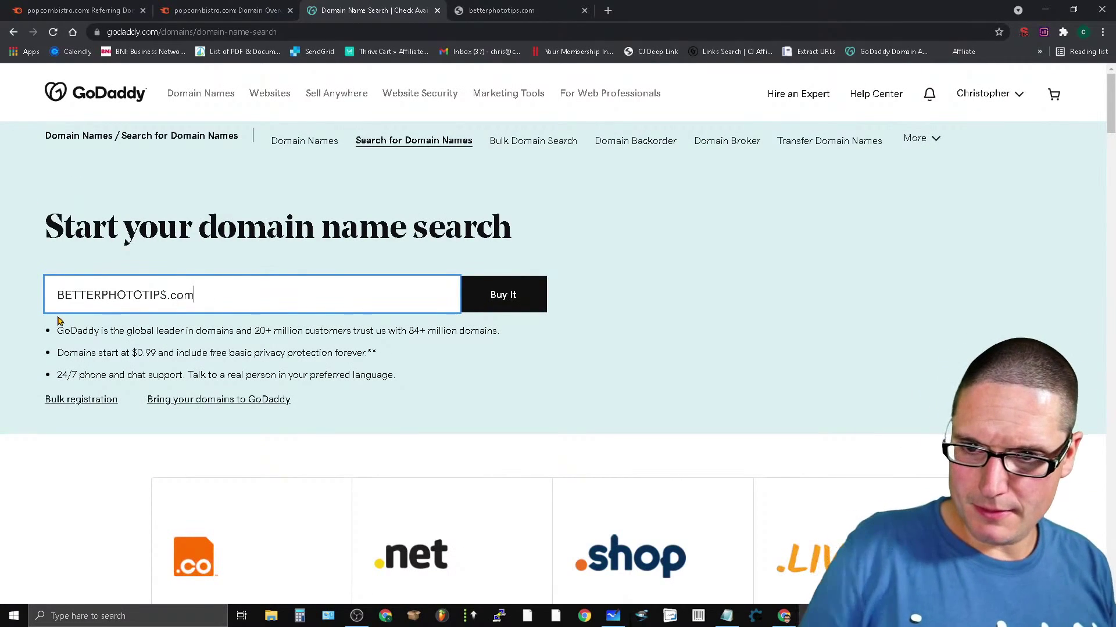
pyautogui.click(517, 305)
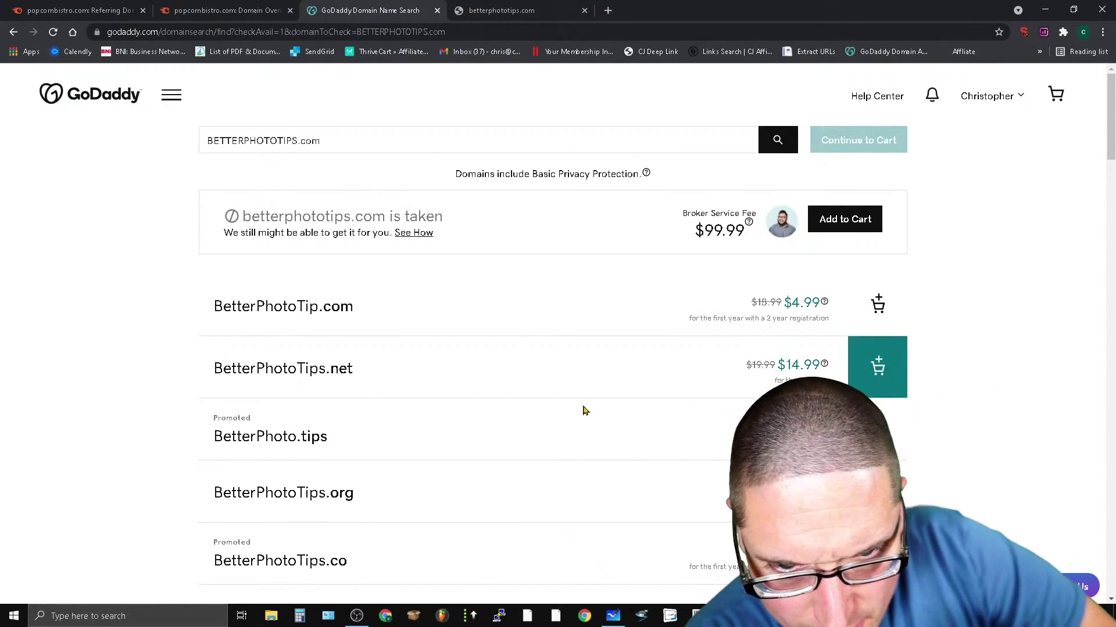
# Return to the Spamzilla list, examine the metrics, price and expiry of betterphototips.com, and reopen its Catch.club listing.
pyautogui.click(225, 7)
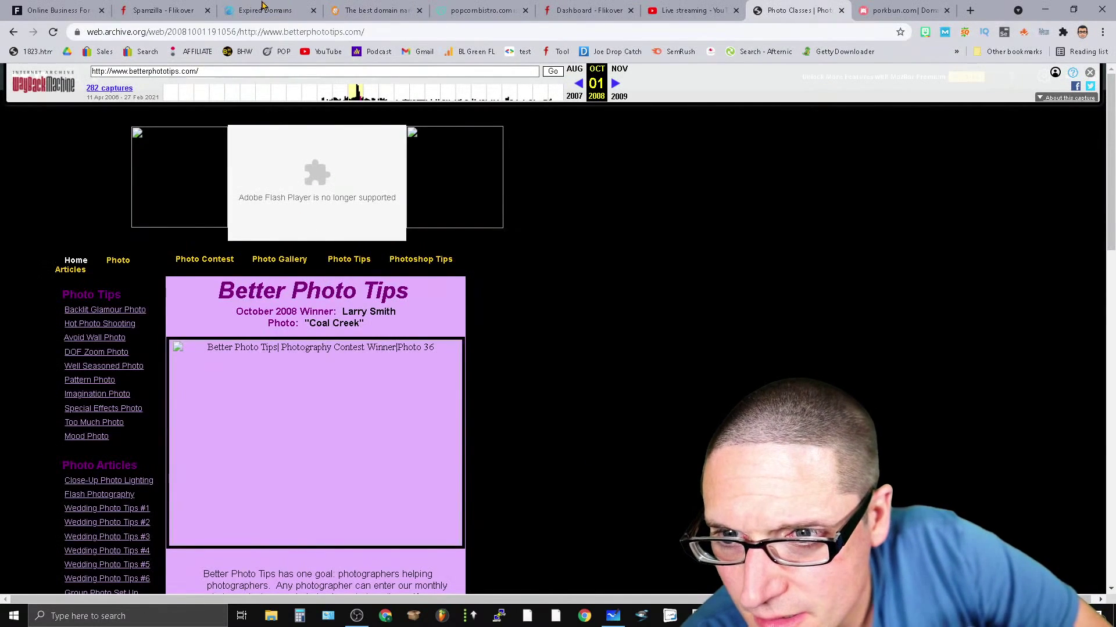
pyautogui.click(262, 6)
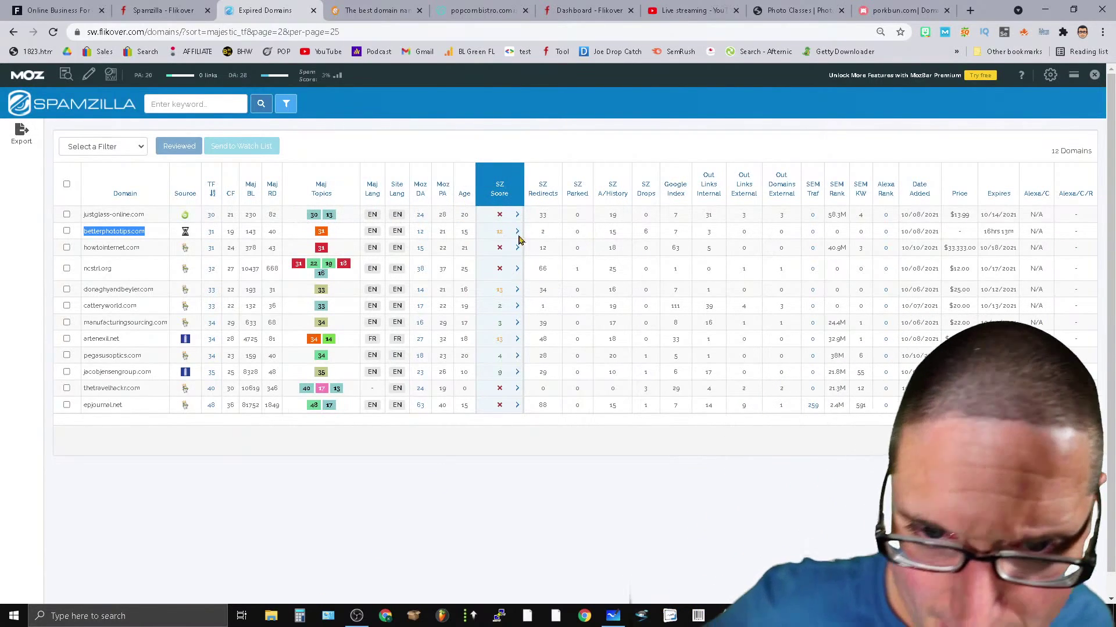
pyautogui.moveTo(503, 232)
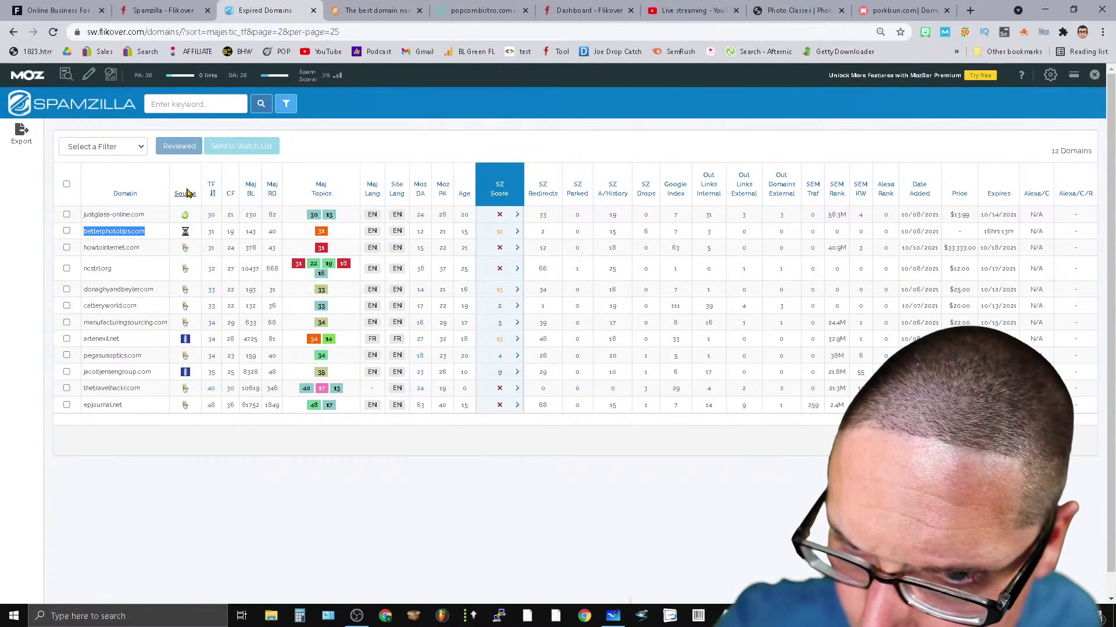
pyautogui.doubleClick(230, 231)
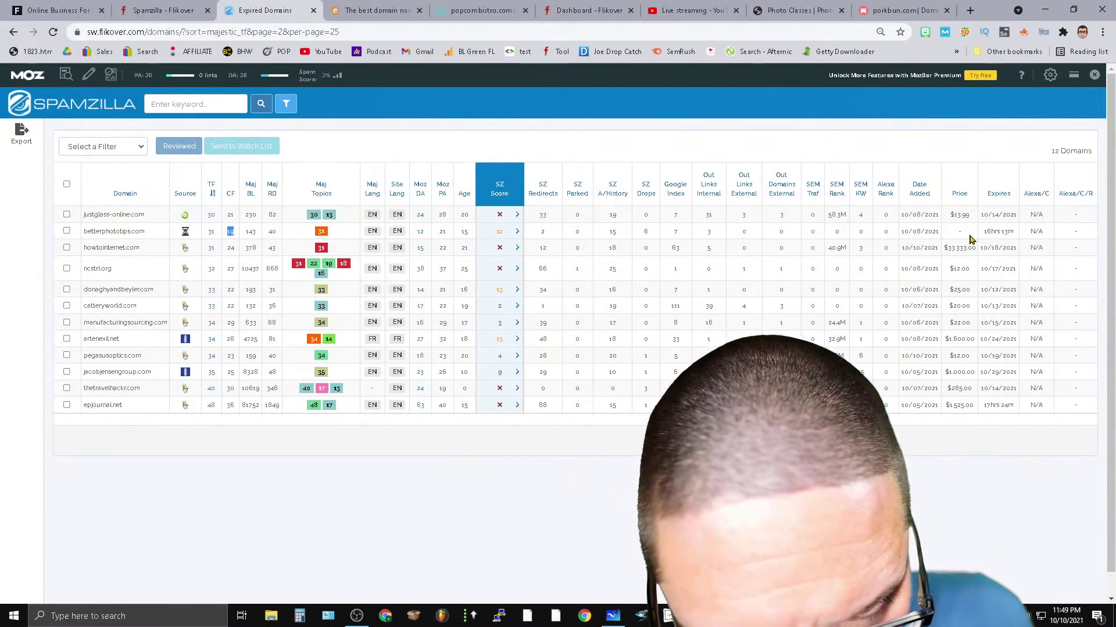
pyautogui.click(185, 232)
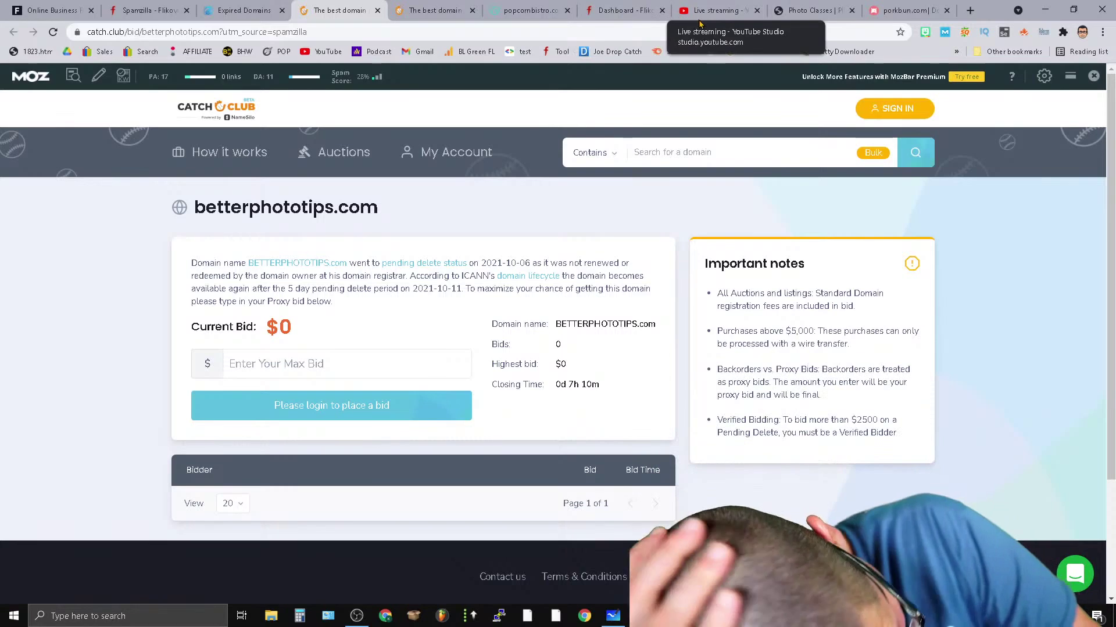
# Close the Porkbun search results and the archived Better Photo Tips page.
pyautogui.click(907, 7)
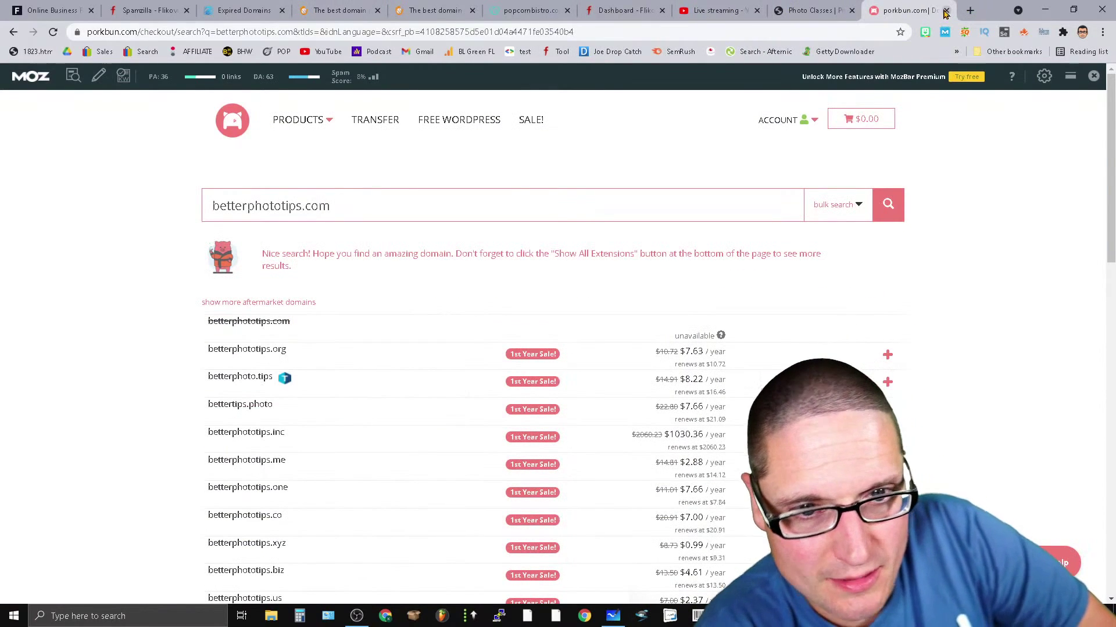
pyautogui.click(947, 11)
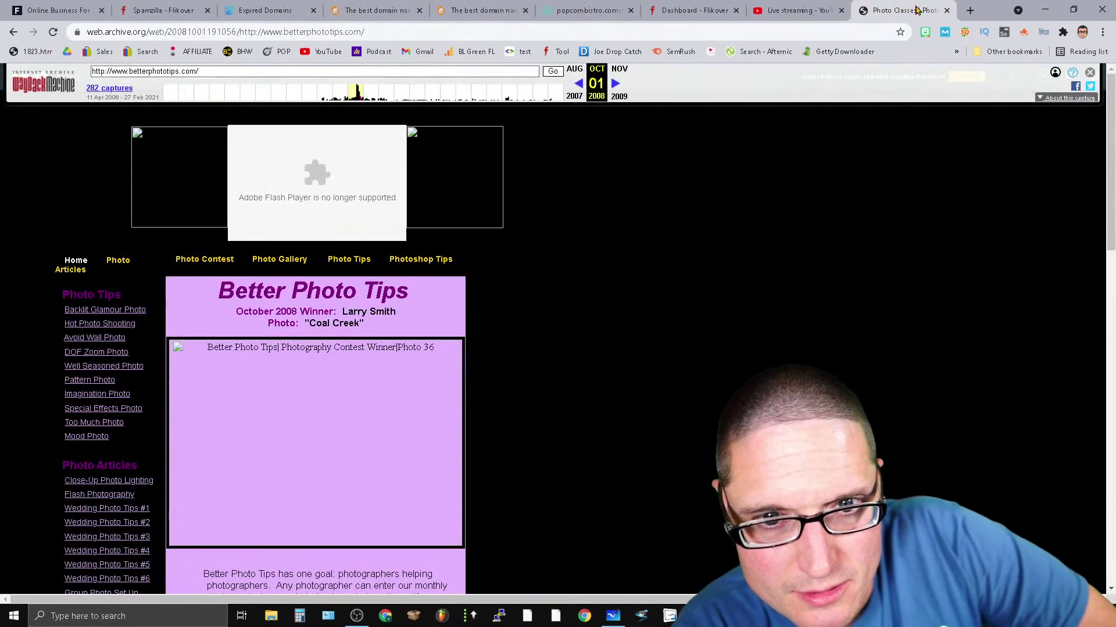
pyautogui.click(946, 11)
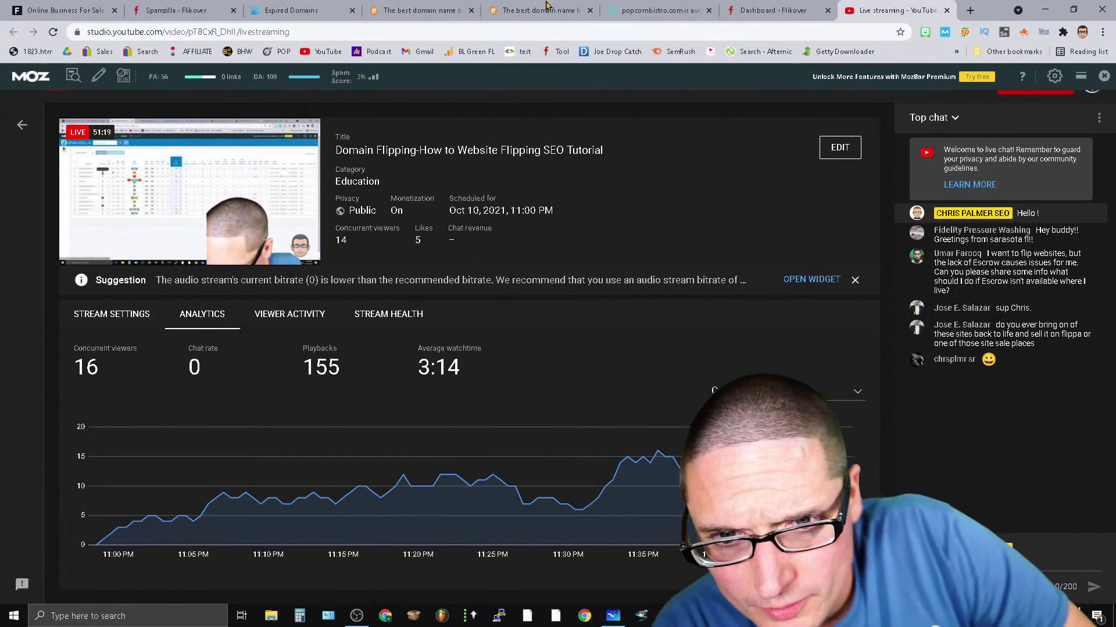
# Check the Flikover dashboard page and return to the GoDaddy auction page for popcornbistro.com.
pyautogui.click(631, 7)
pyautogui.click(741, 7)
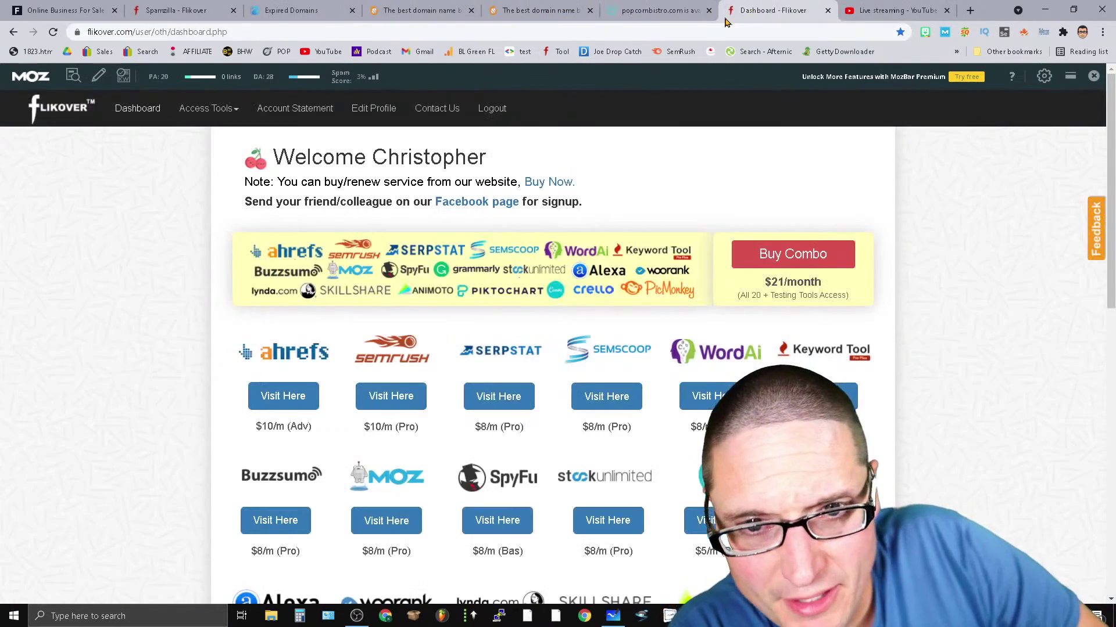
pyautogui.click(629, 6)
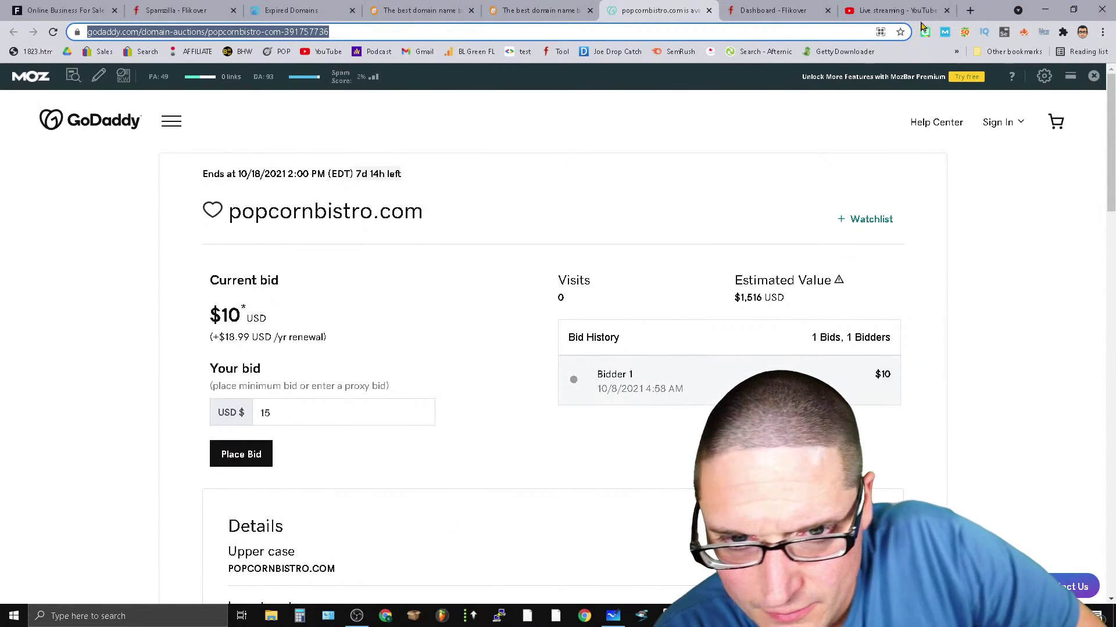
# Close the GoDaddy auction page and remove the past search suggestions from Google's search box in a new tab.
pyautogui.click(710, 10)
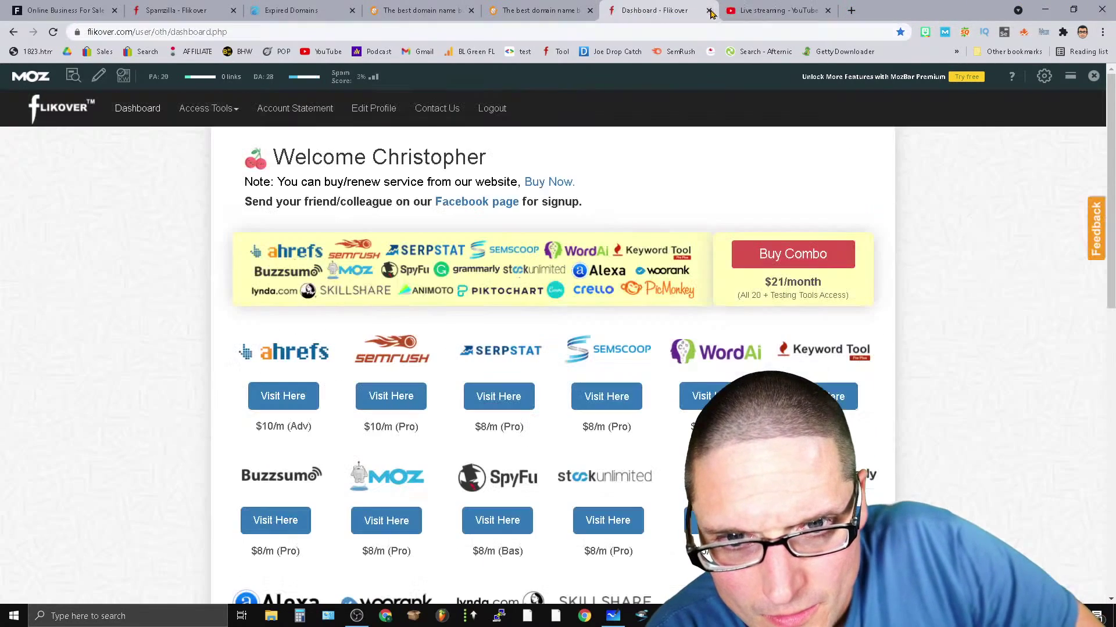
pyautogui.click(821, 6)
pyautogui.click(852, 10)
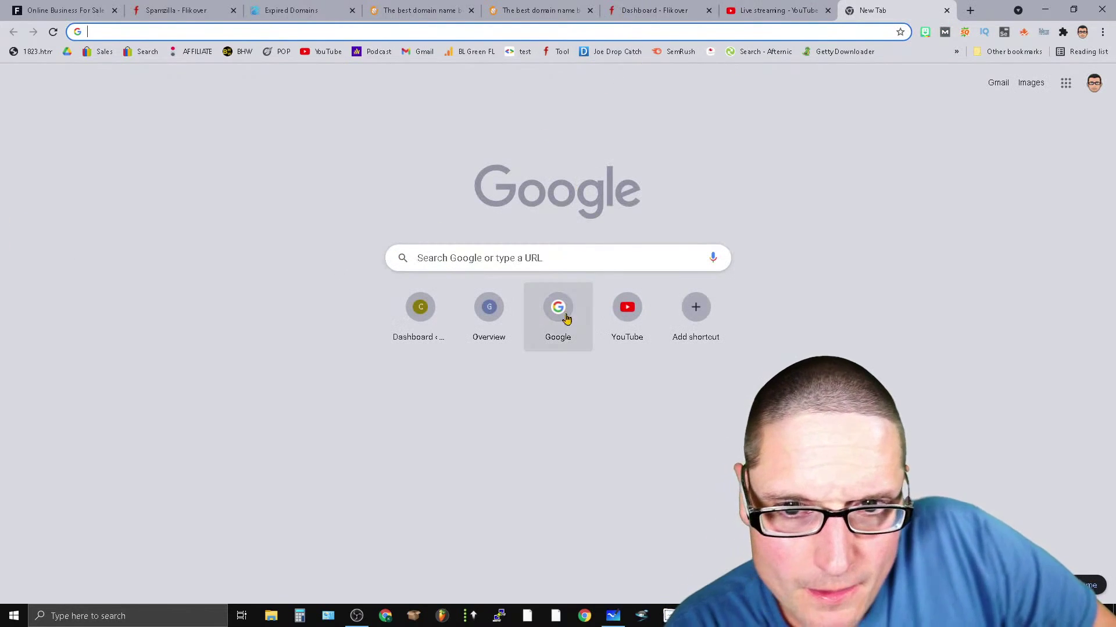
pyautogui.click(585, 260)
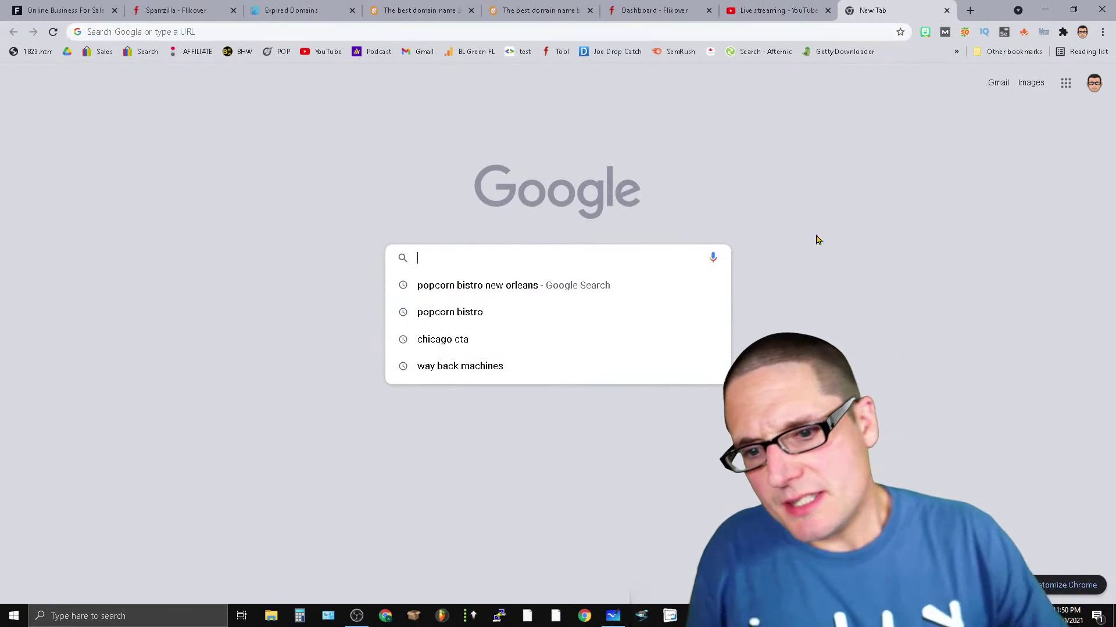
pyautogui.click(713, 288)
pyautogui.click(713, 287)
pyautogui.click(712, 287)
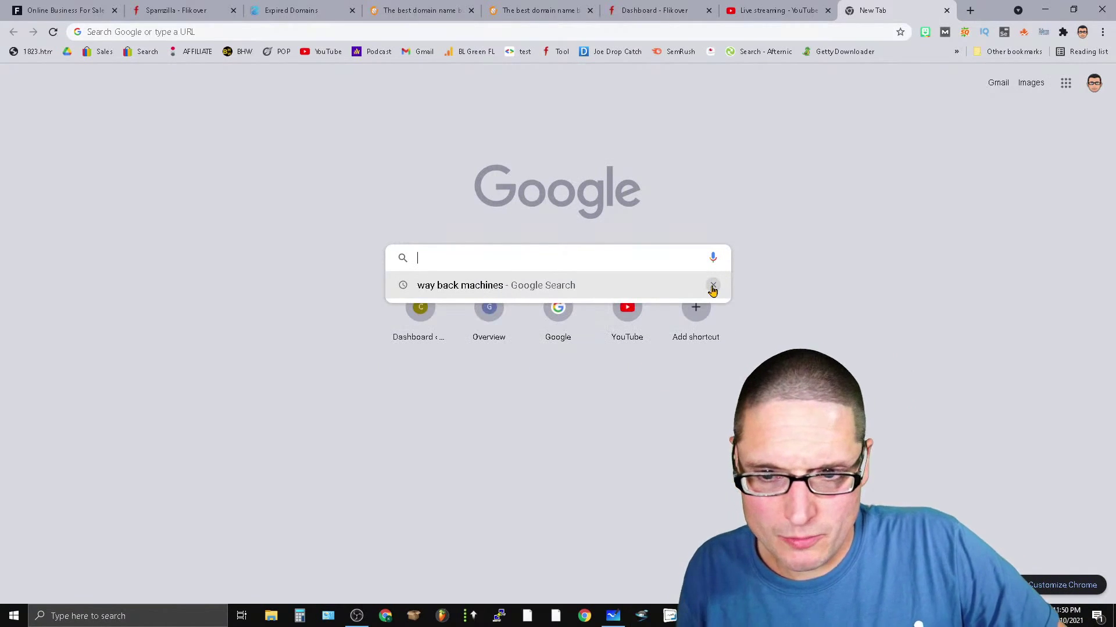
pyautogui.click(712, 288)
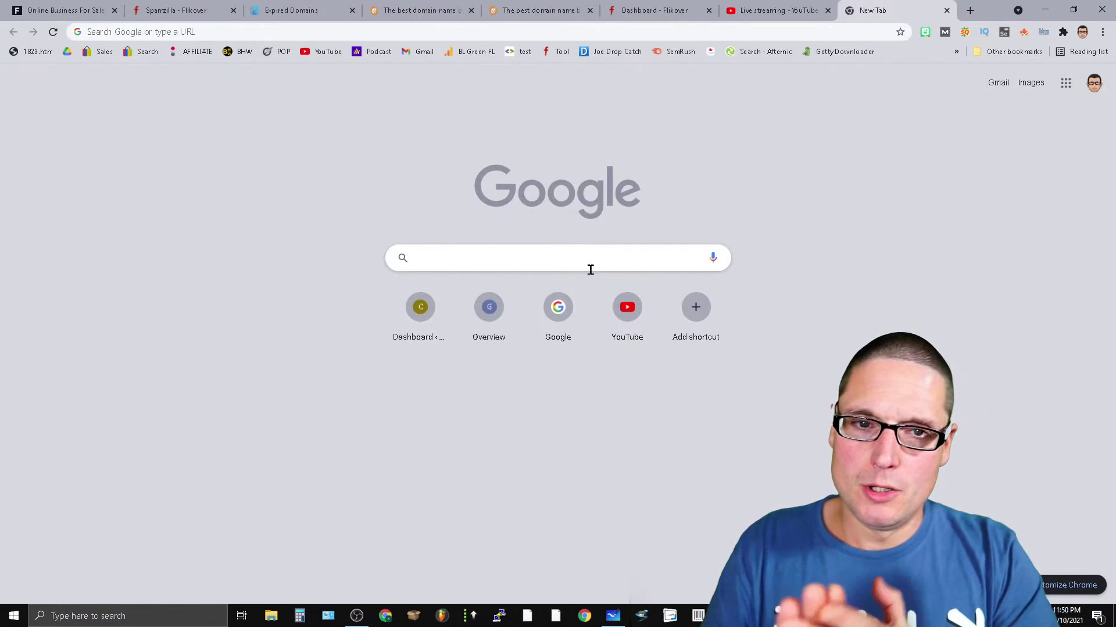
# Search Google for "way back machine downloader" and open the waybackmachinedownloader.com result.
pyautogui.write('w')
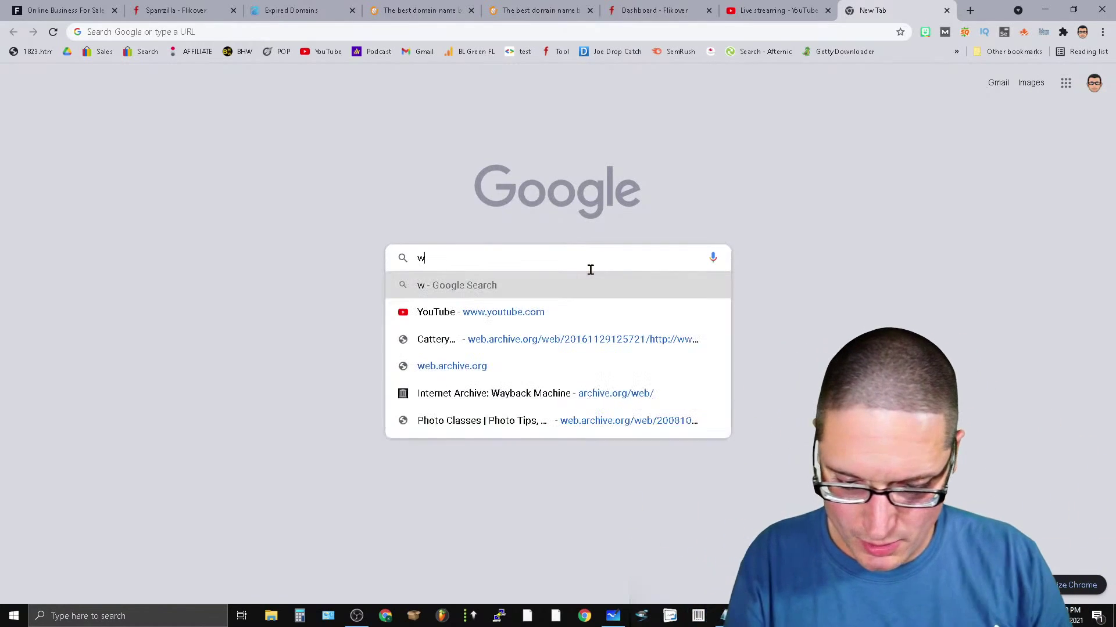
pyautogui.write('ay back ma')
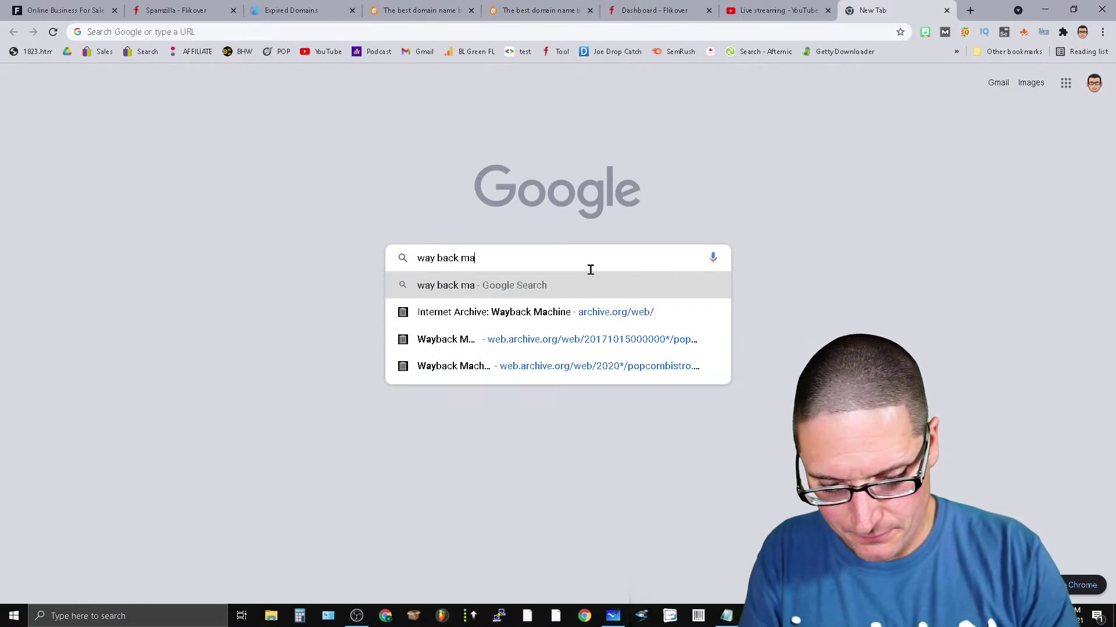
pyautogui.write('chine downloader')
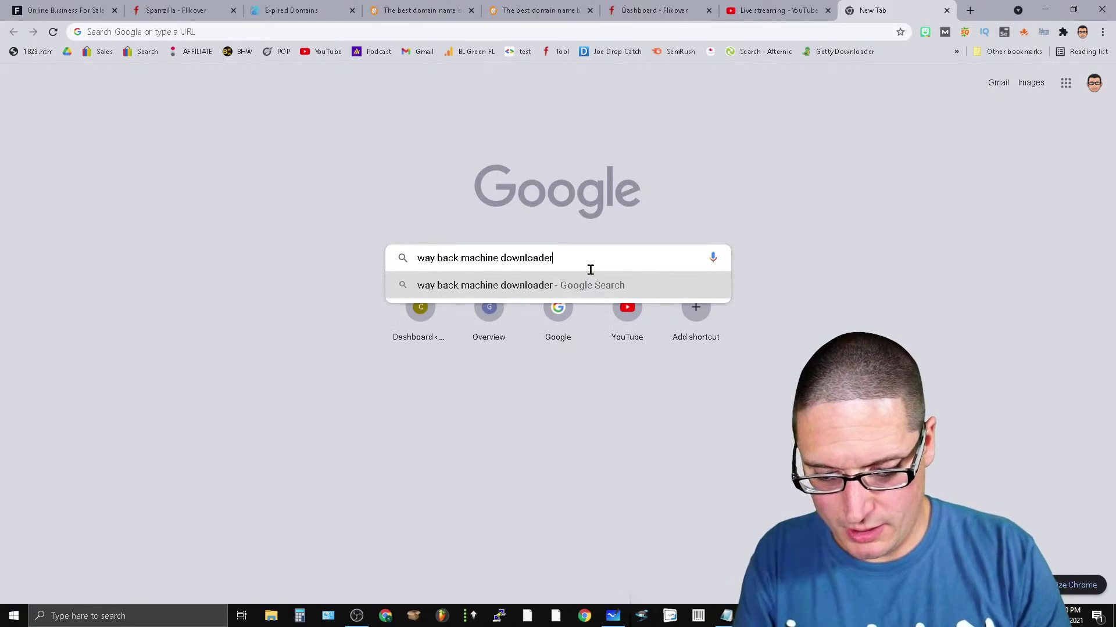
pyautogui.press('Return')
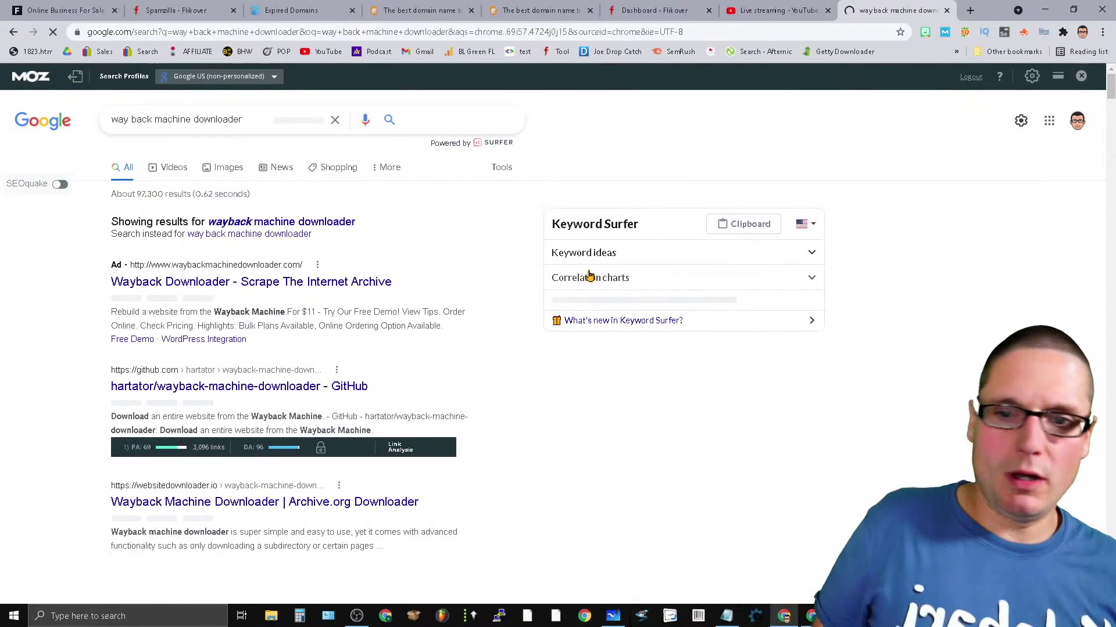
pyautogui.scroll(-3, 1047, 513)
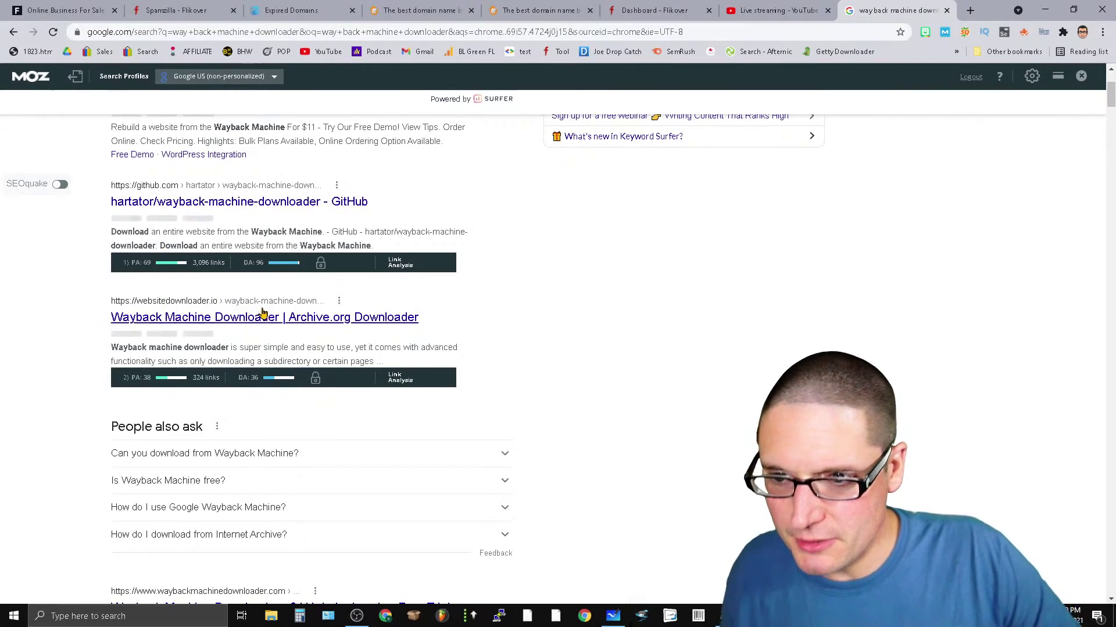
pyautogui.scroll(-3, 556, 387)
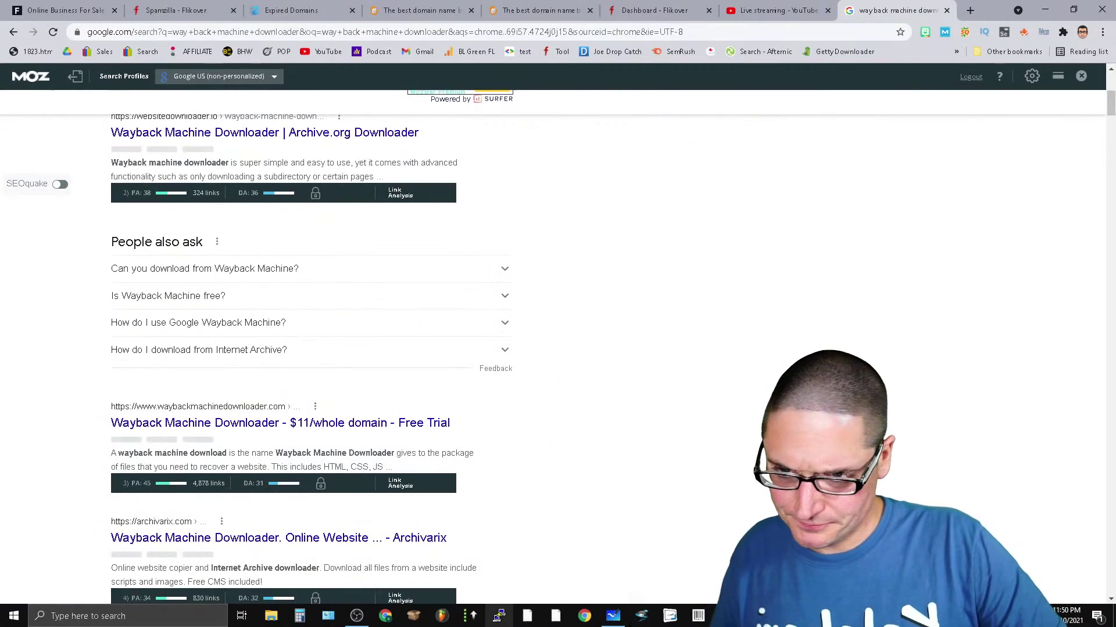
pyautogui.click(377, 423)
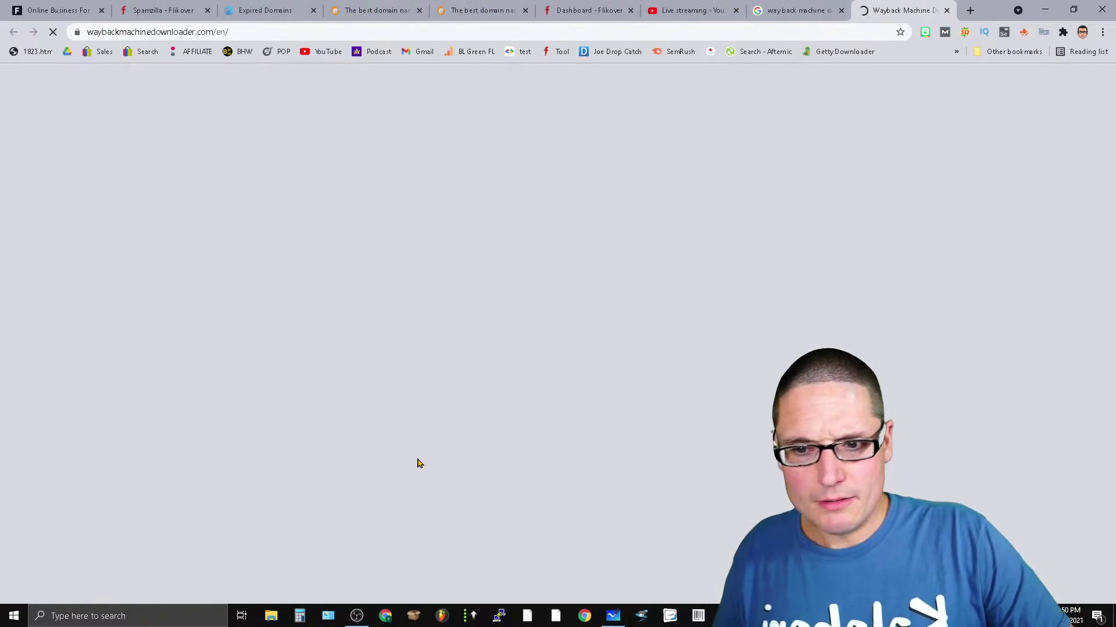
# Open the Wayback Machine Downloader pricing page, review its recovery and WordPress conversion plans, and close the MozBar.
pyautogui.click(721, 231)
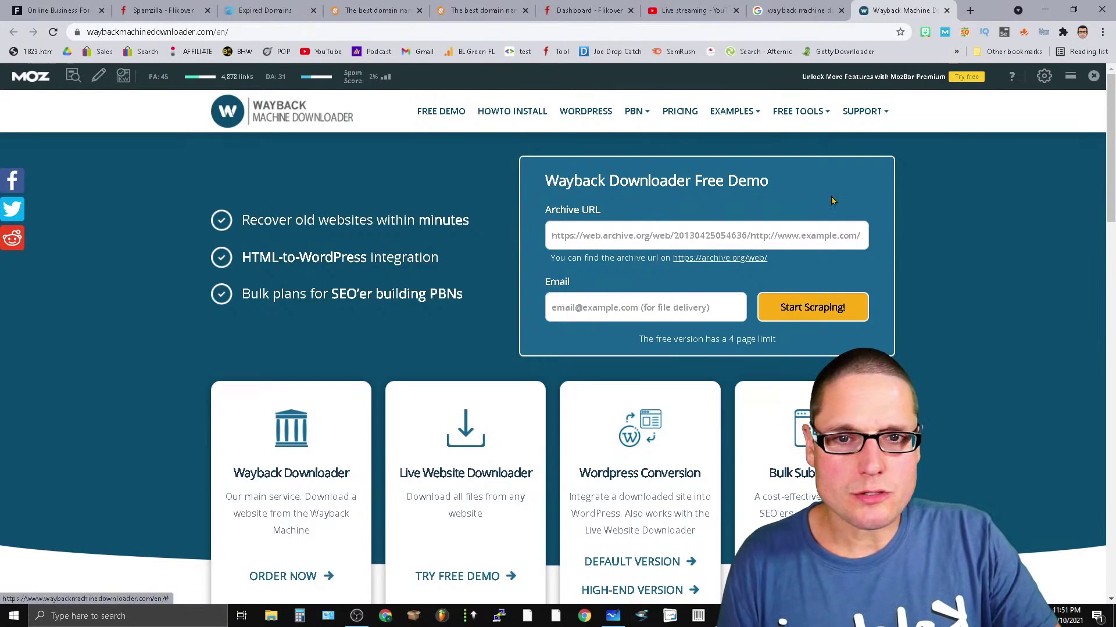
pyautogui.click(691, 125)
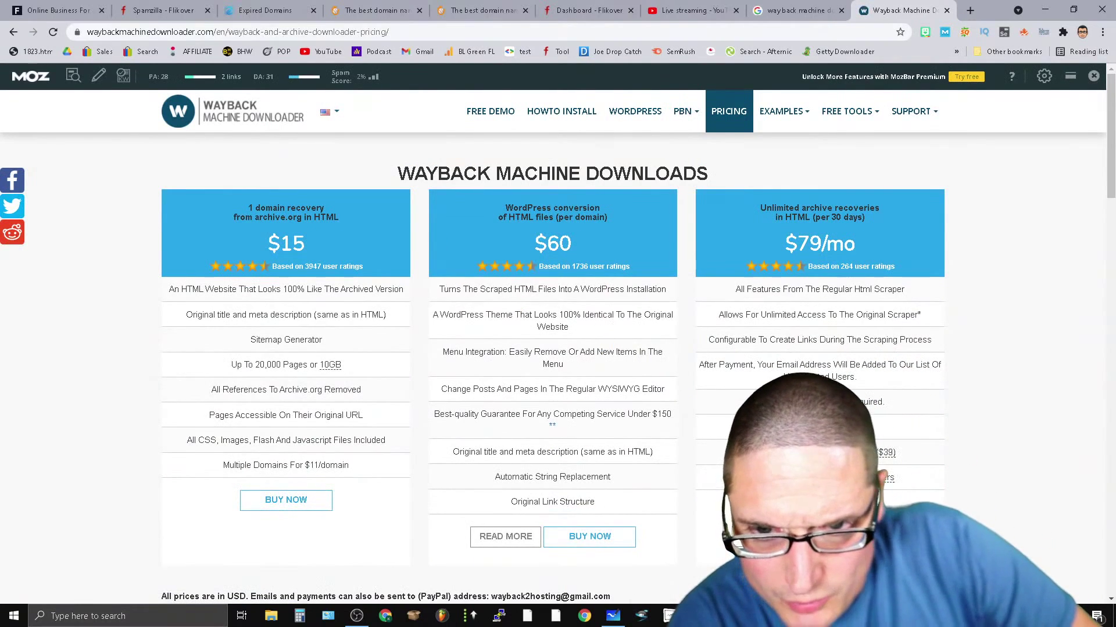
pyautogui.scroll(-6, 531, 453)
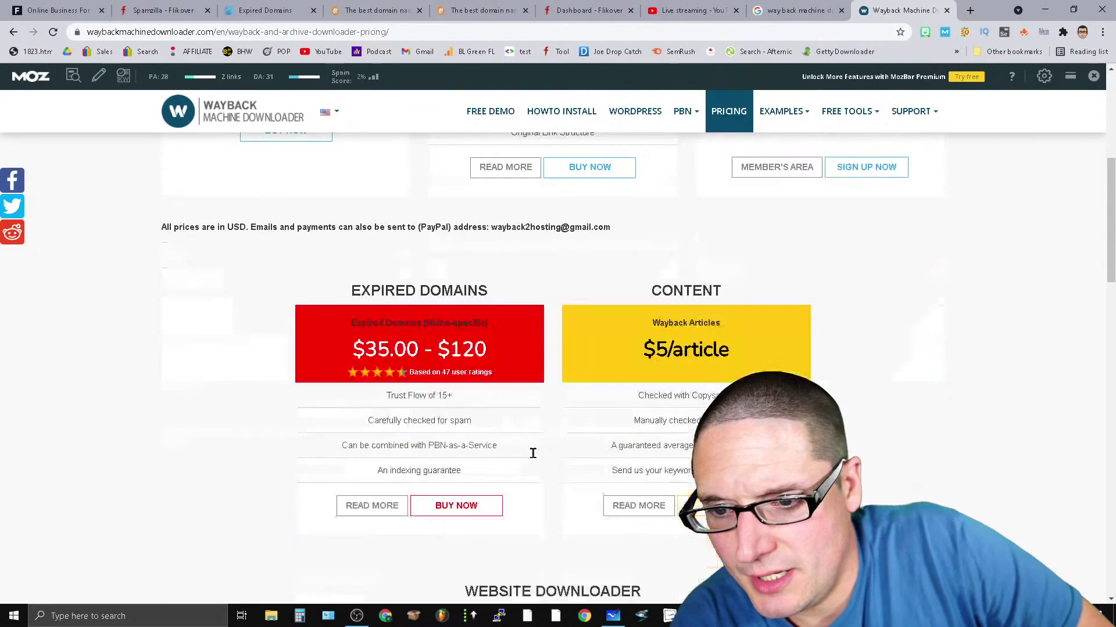
pyautogui.scroll(6, 621, 546)
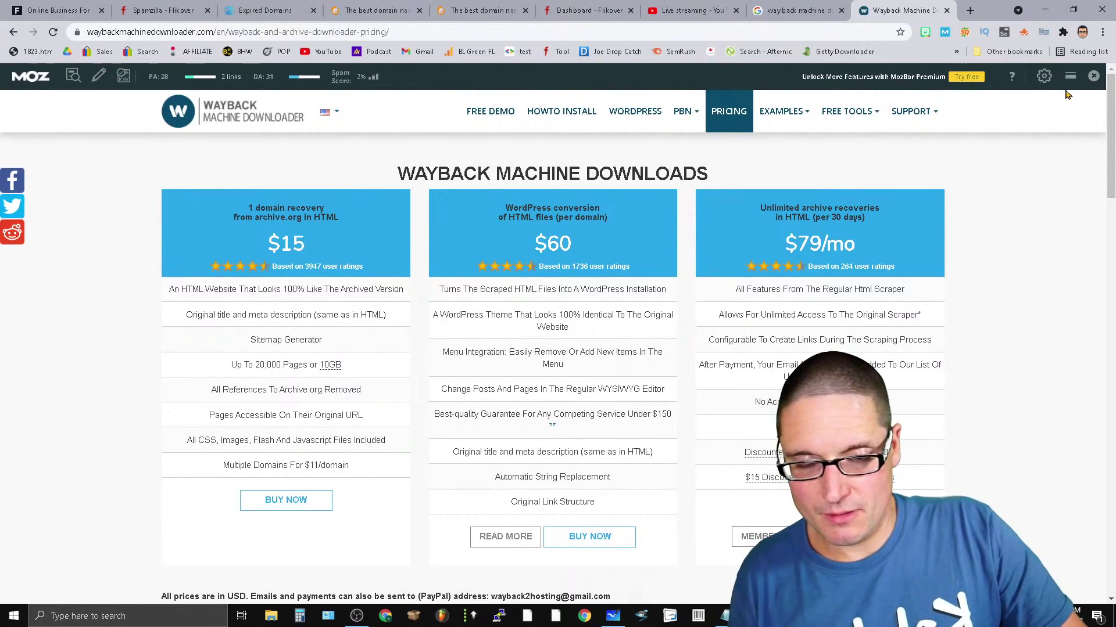
pyautogui.click(1093, 78)
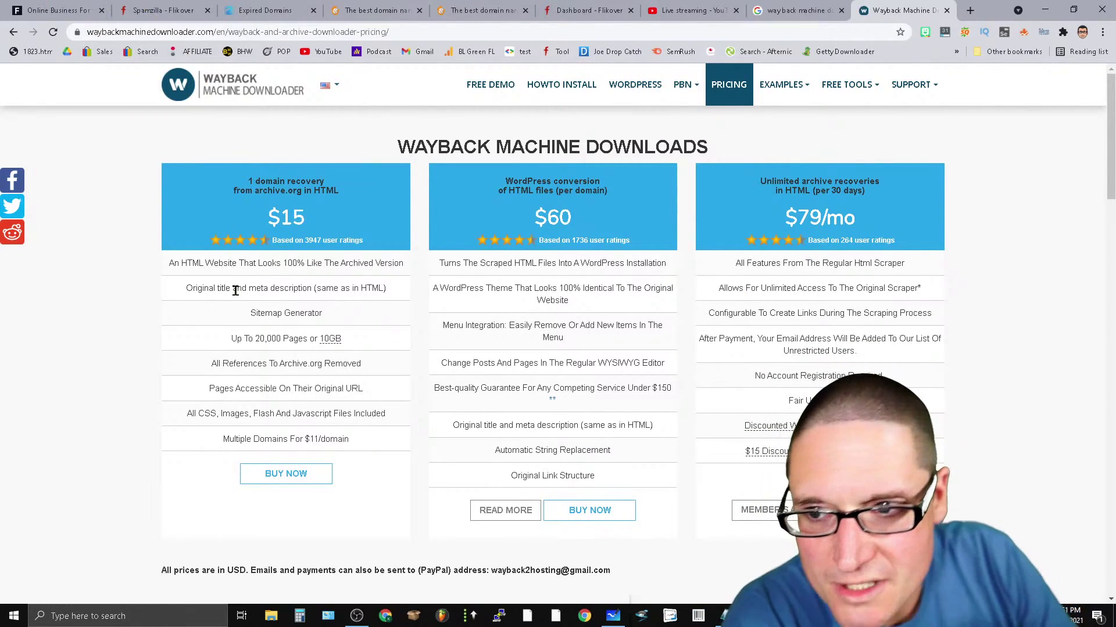
# Return to the Flippa search results for adsense websites and look over the listings.
pyautogui.click(51, 6)
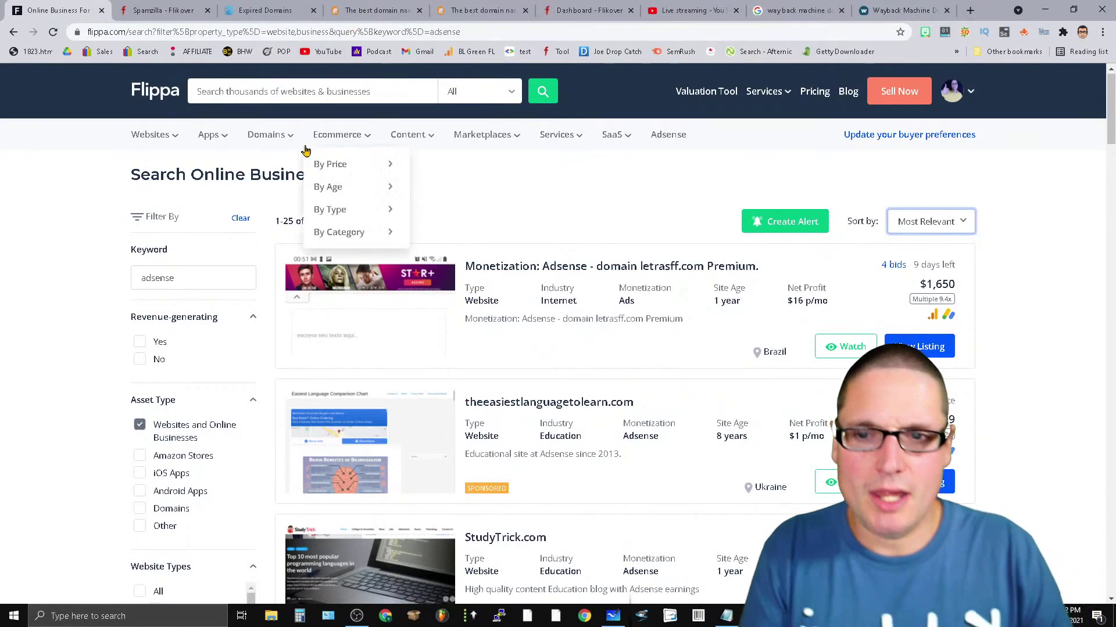
pyautogui.click(314, 91)
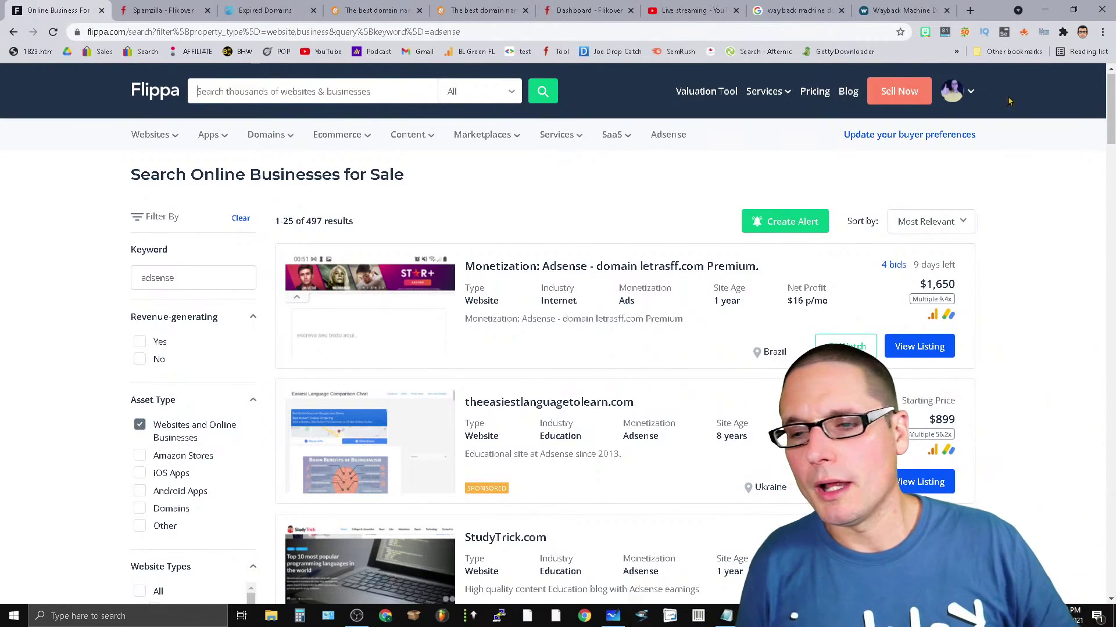
pyautogui.moveTo(1110, 109)
pyautogui.mouseDown()
pyautogui.moveTo(1110, 139)
pyautogui.moveTo(1110, 109)
pyautogui.mouseUp()
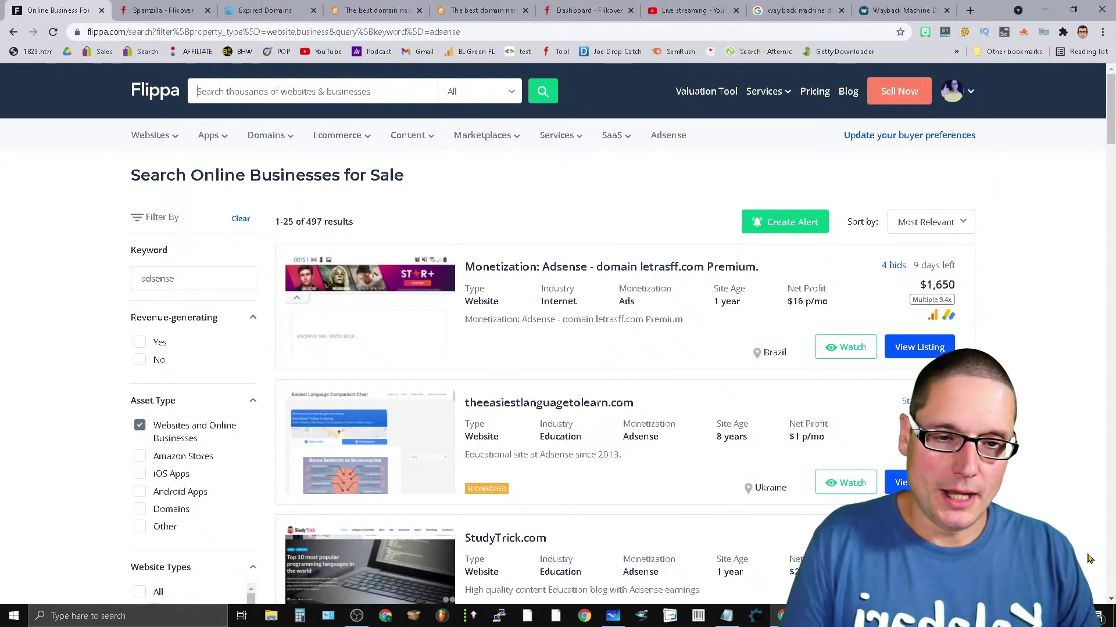
pyautogui.click(197, 91)
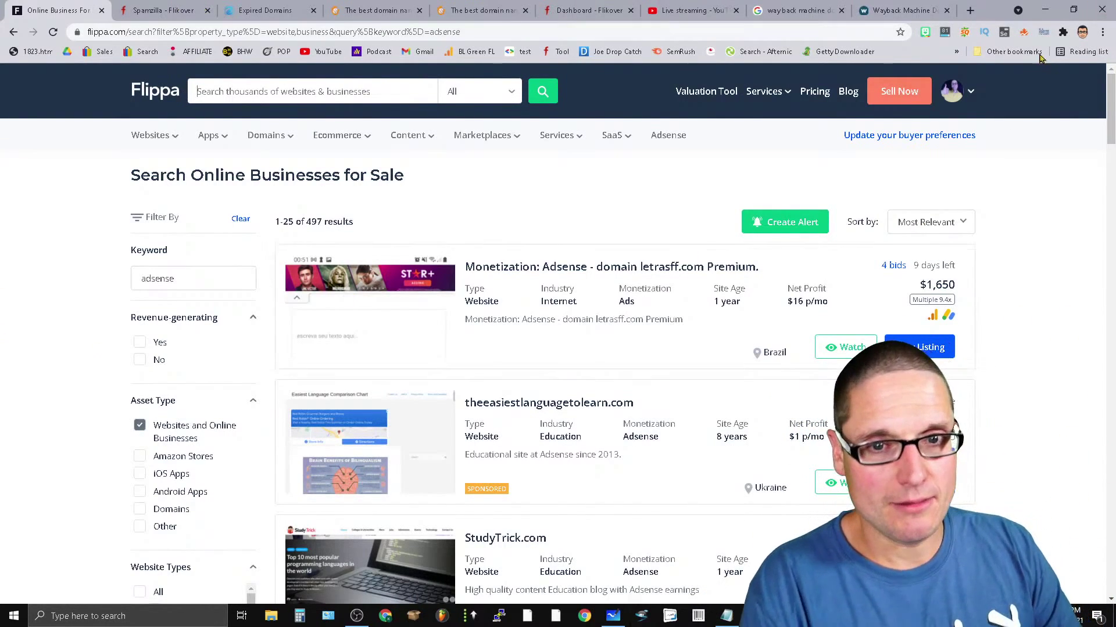
# Close the Wayback Machine Downloader page, its Google search results and both domain backorder pages.
pyautogui.click(918, 7)
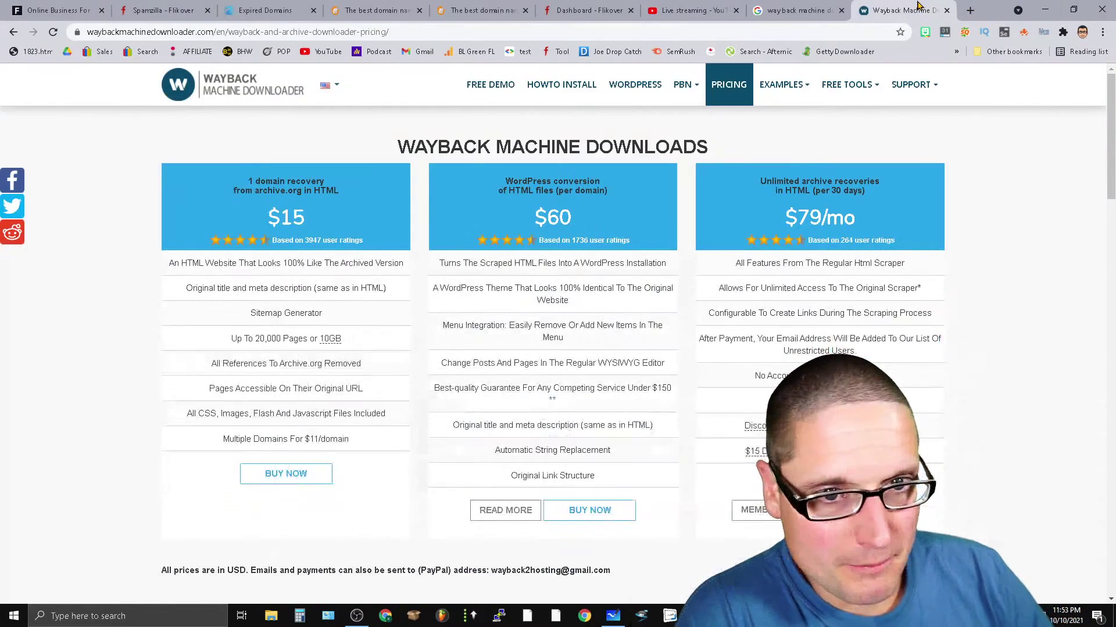
pyautogui.click(947, 10)
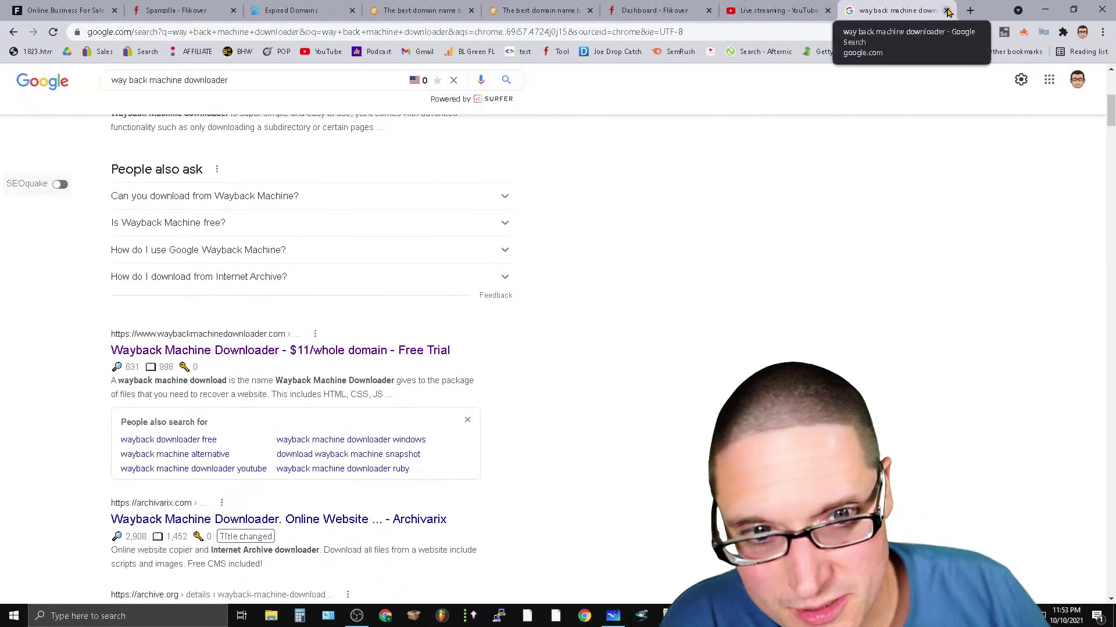
pyautogui.click(945, 10)
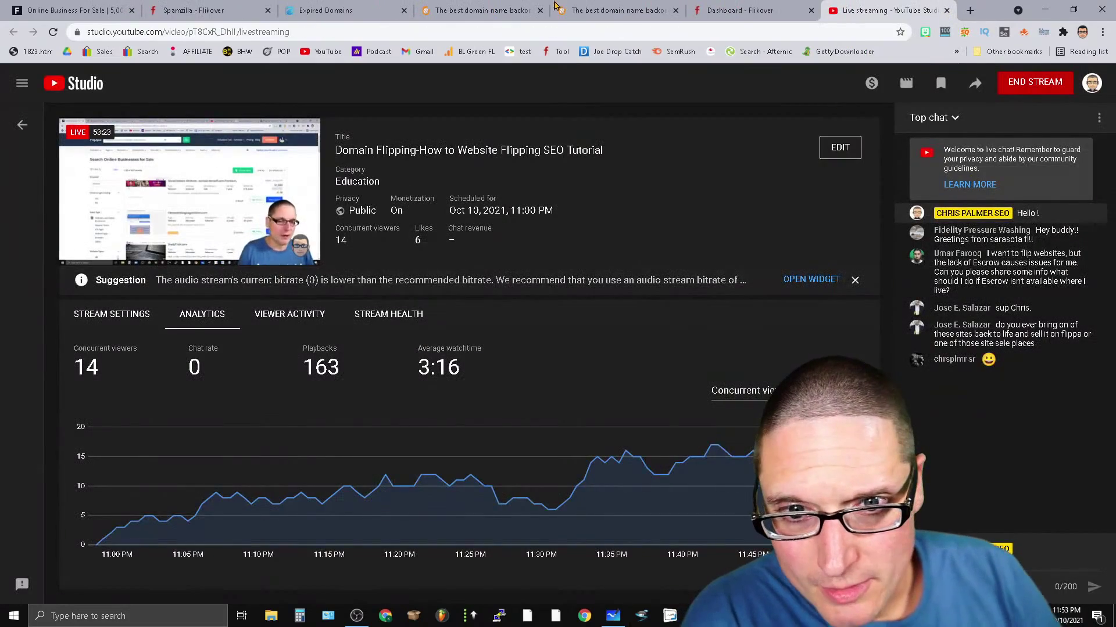
pyautogui.click(752, 12)
pyautogui.click(598, 7)
pyautogui.click(675, 10)
pyautogui.click(470, 10)
pyautogui.click(540, 10)
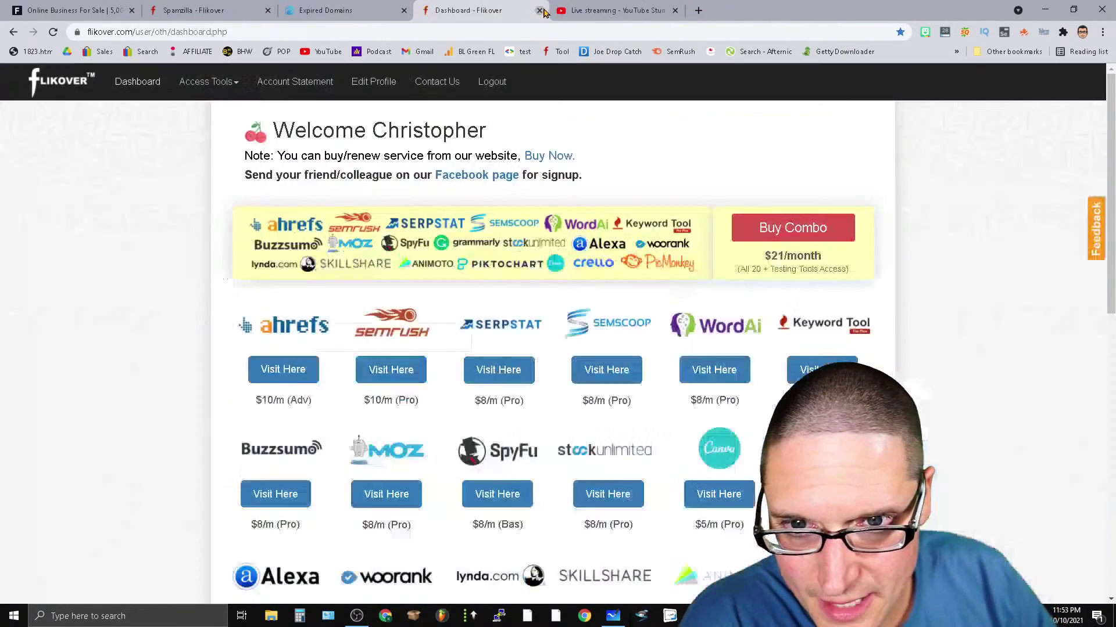
# Open the YouTube Studio livestream and read the chat question about reviving sites and selling them on Flippa.
pyautogui.click(703, 5)
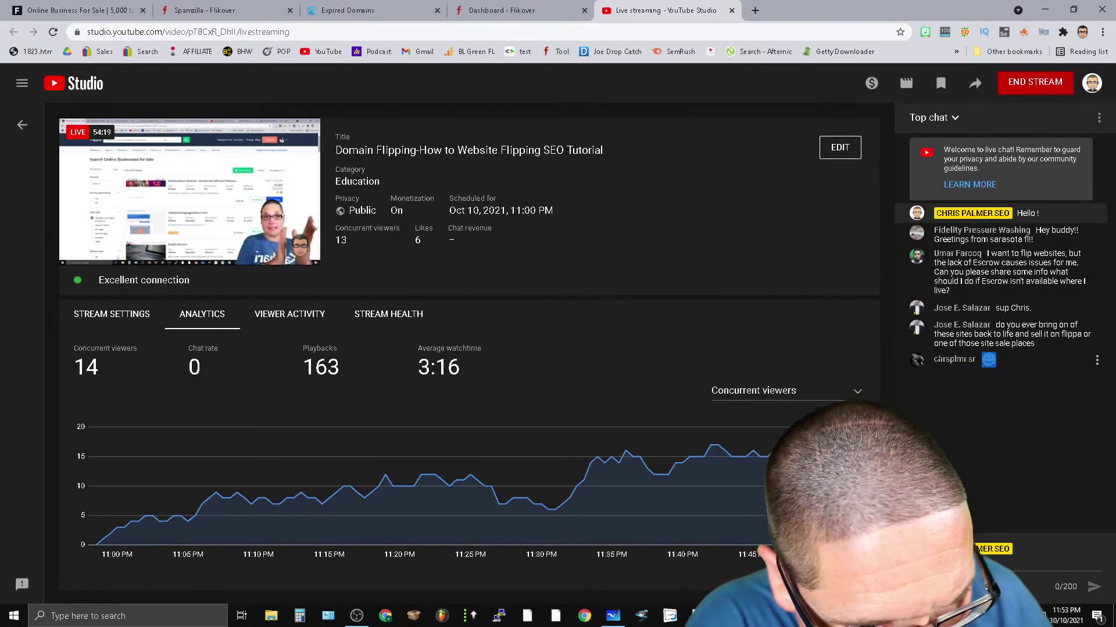
pyautogui.moveTo(977, 361); pyautogui.dragTo(927, 361)
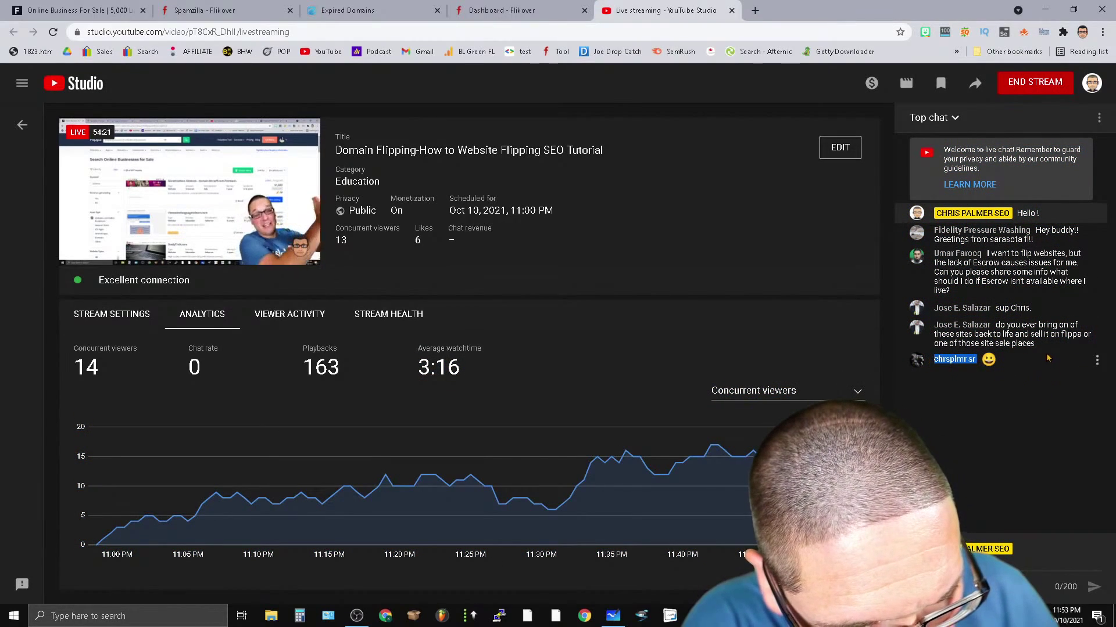
pyautogui.moveTo(977, 319); pyautogui.dragTo(1092, 347)
pyautogui.click(1069, 351)
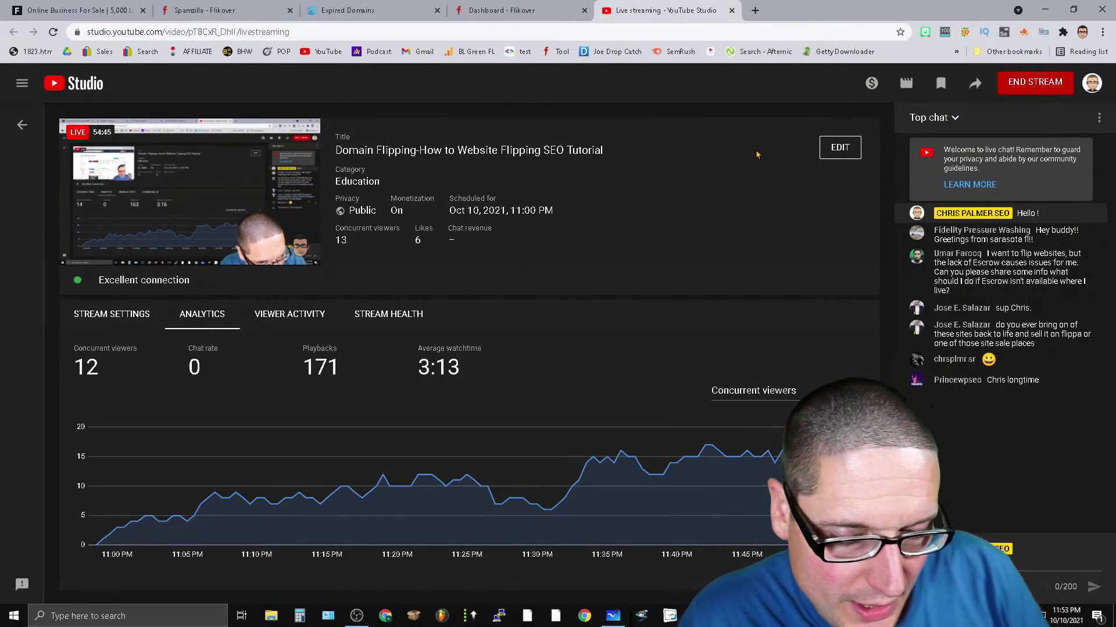
# Revisit the Flikover dashboard and the Spamzilla expired domains list, and return to the YouTube Studio livestream.
pyautogui.click(505, 9)
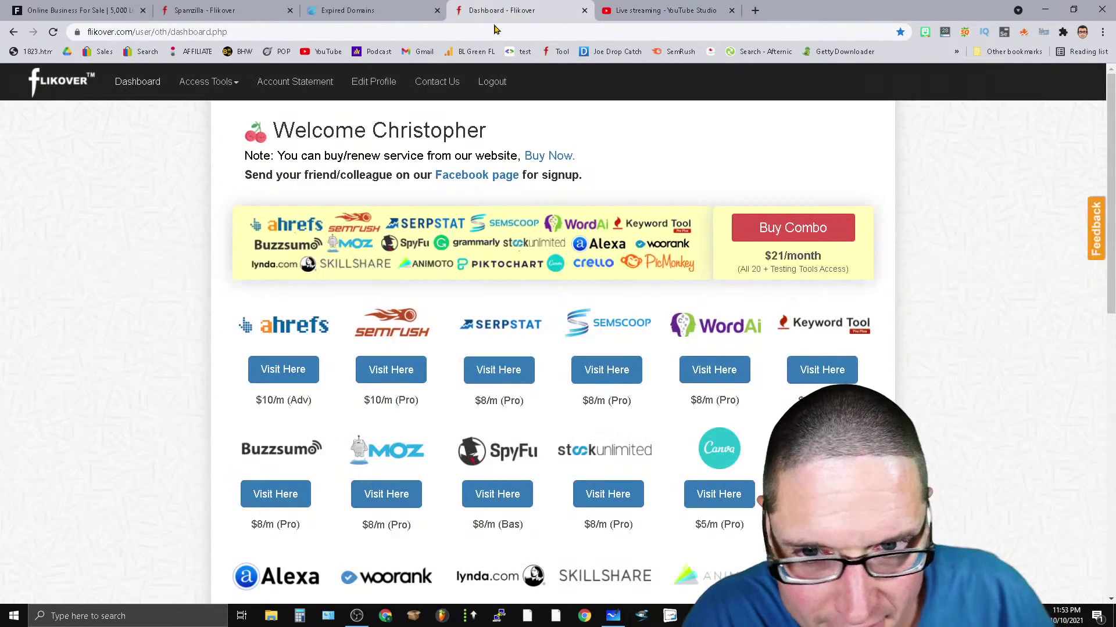
pyautogui.click(356, 13)
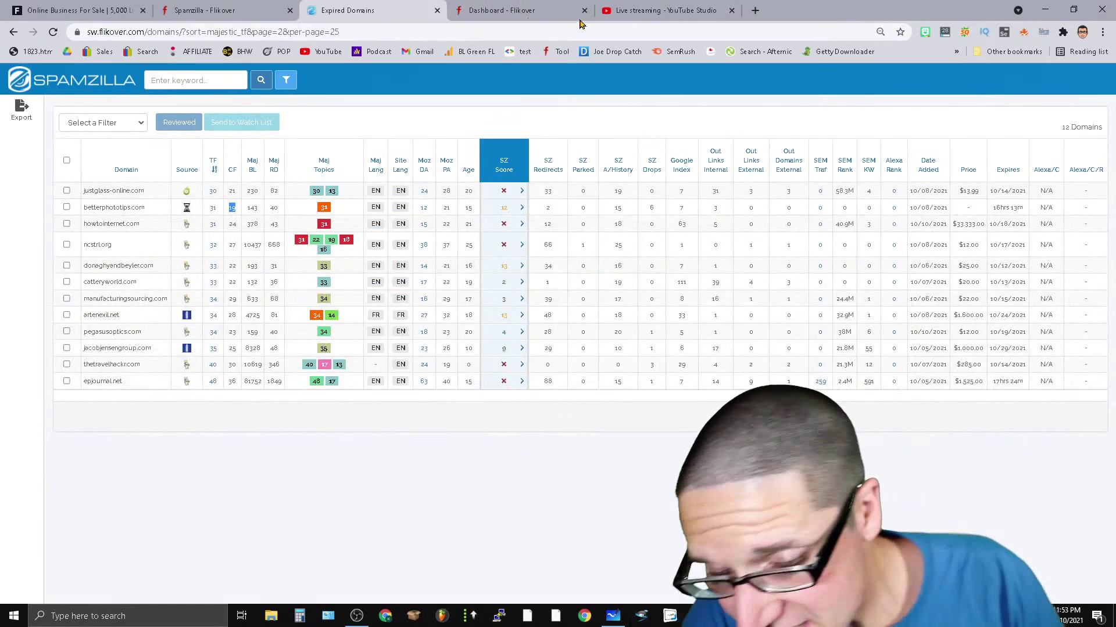
pyautogui.click(662, 8)
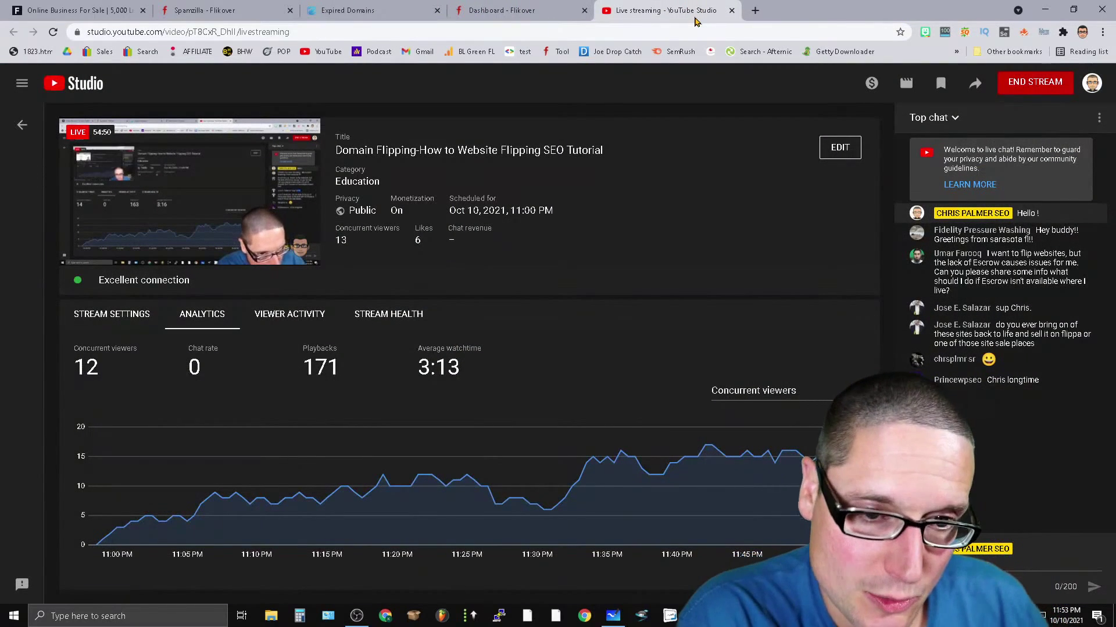
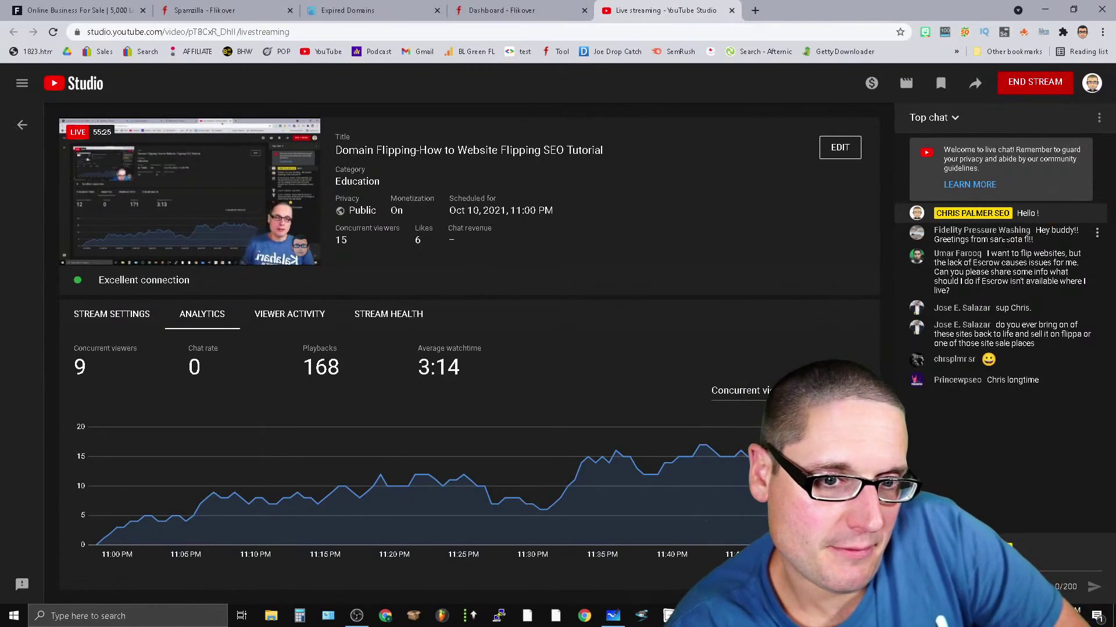
# Highlight the live chat question about flipping websites where Escrow isn't available.
pyautogui.moveTo(986, 254); pyautogui.dragTo(1020, 254)
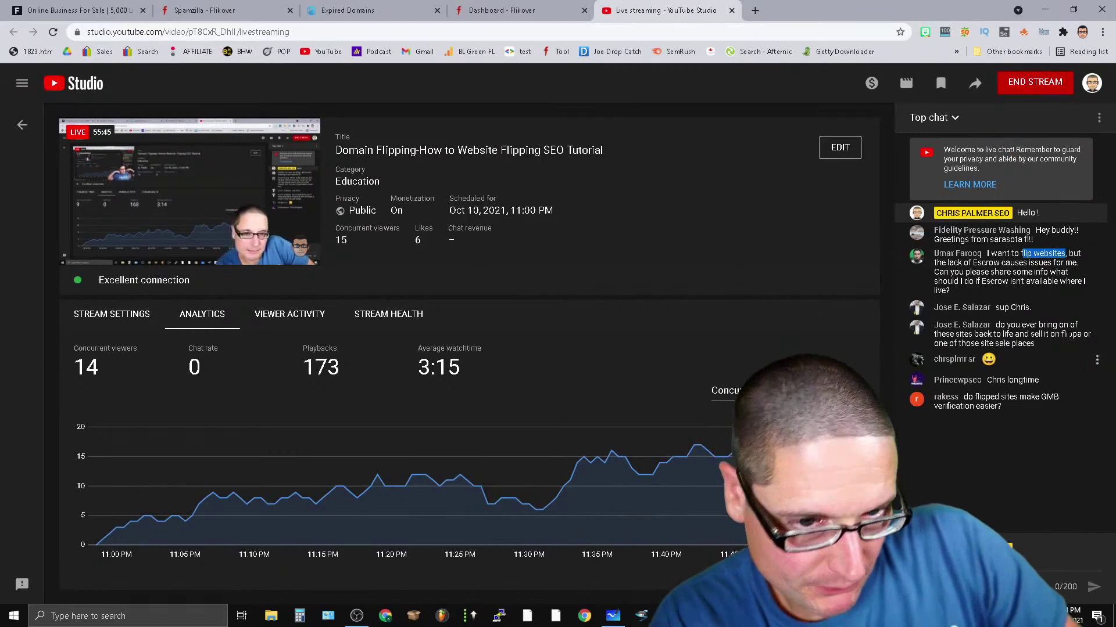
pyautogui.click(967, 299)
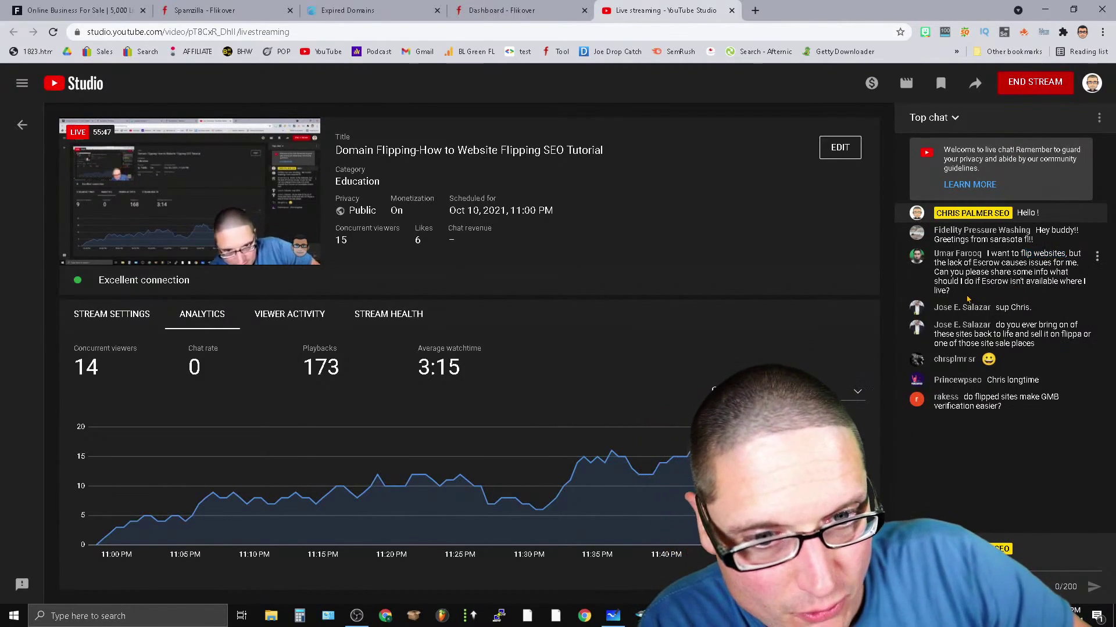
pyautogui.moveTo(946, 291); pyautogui.dragTo(969, 299)
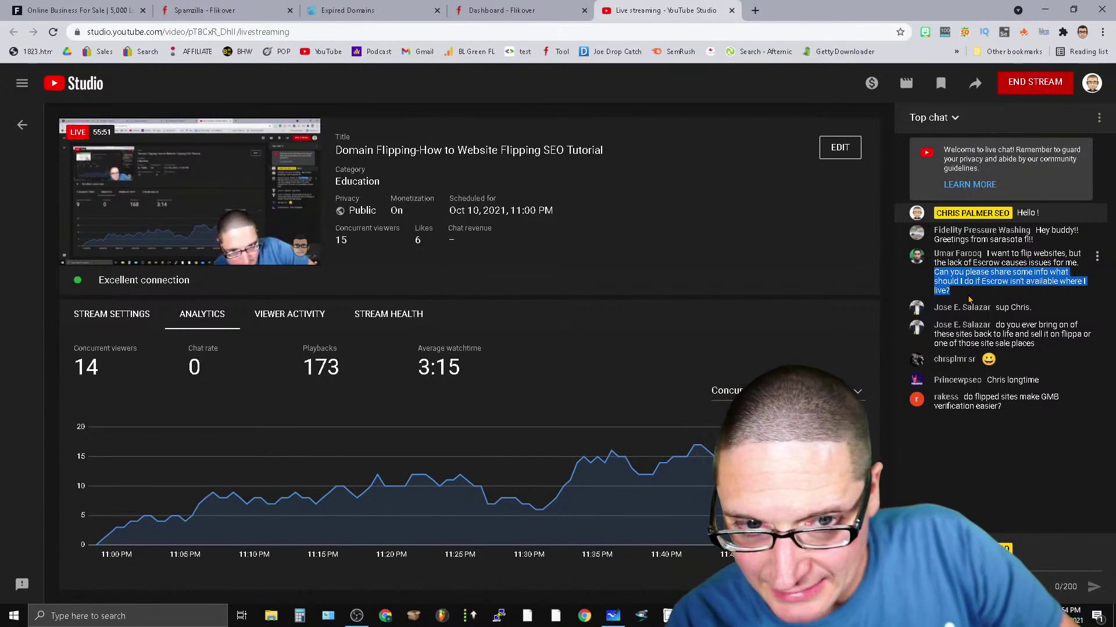
# Open facebook.com in a new browser tab.
pyautogui.click(974, 279)
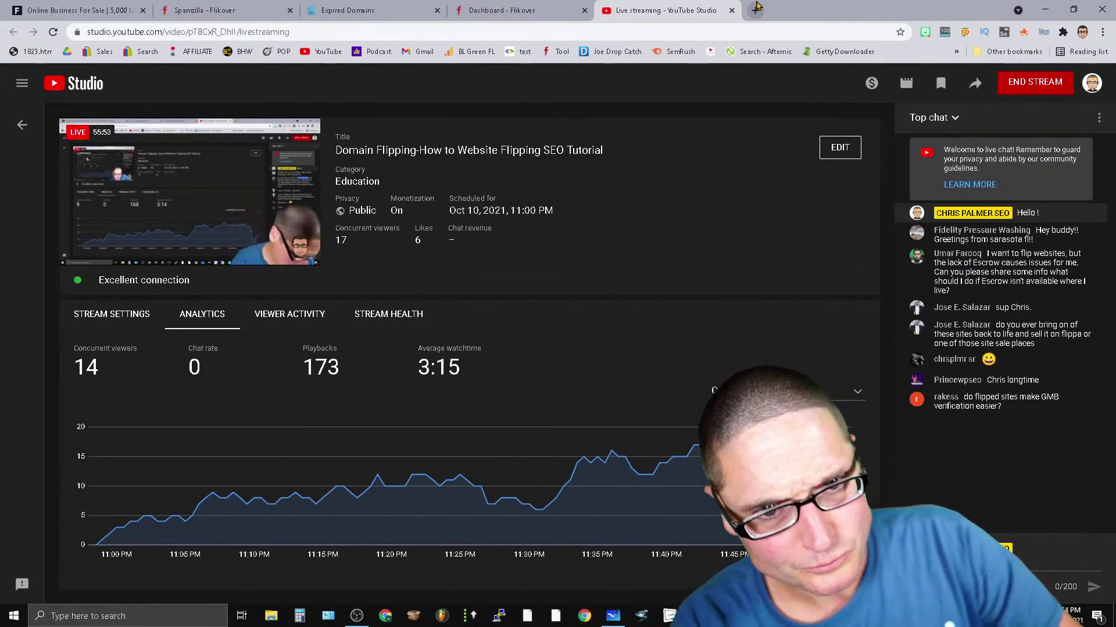
pyautogui.click(756, 9)
pyautogui.write('face')
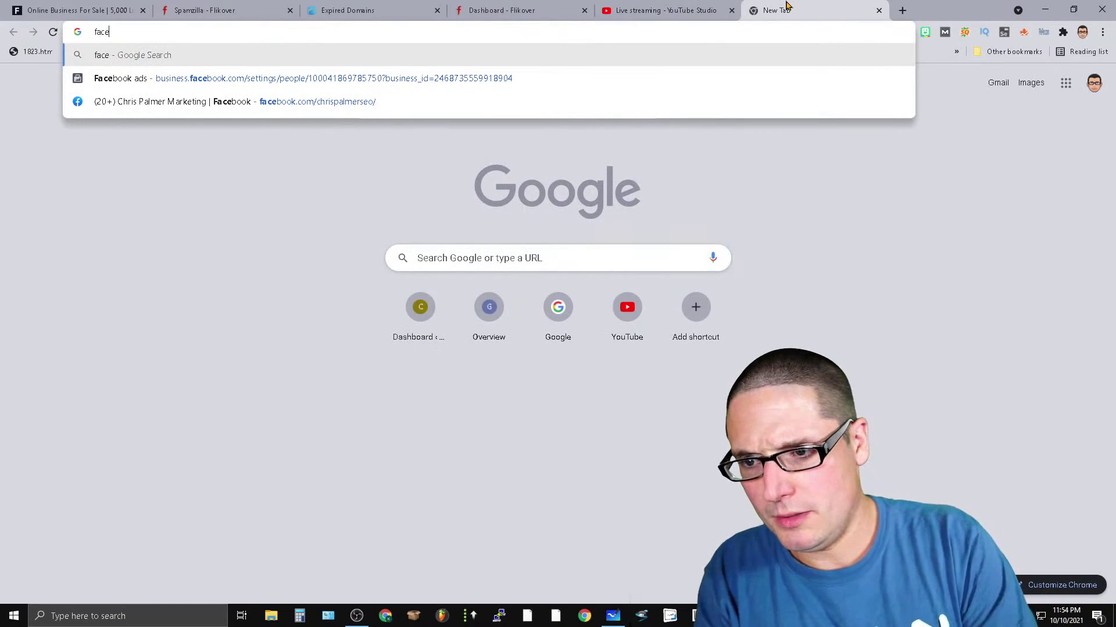
pyautogui.write('book.com')
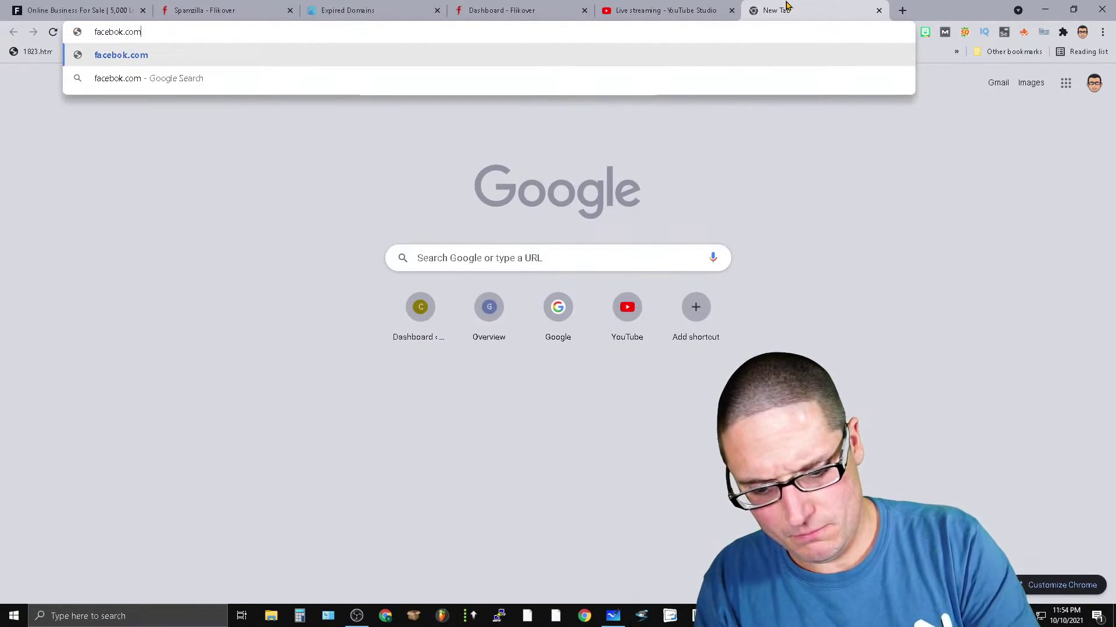
pyautogui.press('Return')
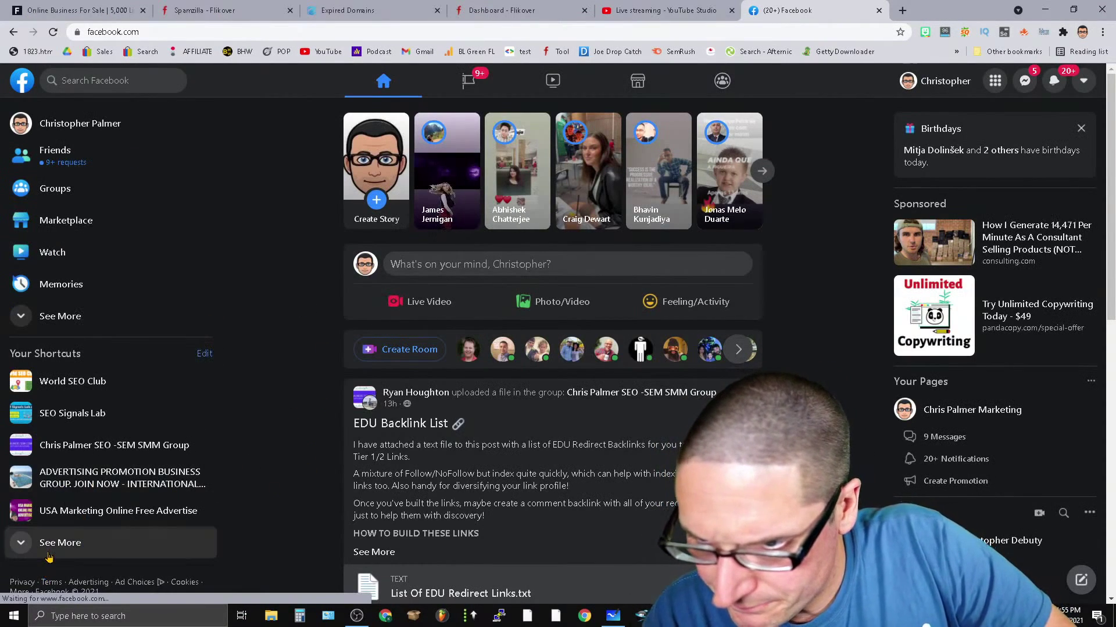
# Find the Flipping Websites™ group among the joined Facebook groups and open it.
pyautogui.click(102, 549)
pyautogui.scroll(-2, 93, 580)
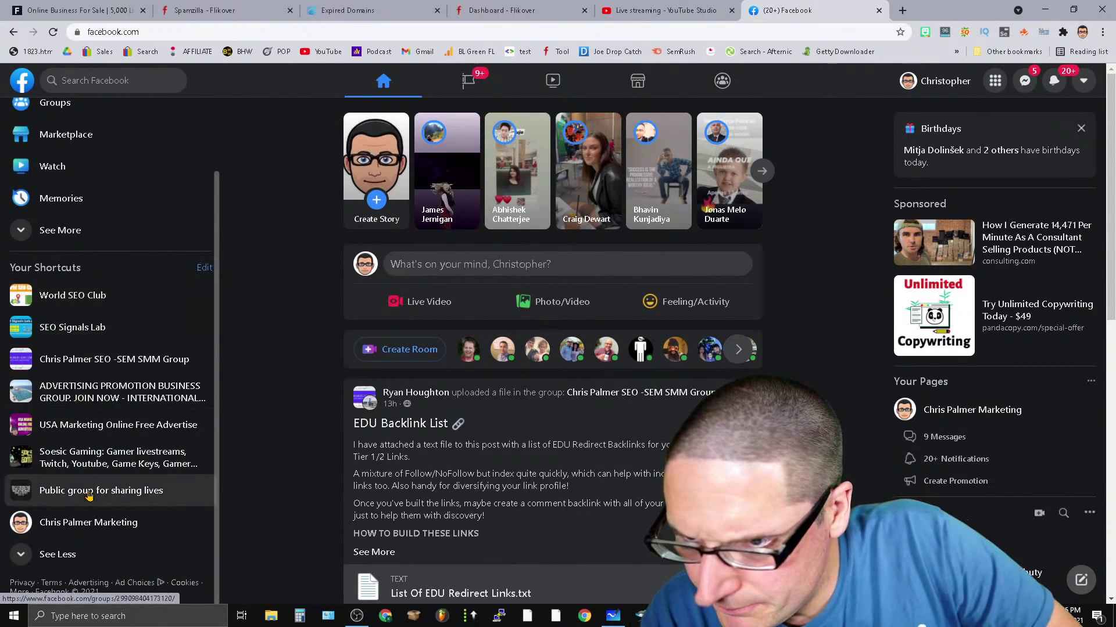
pyautogui.scroll(2, 140, 378)
pyautogui.scroll(-2, 134, 465)
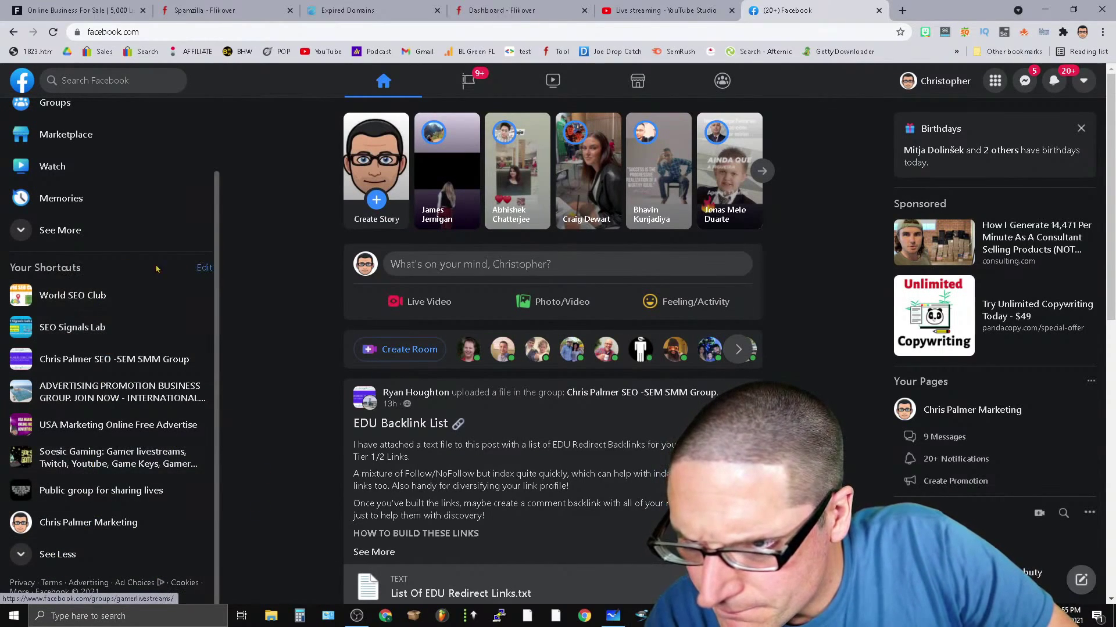
pyautogui.scroll(2, 192, 289)
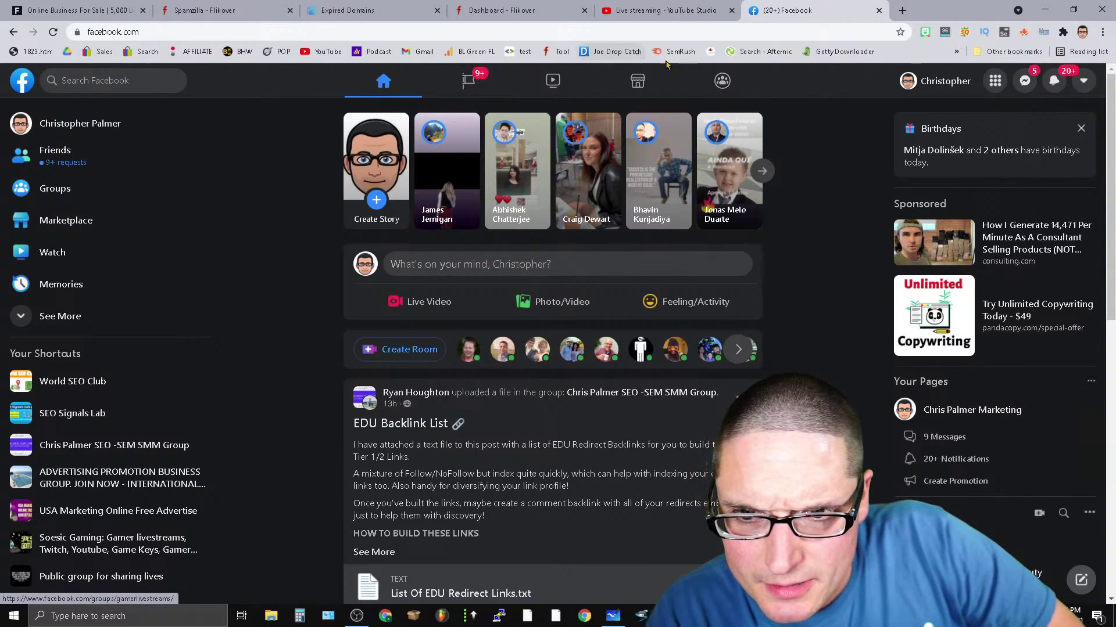
pyautogui.click(728, 79)
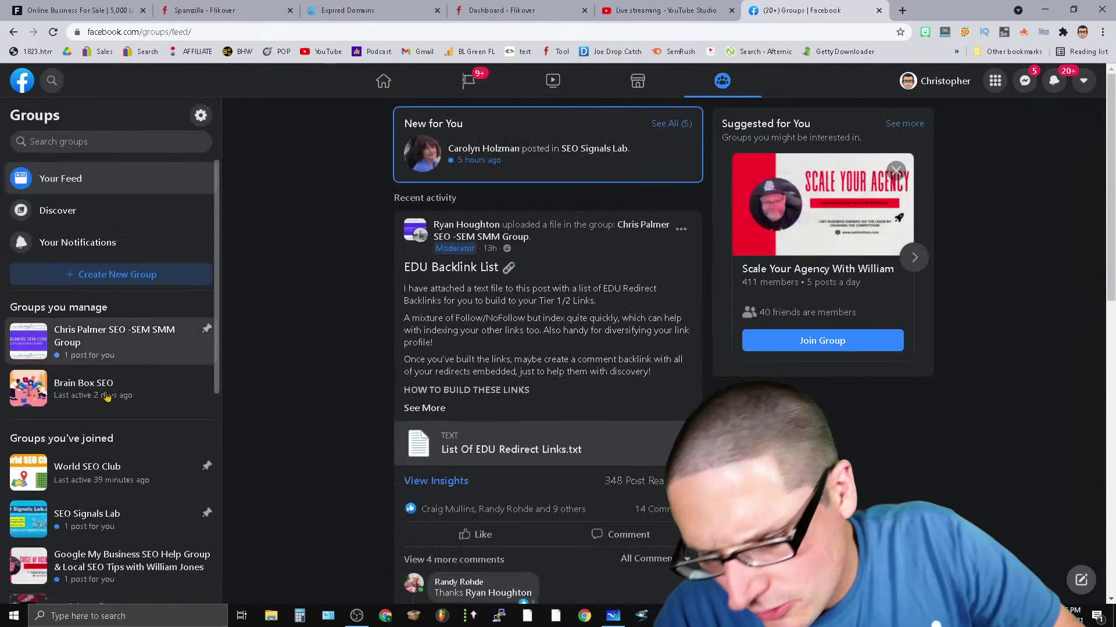
pyautogui.scroll(-5, 68, 447)
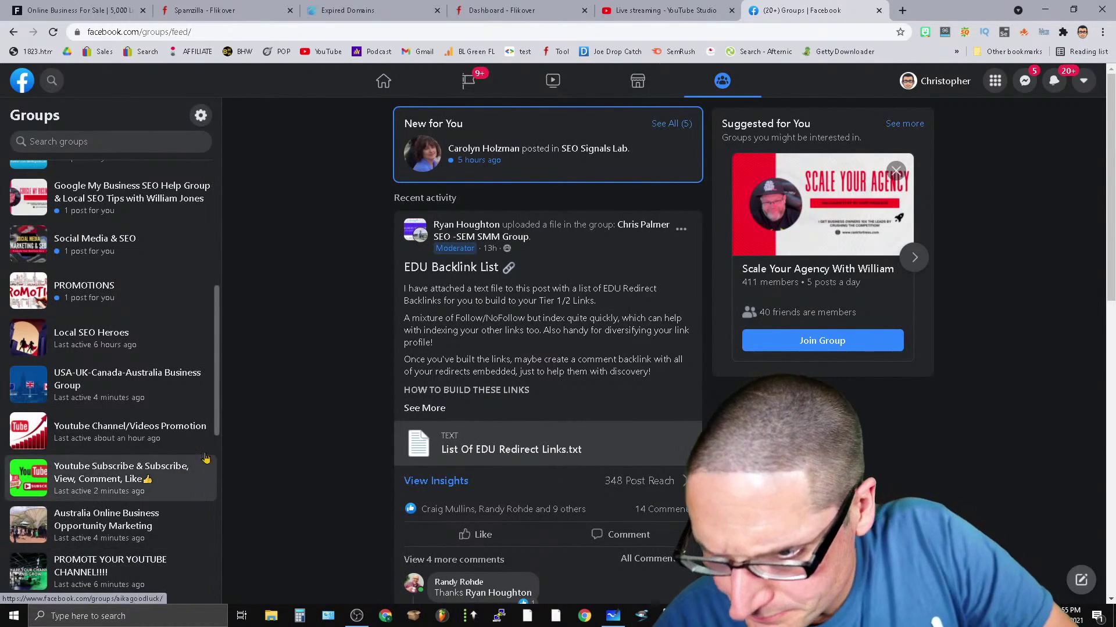
pyautogui.scroll(-3, 172, 511)
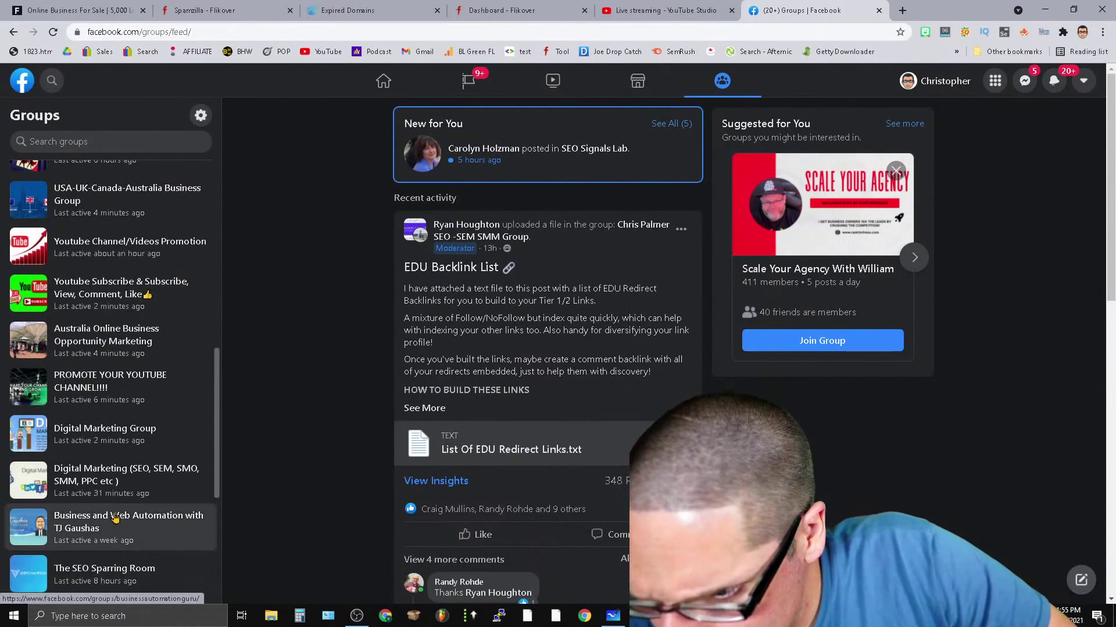
pyautogui.scroll(-3, 172, 516)
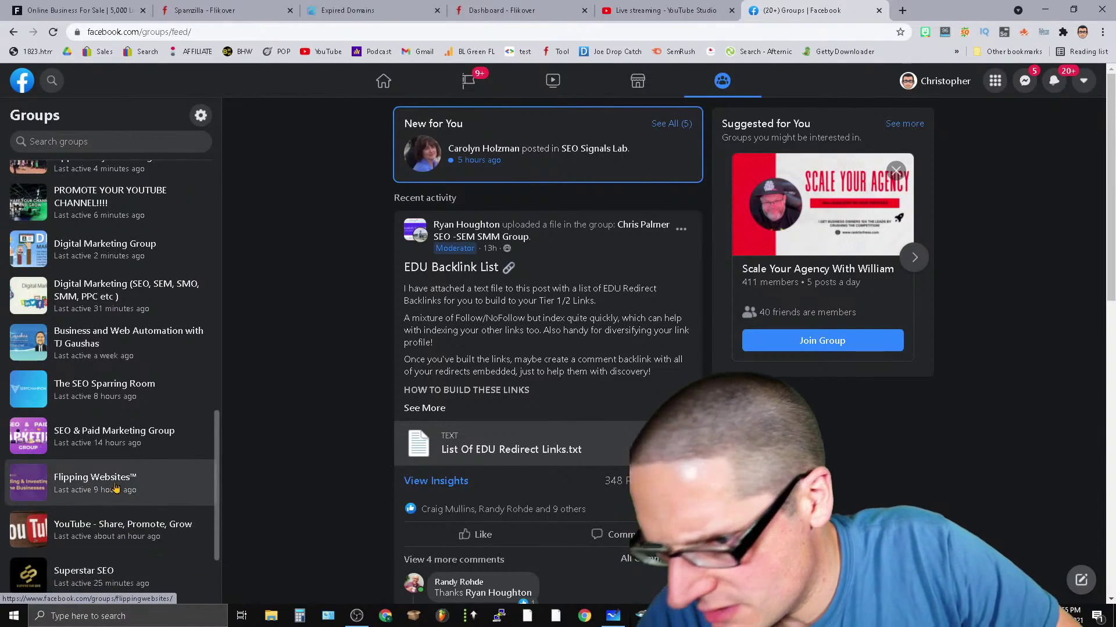
pyautogui.scroll(-2, 182, 555)
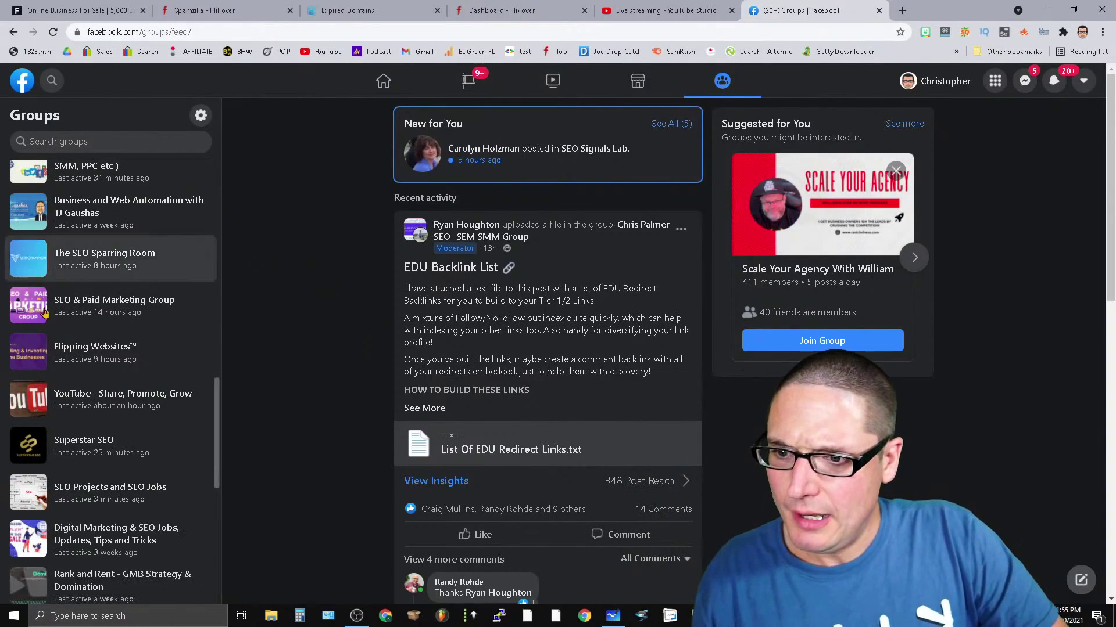
pyautogui.click(124, 361)
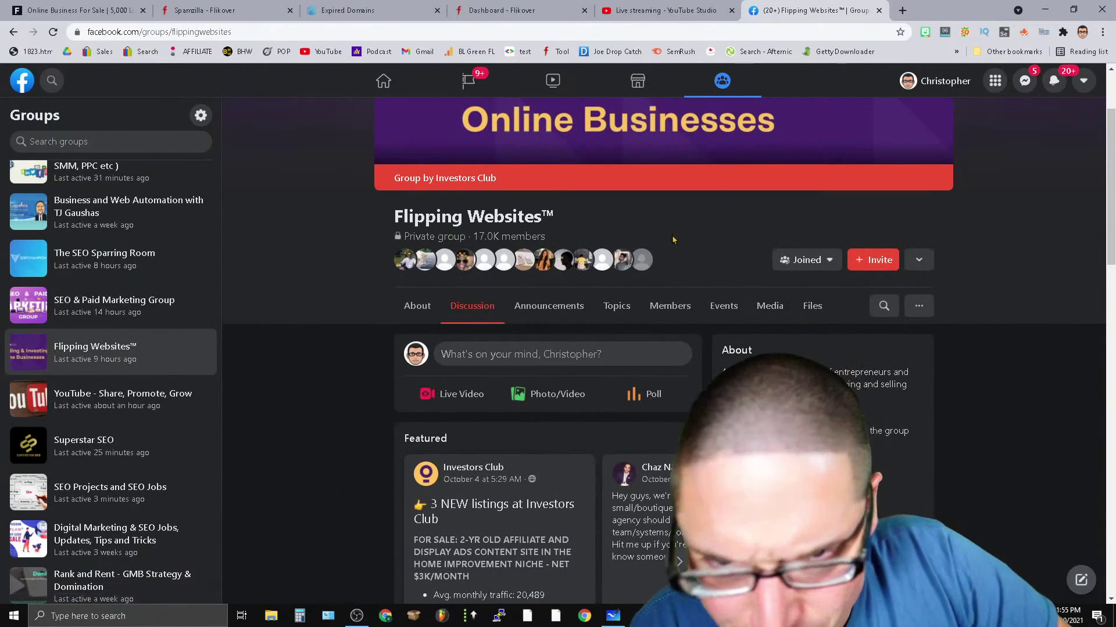
# Highlight the group's member count and look through its featured and recent posts and the neighbouring groups.
pyautogui.moveTo(545, 237); pyautogui.dragTo(473, 237)
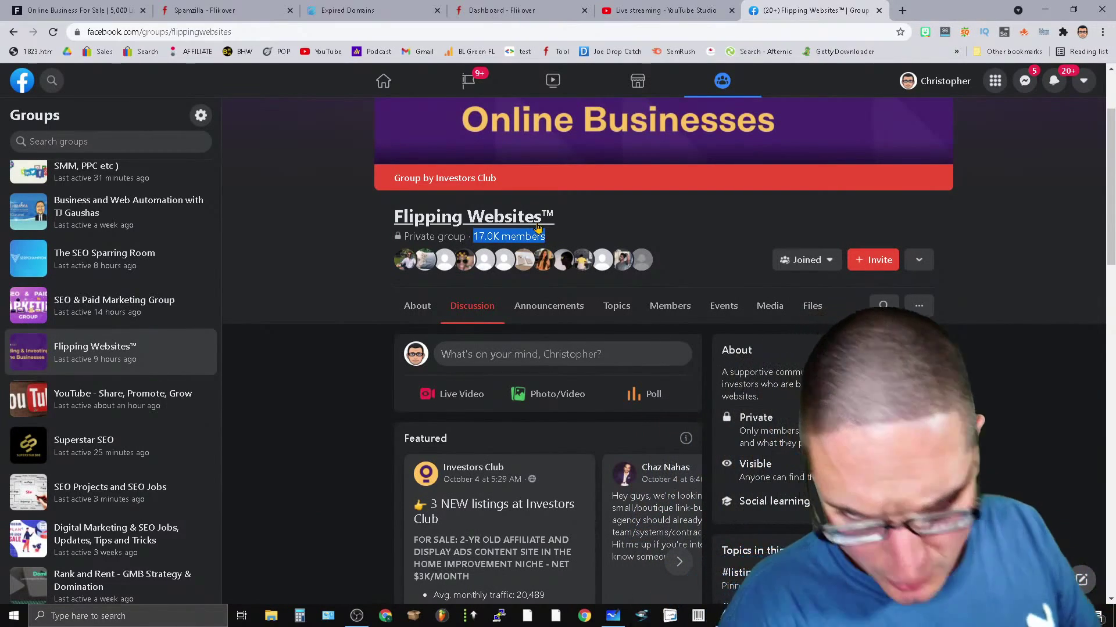
pyautogui.scroll(-3, 611, 359)
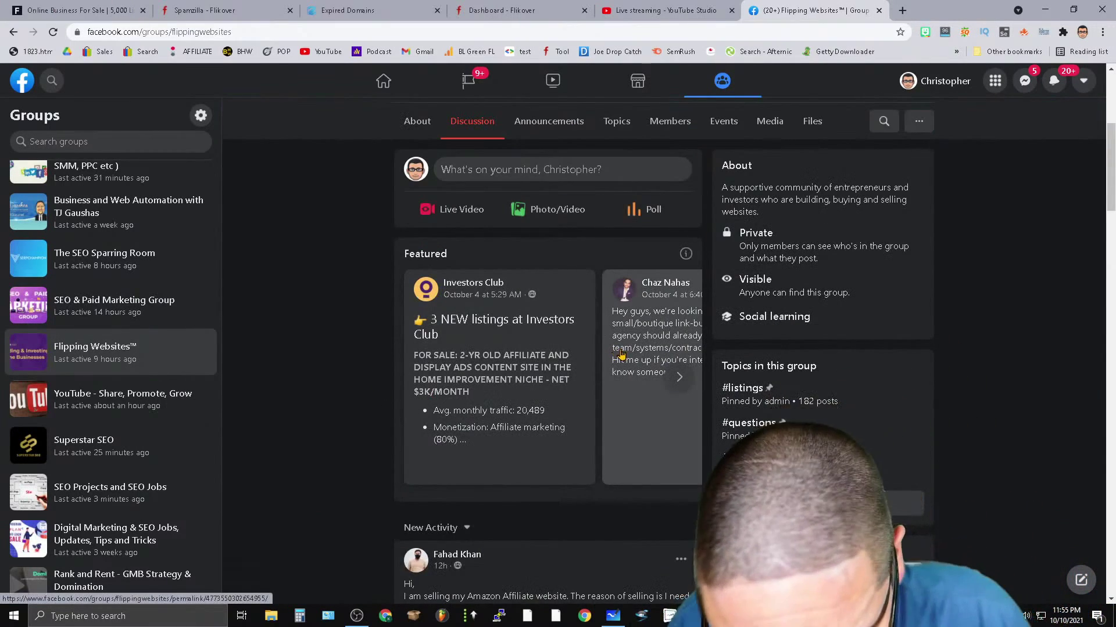
pyautogui.scroll(-6, 611, 359)
pyautogui.scroll(3, 667, 313)
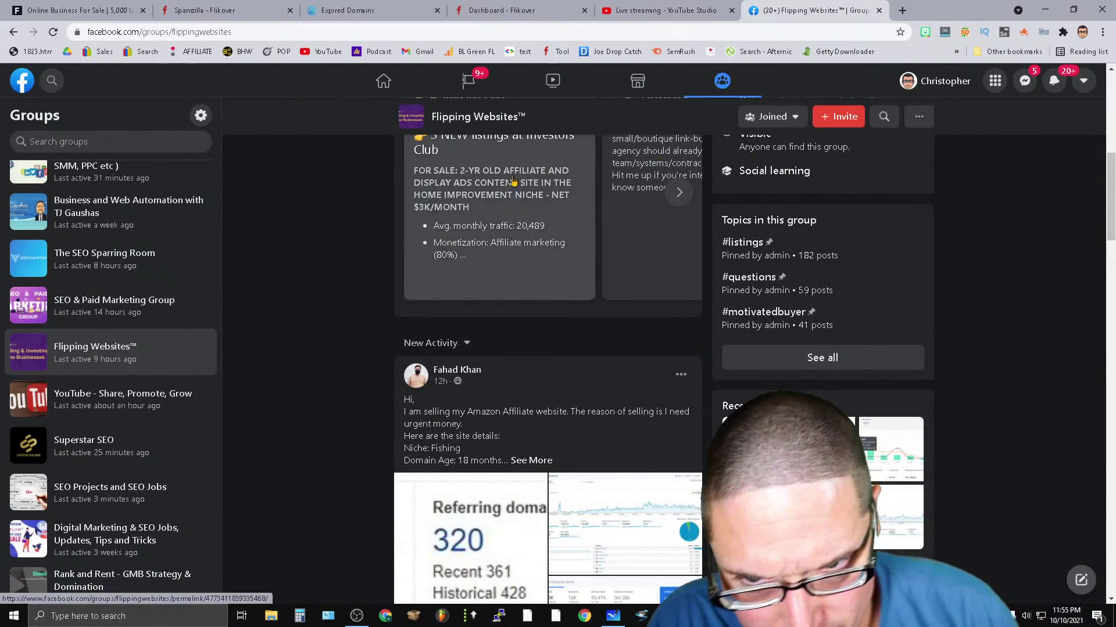
pyautogui.scroll(6, 667, 314)
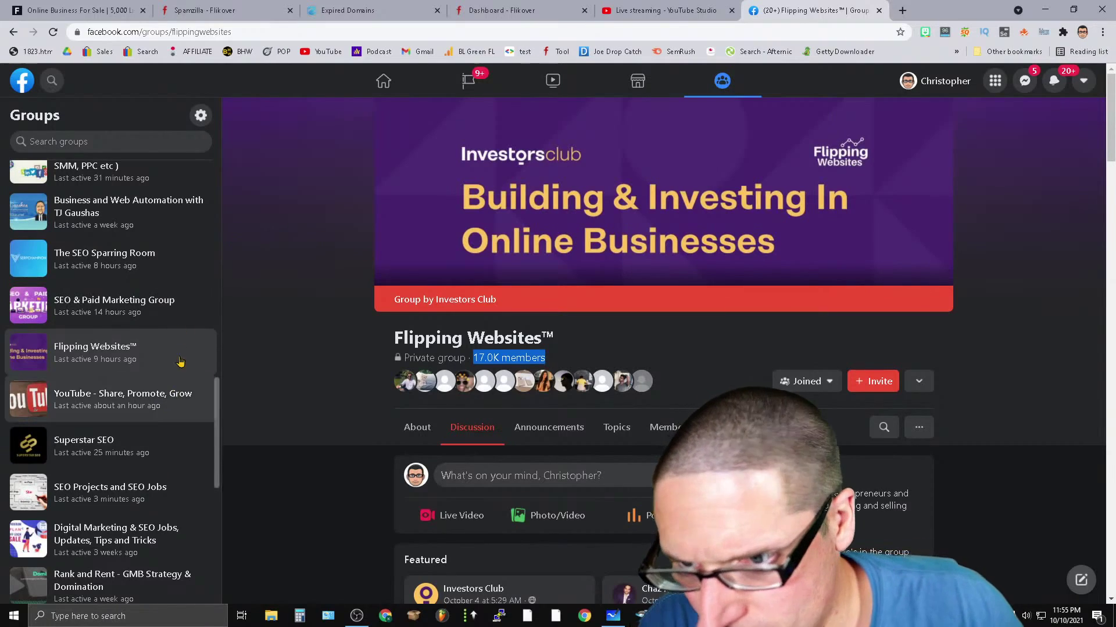
pyautogui.scroll(-3, 122, 412)
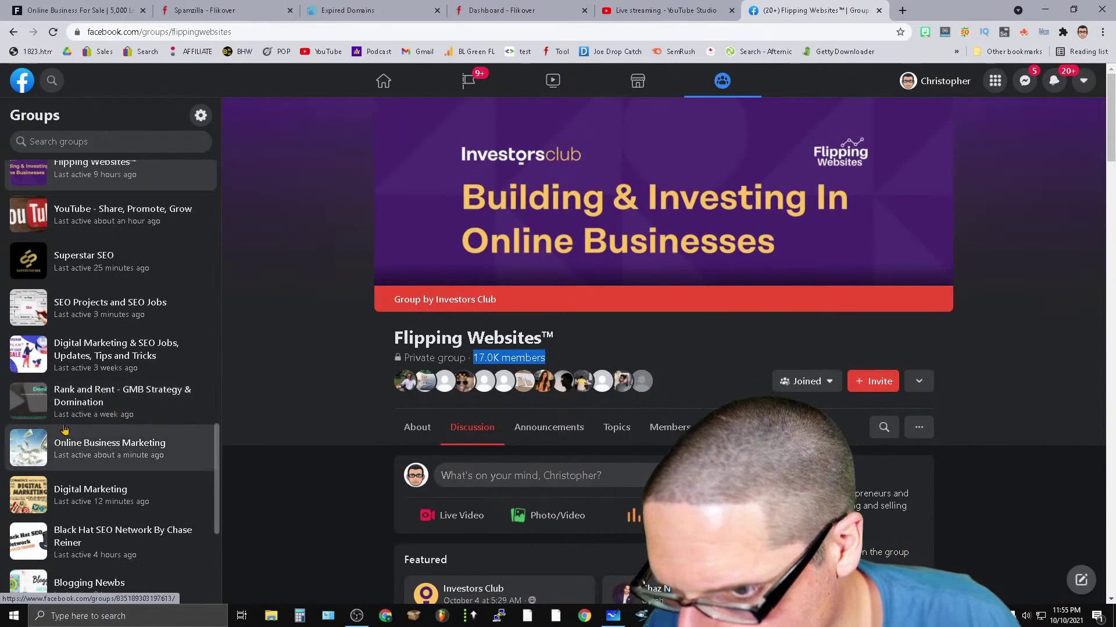
pyautogui.scroll(3, 122, 430)
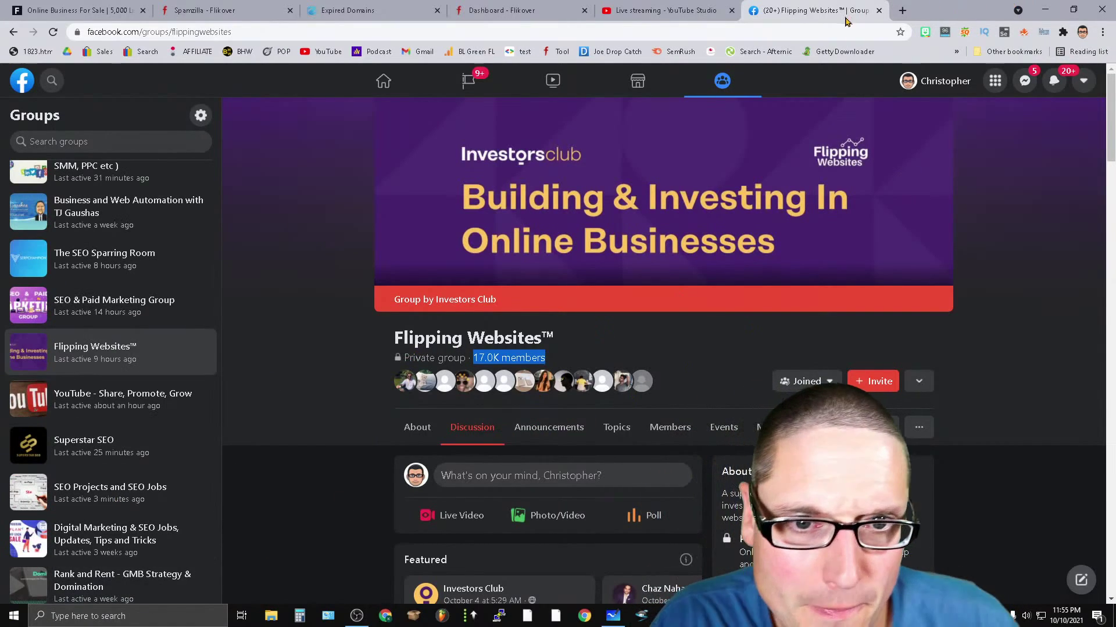
# Close the Facebook group page and highlight the live chat question about flipped sites making GMB verification easier.
pyautogui.click(880, 10)
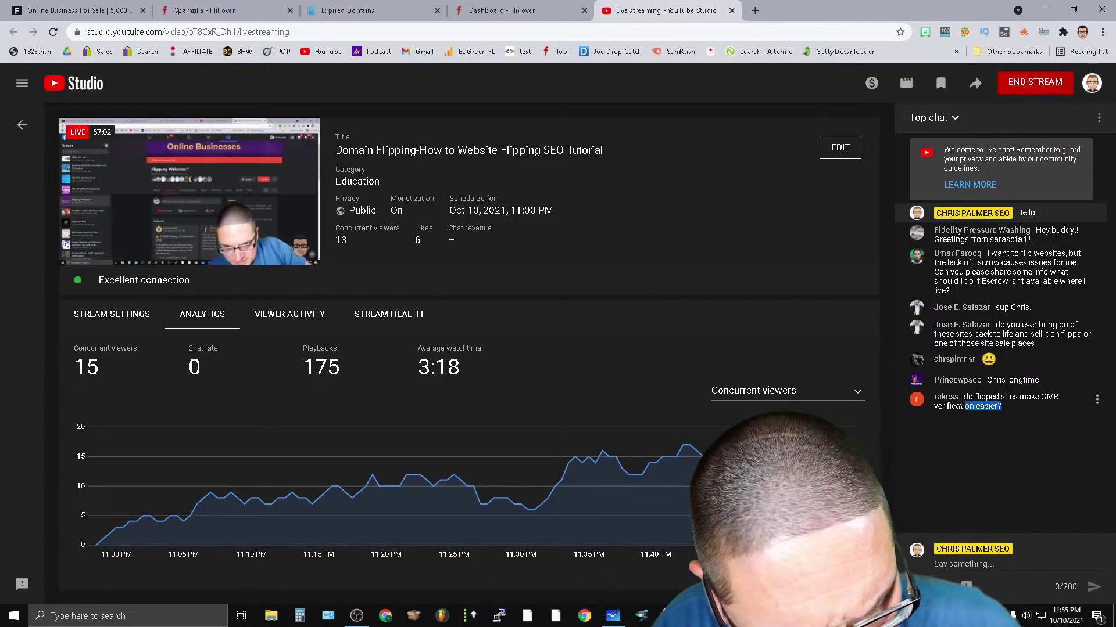
pyautogui.moveTo(970, 408); pyautogui.dragTo(962, 401)
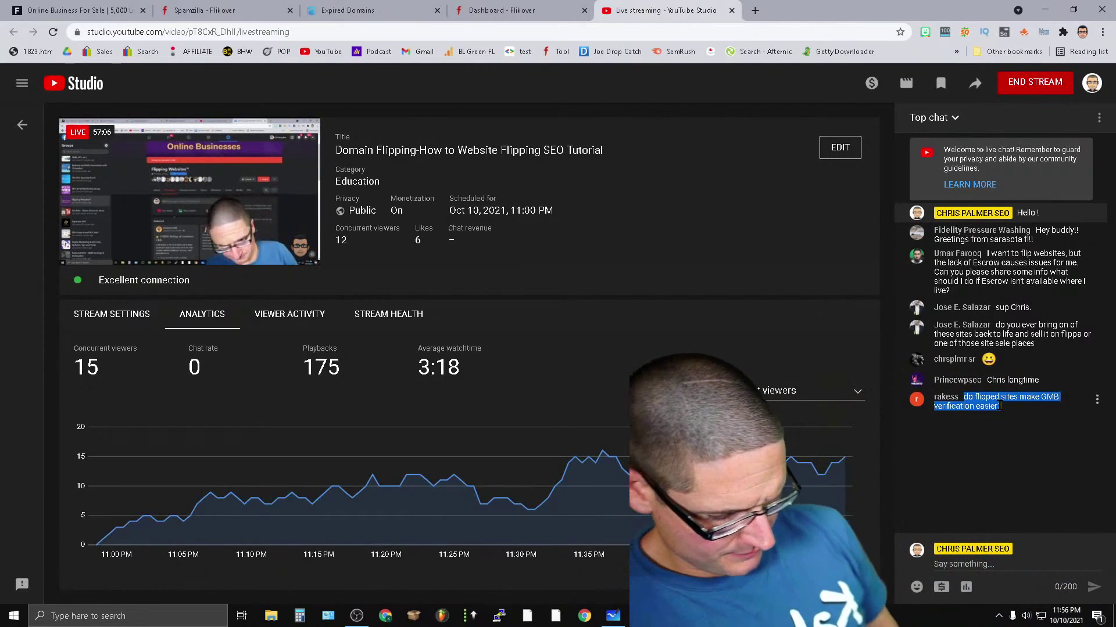
pyautogui.click(672, 179)
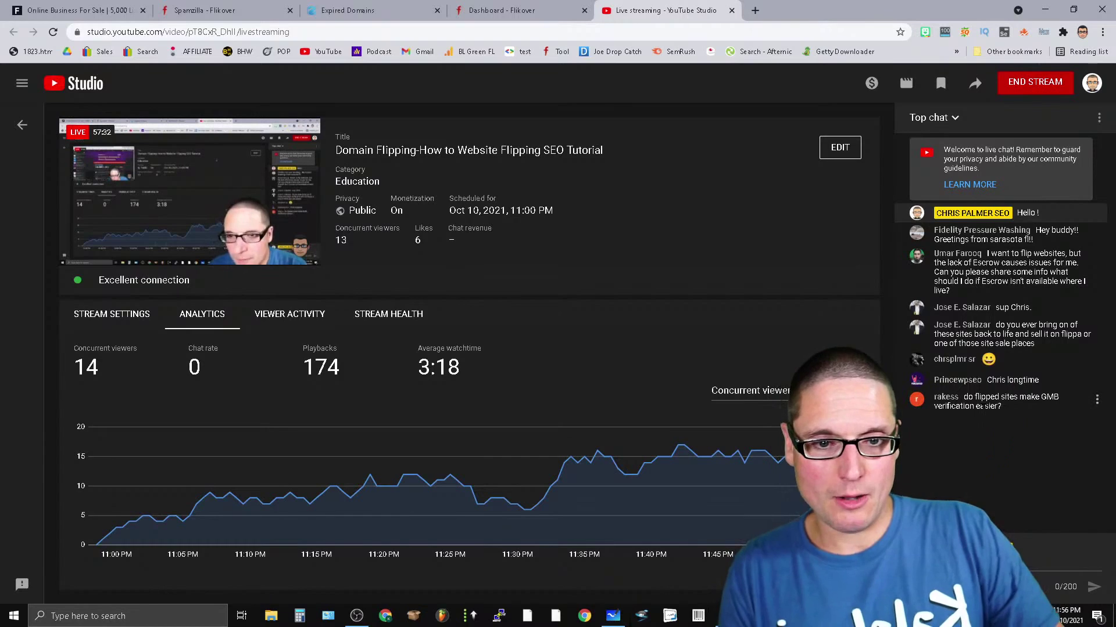
pyautogui.moveTo(1004, 409); pyautogui.dragTo(928, 409)
pyautogui.click(1011, 557)
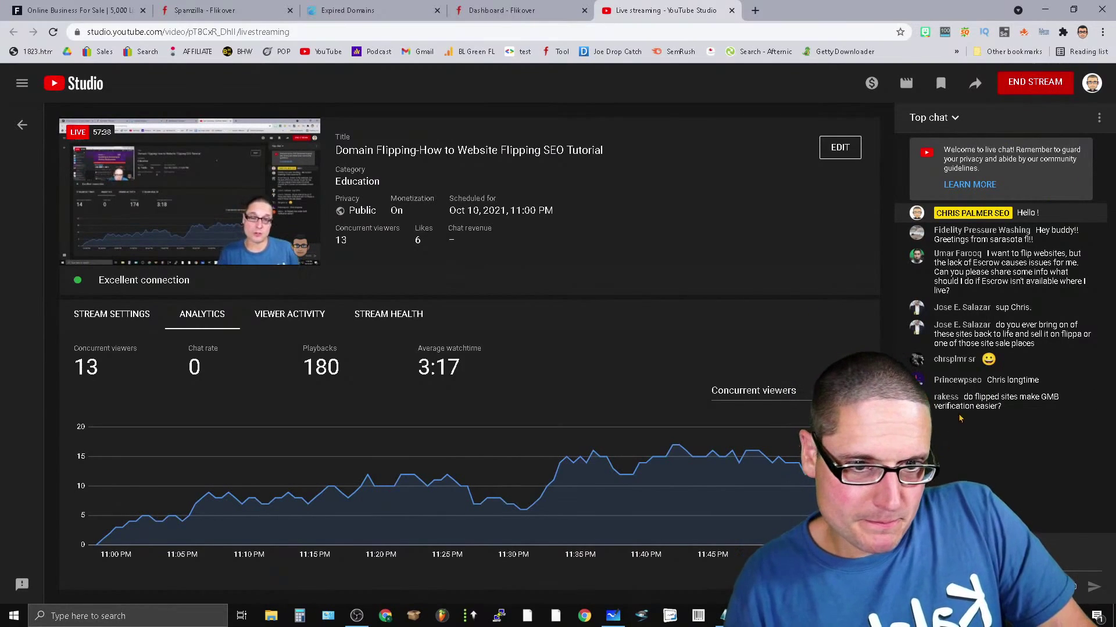
# Close the Flikover dashboard, Expired Domains, Spamzilla access and Flippa pages, leaving only the YouTube Studio livestream open.
pyautogui.click(535, 6)
pyautogui.click(657, 8)
pyautogui.click(555, 8)
pyautogui.click(584, 11)
pyautogui.click(418, 11)
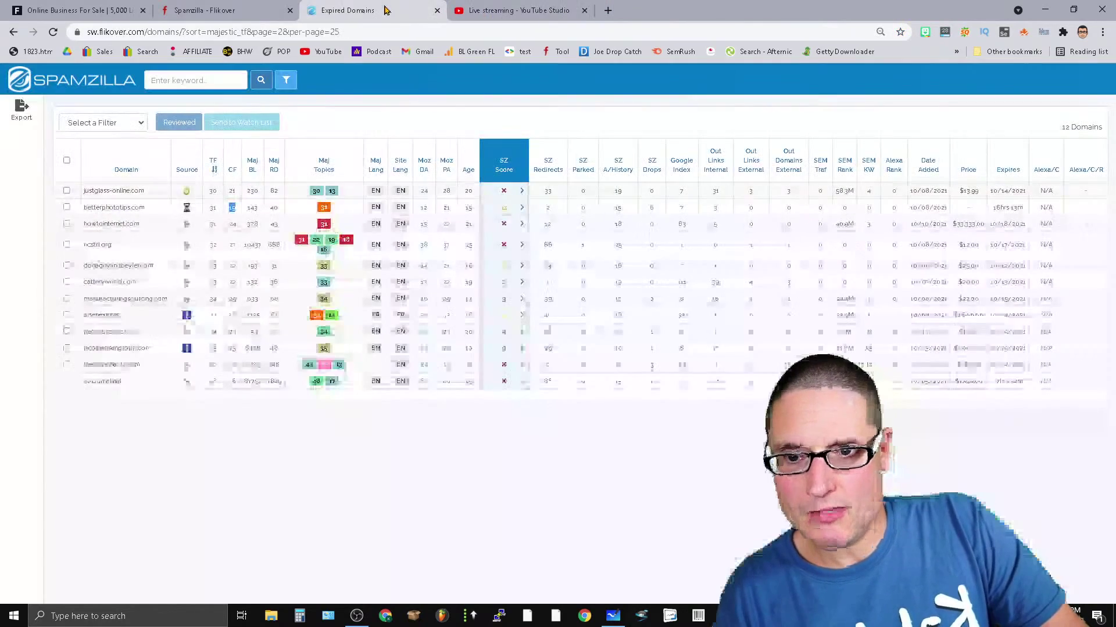
pyautogui.click(438, 11)
pyautogui.click(279, 8)
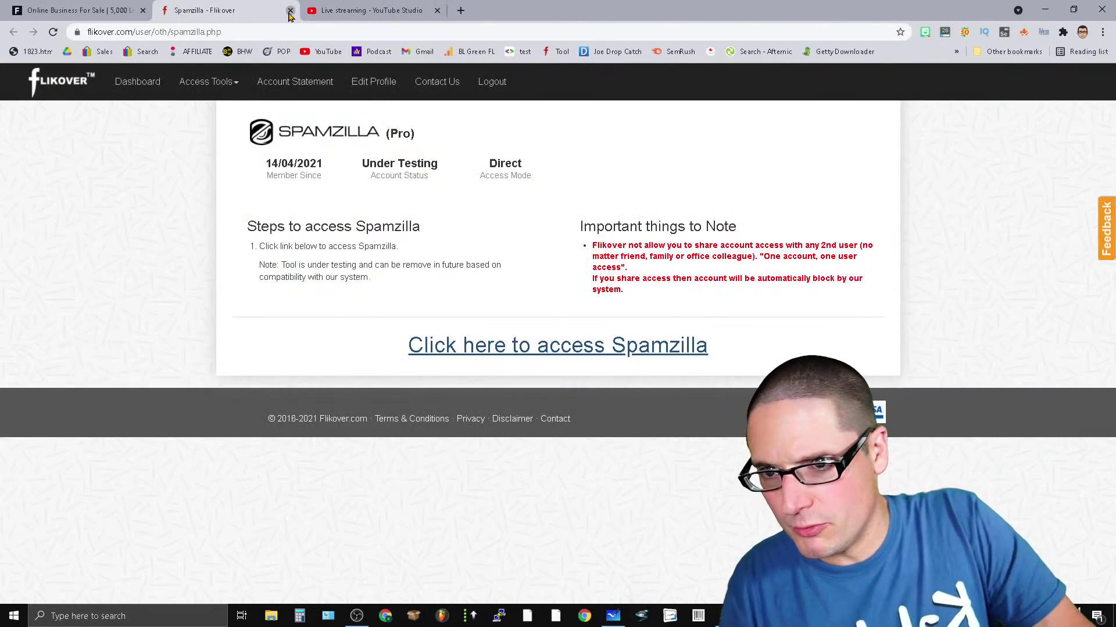
pyautogui.click(290, 9)
pyautogui.click(71, 7)
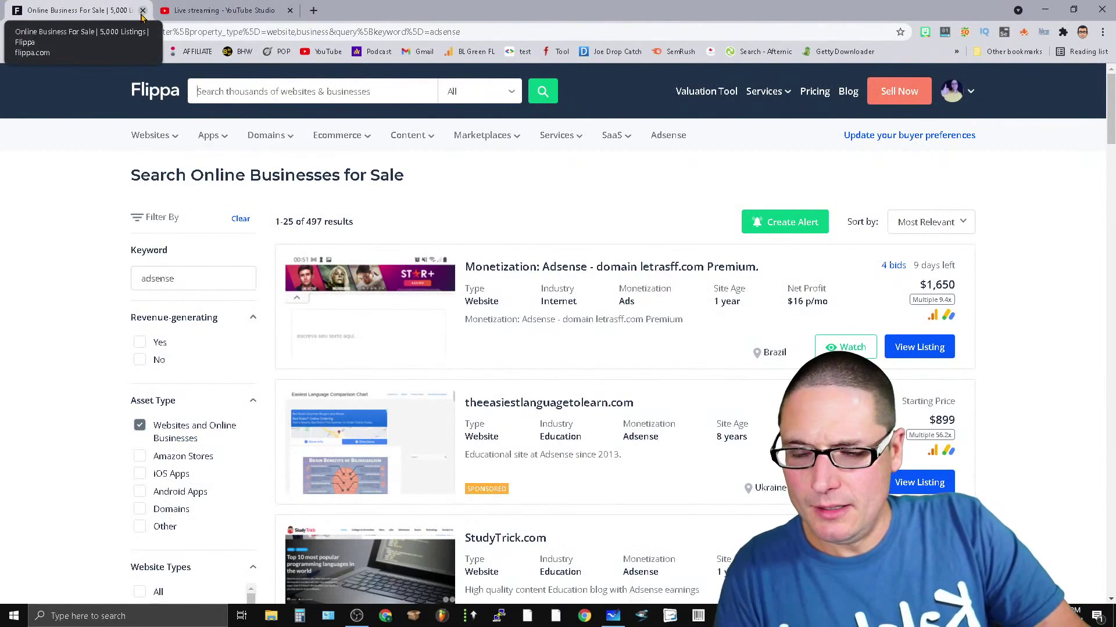
pyautogui.click(142, 12)
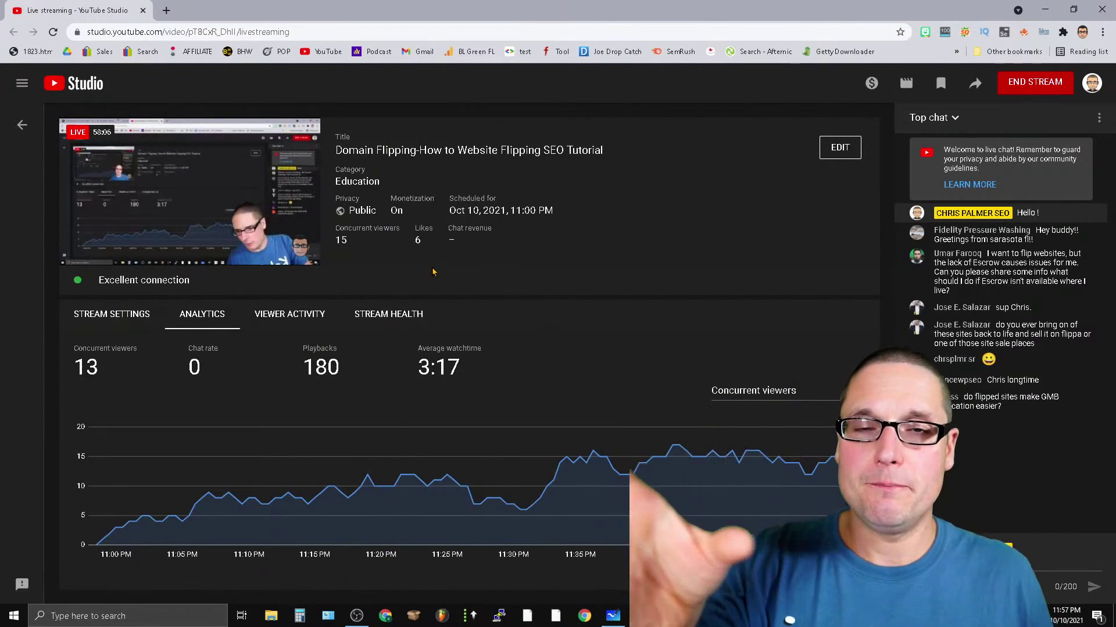
# Search Google for "dropcatcher" in a new tab and open the dropcatcher.co.uk site.
pyautogui.click(167, 10)
pyautogui.write('dropc')
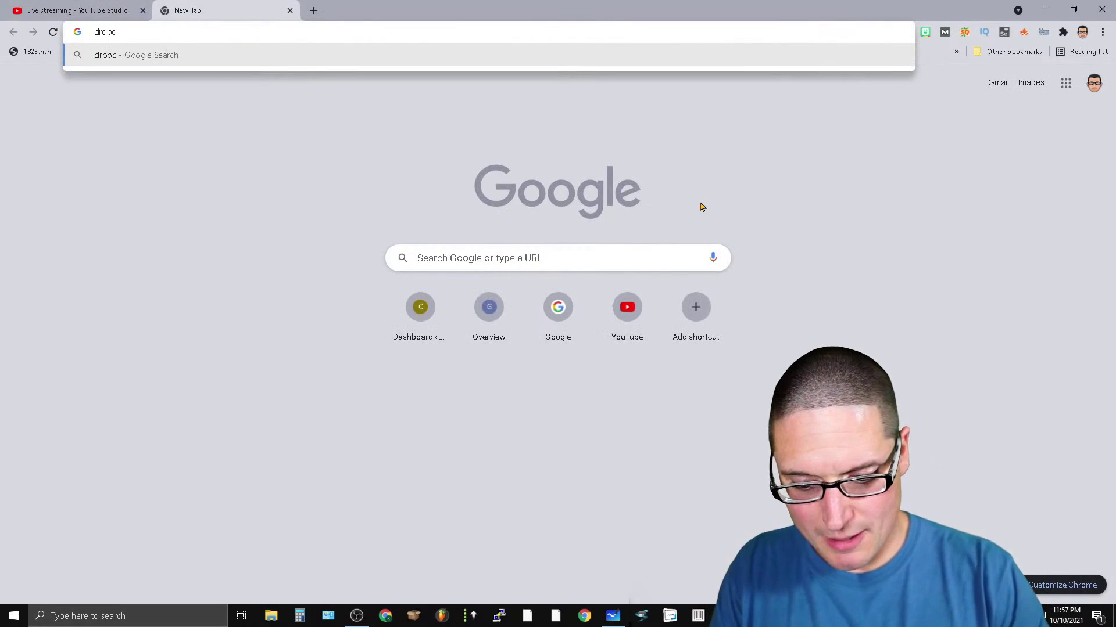
pyautogui.write('atcher')
pyautogui.press('Return')
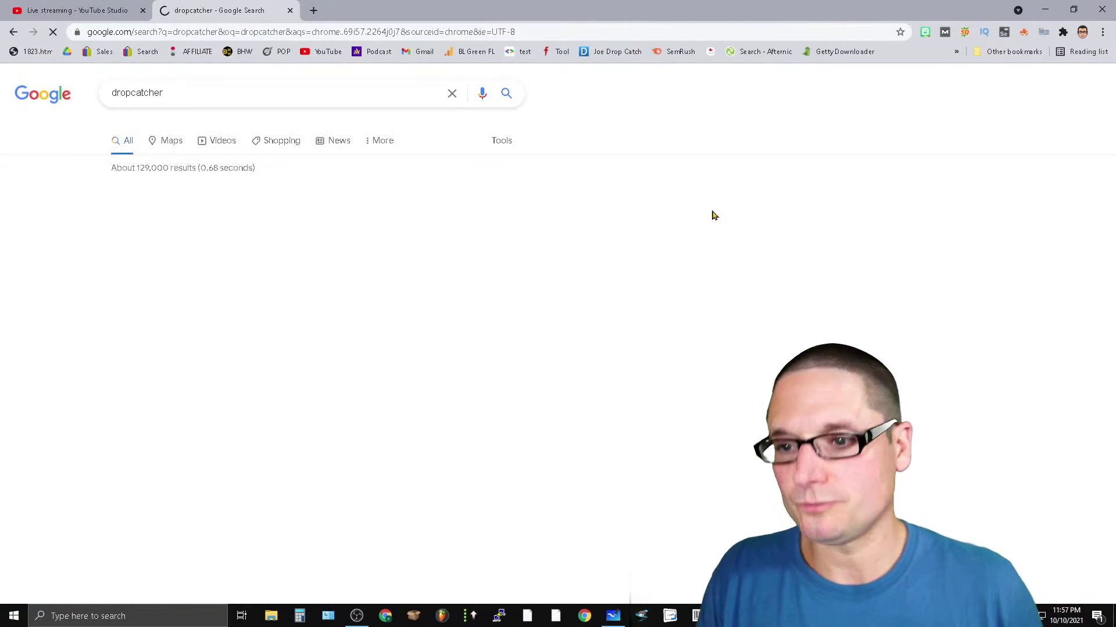
pyautogui.click(166, 213)
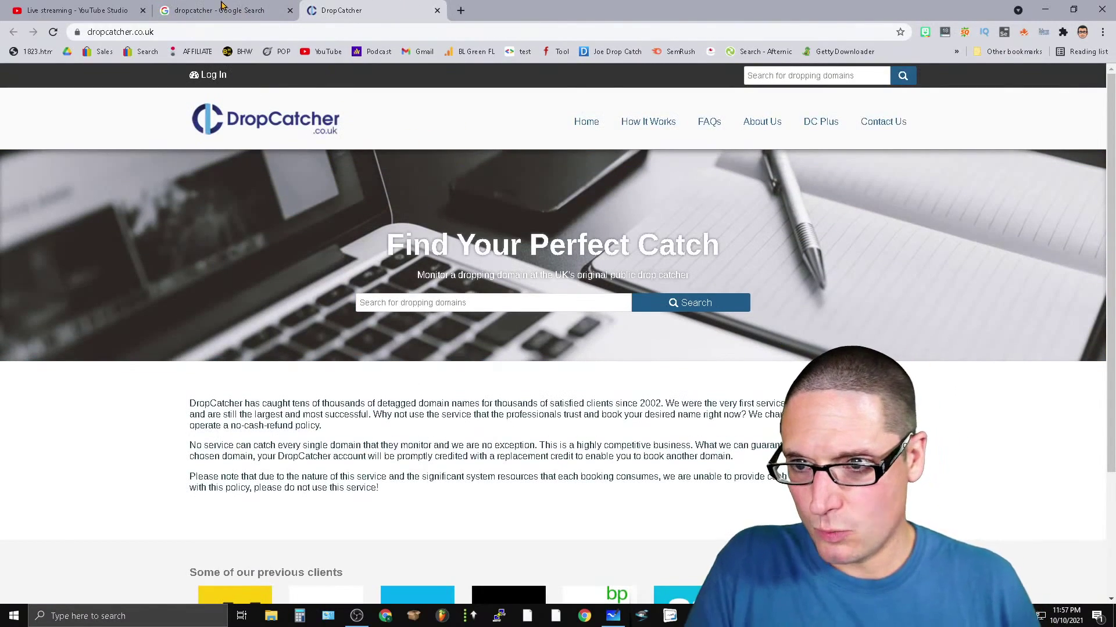
# Return to the Google results, search for "catchtiger" and open the CatchTiger.com domain auction site.
pyautogui.click(221, 9)
pyautogui.scroll(-3, 372, 488)
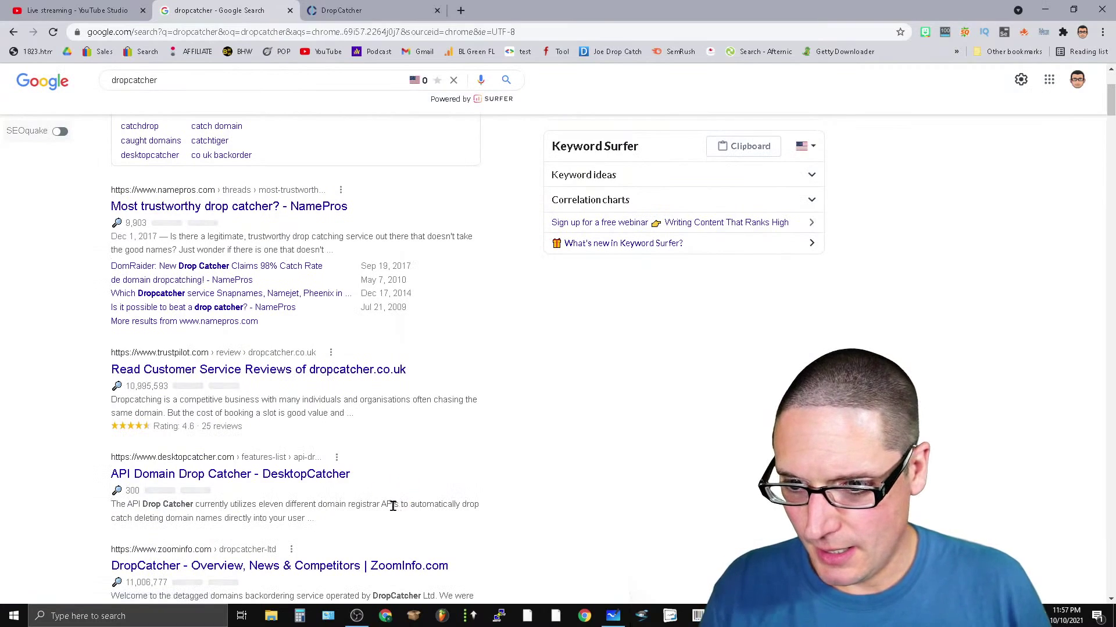
pyautogui.scroll(3, 393, 544)
pyautogui.moveTo(262, 96); pyautogui.dragTo(4, 116)
pyautogui.write('d')
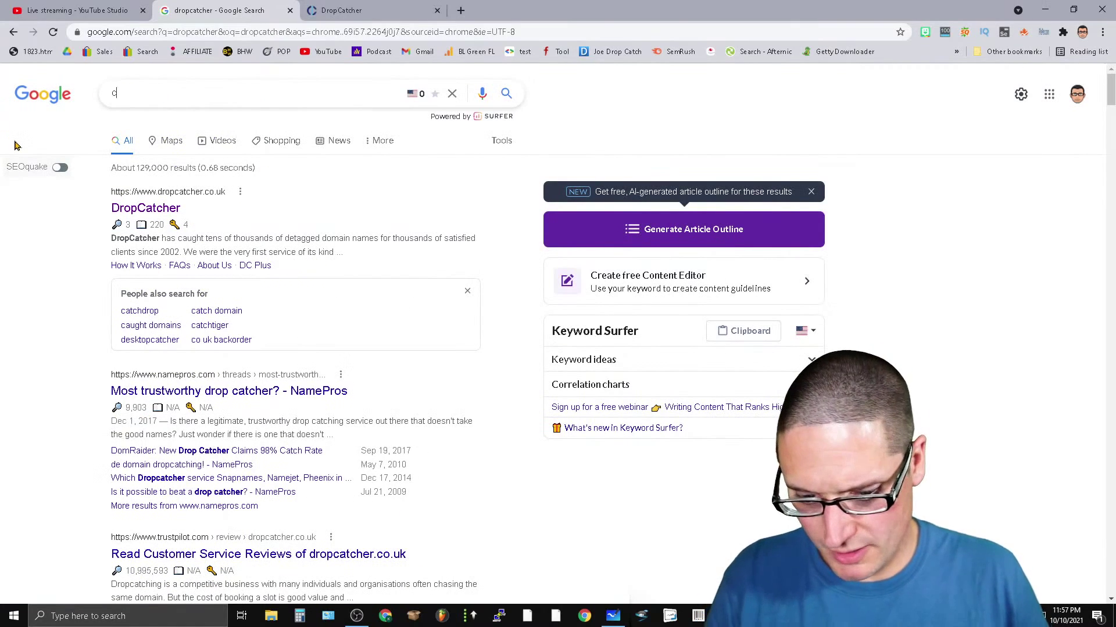
pyautogui.write('atchtige')
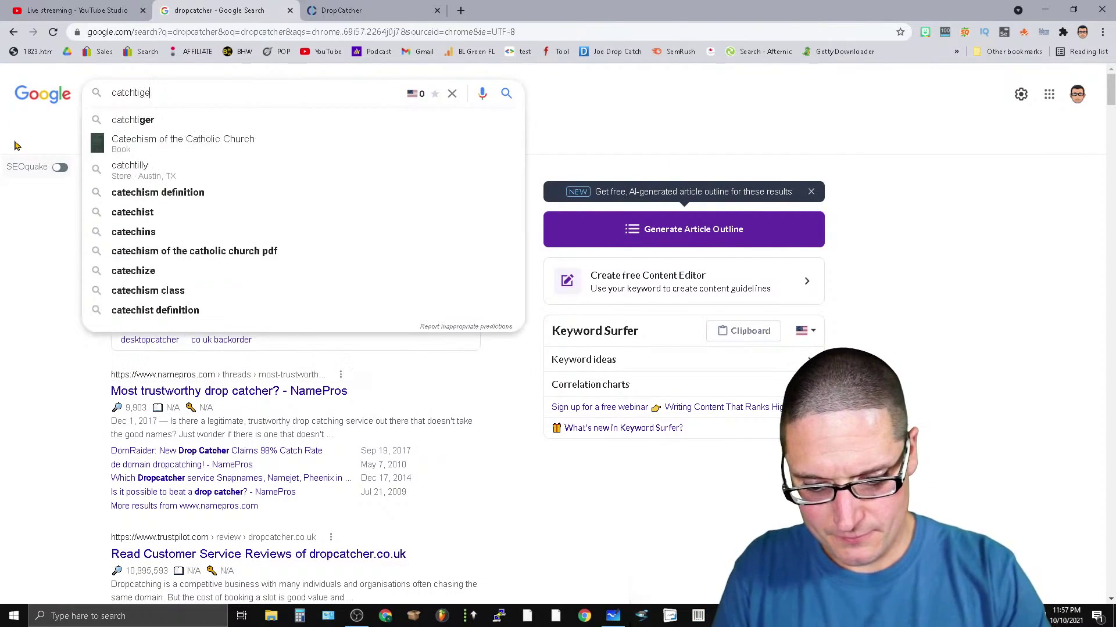
pyautogui.write('r')
pyautogui.press('Return')
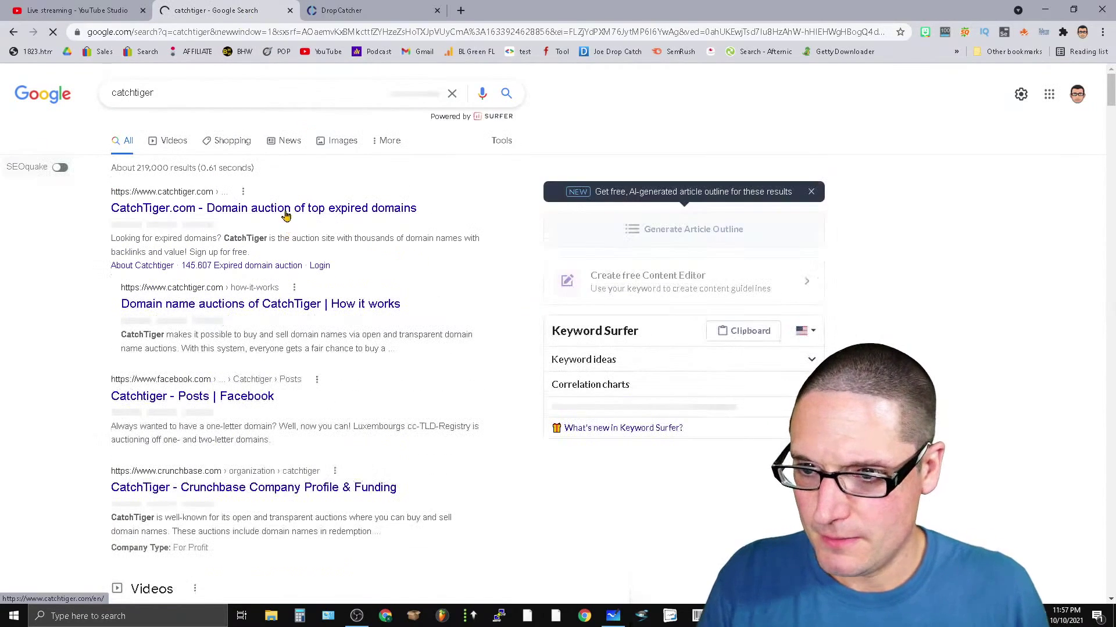
pyautogui.click(284, 210)
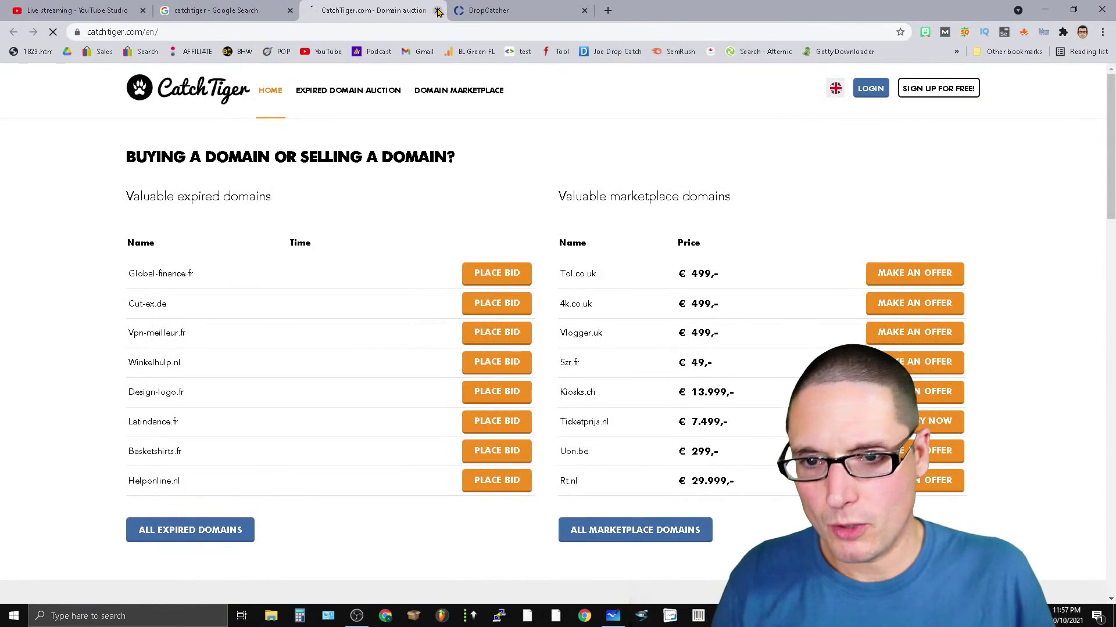
# Close the CatchTiger page and visit domcop.com in place of the DropCatcher site, closing that page after viewing it.
pyautogui.click(437, 10)
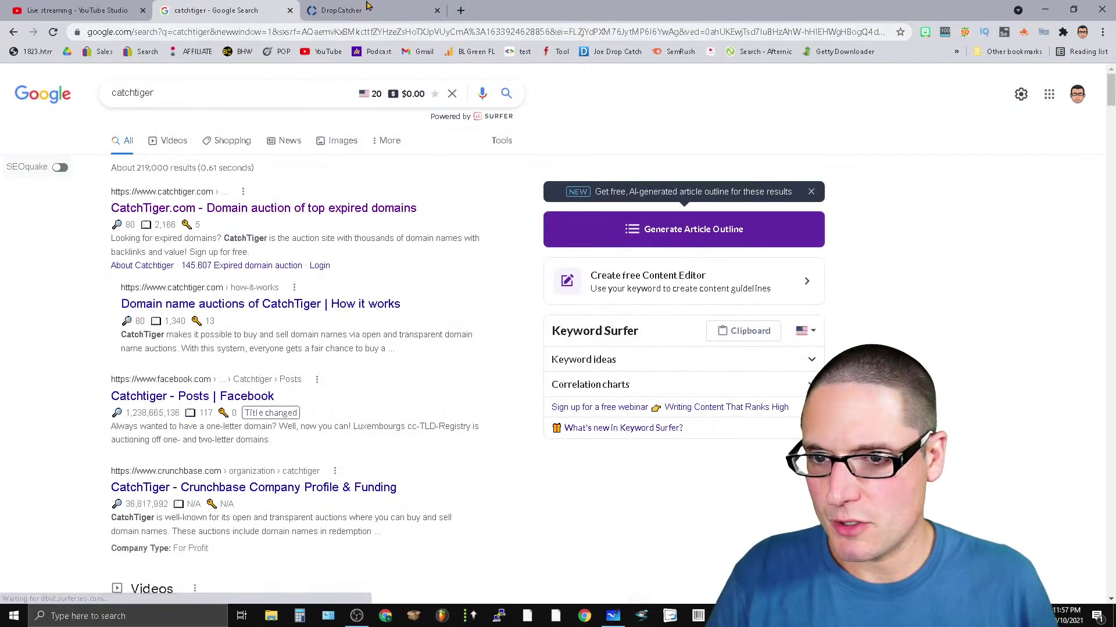
pyautogui.click(407, 13)
pyautogui.write('domcop.com')
pyautogui.press('Return')
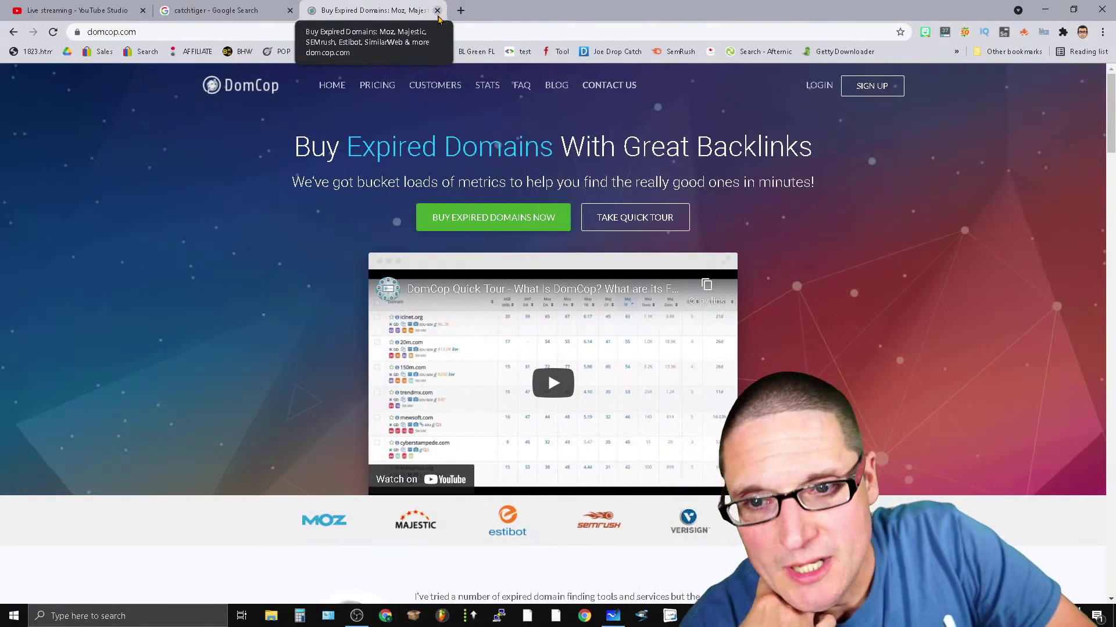
pyautogui.click(438, 12)
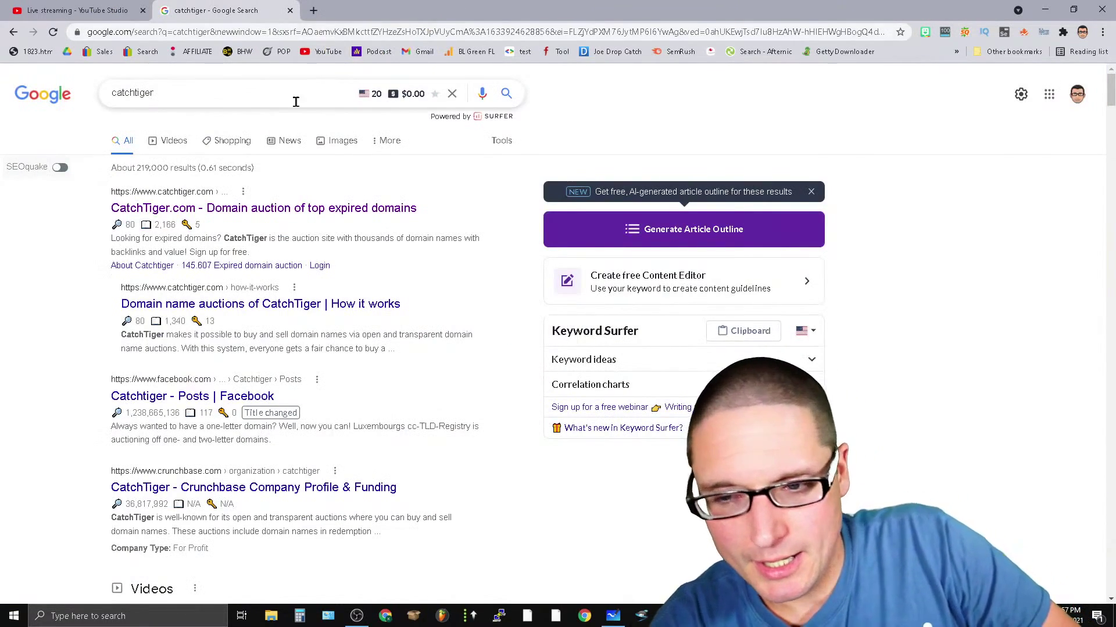
pyautogui.click(193, 99)
pyautogui.doubleClick(193, 99)
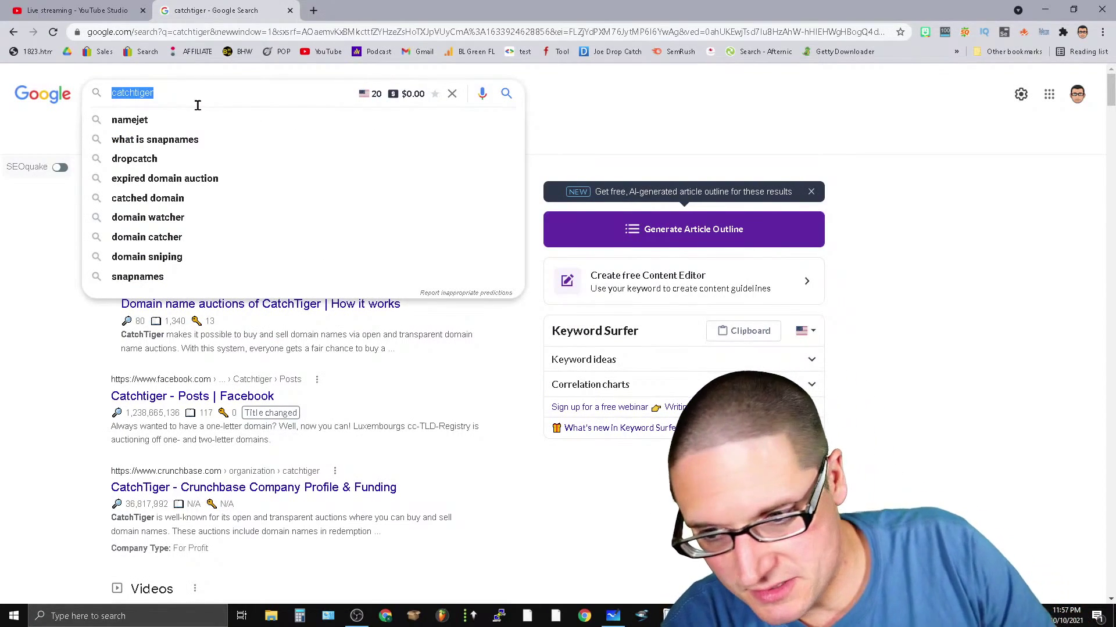
pyautogui.click(722, 95)
pyautogui.scroll(-10, 991, 496)
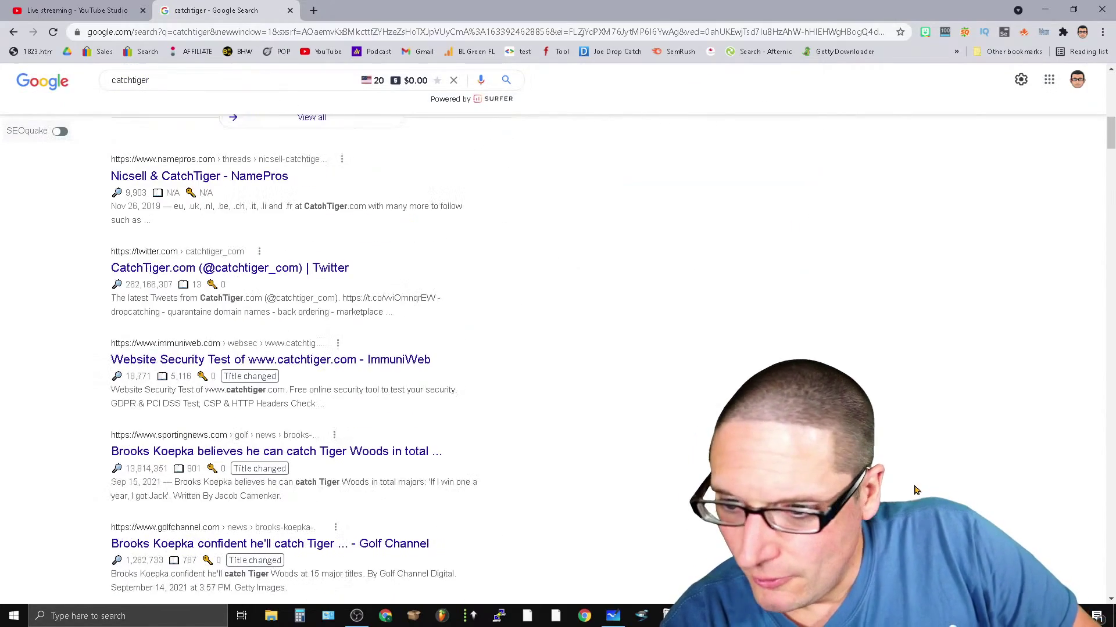
pyautogui.scroll(10, 633, 537)
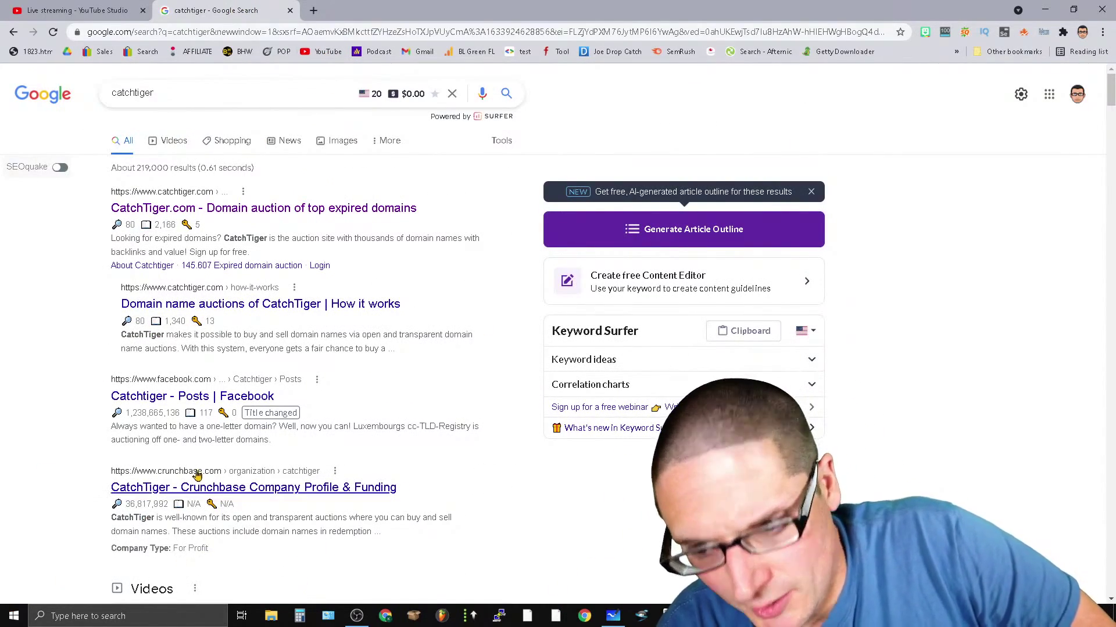
# Search Google for "dropcatch" and open the dropcatch.com site from the results.
pyautogui.click(182, 88)
pyautogui.doubleClick(182, 88)
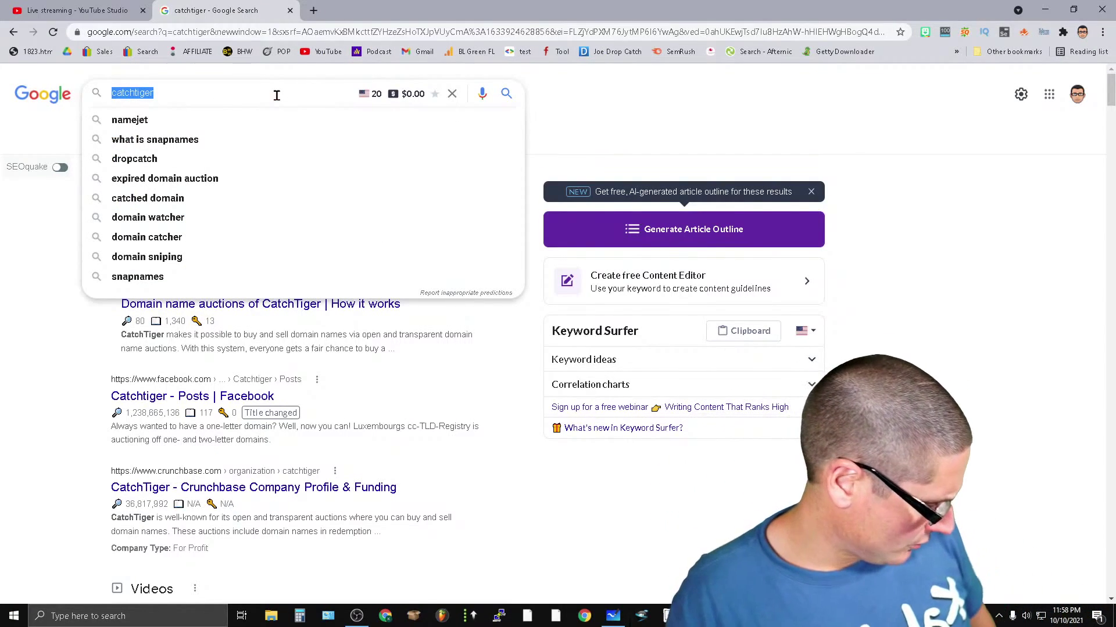
pyautogui.write('dr')
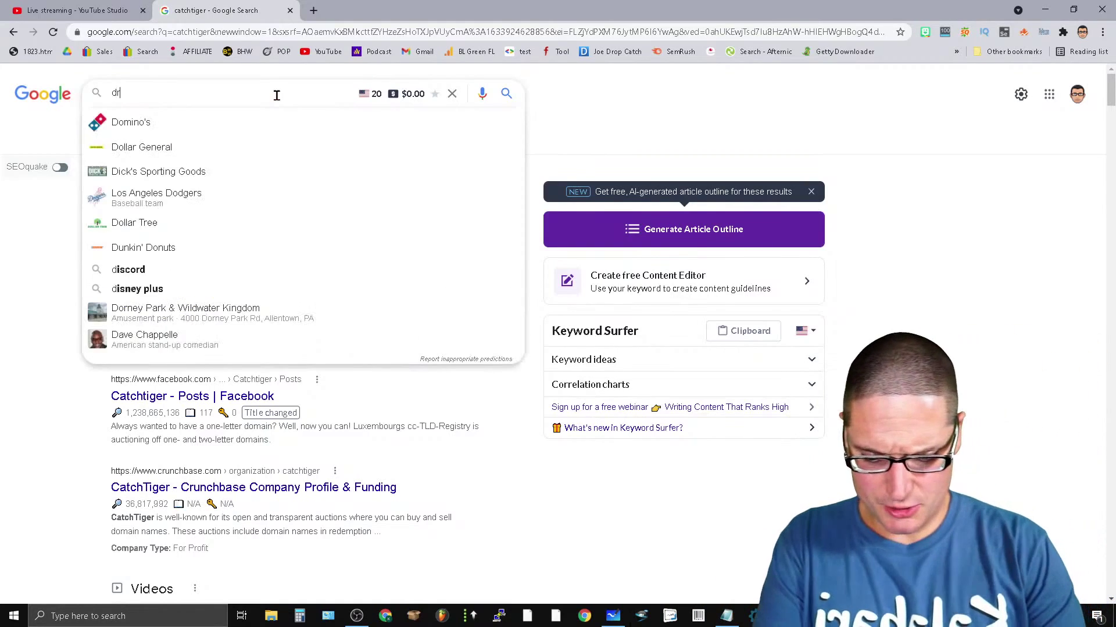
pyautogui.write('opcatch')
pyautogui.press('Return')
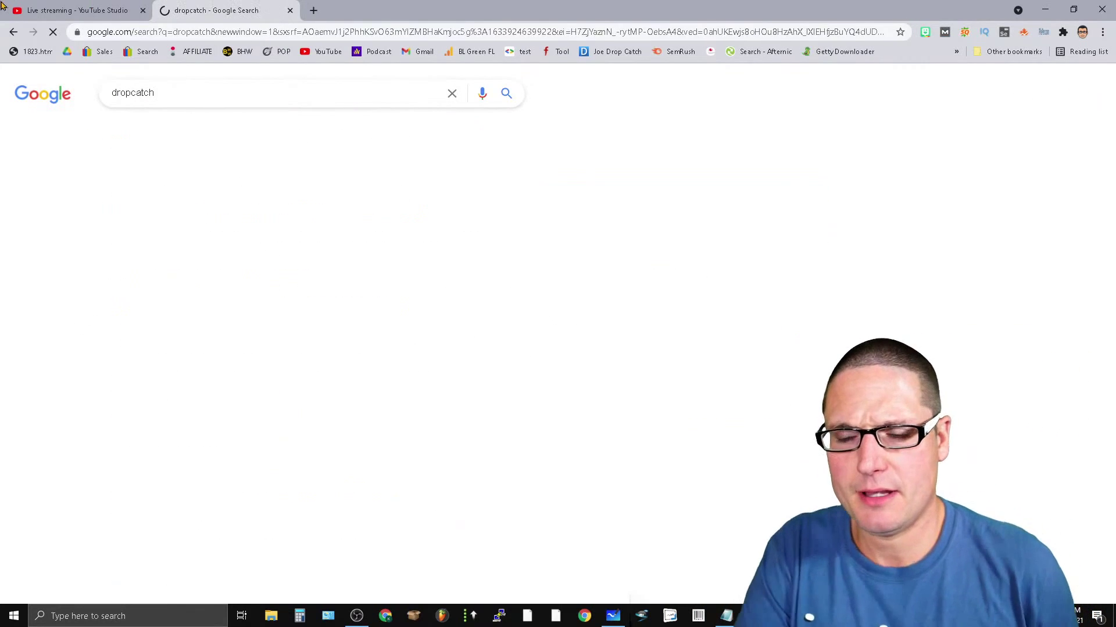
pyautogui.click(153, 207)
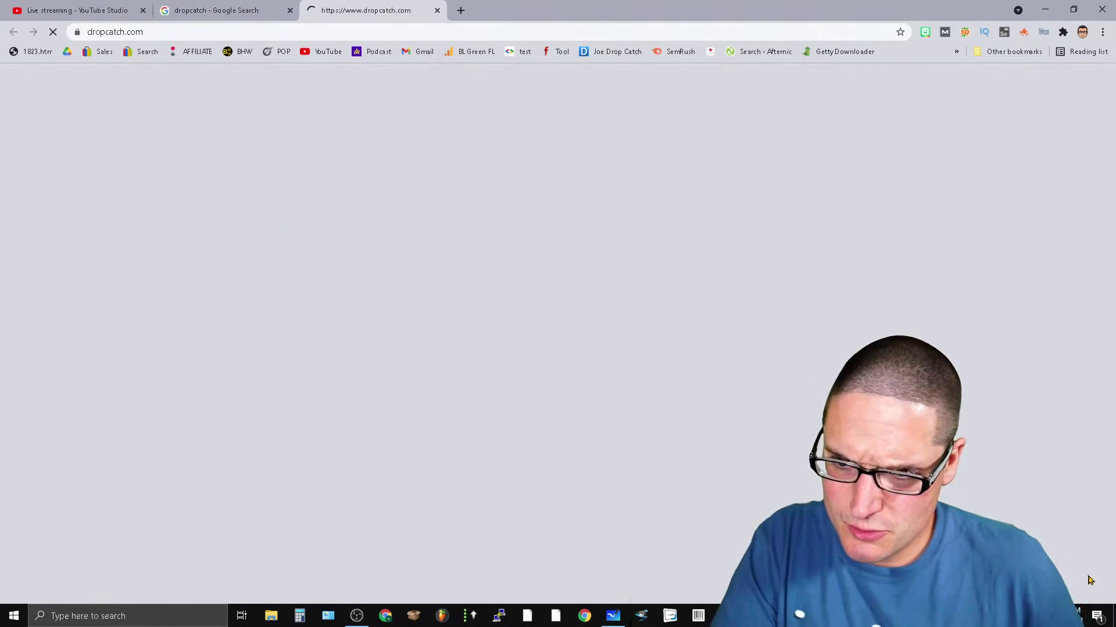